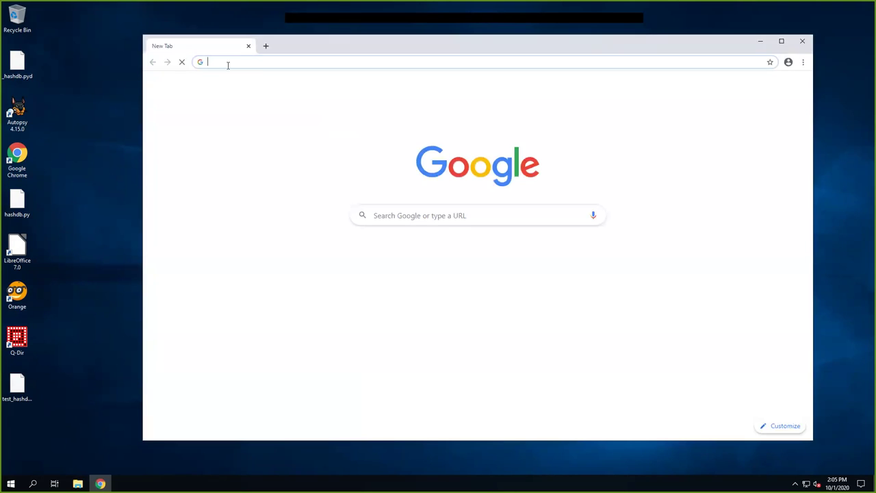
# Go to github.com/ufidon/its352 through the address bar autocomplete
pyautogui.click(245, 62)
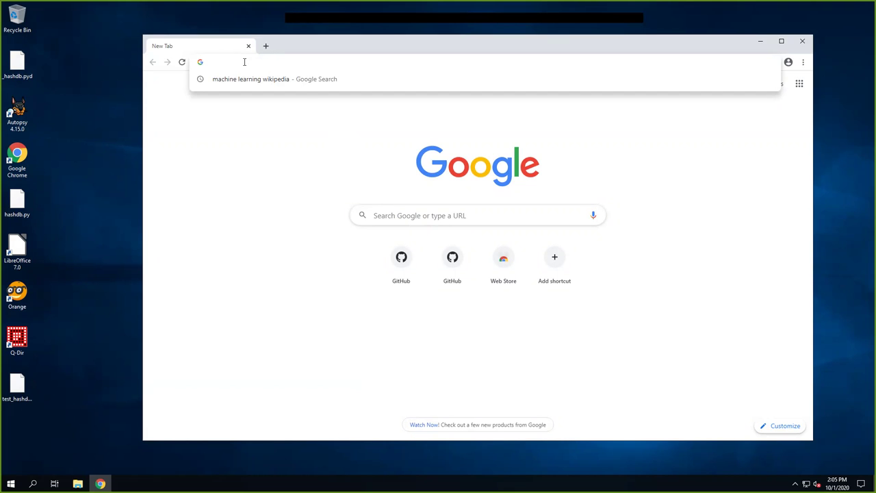
pyautogui.write('git')
pyautogui.press('Return')
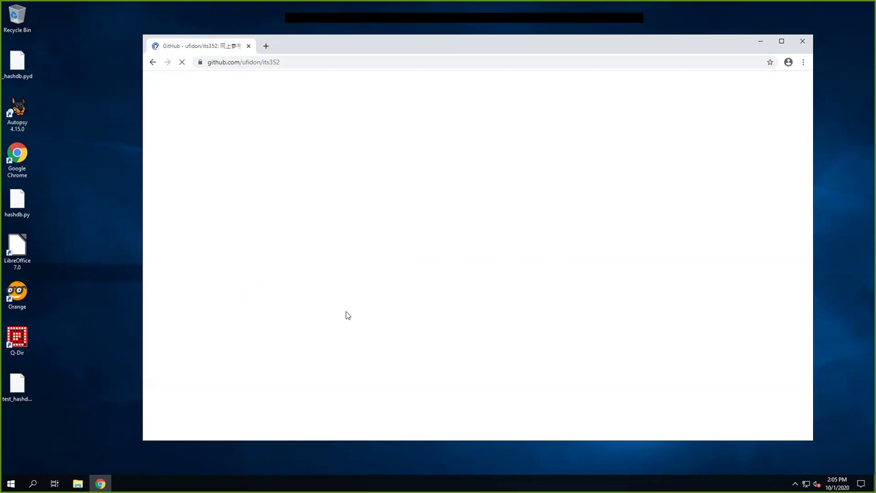
# Browse into labs, then lab06, and scroll through its README
pyautogui.scroll(-2, 286, 325)
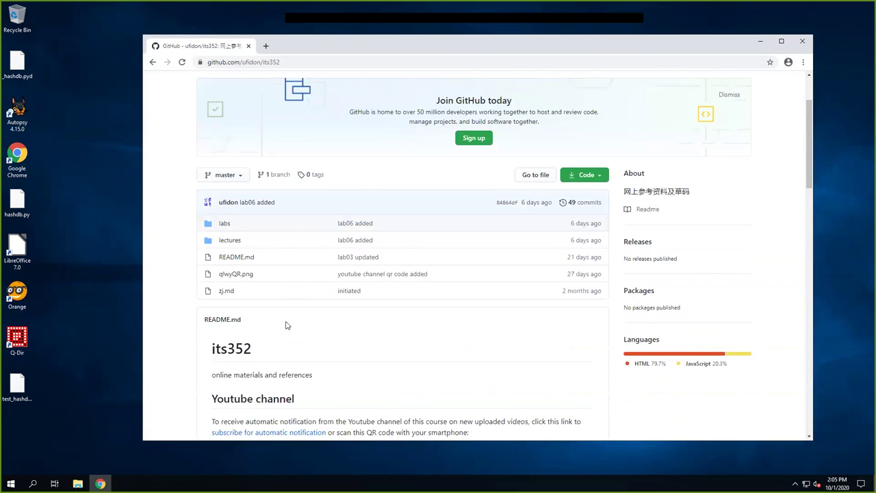
pyautogui.scroll(-1, 286, 325)
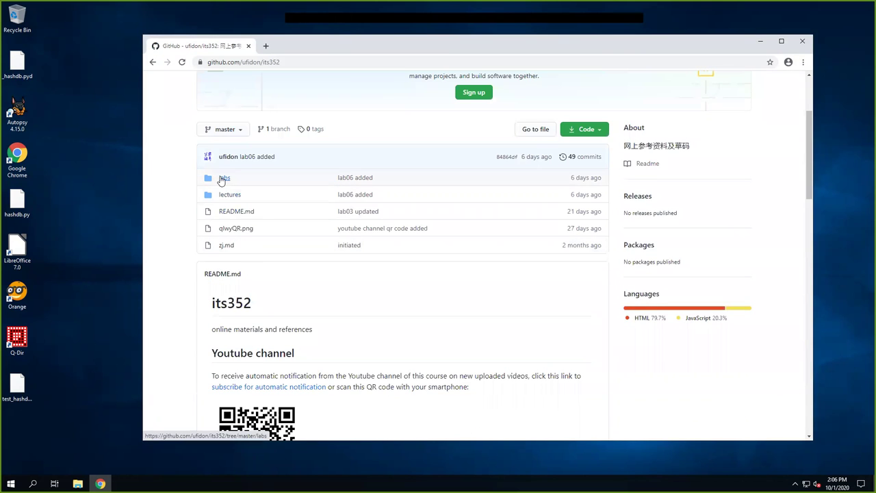
pyautogui.click(223, 178)
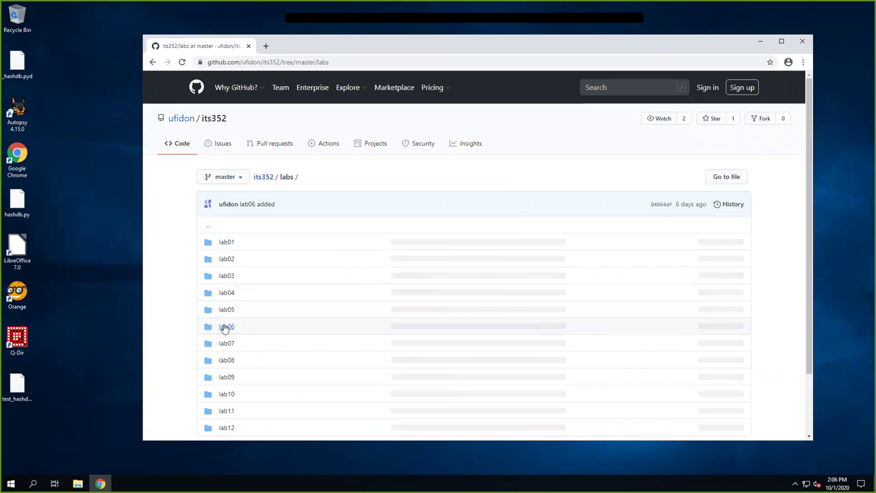
pyautogui.click(226, 327)
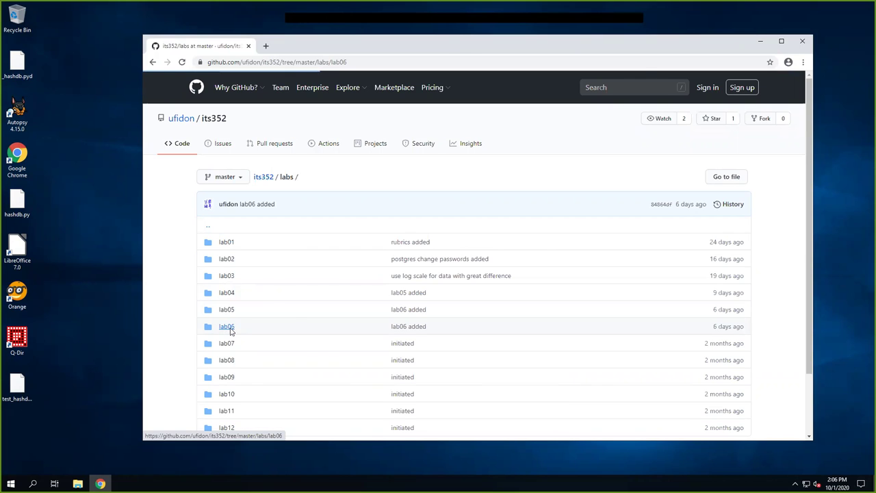
pyautogui.scroll(-3, 381, 329)
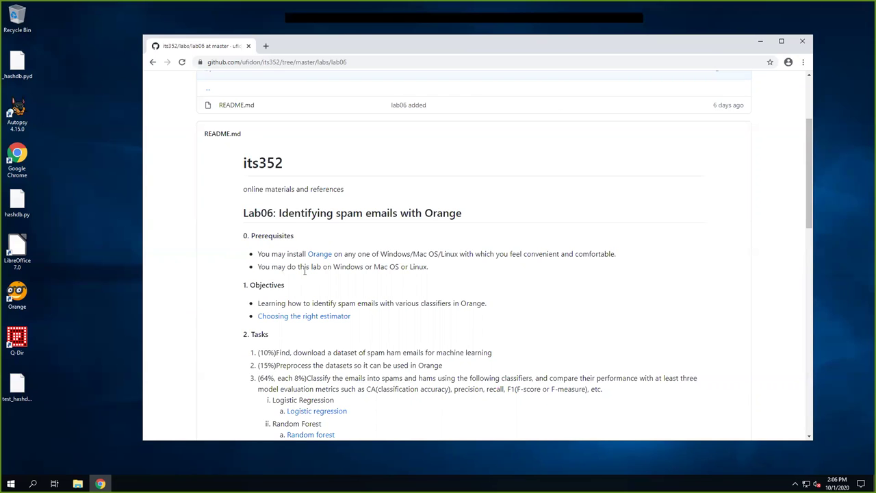
pyautogui.scroll(-2, 379, 281)
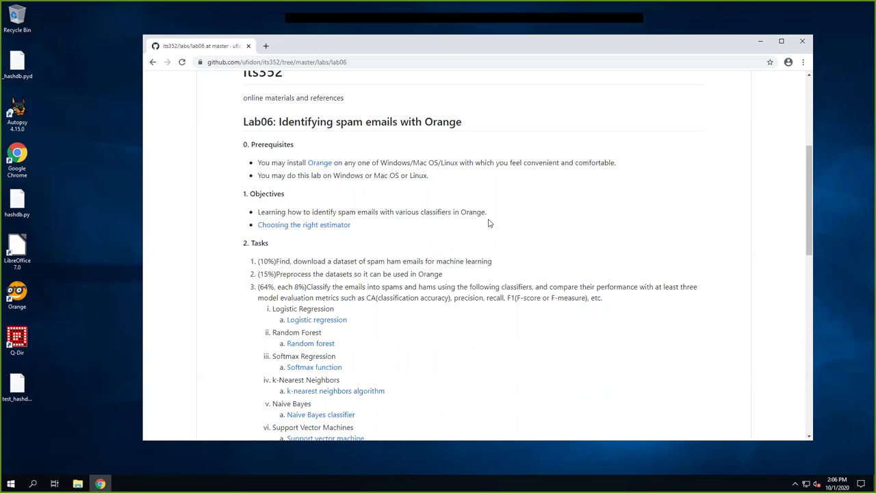
pyautogui.scroll(-2, 488, 223)
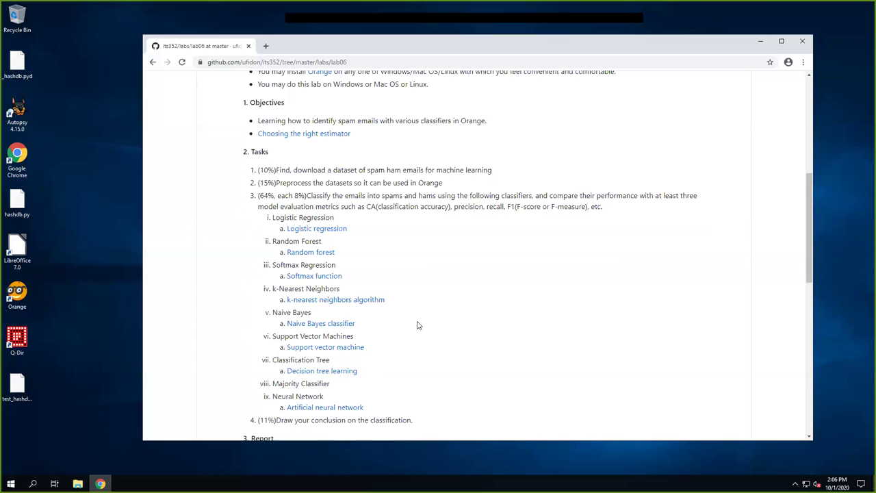
pyautogui.scroll(-1, 390, 274)
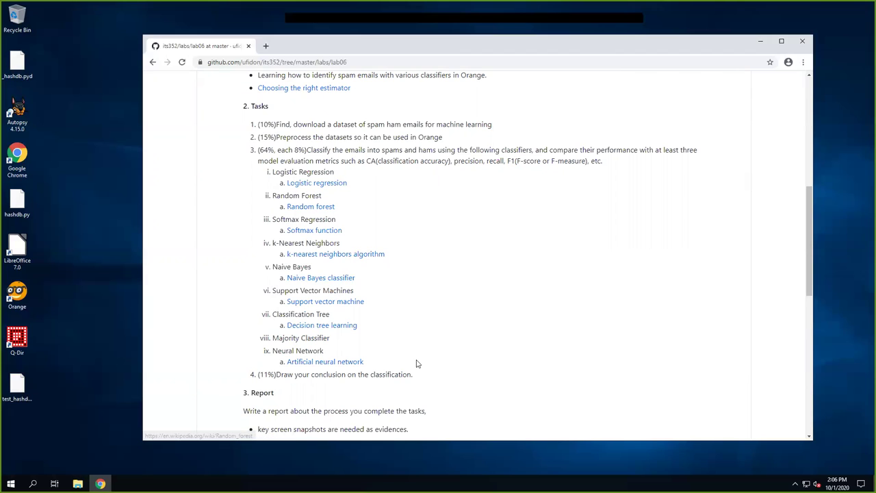
pyautogui.scroll(-2, 452, 318)
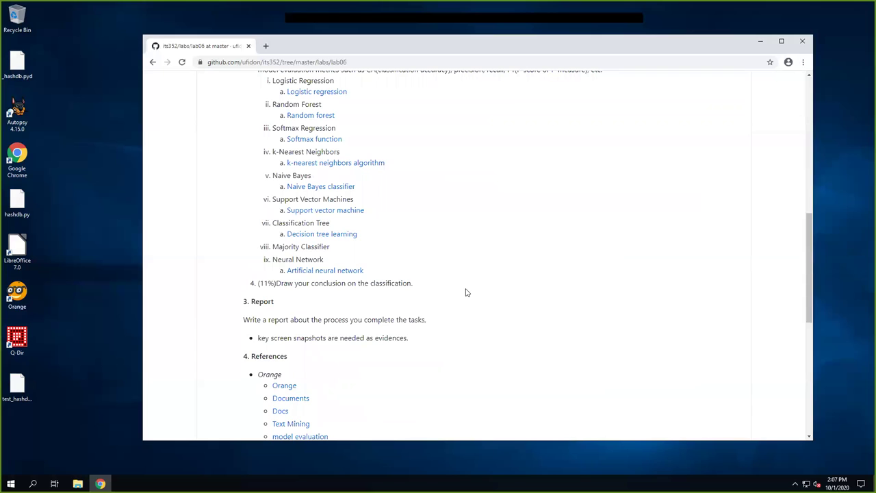
pyautogui.scroll(-6, 465, 293)
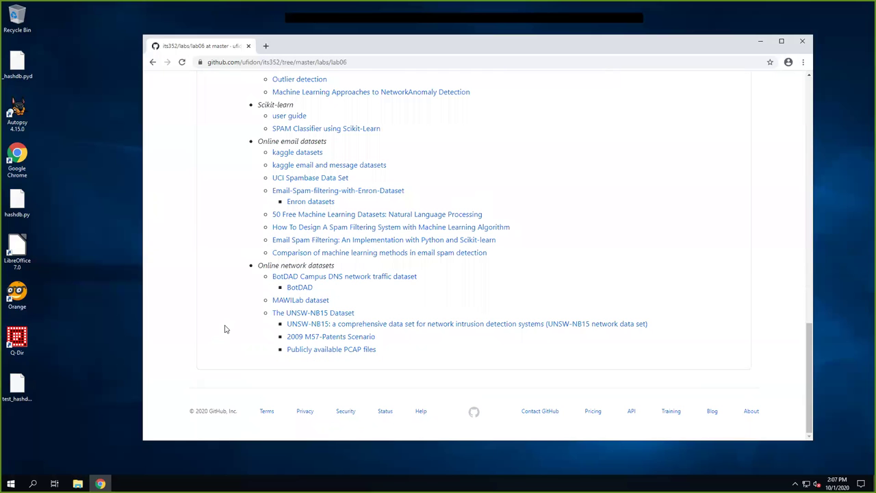
pyautogui.scroll(2, 224, 325)
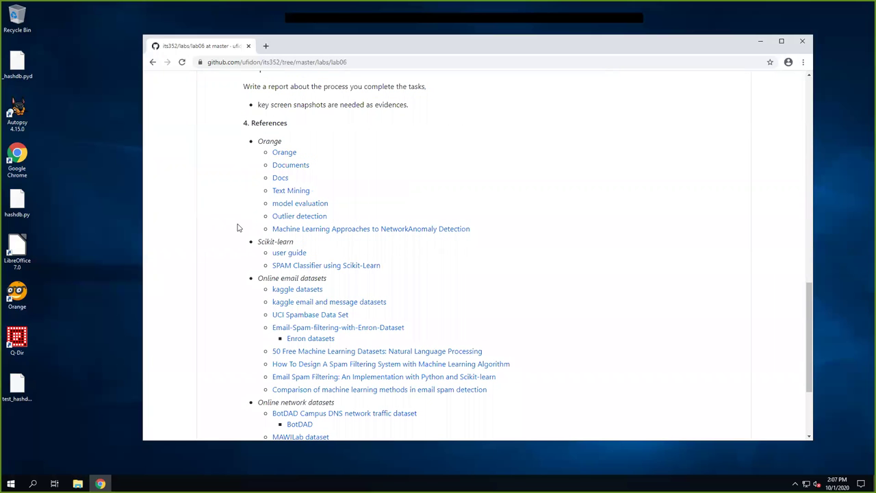
pyautogui.scroll(15, 239, 233)
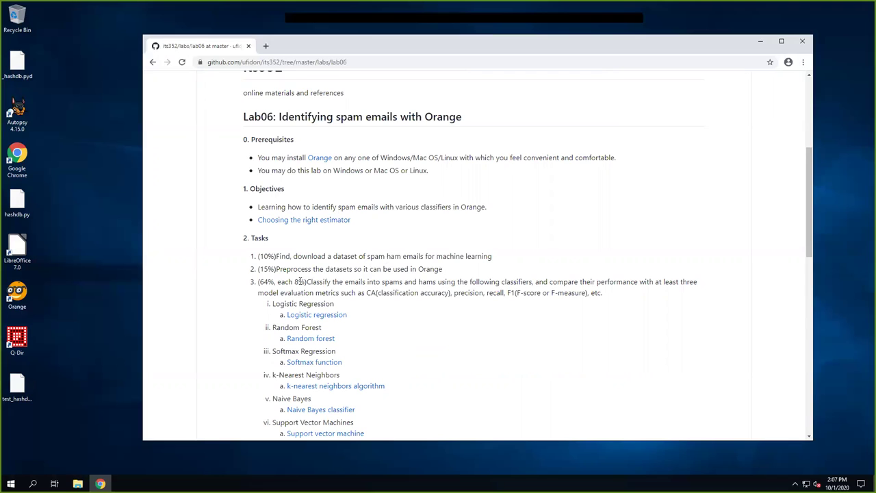
pyautogui.moveTo(300, 281); pyautogui.dragTo(446, 296)
pyautogui.click(447, 296)
pyautogui.scroll(-1, 459, 308)
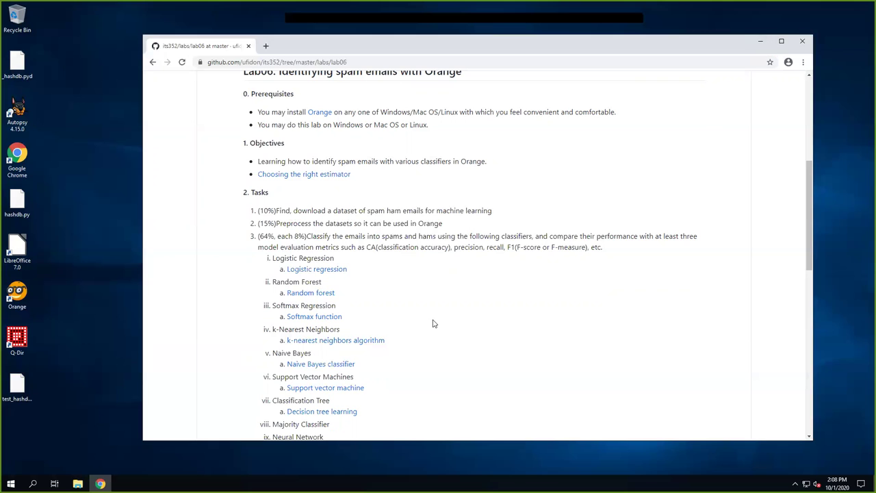
pyautogui.scroll(-3, 433, 324)
pyautogui.scroll(7, 213, 141)
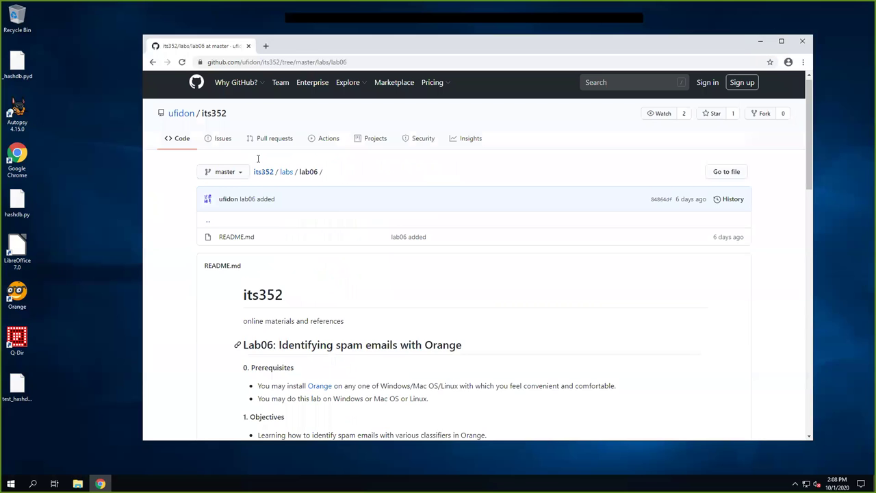
# Open the labs folder in a new tab, go to lab05 and open its YouTube tutorials link
pyautogui.rightClick(284, 180)
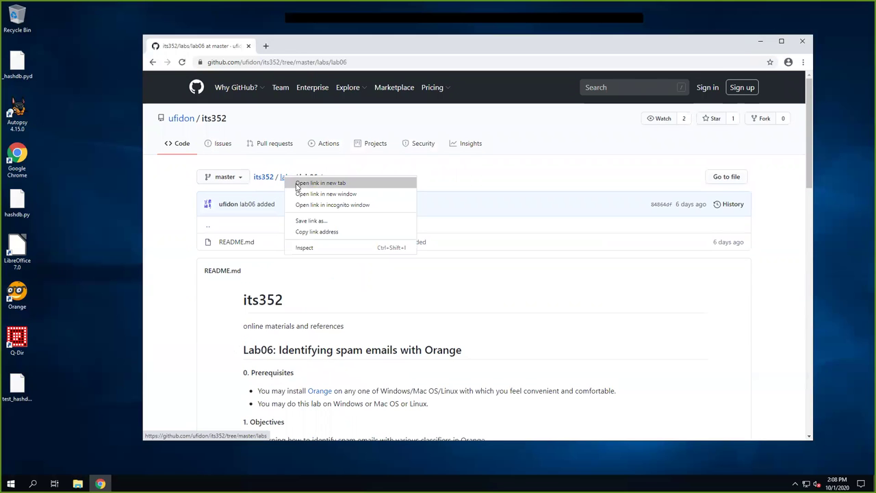
pyautogui.click(305, 182)
pyautogui.click(294, 46)
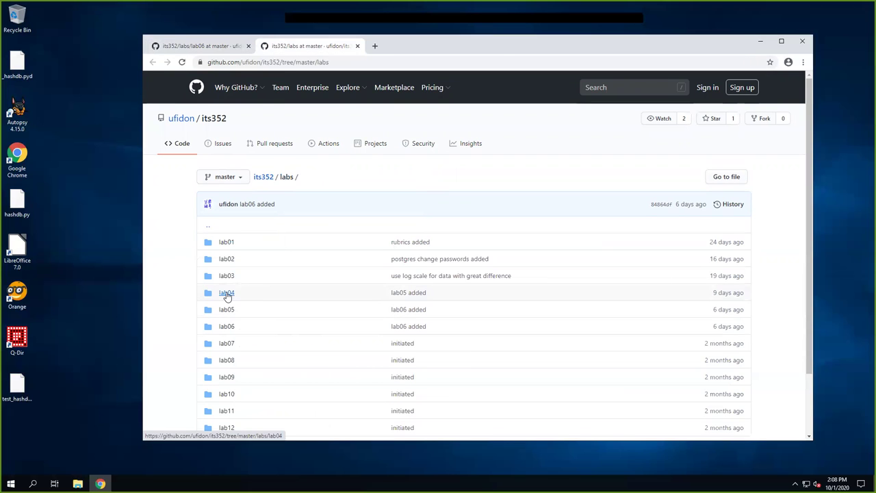
pyautogui.click(225, 310)
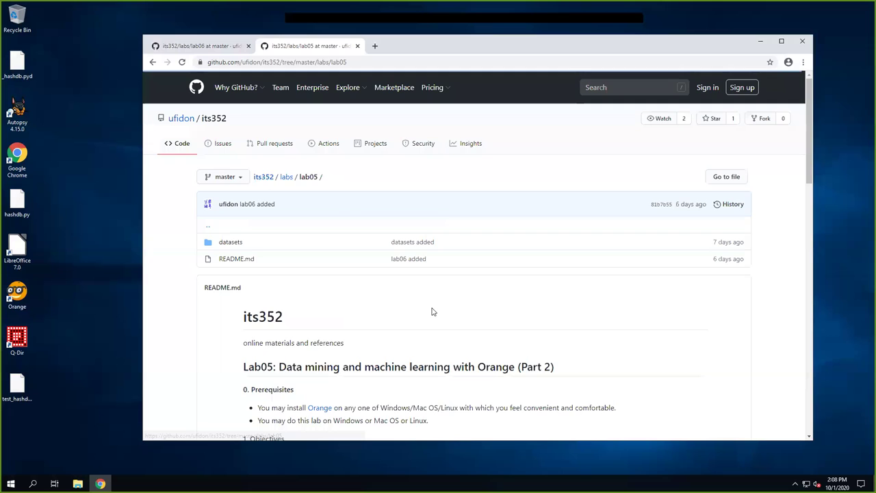
pyautogui.scroll(-3, 433, 311)
pyautogui.scroll(-1, 577, 310)
pyautogui.rightClick(519, 281)
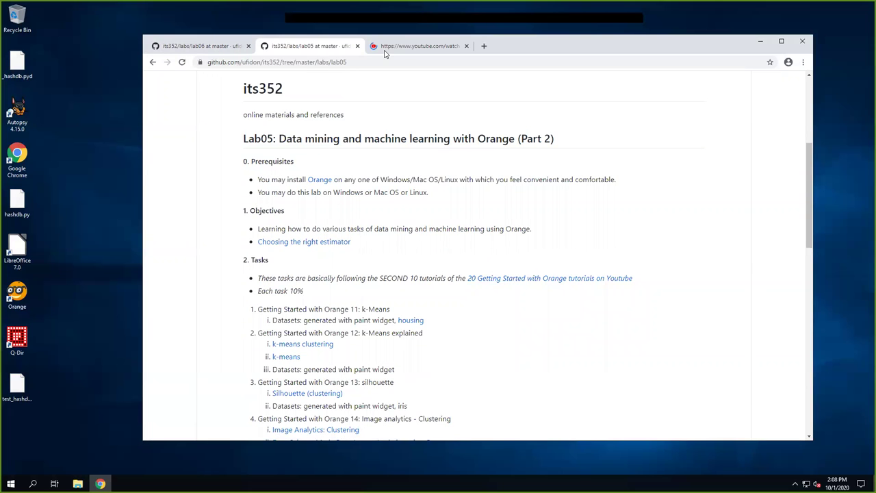
# On the Orange Data Mining channel's Playlists, start the Text Mining playlist
pyautogui.click(418, 46)
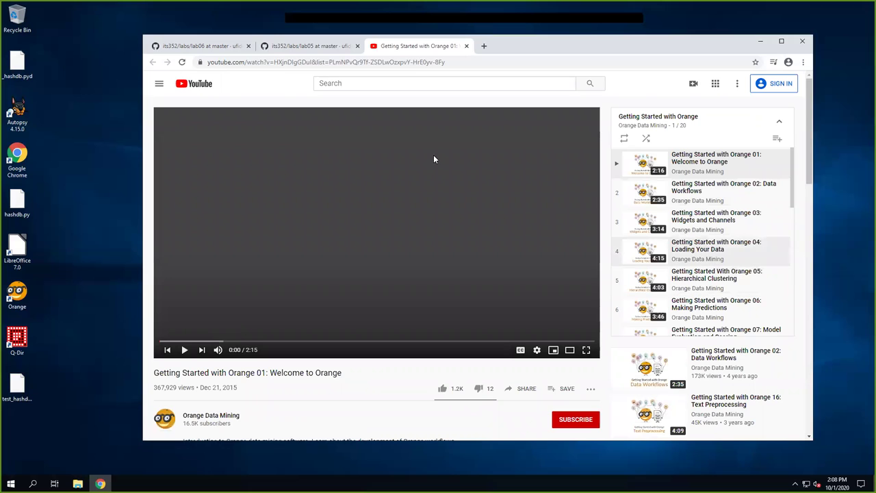
pyautogui.scroll(-2, 278, 396)
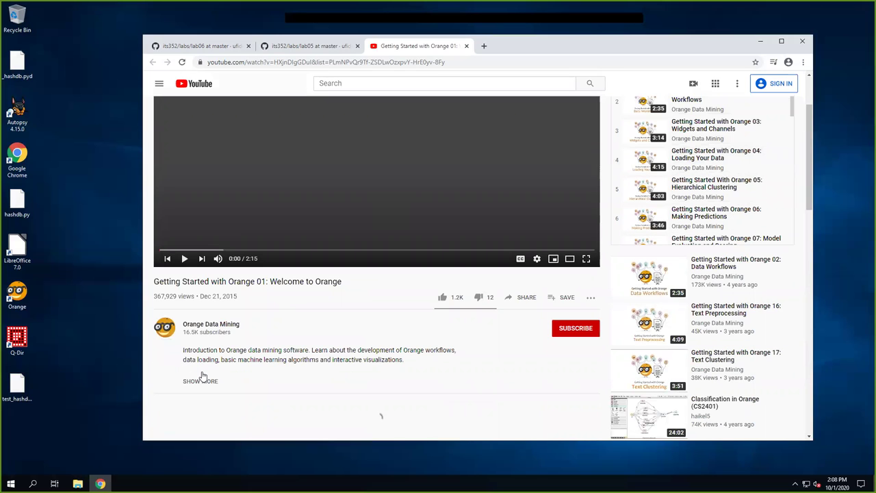
pyautogui.click(211, 325)
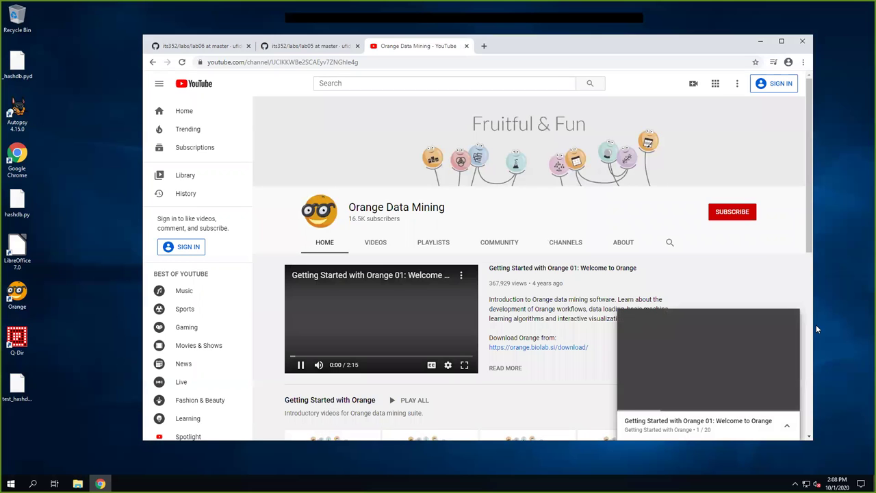
pyautogui.click(789, 319)
pyautogui.click(431, 244)
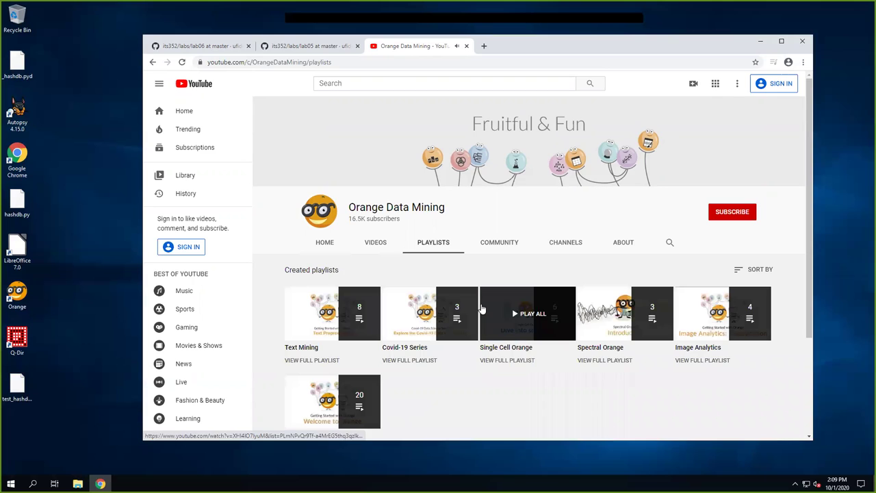
pyautogui.scroll(-2, 411, 274)
pyautogui.click(302, 182)
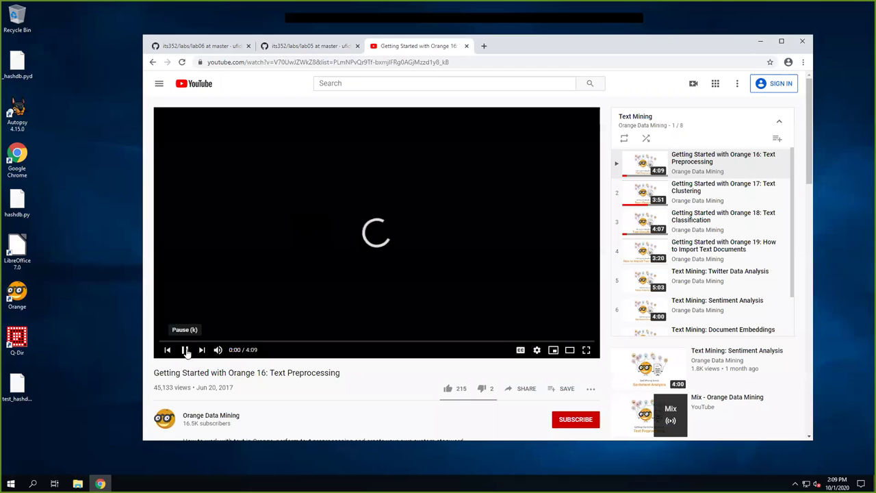
# Pause the Text Preprocessing video and scroll through the eight-video Text Mining playlist
pyautogui.click(184, 350)
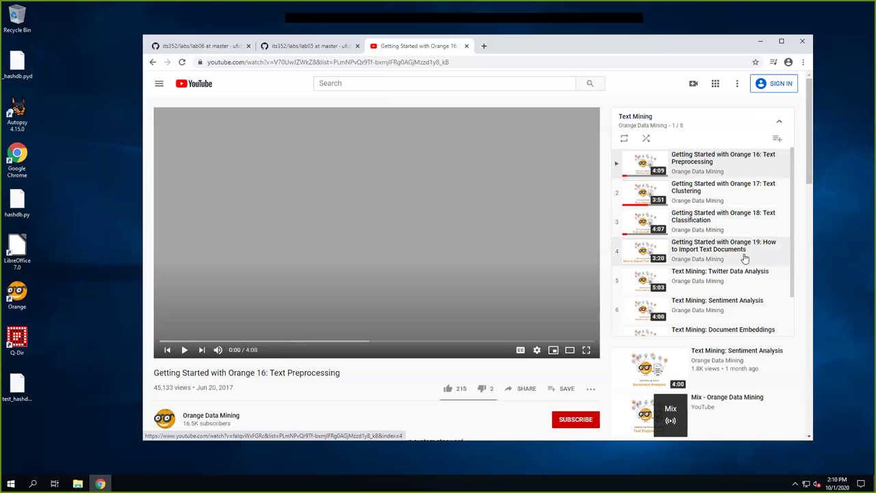
pyautogui.scroll(-1, 762, 261)
pyautogui.scroll(-1, 763, 261)
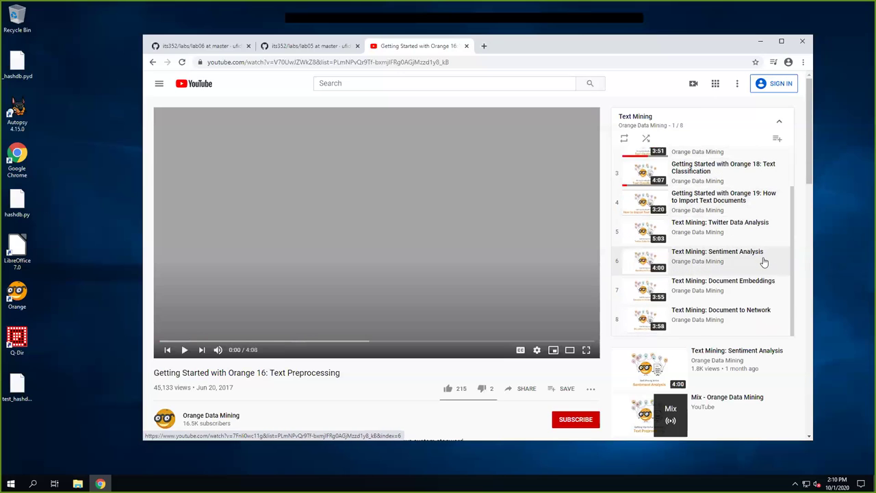
pyautogui.scroll(2, 760, 257)
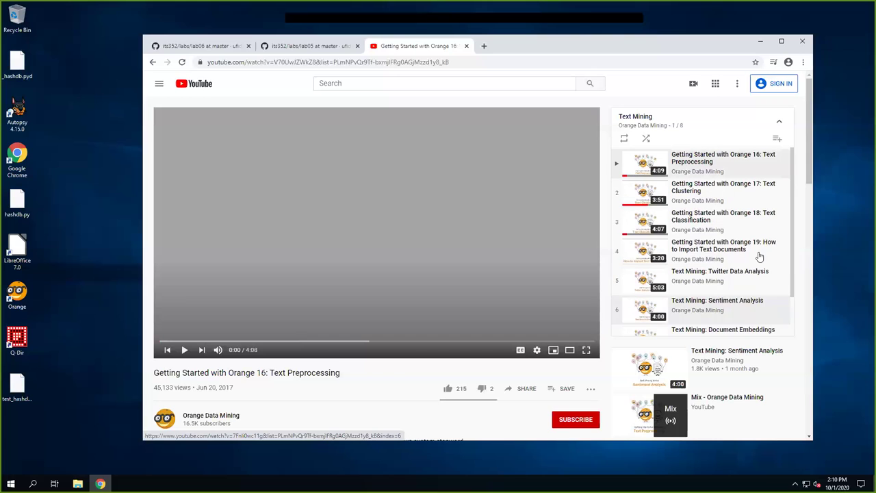
# Skim the Text Preprocessing video from about 0:59 to near its end, then pause it
pyautogui.click(688, 164)
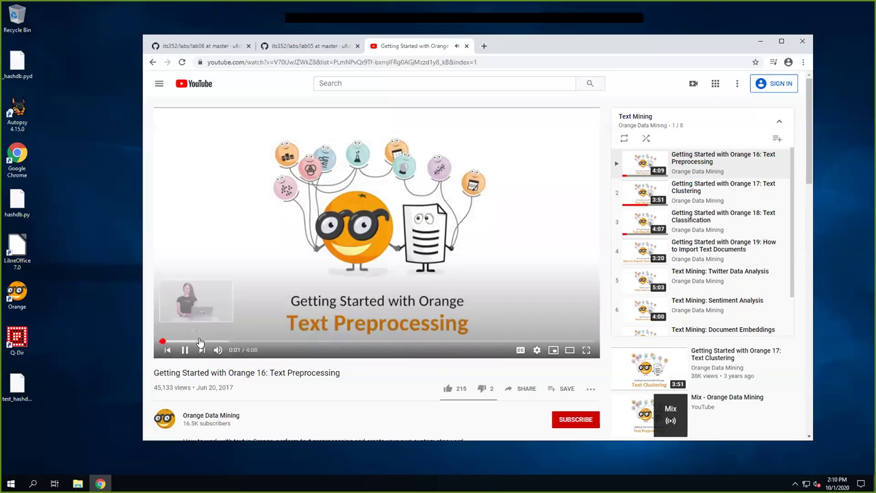
pyautogui.click(269, 342)
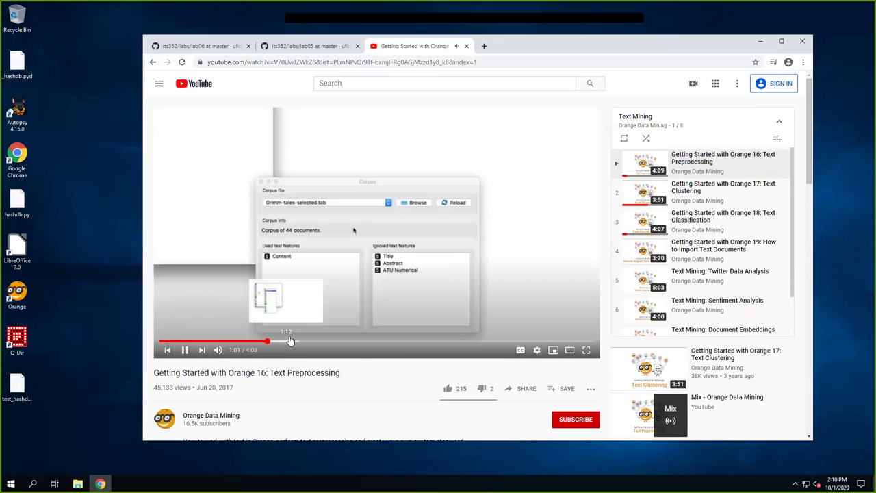
pyautogui.click(293, 341)
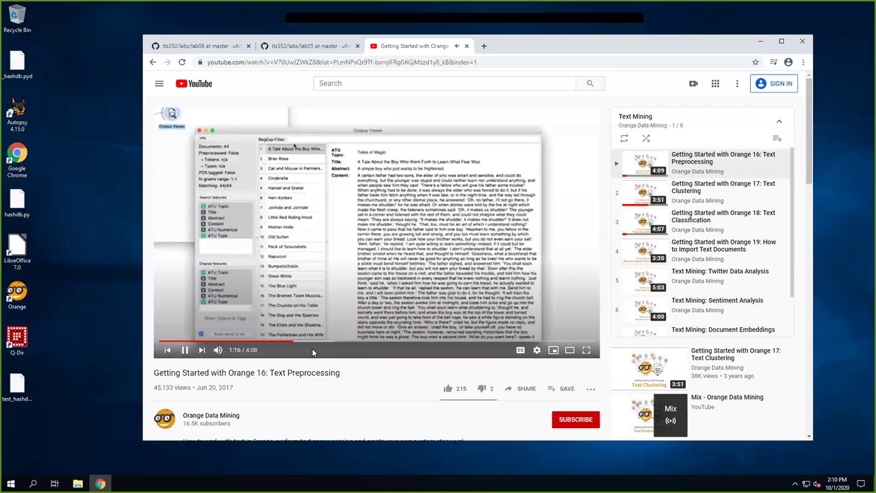
pyautogui.click(320, 342)
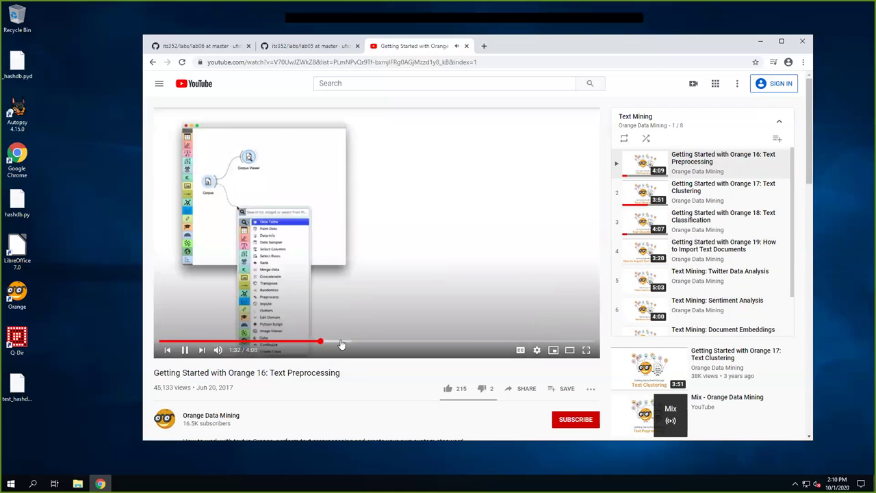
pyautogui.click(341, 342)
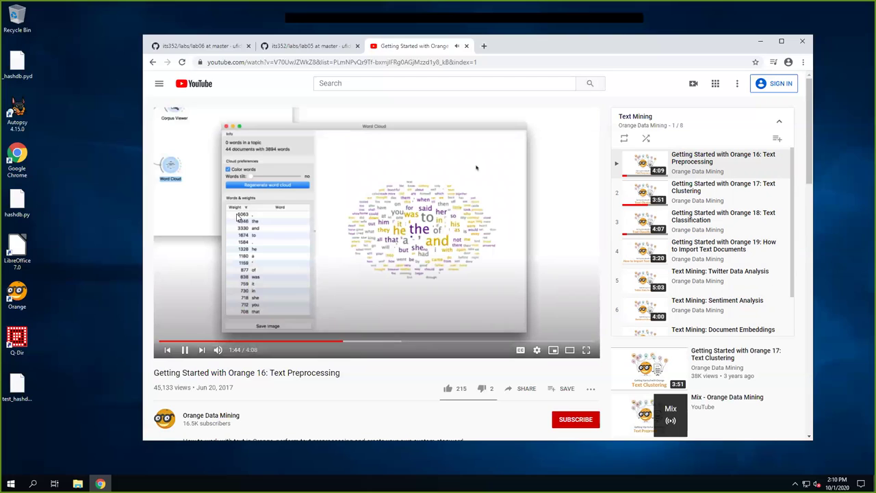
pyautogui.click(370, 342)
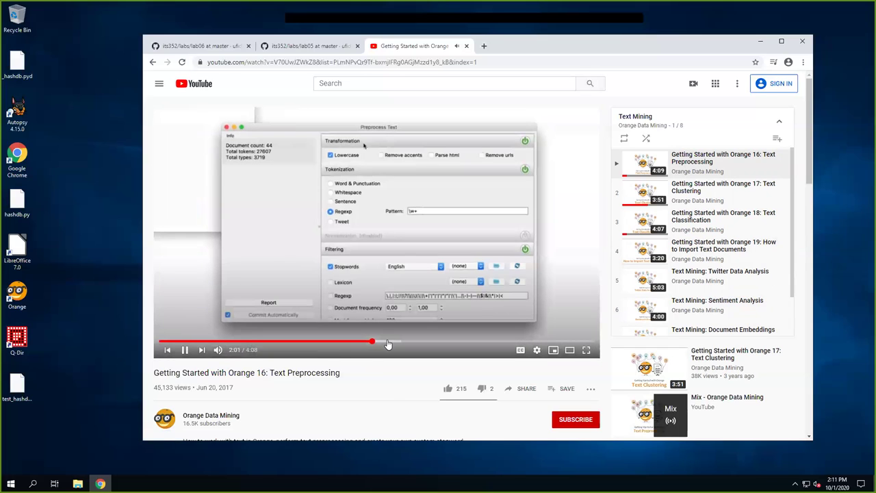
pyautogui.click(387, 342)
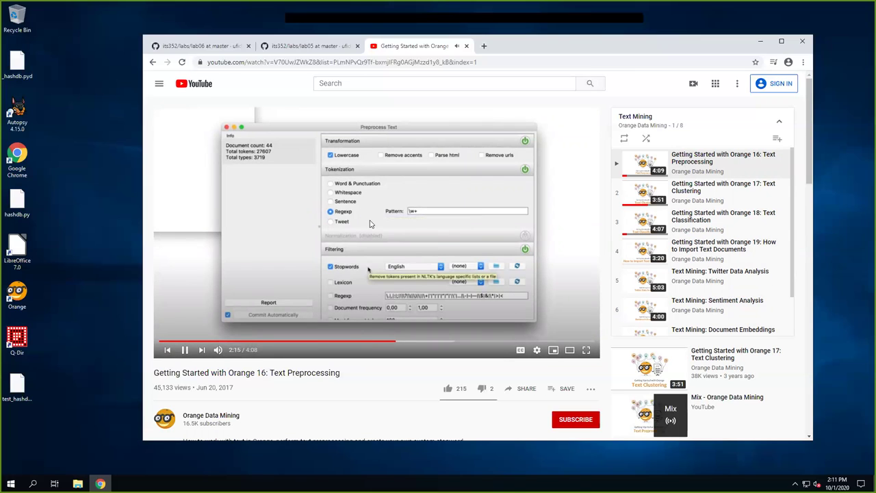
pyautogui.click(416, 342)
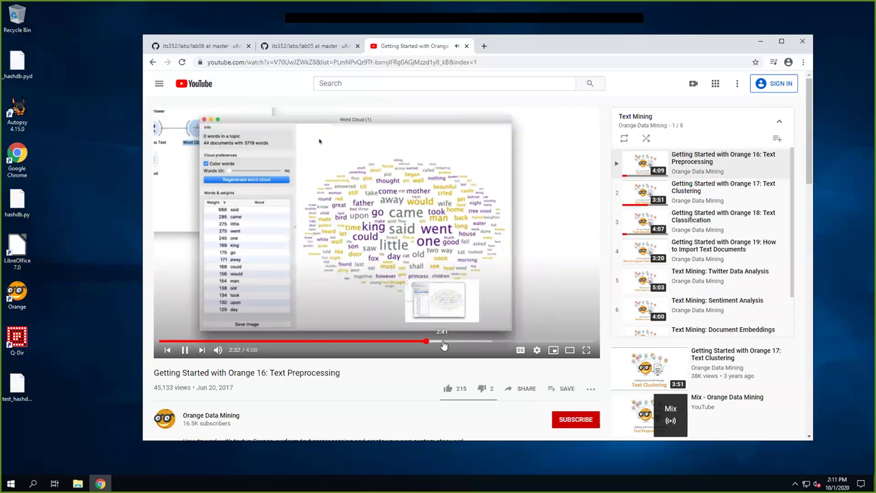
pyautogui.click(445, 342)
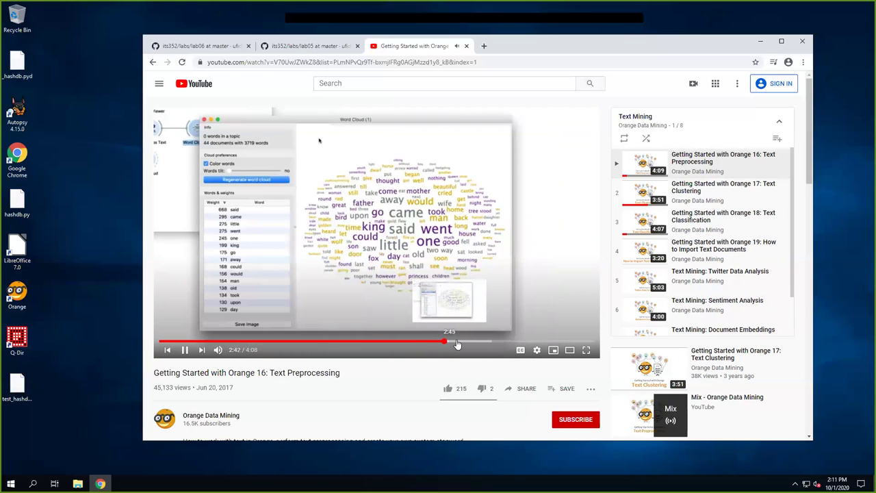
pyautogui.moveTo(458, 342); pyautogui.dragTo(516, 342)
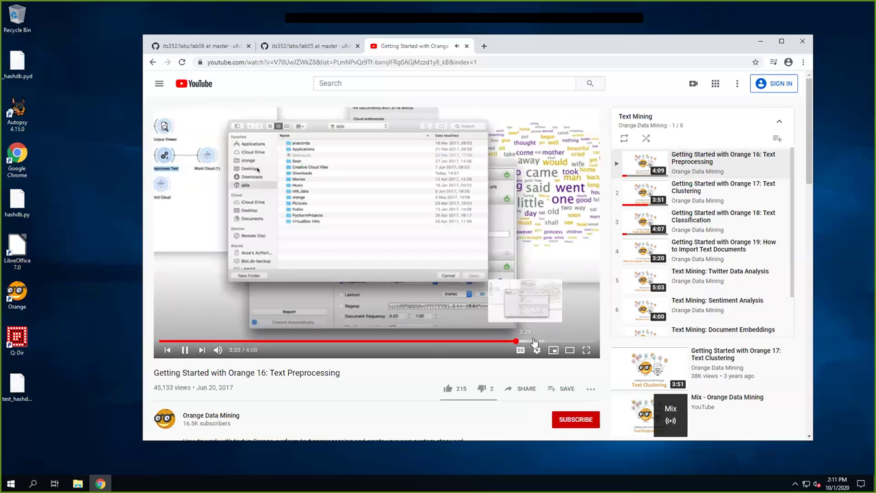
pyautogui.click(559, 341)
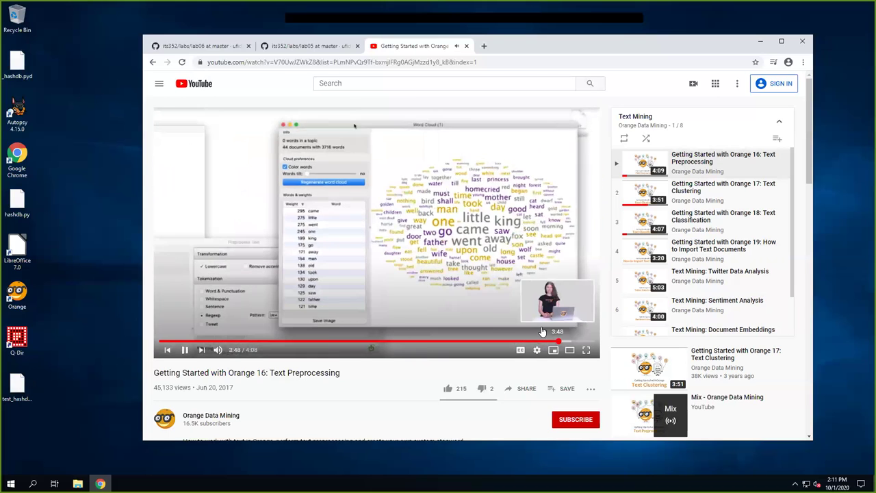
pyautogui.click(184, 350)
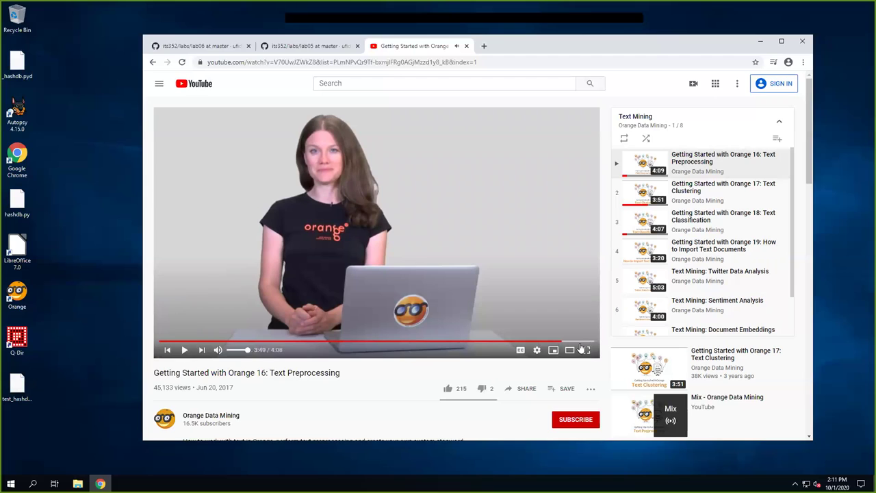
# Play the Text Classification video, skip ahead to about 2:05 and go full screen
pyautogui.click(691, 221)
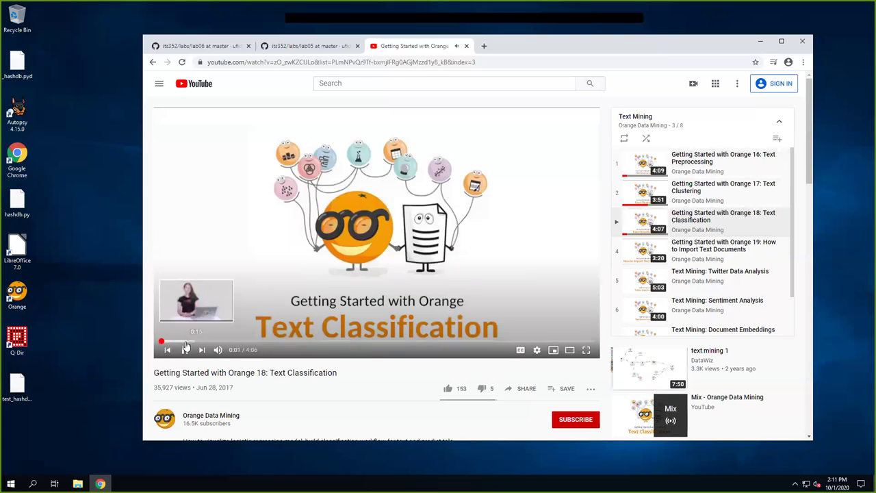
pyautogui.moveTo(195, 342); pyautogui.dragTo(264, 341)
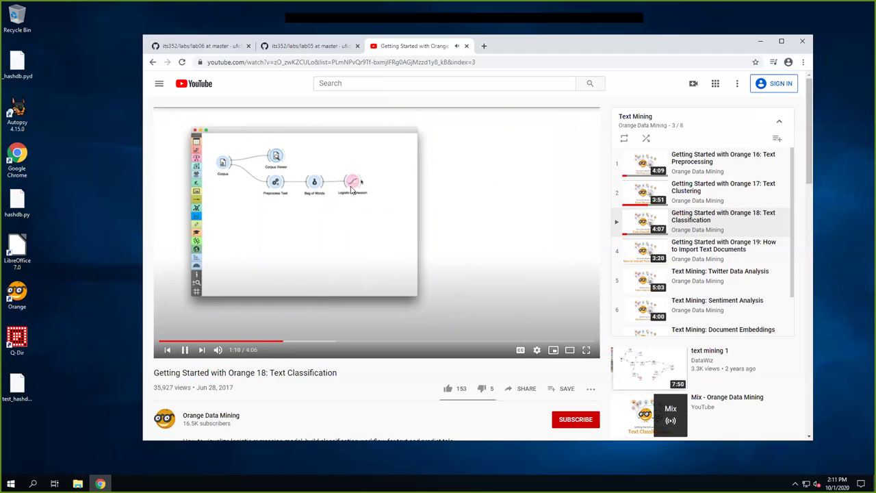
pyautogui.click(315, 344)
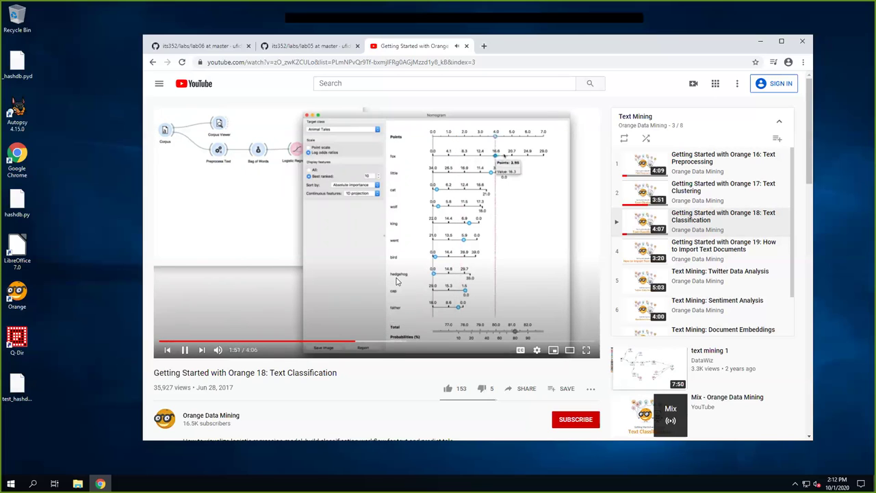
pyautogui.click(381, 341)
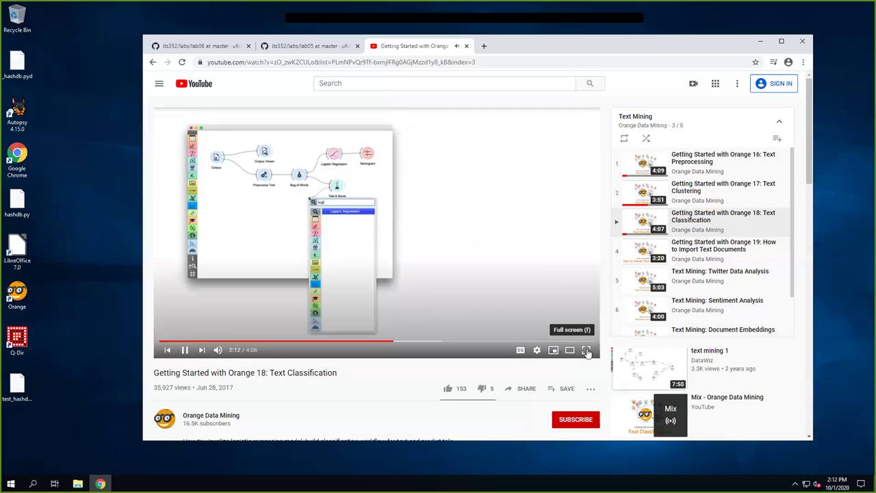
pyautogui.click(586, 349)
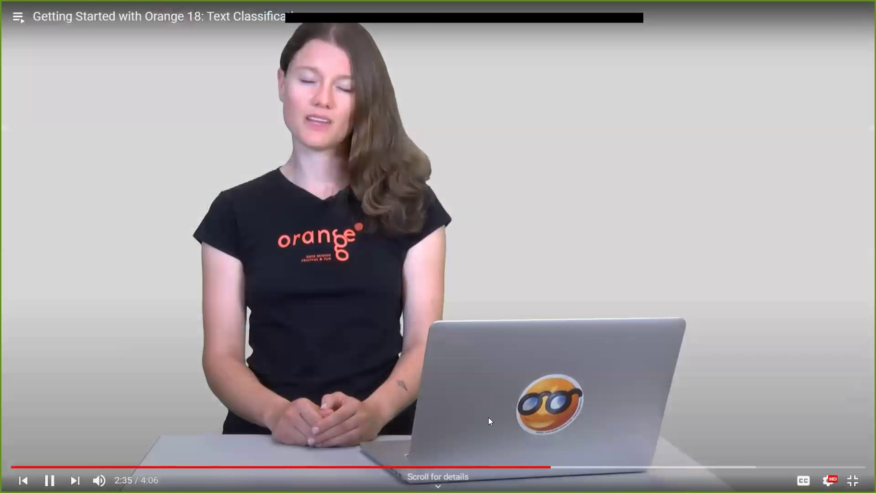
# Skip the full-screen Text Classification video ahead to about 2:57
pyautogui.click(595, 468)
pyautogui.click(631, 468)
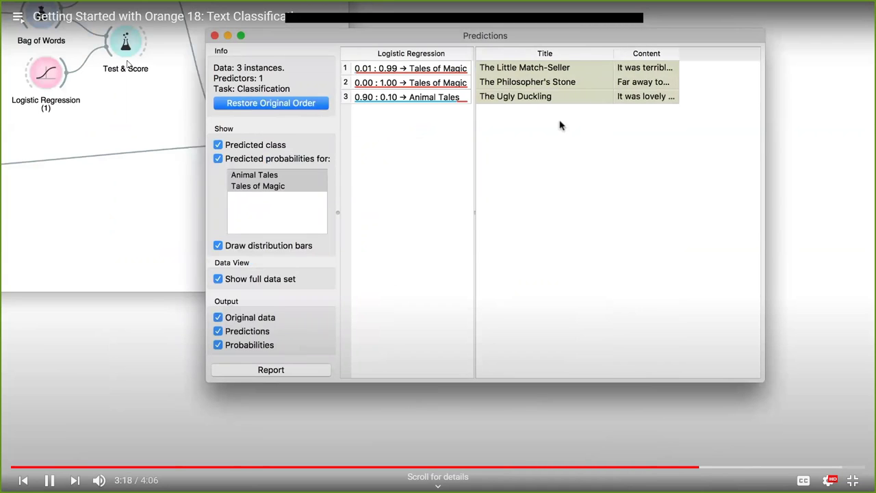
# Seek back to 3:08 and pause, then jump to 3:50 and exit full screen
pyautogui.click(684, 468)
pyautogui.click(662, 469)
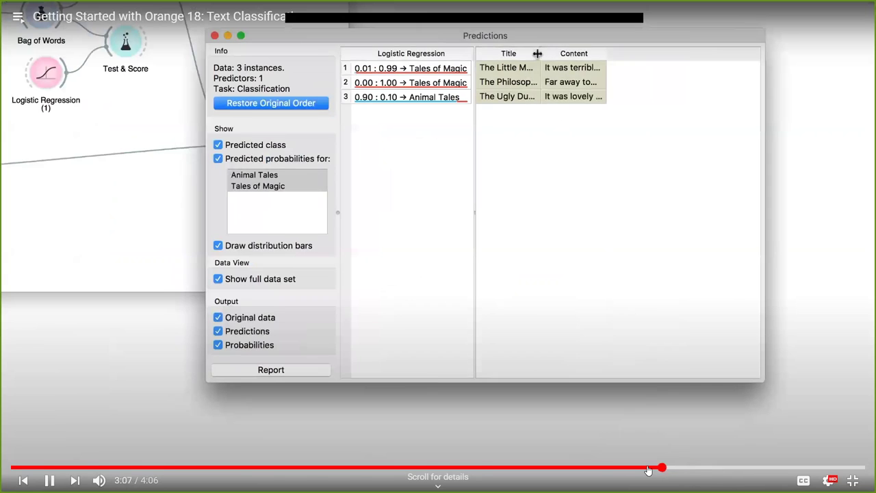
pyautogui.click(49, 480)
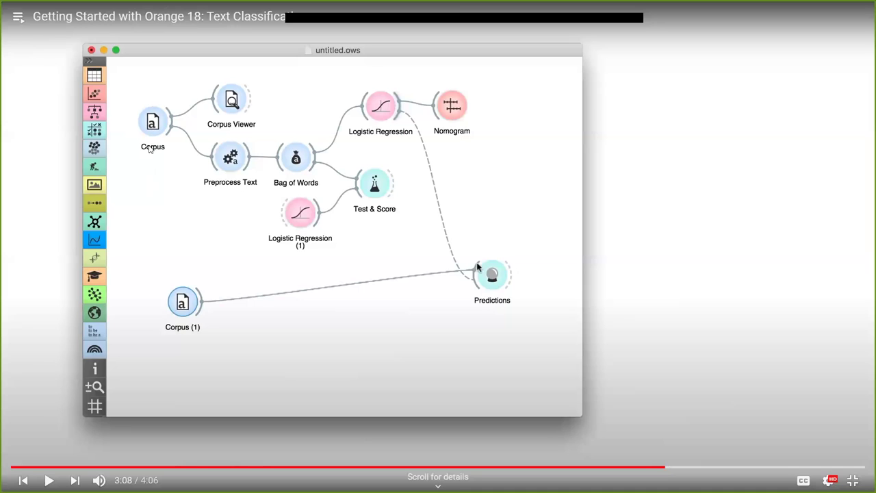
pyautogui.click(704, 469)
pyautogui.click(775, 468)
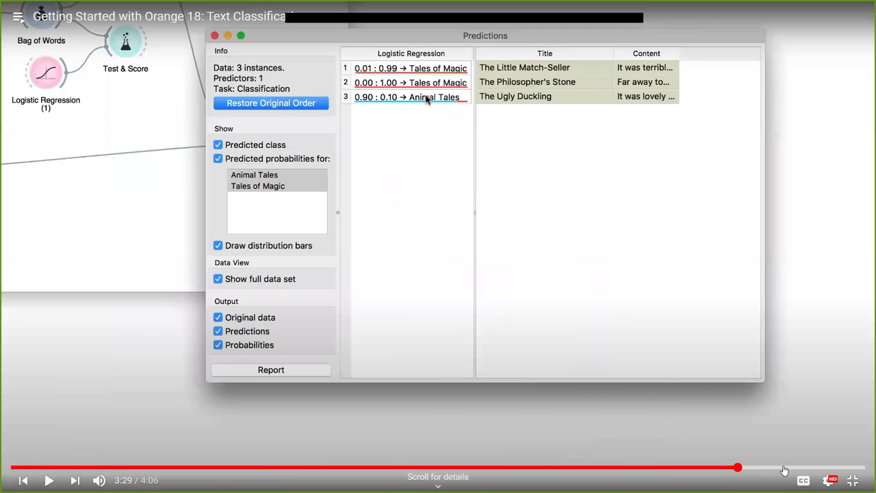
pyautogui.click(807, 468)
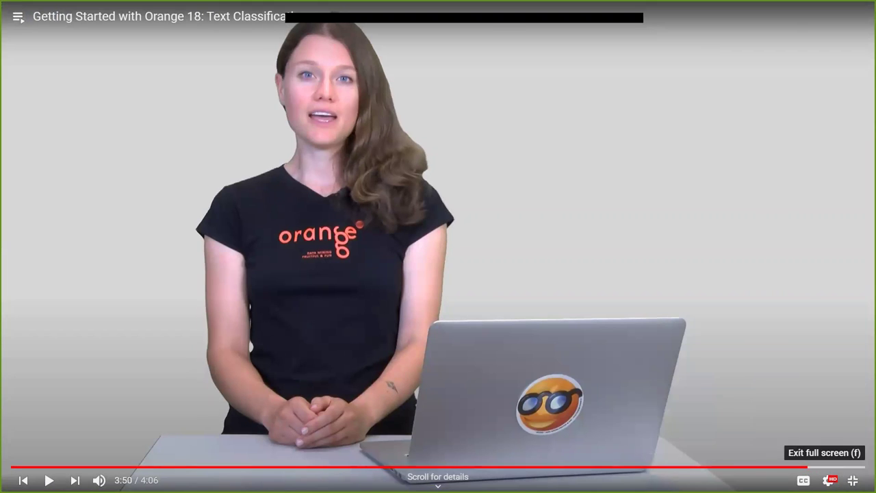
pyautogui.click(853, 480)
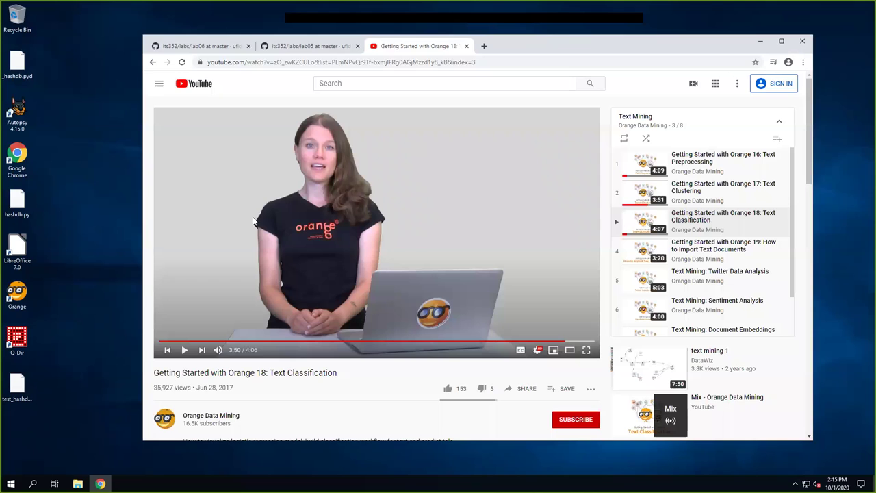
# Minimise Chrome and launch Orange from its desktop shortcut
pyautogui.click(760, 41)
pyautogui.doubleClick(27, 308)
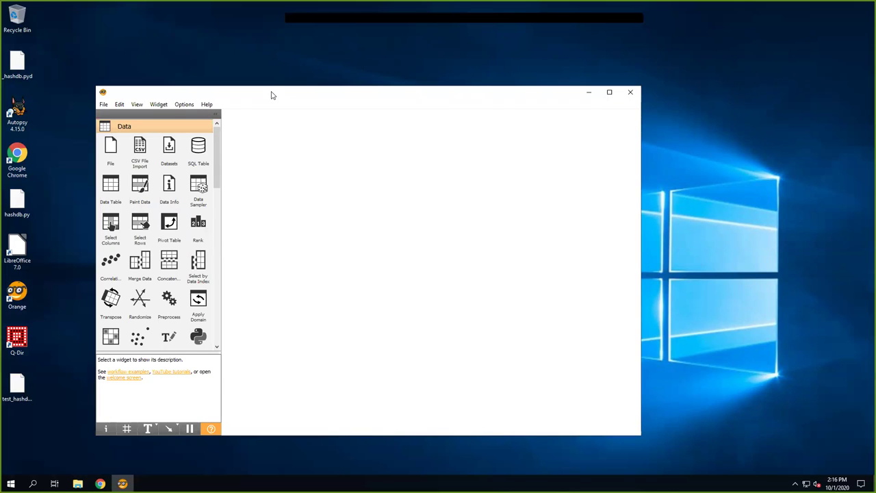
# Shift the Orange window right, scroll the toolbox to Text Mining and drag Corpus onto the canvas
pyautogui.moveTo(272, 96); pyautogui.dragTo(363, 93)
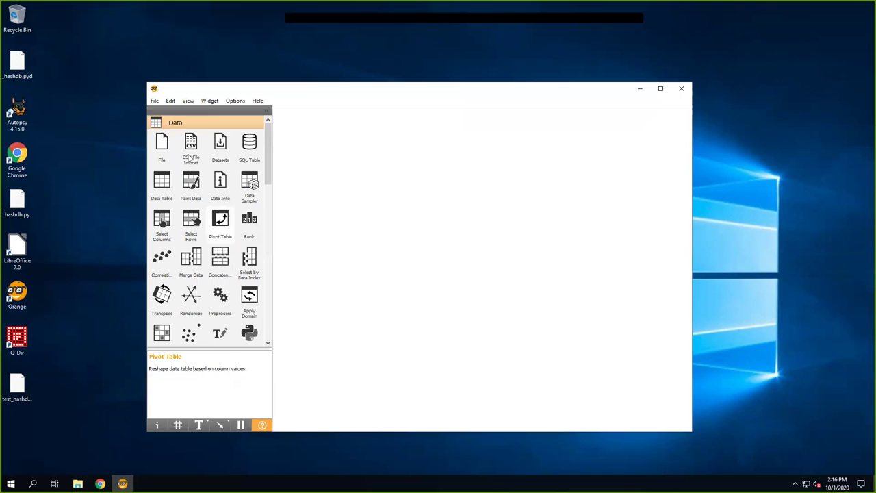
pyautogui.scroll(-5, 202, 274)
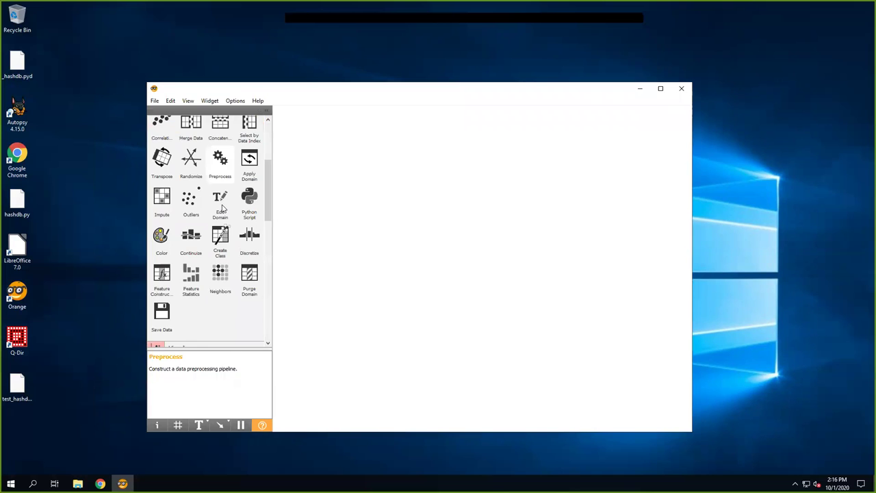
pyautogui.scroll(-3, 205, 286)
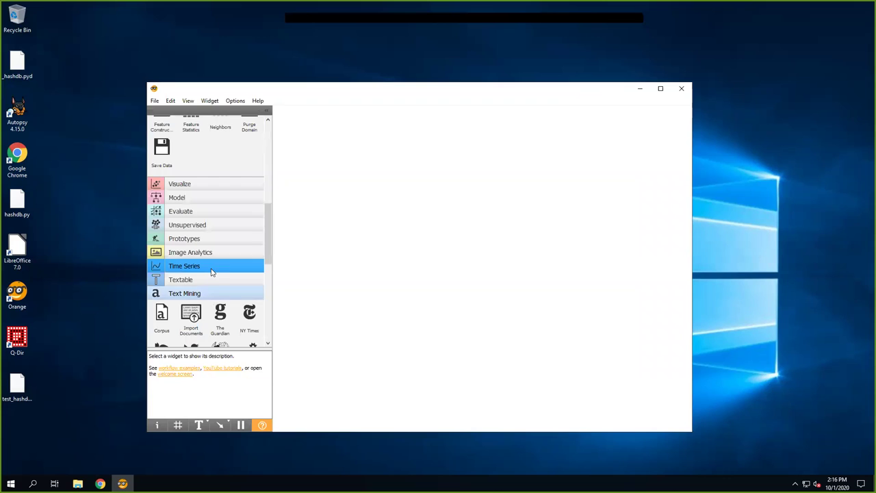
pyautogui.scroll(-3, 192, 267)
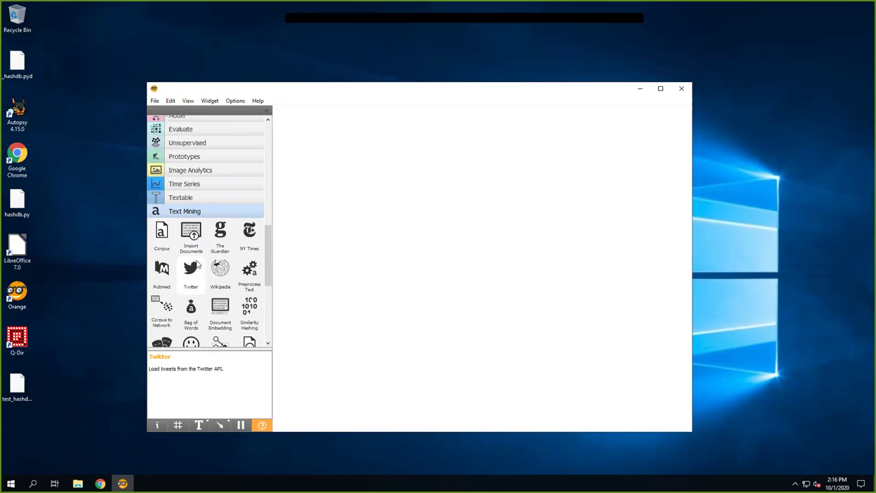
pyautogui.scroll(-2, 216, 226)
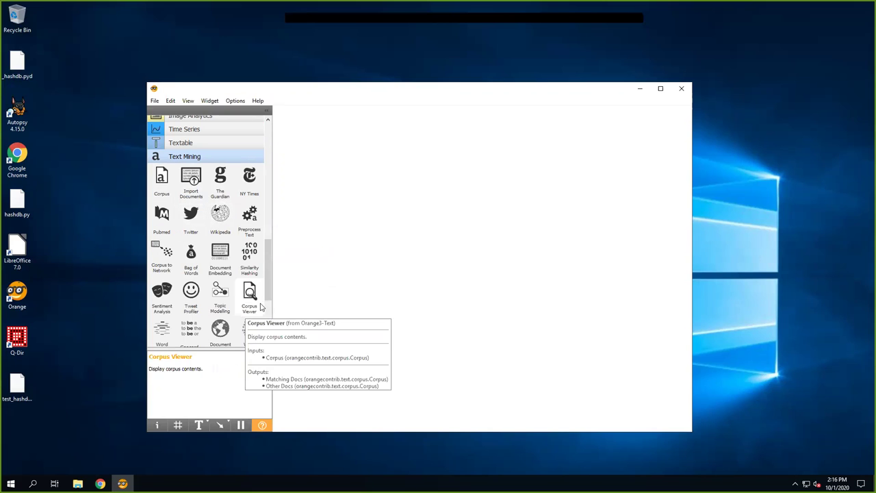
pyautogui.scroll(-1, 260, 308)
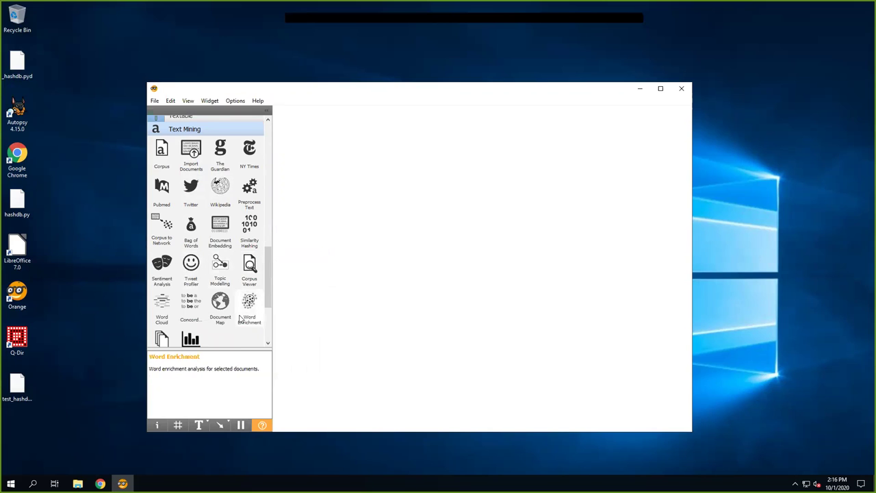
pyautogui.scroll(-2, 241, 319)
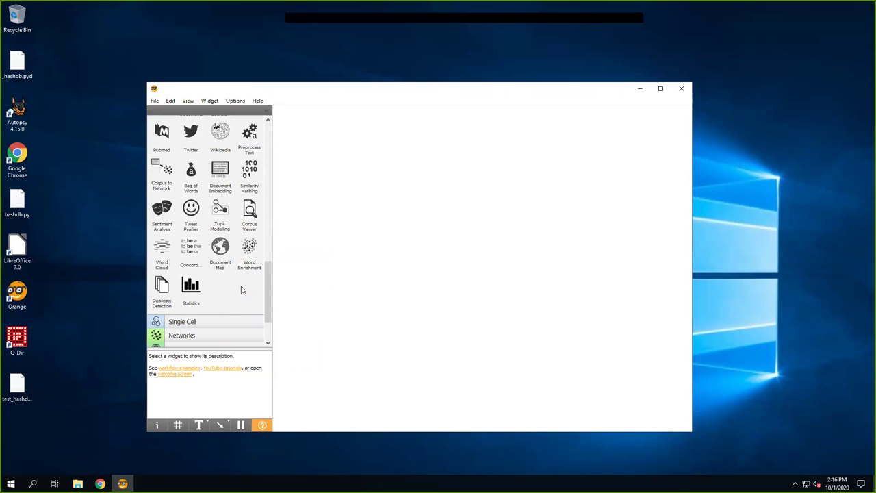
pyautogui.scroll(2, 241, 290)
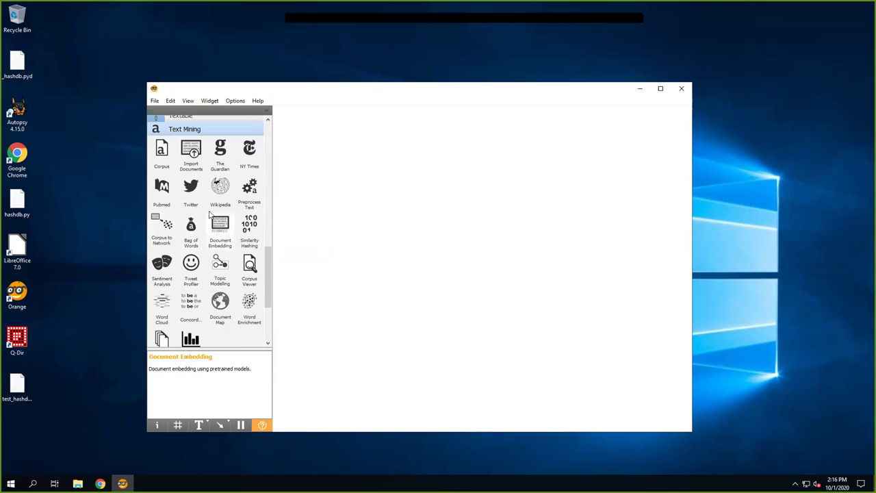
pyautogui.scroll(1, 239, 218)
pyautogui.moveTo(162, 181); pyautogui.dragTo(316, 218)
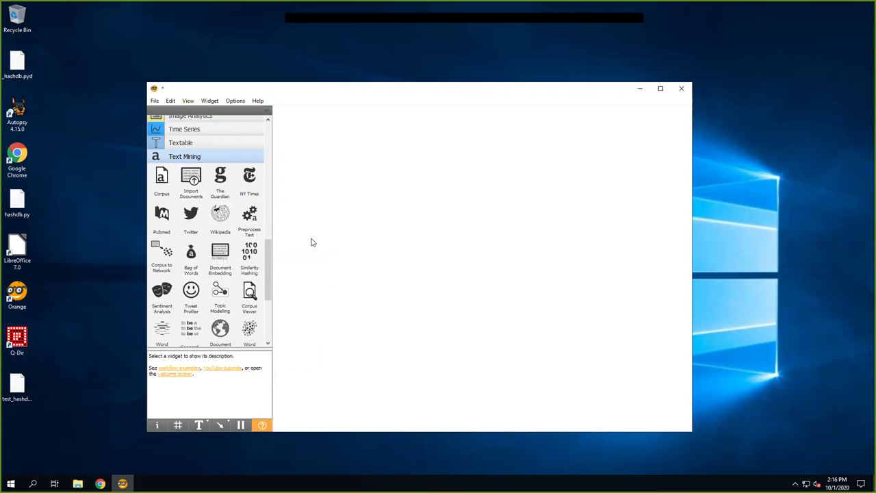
# Open the Corpus widget and try its bundled file list and disk browser, keeping andersen.tab
pyautogui.doubleClick(317, 214)
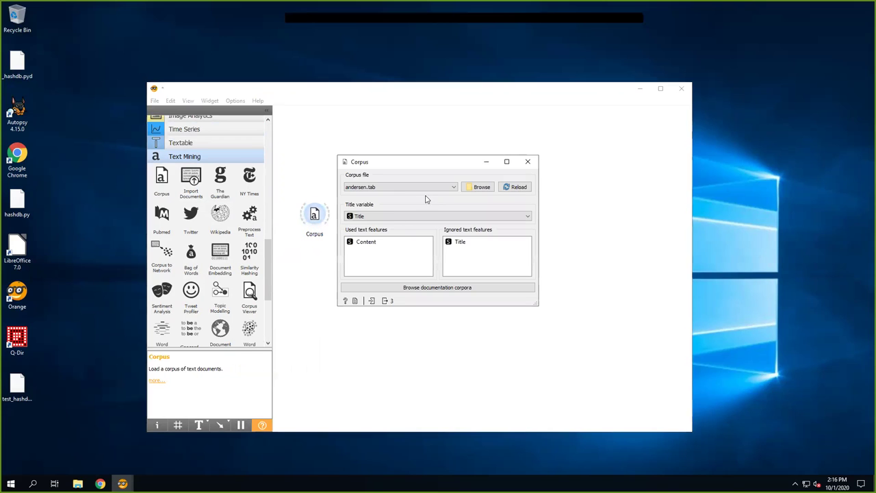
pyautogui.click(455, 187)
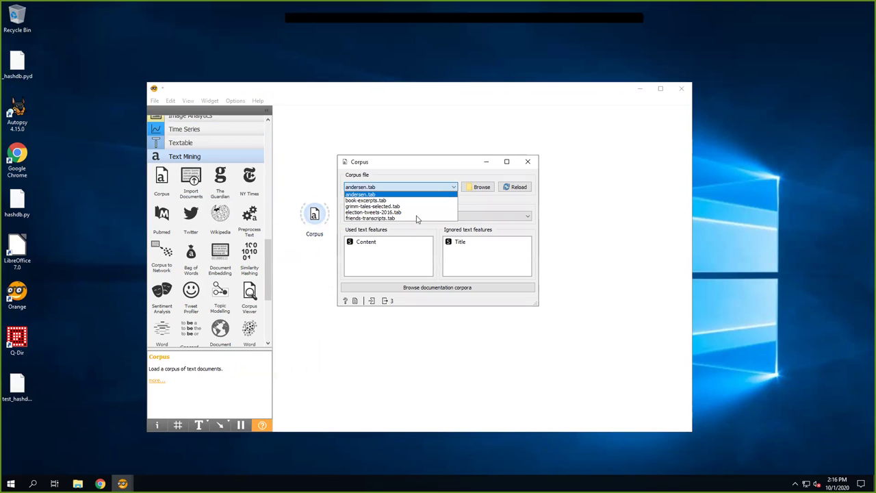
pyautogui.click(450, 168)
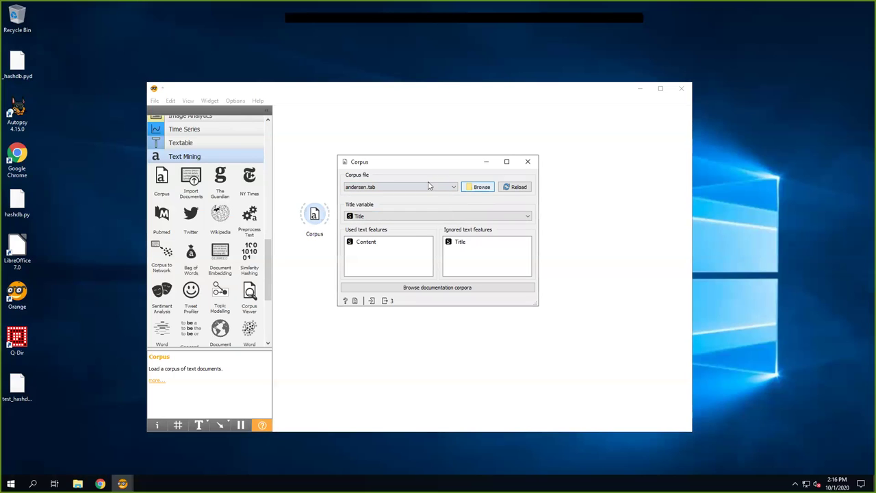
pyautogui.click(479, 187)
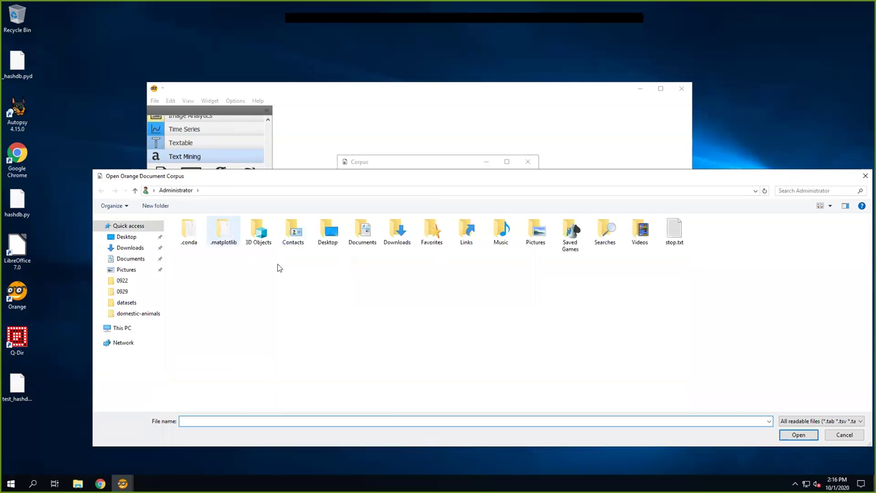
pyautogui.click(847, 439)
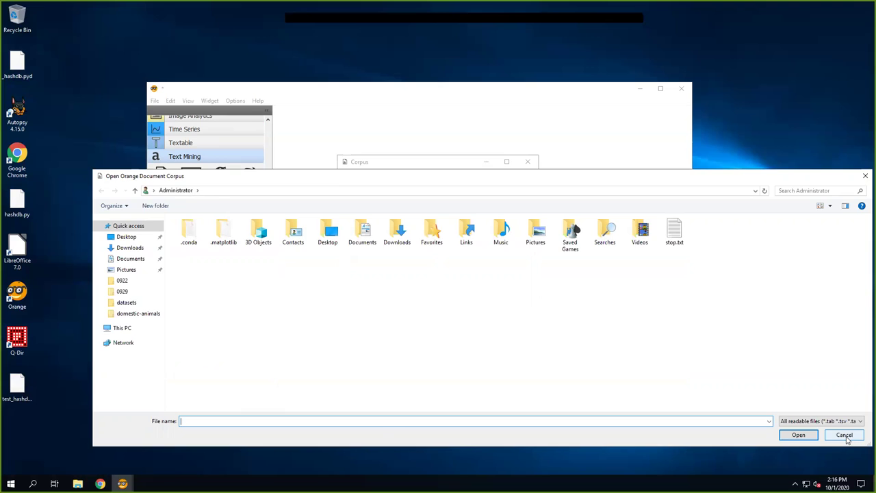
pyautogui.click(451, 187)
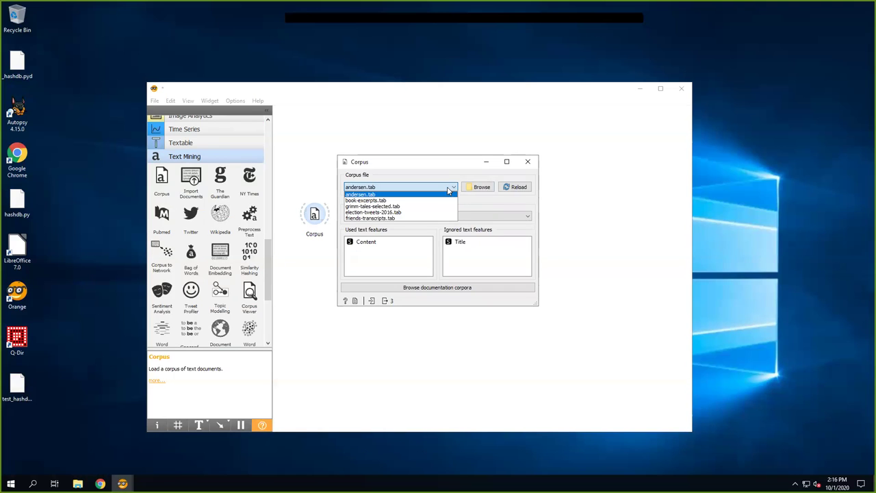
pyautogui.click(523, 200)
pyautogui.click(520, 190)
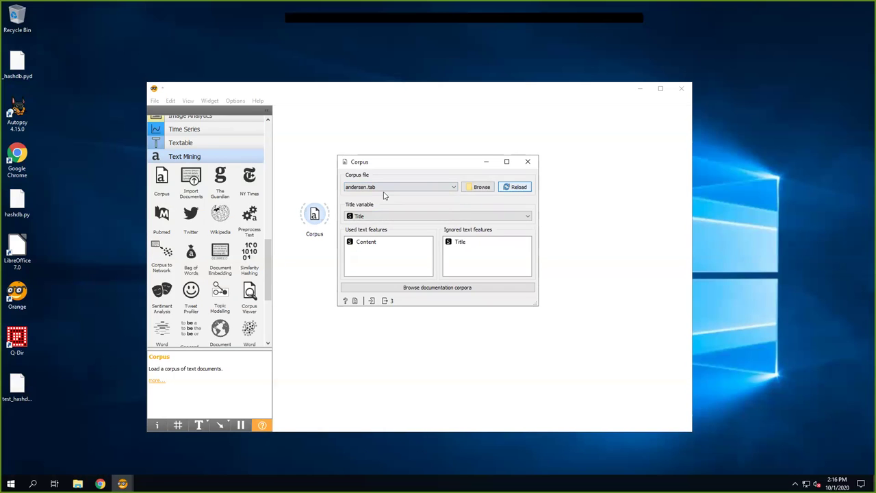
pyautogui.click(480, 188)
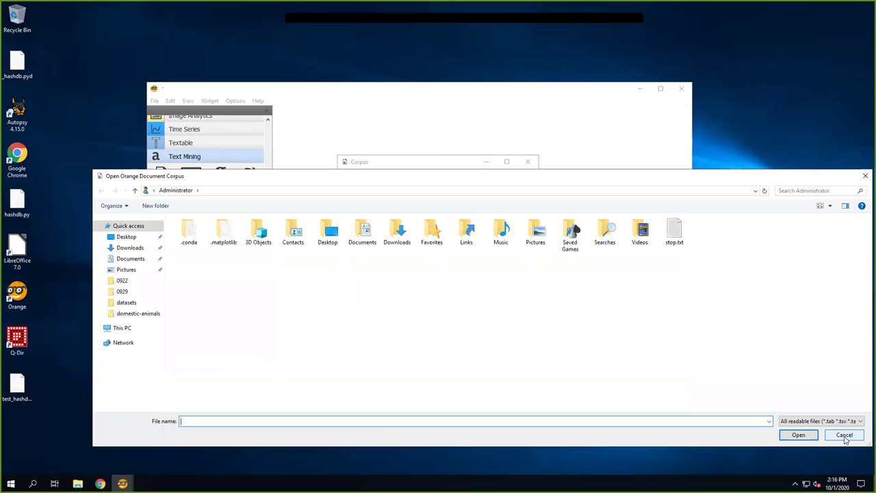
pyautogui.click(846, 439)
# Load grimm-tales-selected.tab into Corpus, then open File Explorer from the taskbar
pyautogui.click(448, 187)
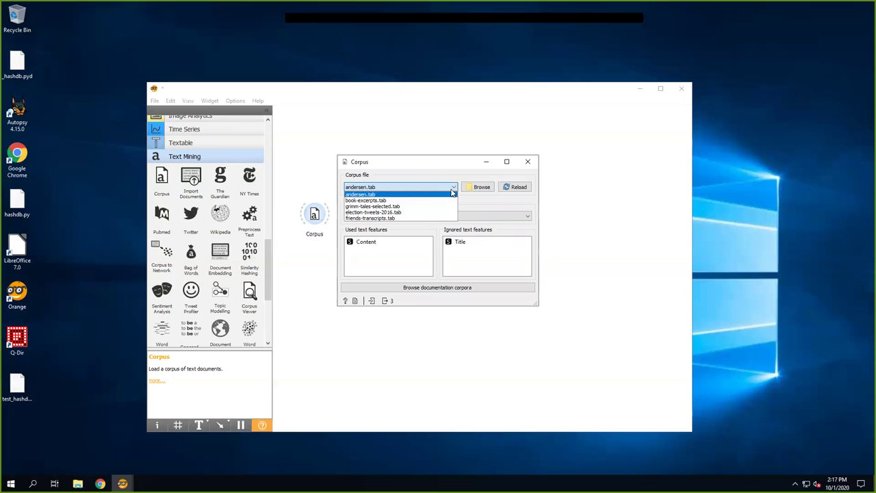
pyautogui.click(411, 207)
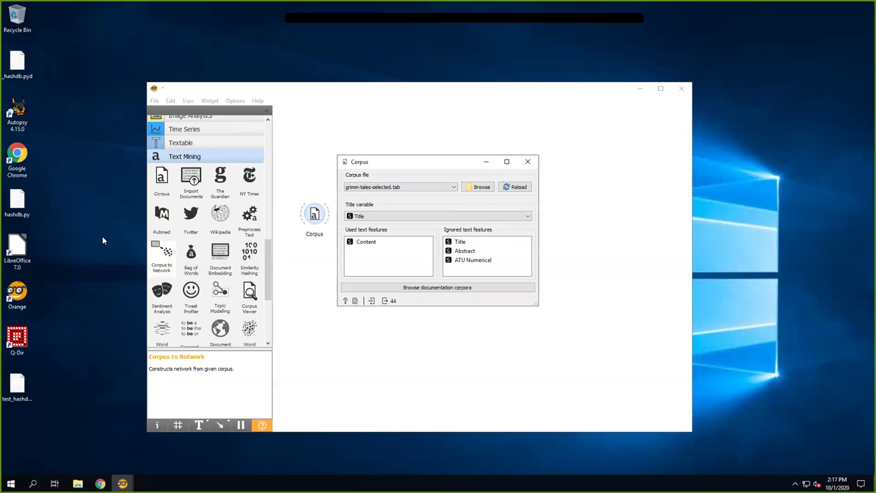
pyautogui.click(29, 290)
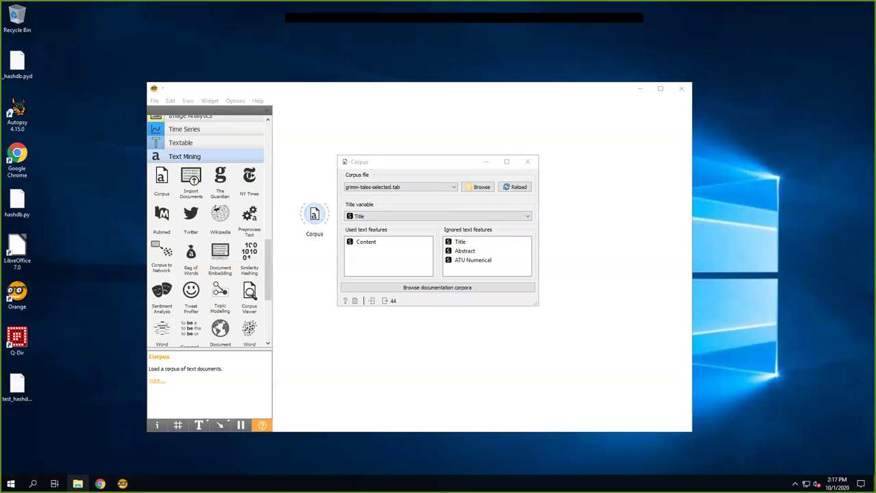
pyautogui.click(78, 483)
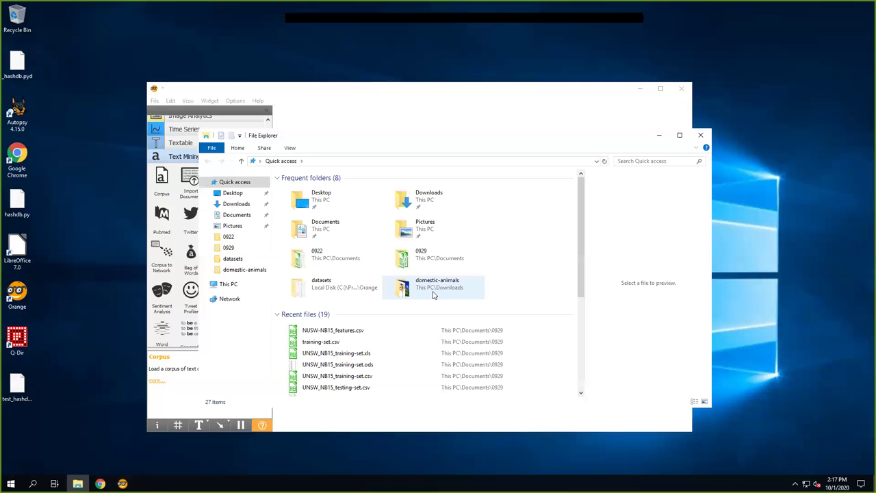
# Browse to This PC > C: > Program Files > Orange in File Explorer
pyautogui.click(228, 285)
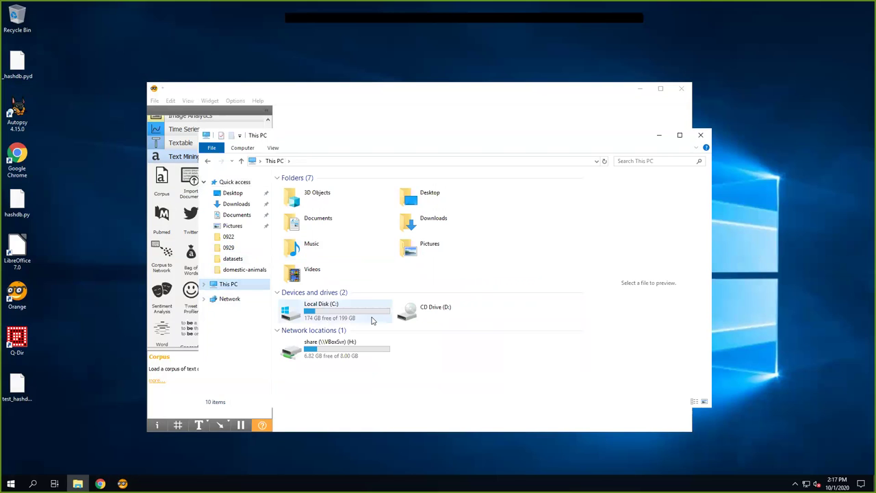
pyautogui.doubleClick(337, 317)
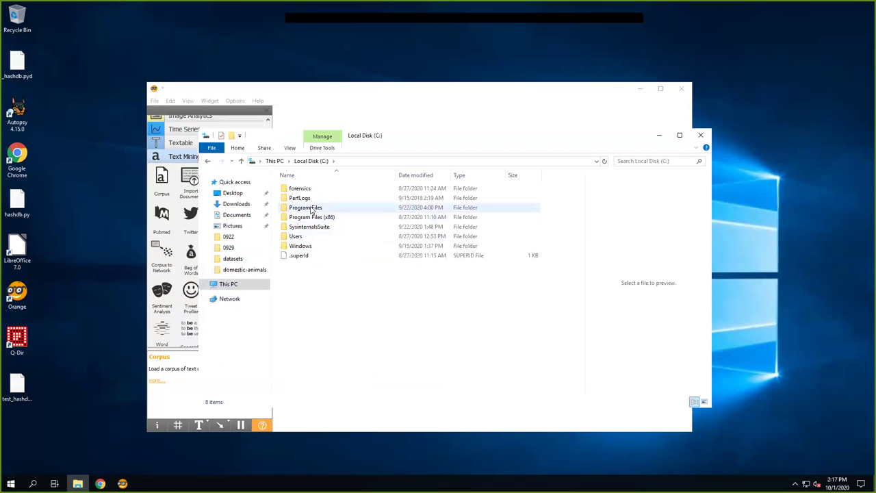
pyautogui.doubleClick(311, 208)
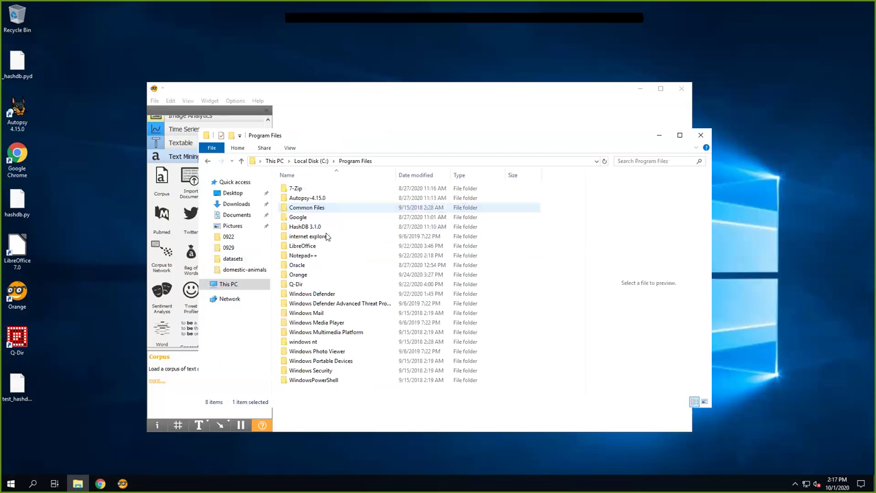
pyautogui.click(317, 276)
pyautogui.doubleClick(317, 275)
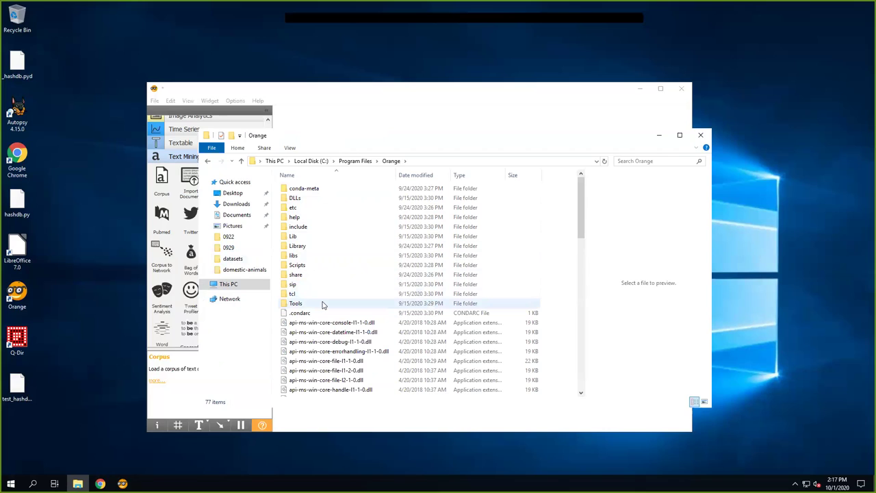
# Search the Orange folder for *.tab and open grimm-tales-selected.tab in Notepad++
pyautogui.click(665, 162)
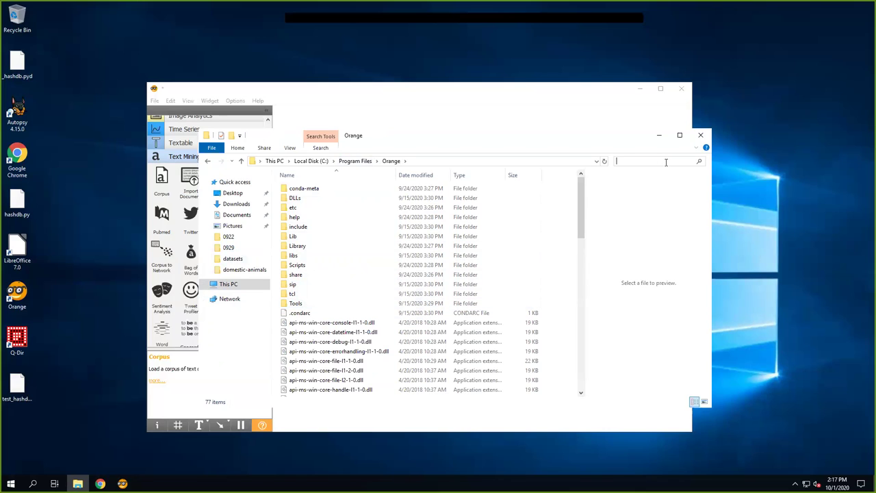
pyautogui.write('*.tab')
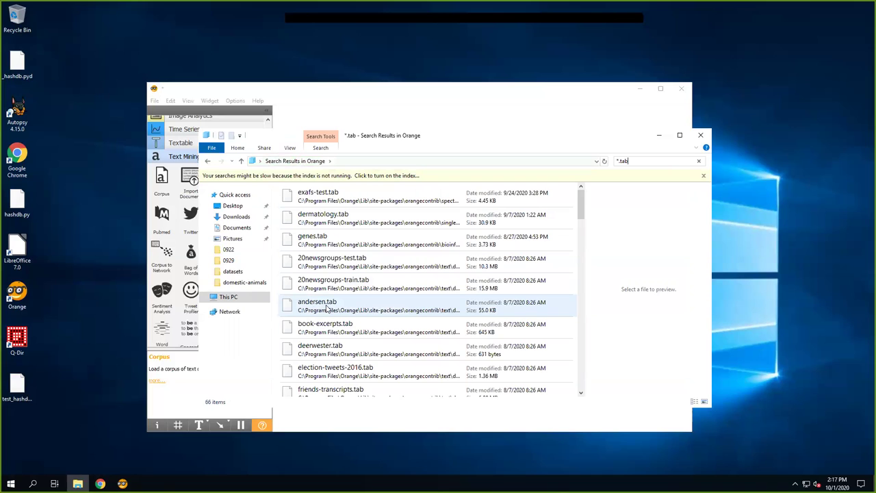
pyautogui.scroll(-3, 327, 308)
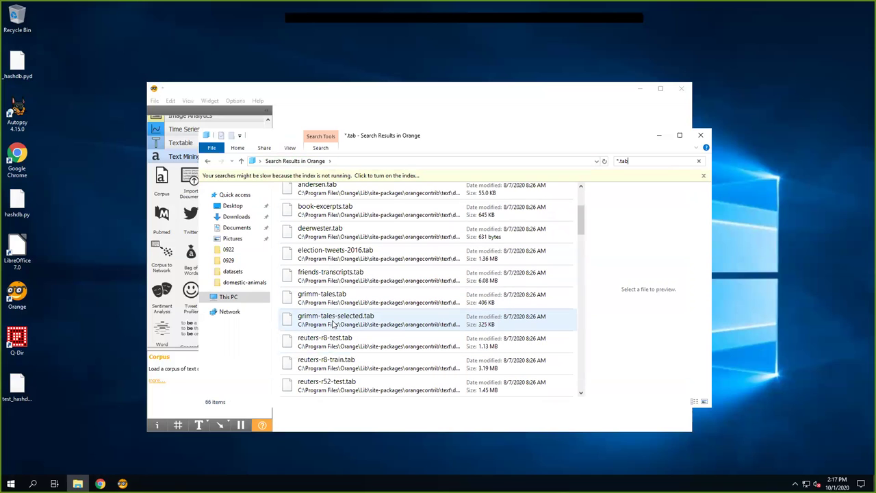
pyautogui.rightClick(333, 324)
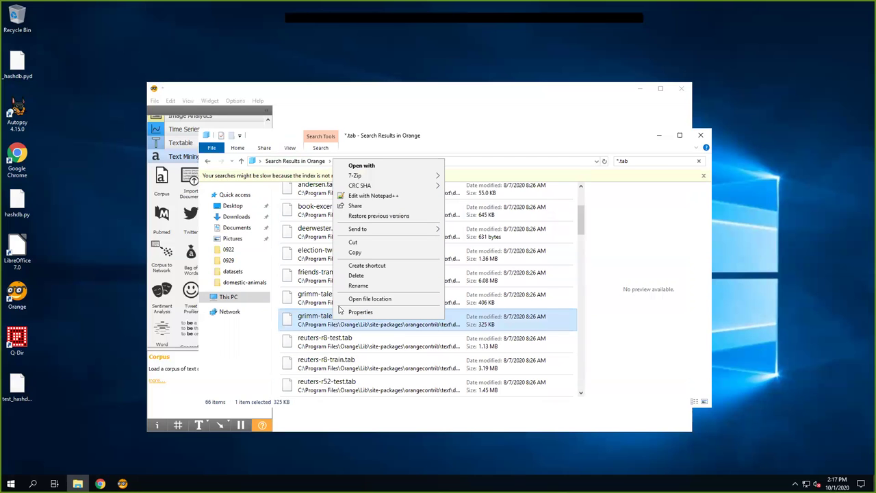
pyautogui.click(390, 198)
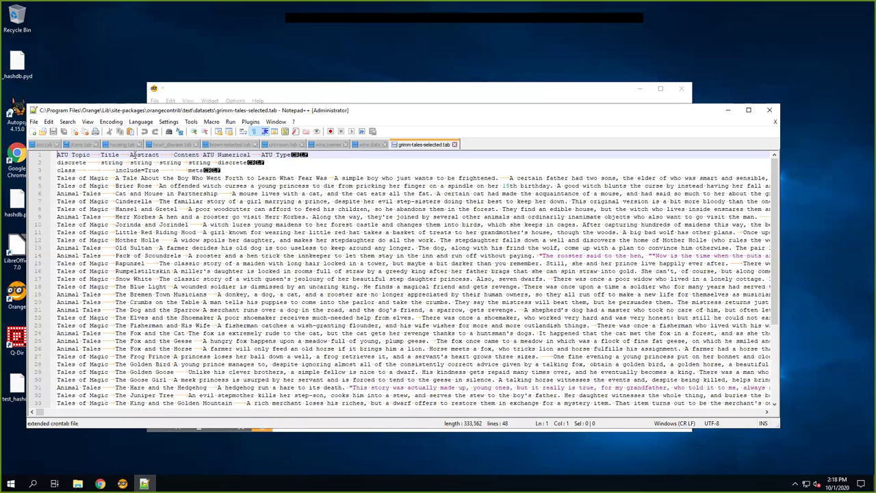
# Inspect the name, type and class/meta header rows of grimm-tales-selected.tab, then minimise Notepad++
pyautogui.click(63, 170)
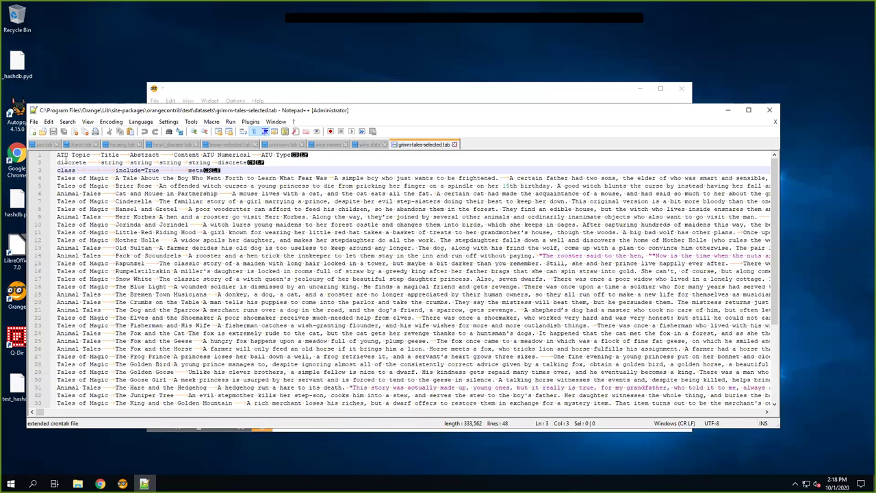
pyautogui.doubleClick(66, 163)
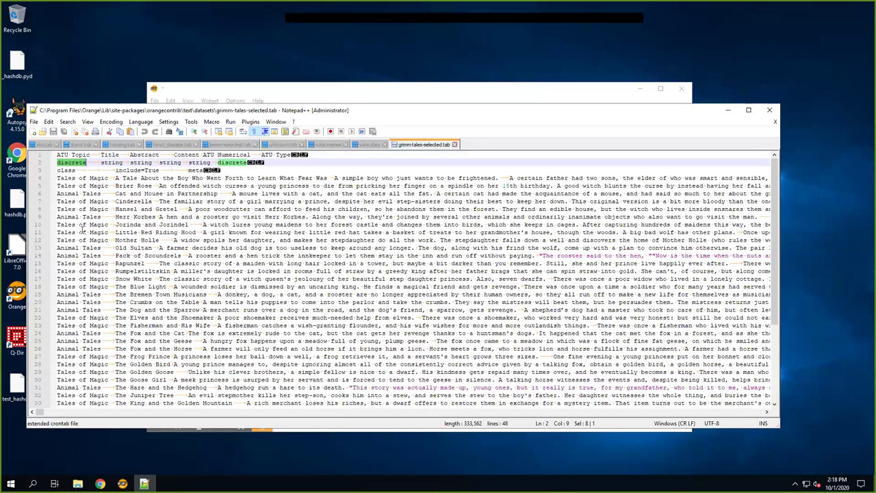
pyautogui.click(106, 163)
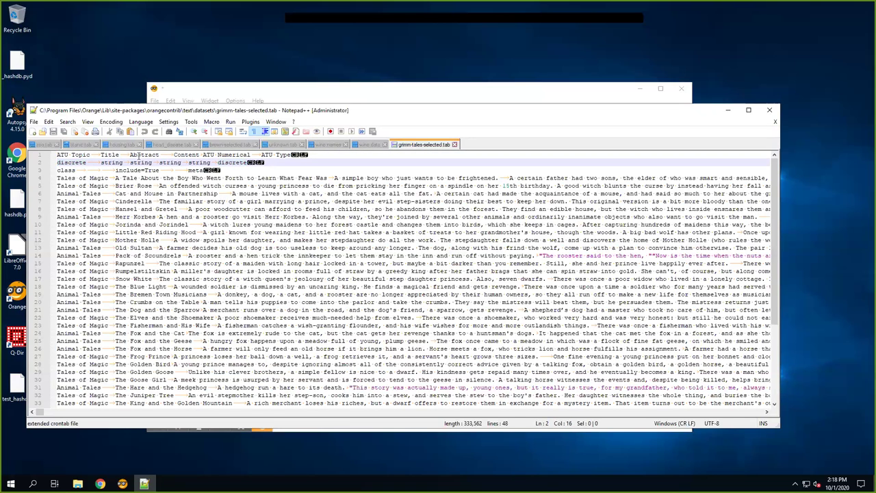
pyautogui.click(170, 164)
pyautogui.moveTo(39, 413); pyautogui.dragTo(784, 403)
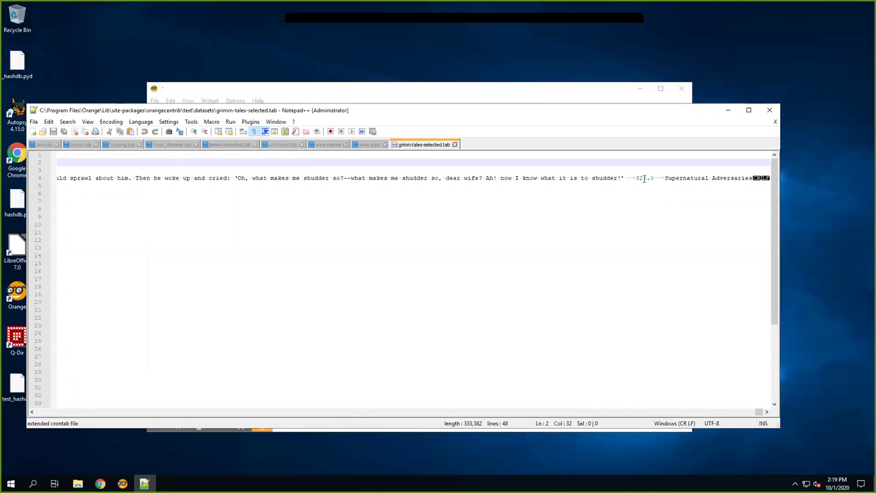
pyautogui.click(691, 178)
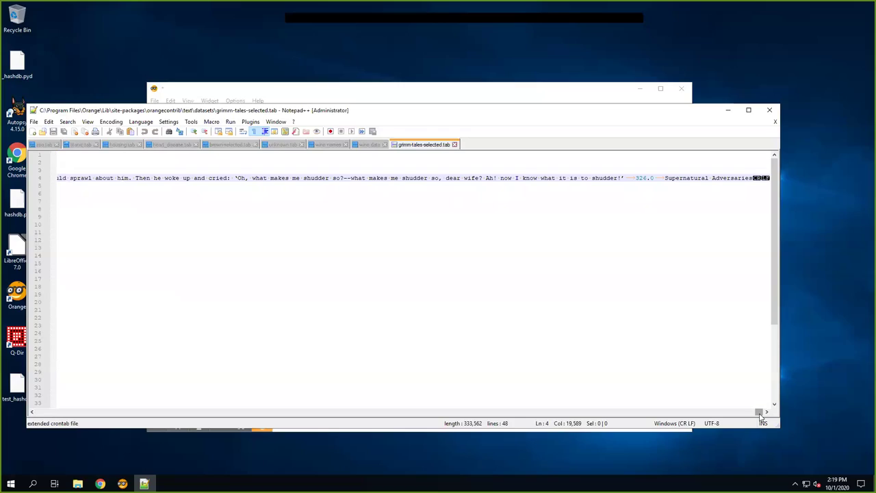
pyautogui.moveTo(762, 417); pyautogui.dragTo(21, 420)
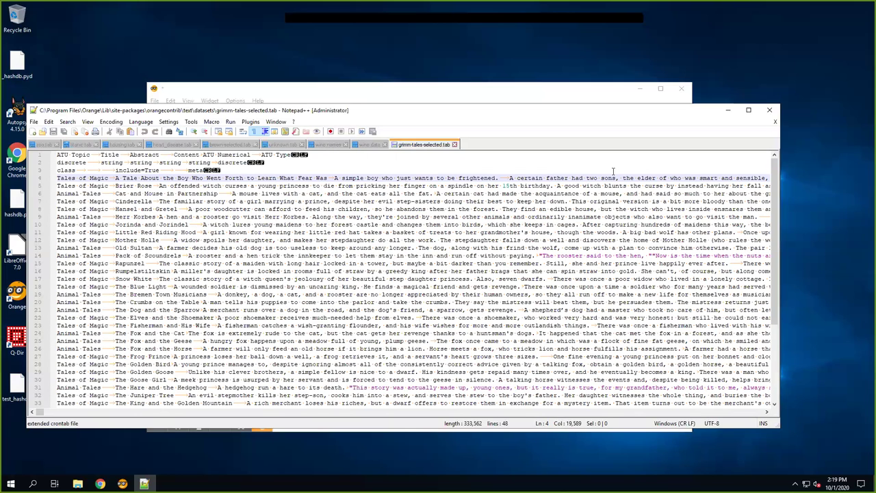
pyautogui.click(729, 112)
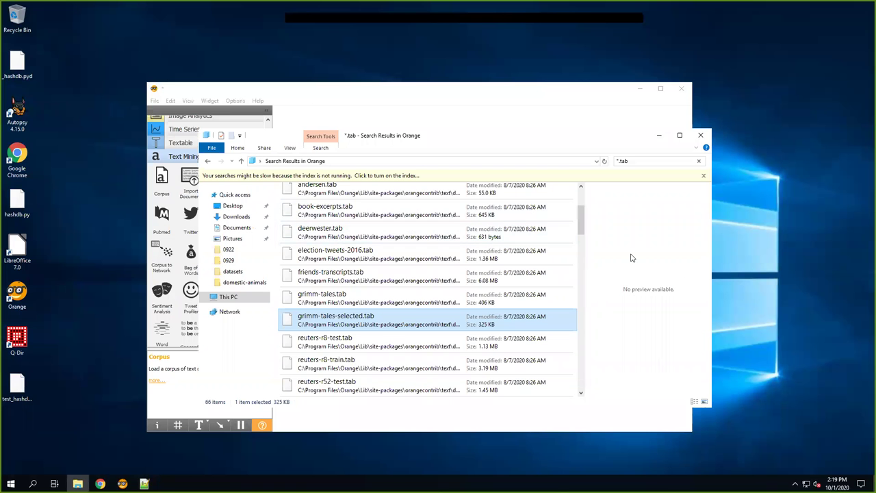
# Reopen the Corpus settings, keep Title as title variable and review Content as the used text feature
pyautogui.click(700, 135)
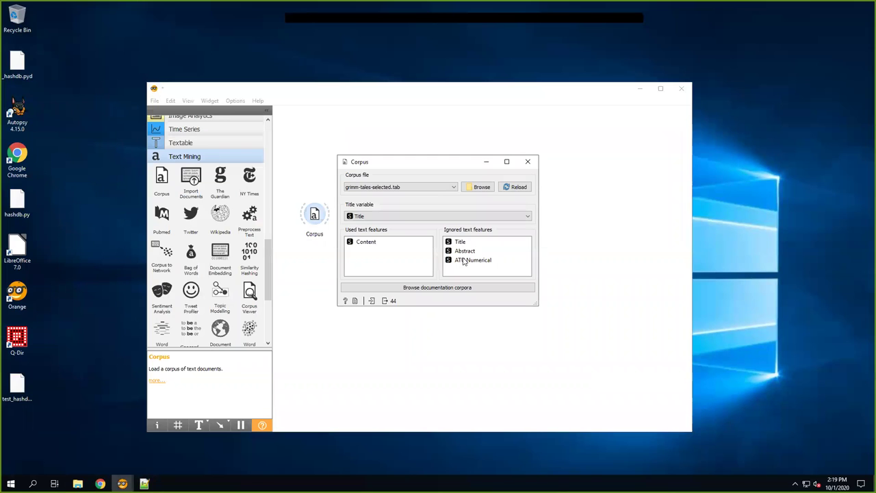
pyautogui.click(527, 161)
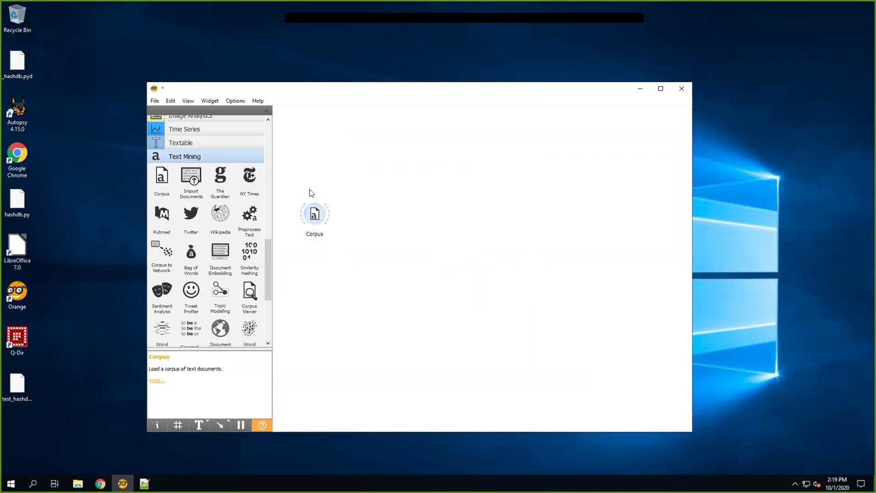
pyautogui.doubleClick(316, 216)
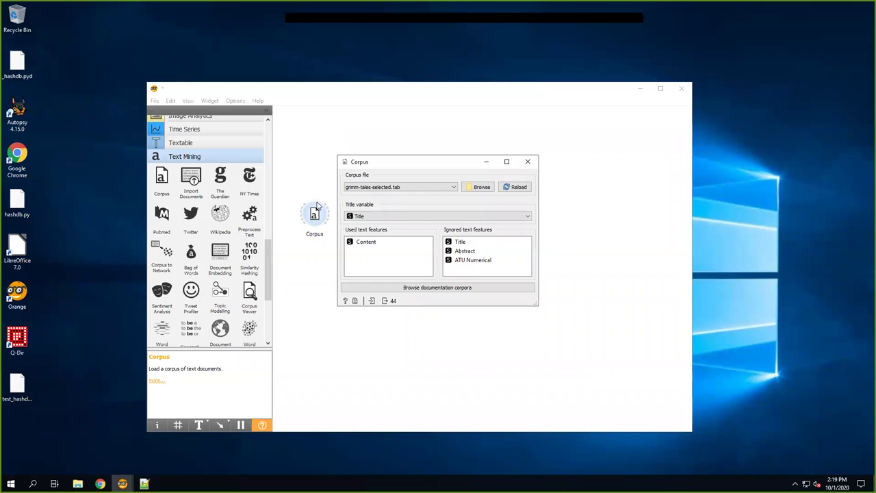
pyautogui.click(375, 217)
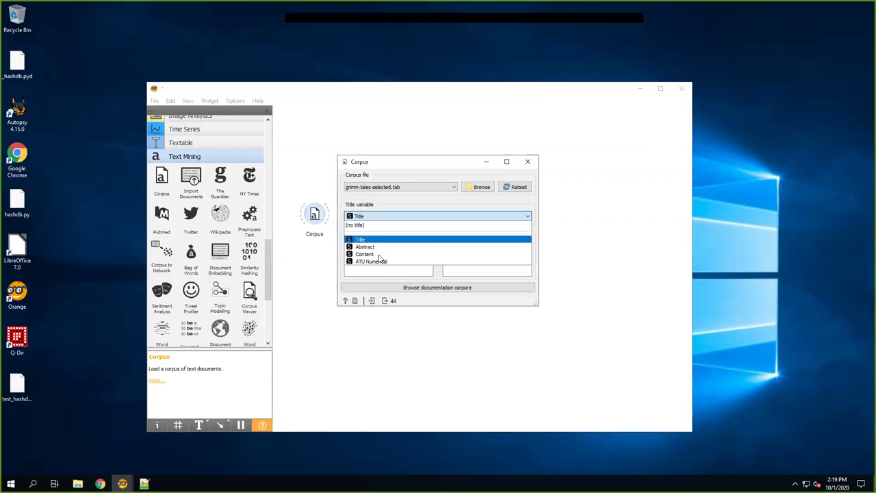
pyautogui.click(433, 301)
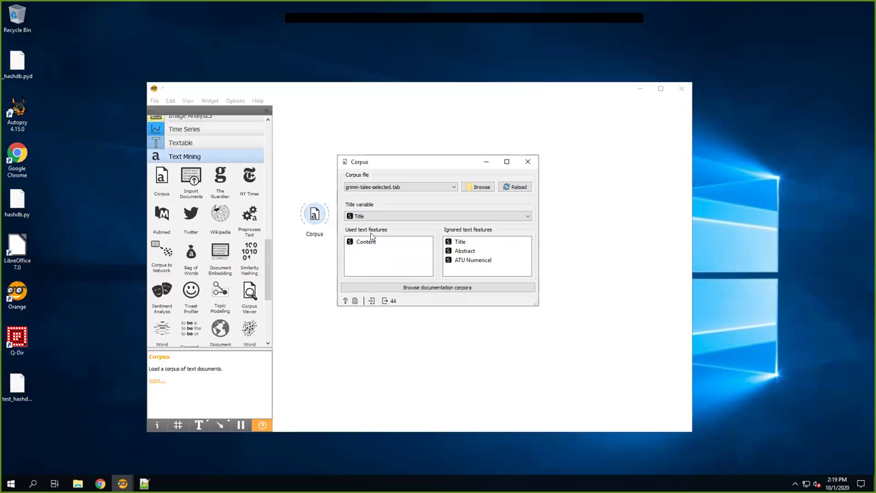
pyautogui.moveTo(374, 243); pyautogui.dragTo(470, 244)
pyautogui.moveTo(387, 307)
# Recheck the 'meta' flag on line 3 of grimm-tales-selected.tab without editing, then minimise Notepad++
pyautogui.click(77, 483)
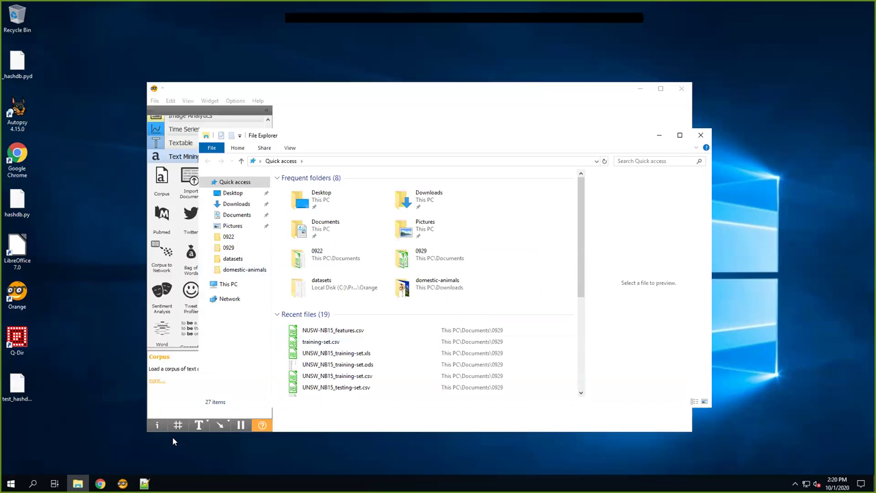
pyautogui.click(144, 484)
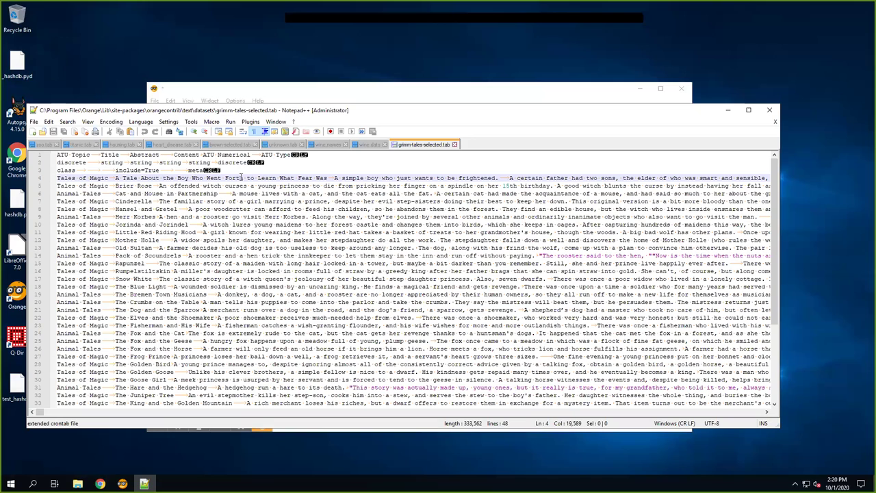
pyautogui.doubleClick(195, 169)
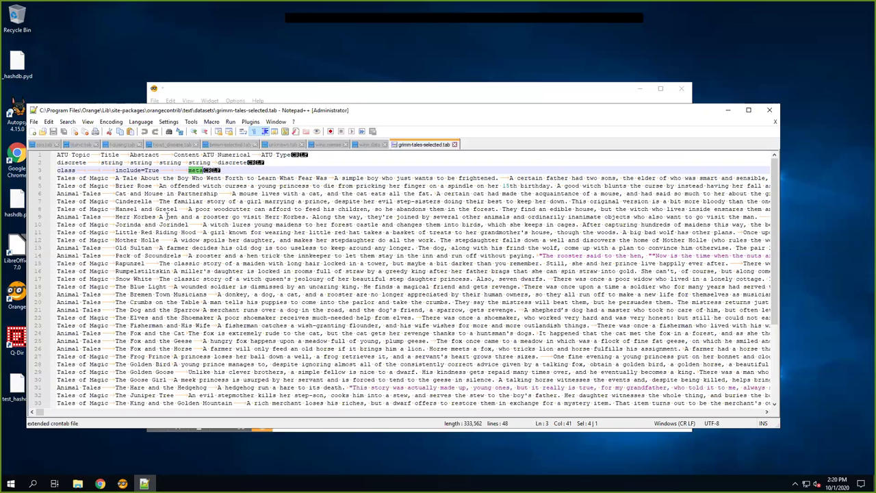
pyautogui.click(85, 170)
pyautogui.click(728, 111)
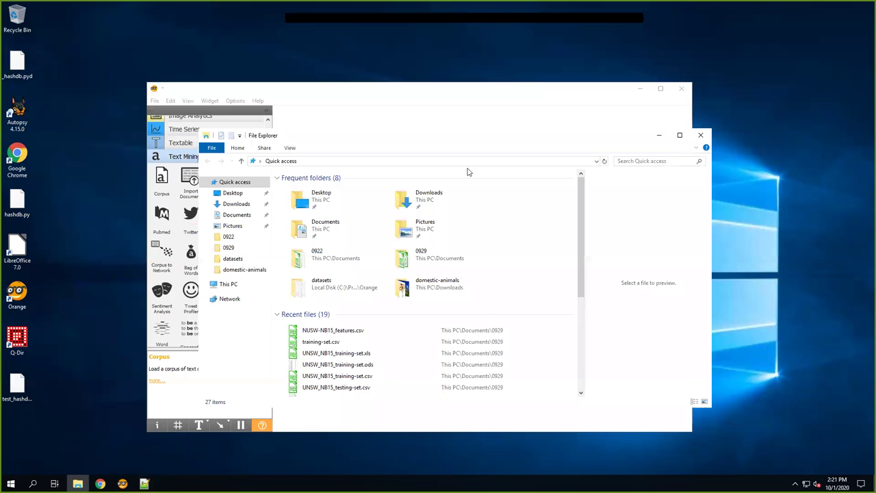
# Close the Corpus settings, link Preprocess Text from Corpus, and open its settings
pyautogui.click(658, 134)
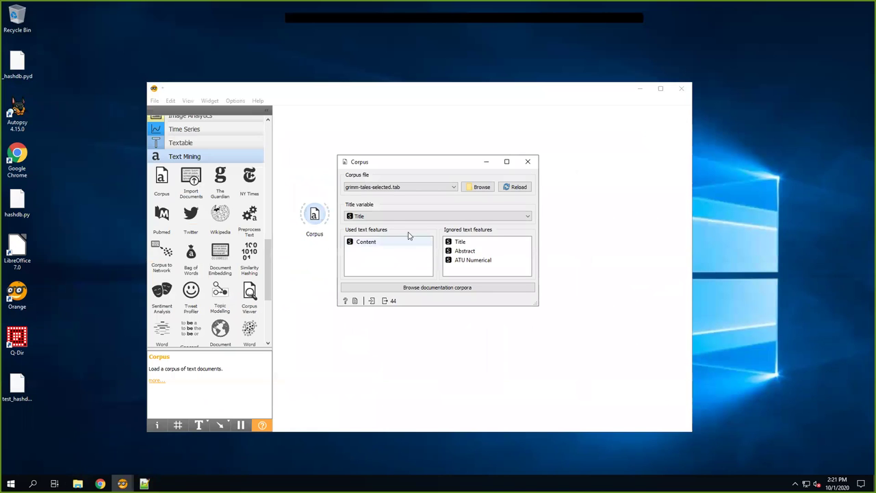
pyautogui.click(529, 162)
pyautogui.moveTo(230, 82); pyautogui.dragTo(230, 69)
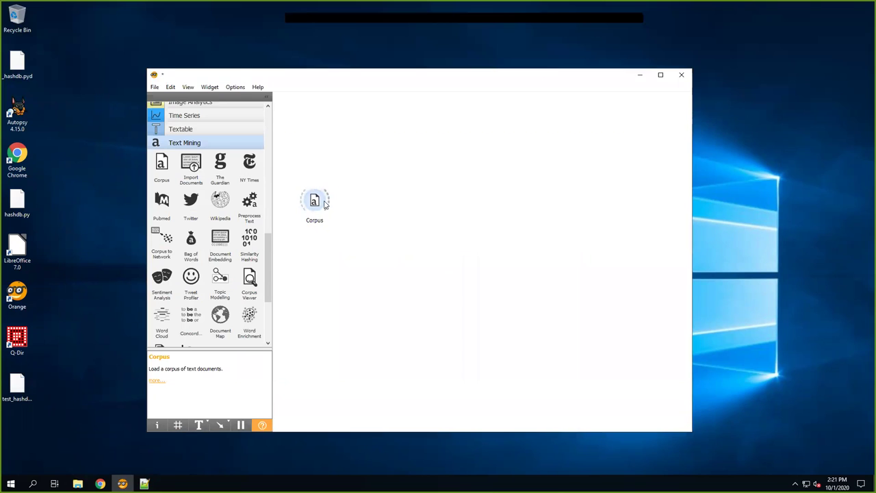
pyautogui.moveTo(338, 200)
pyautogui.mouseDown()
pyautogui.moveTo(354, 178)
pyautogui.moveTo(361, 202)
pyautogui.moveTo(354, 202)
pyautogui.mouseUp()
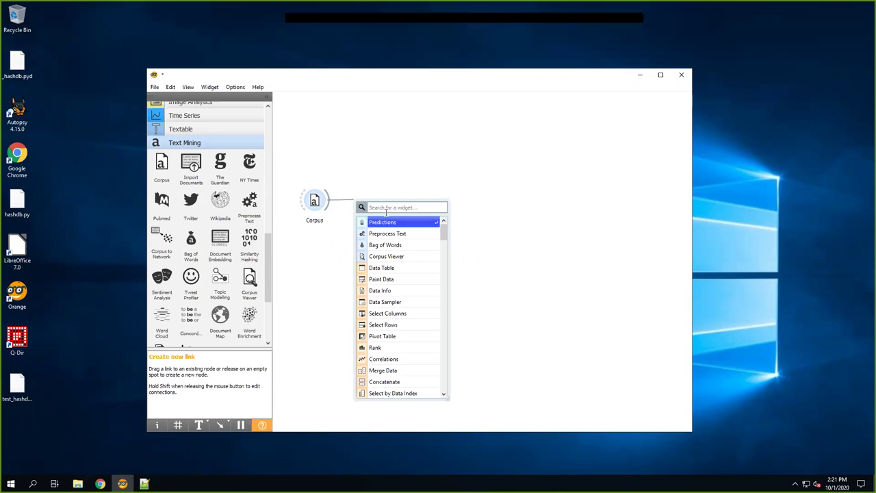
pyautogui.click(396, 234)
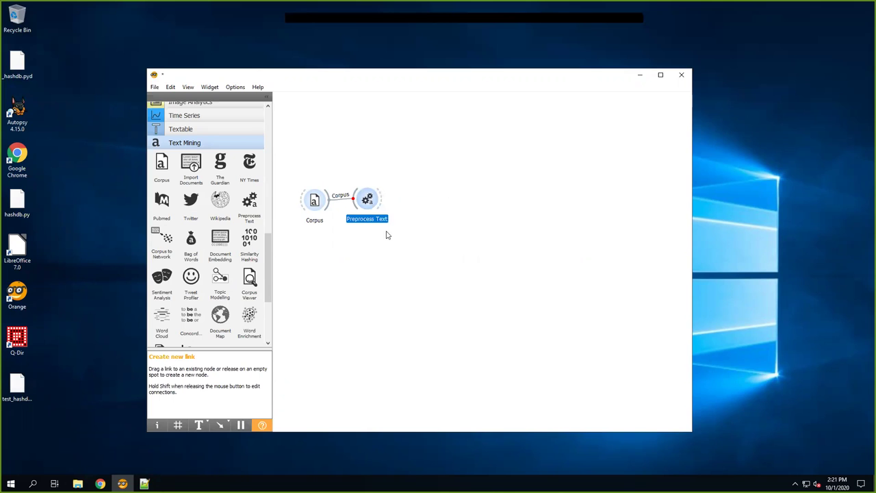
pyautogui.doubleClick(368, 200)
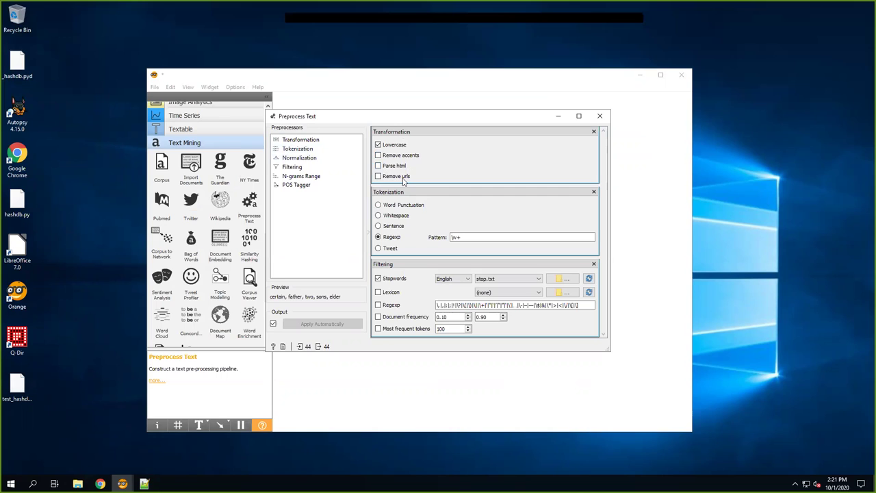
pyautogui.click(379, 178)
pyautogui.click(378, 166)
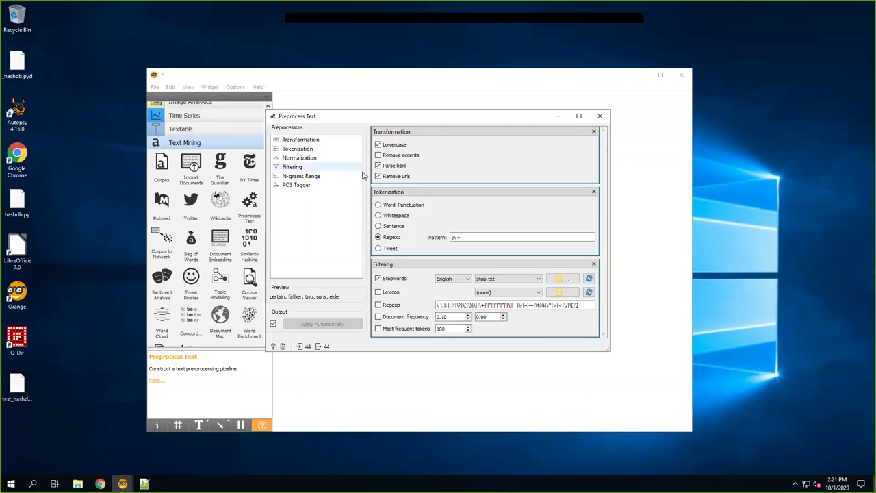
pyautogui.click(378, 166)
pyautogui.click(378, 176)
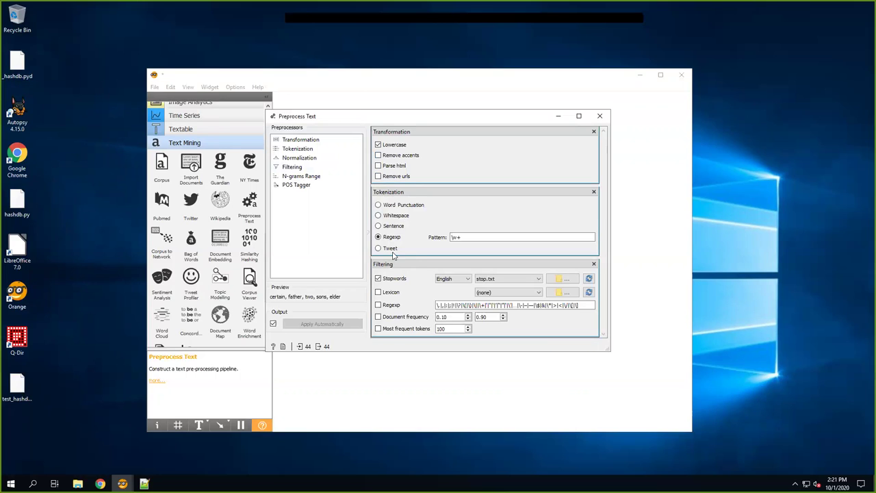
pyautogui.click(468, 237)
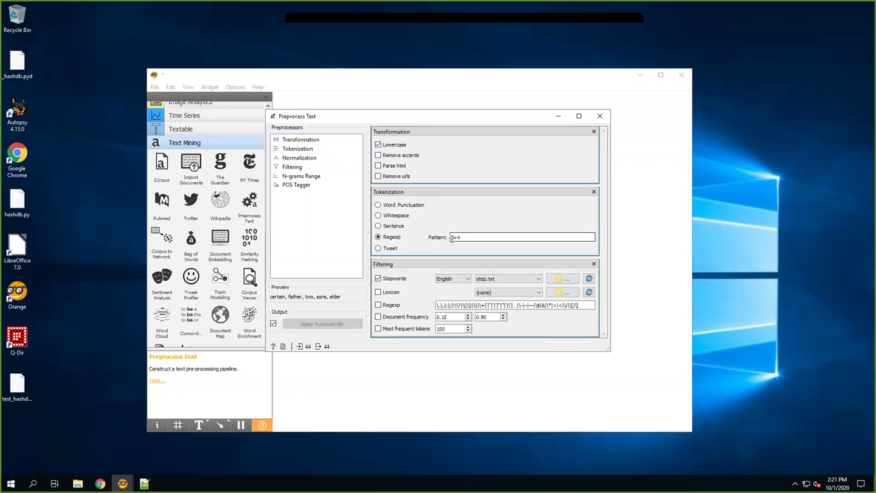
pyautogui.moveTo(462, 237); pyautogui.dragTo(449, 238)
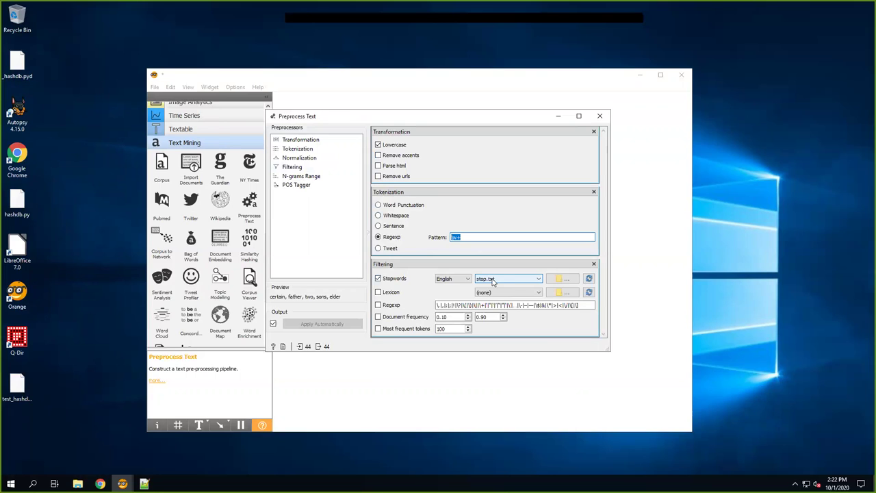
pyautogui.click(562, 281)
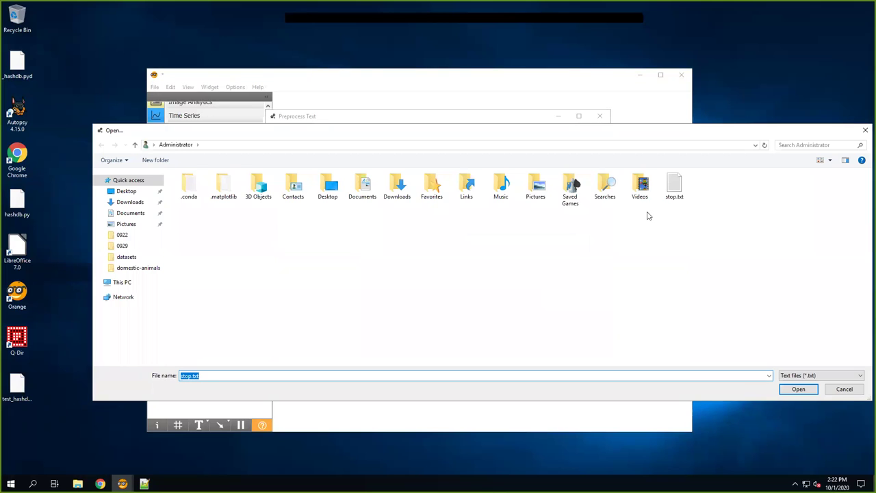
pyautogui.click(675, 185)
pyautogui.rightClick(674, 185)
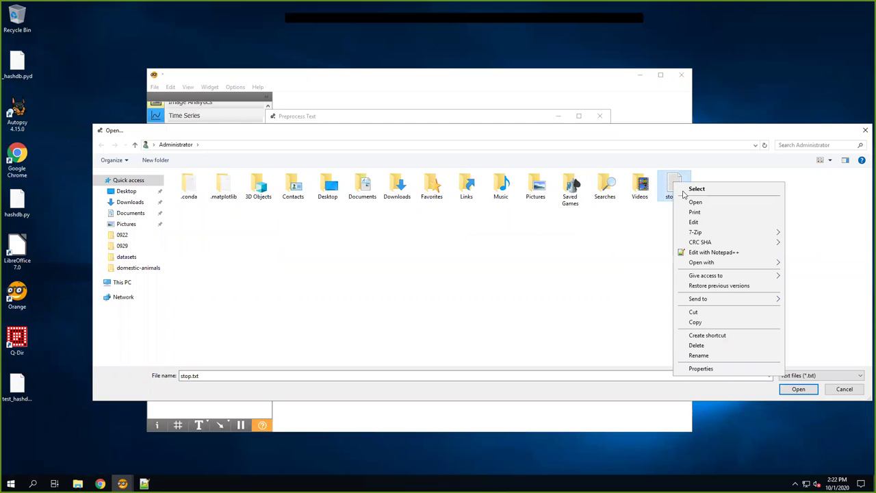
pyautogui.click(713, 253)
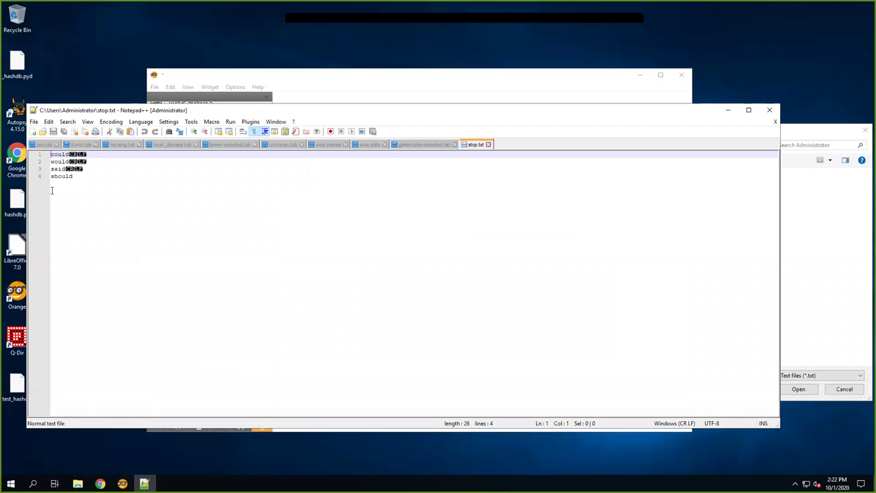
pyautogui.click(92, 177)
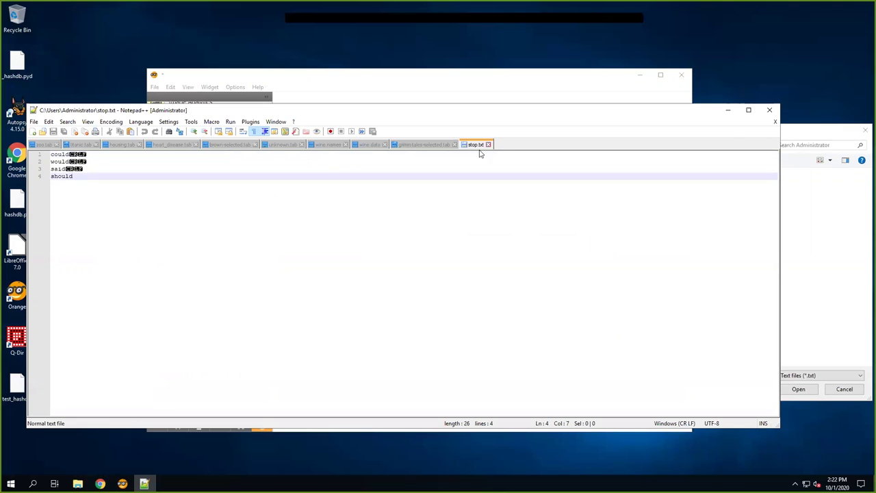
pyautogui.click(771, 111)
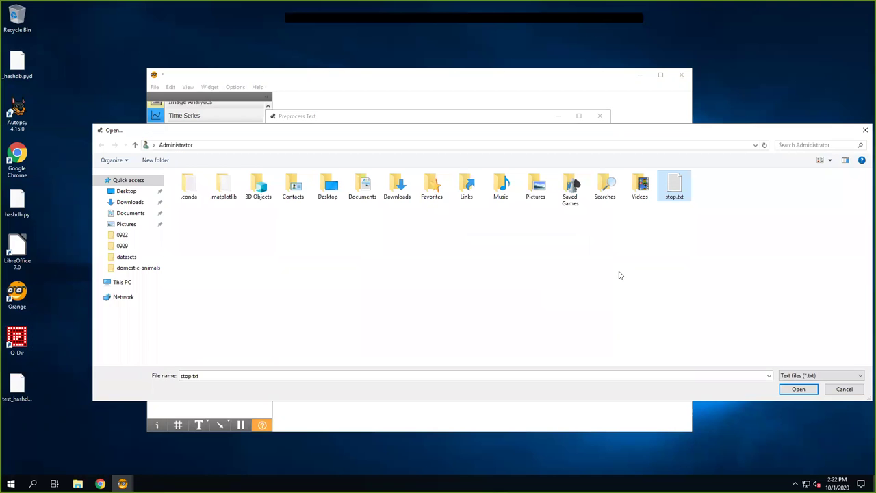
pyautogui.click(864, 133)
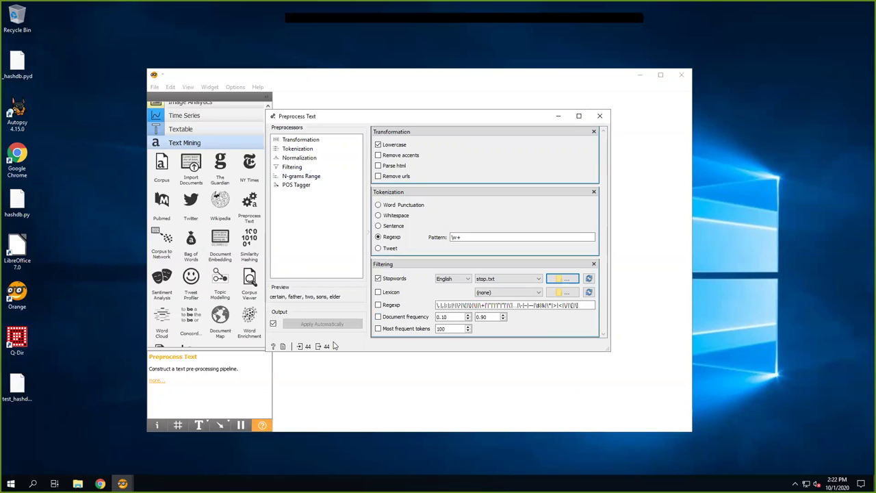
# Review the N-grams Range and Filtering options, then link a Bag of Words widget after Preprocess Text
pyautogui.click(301, 177)
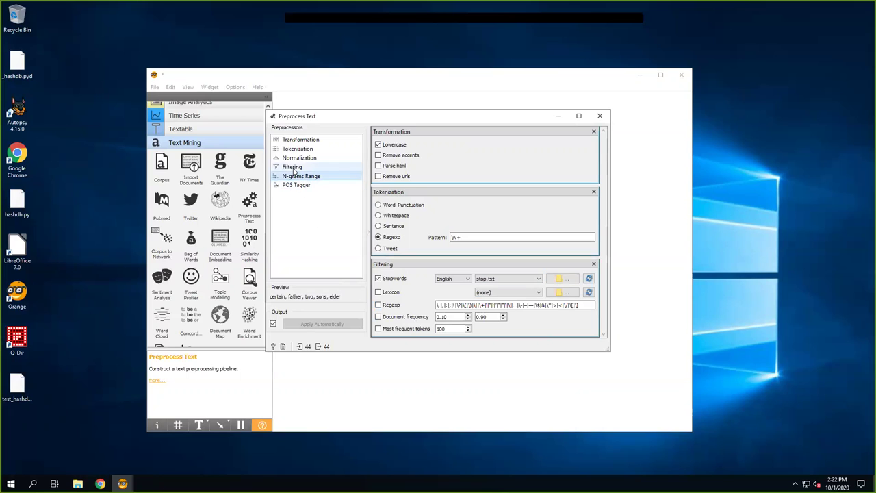
pyautogui.click(293, 171)
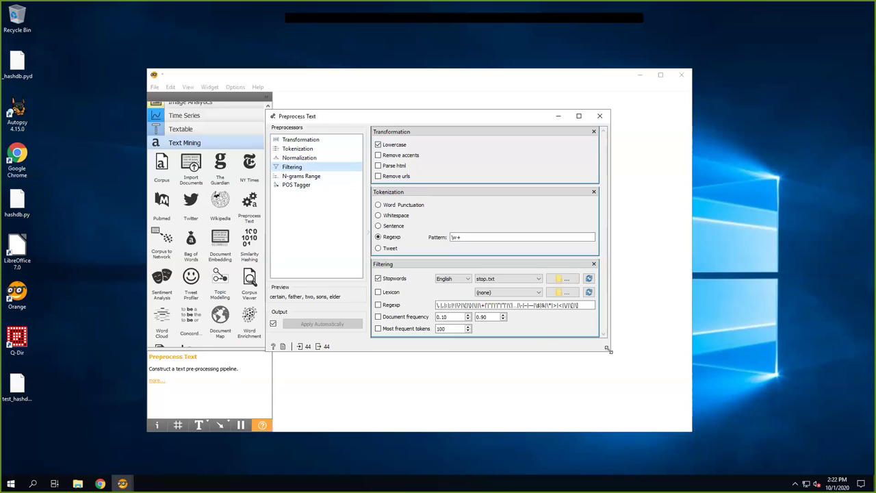
pyautogui.moveTo(637, 425); pyautogui.dragTo(636, 427)
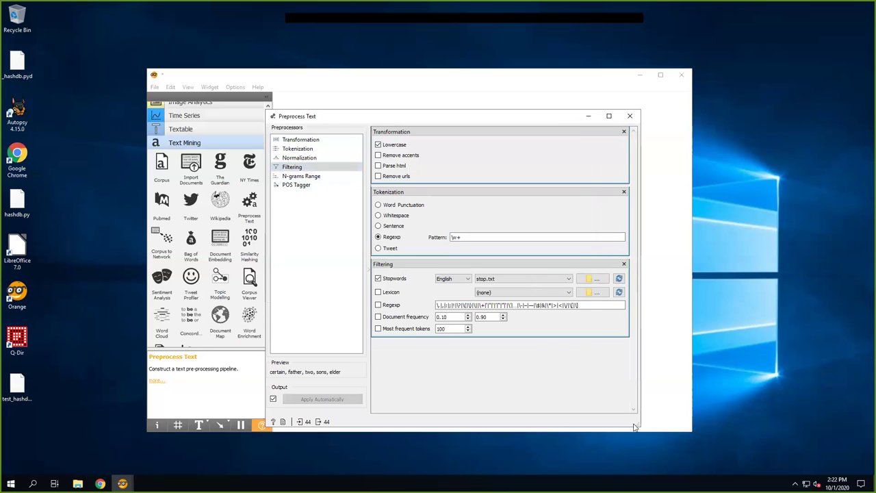
pyautogui.click(634, 117)
pyautogui.moveTo(382, 202); pyautogui.dragTo(423, 210)
pyautogui.click(456, 231)
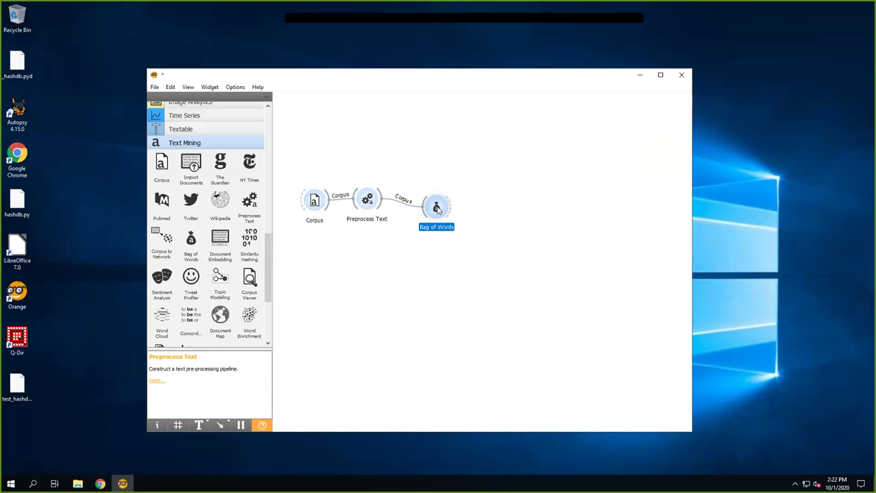
# Open Bag of Words and leave regularization and document frequency at (None)
pyautogui.doubleClick(438, 210)
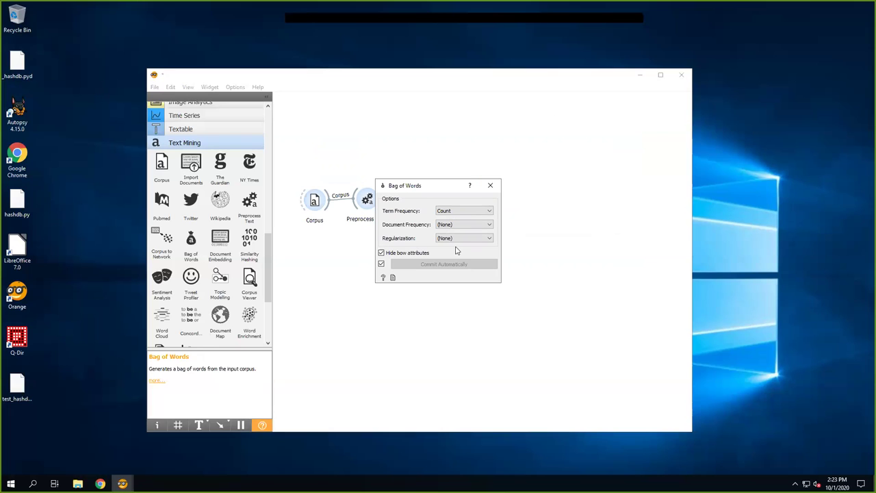
pyautogui.click(490, 239)
pyautogui.click(490, 240)
pyautogui.click(489, 225)
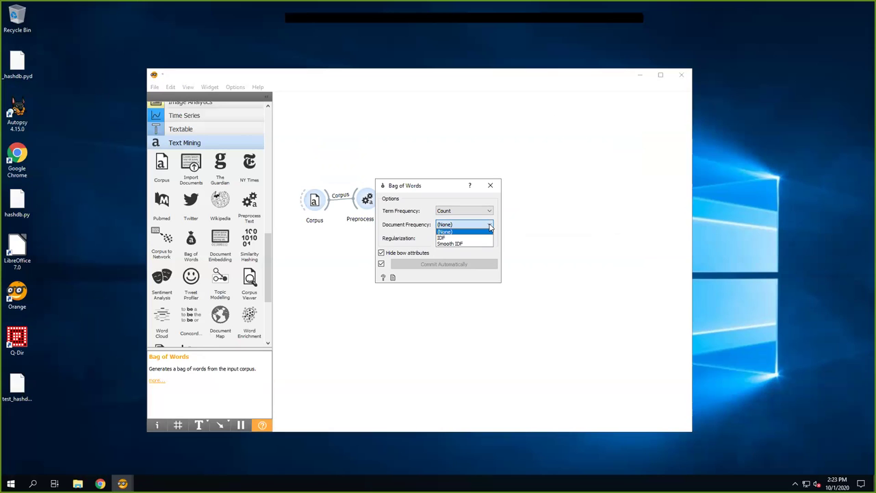
pyautogui.click(490, 229)
pyautogui.click(490, 186)
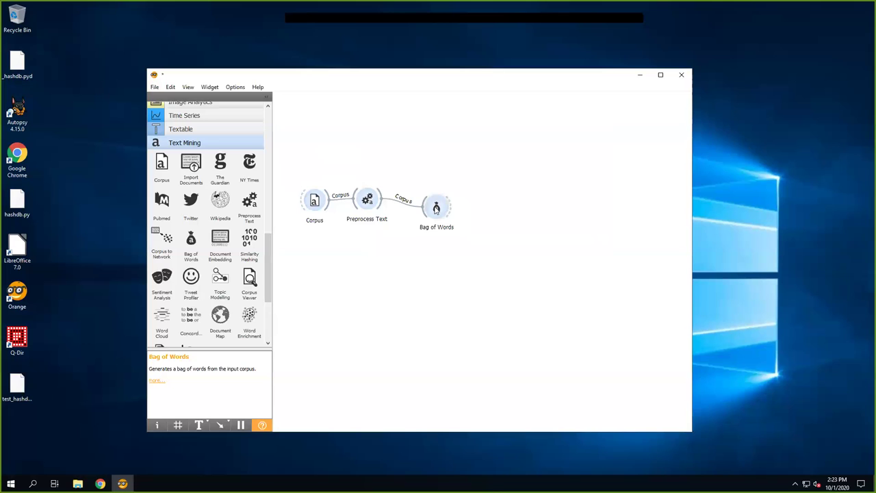
# Reopen Bag of Words, confirming (None) document frequency, Count term frequency and (None) regularization
pyautogui.doubleClick(436, 208)
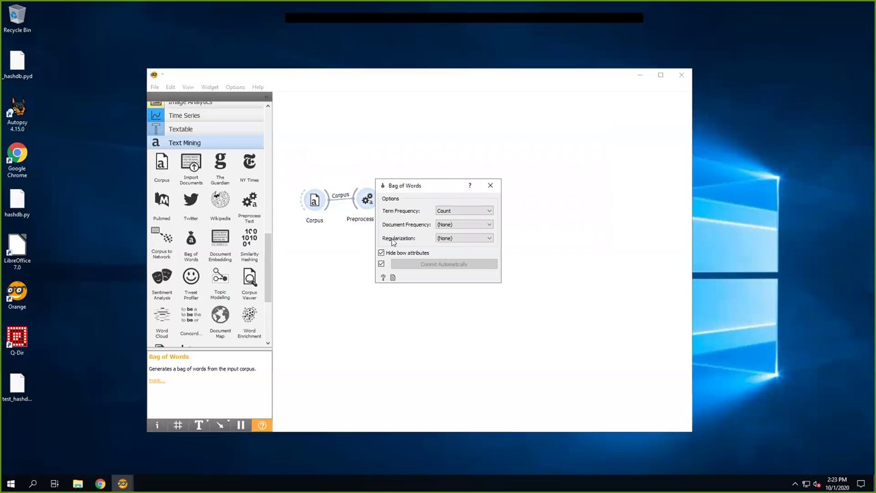
pyautogui.click(455, 225)
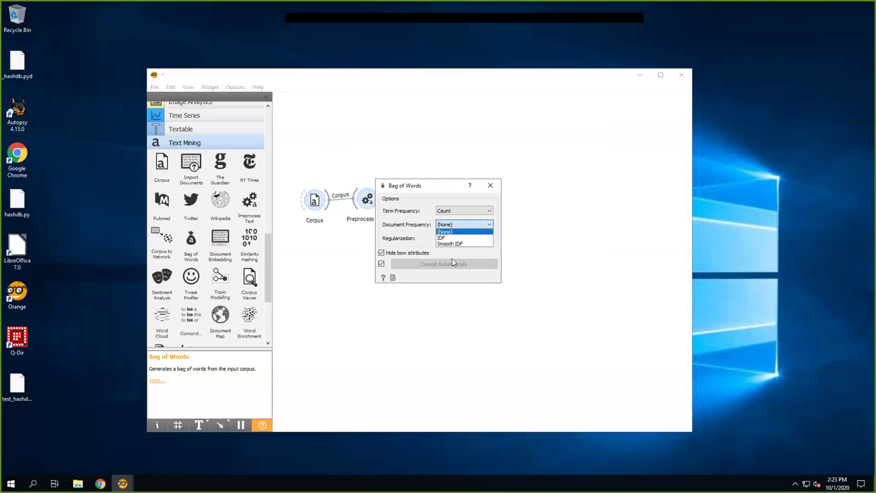
pyautogui.click(441, 224)
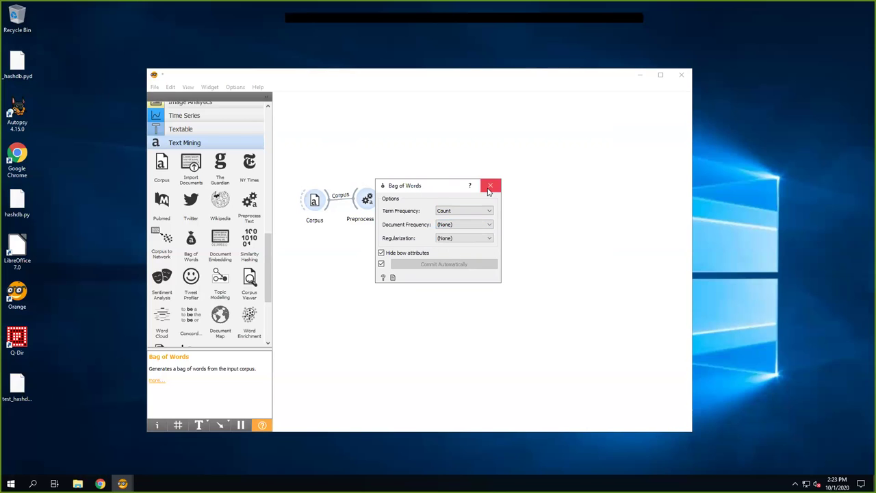
pyautogui.click(489, 225)
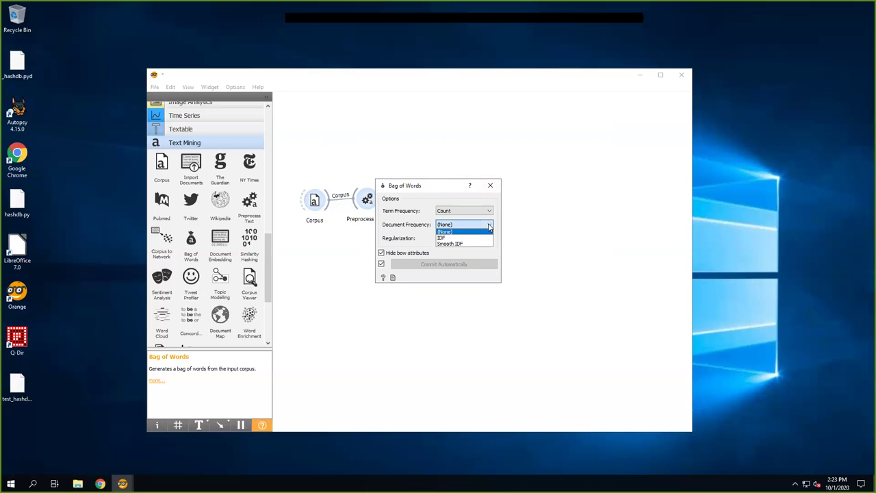
pyautogui.click(488, 215)
pyautogui.click(489, 215)
pyautogui.click(488, 215)
pyautogui.click(489, 215)
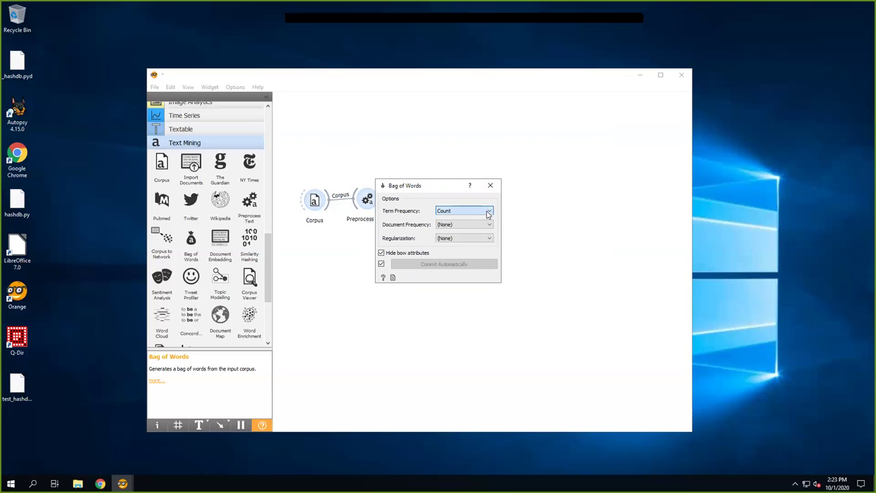
pyautogui.click(490, 237)
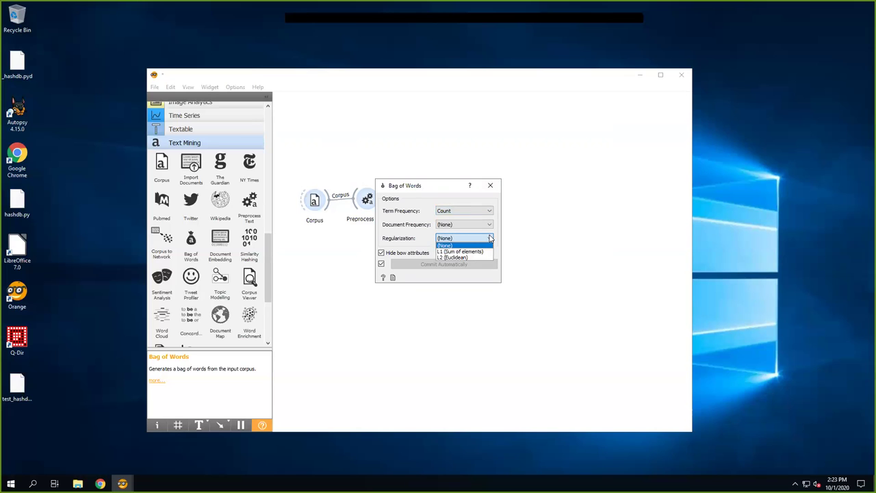
pyautogui.click(460, 280)
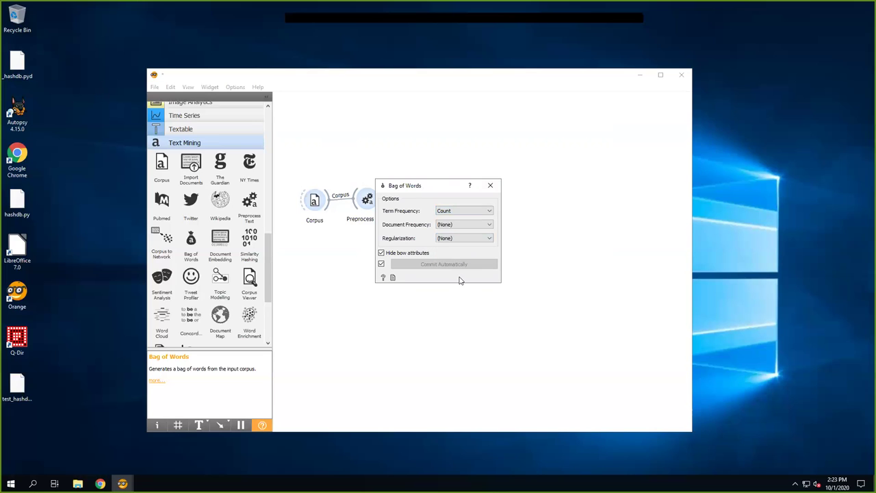
# Recheck all three dropdowns, keeping Count, (None) and (None), and close the Bag of Words settings
pyautogui.click(475, 213)
pyautogui.click(474, 216)
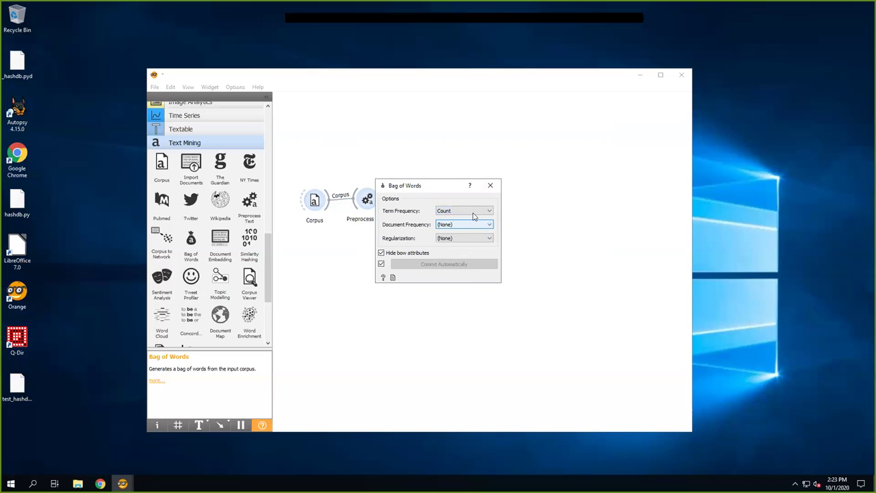
pyautogui.click(476, 212)
pyautogui.click(477, 213)
pyautogui.click(471, 226)
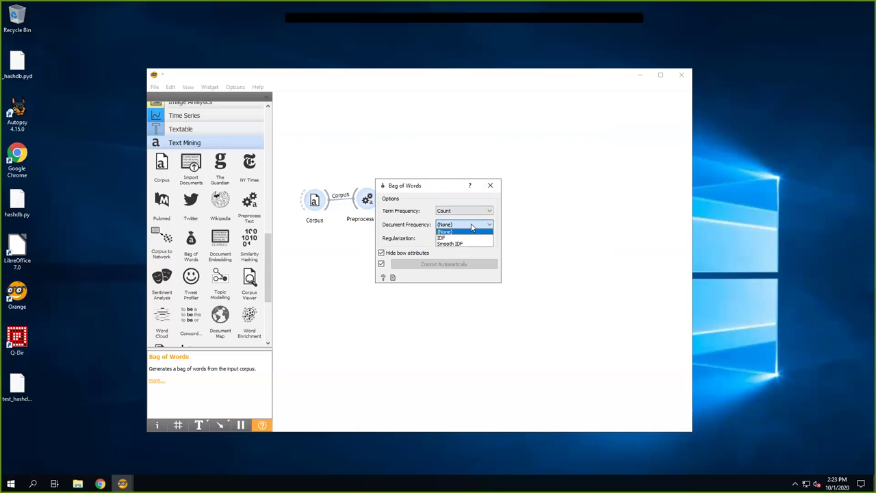
pyautogui.click(472, 230)
pyautogui.click(472, 240)
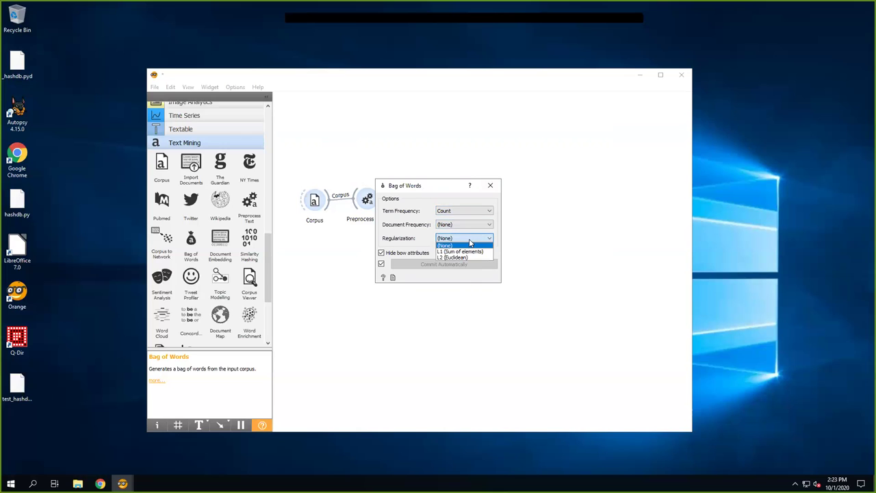
pyautogui.click(466, 279)
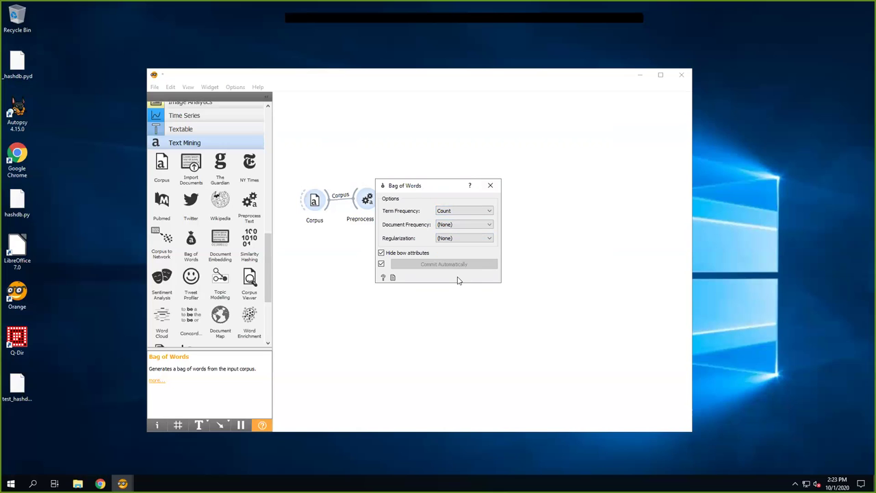
pyautogui.click(491, 186)
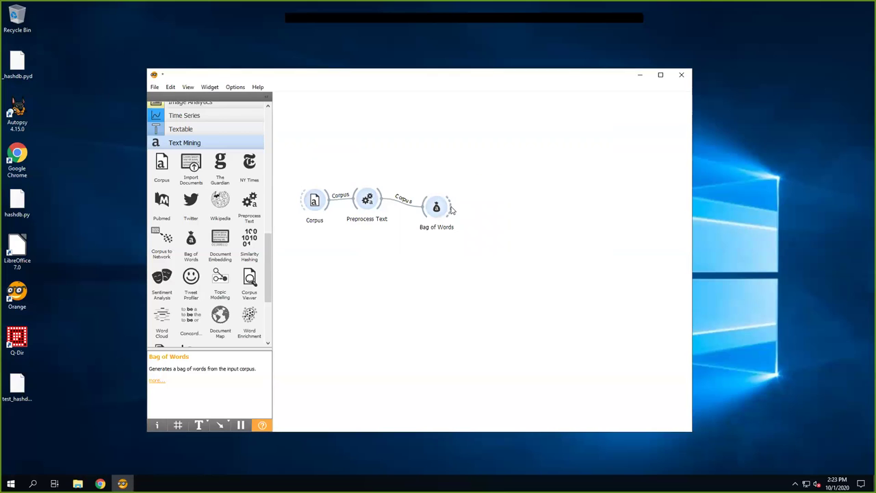
# Feed Bag of Words into a new Test and Score widget, found by searching 'sc'
pyautogui.moveTo(296, 75); pyautogui.dragTo(272, 78)
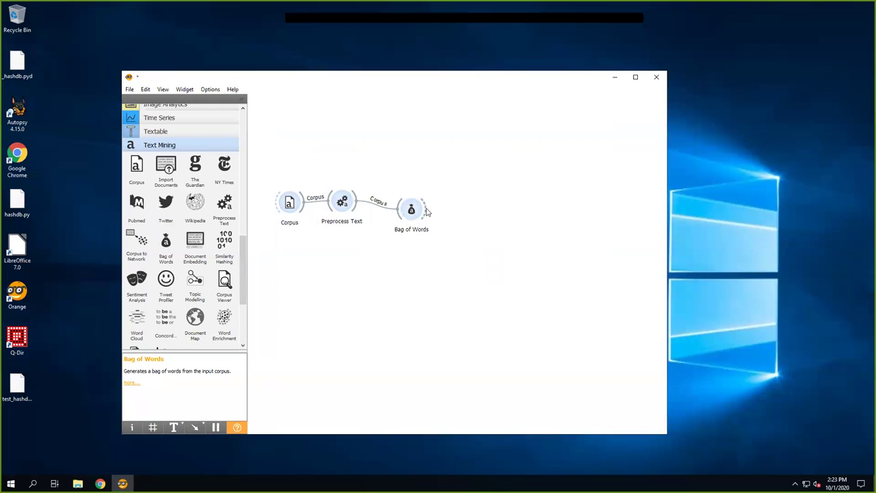
pyautogui.moveTo(487, 264); pyautogui.dragTo(511, 216)
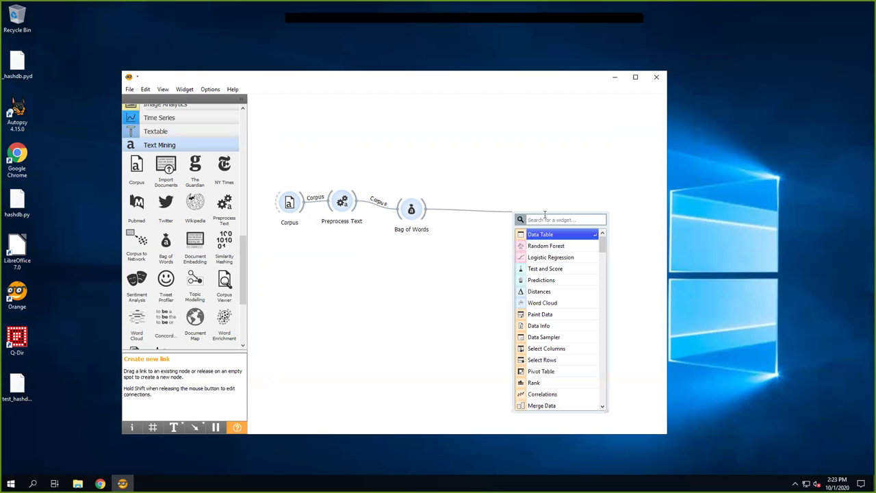
pyautogui.write('sc')
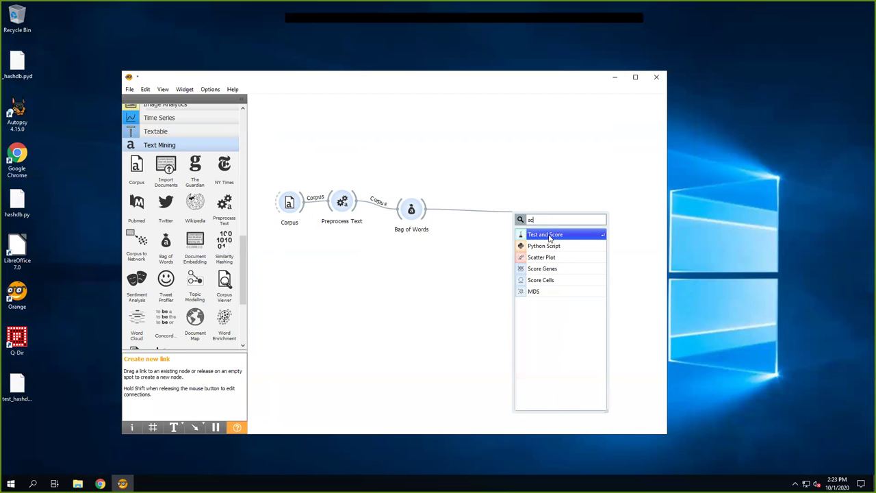
pyautogui.click(544, 235)
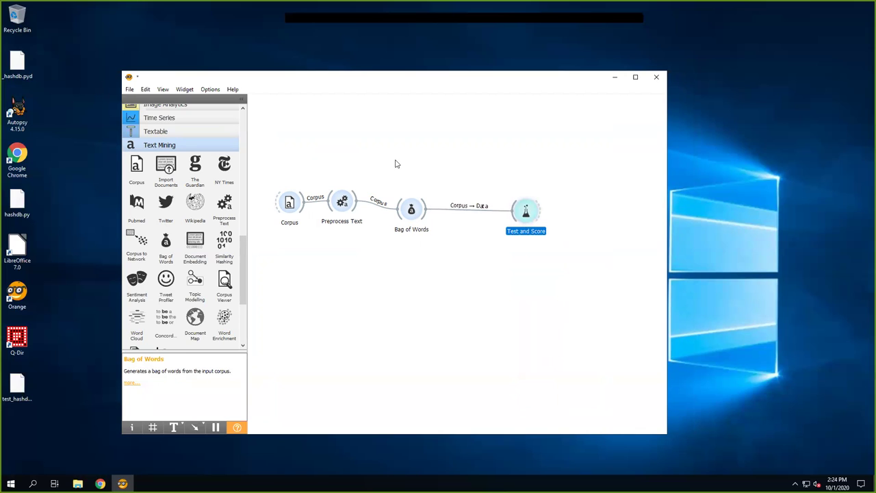
# Add Logistic Regression via the 'log' search and link it as a learner to Test and Score
pyautogui.rightClick(422, 112)
pyautogui.write('log')
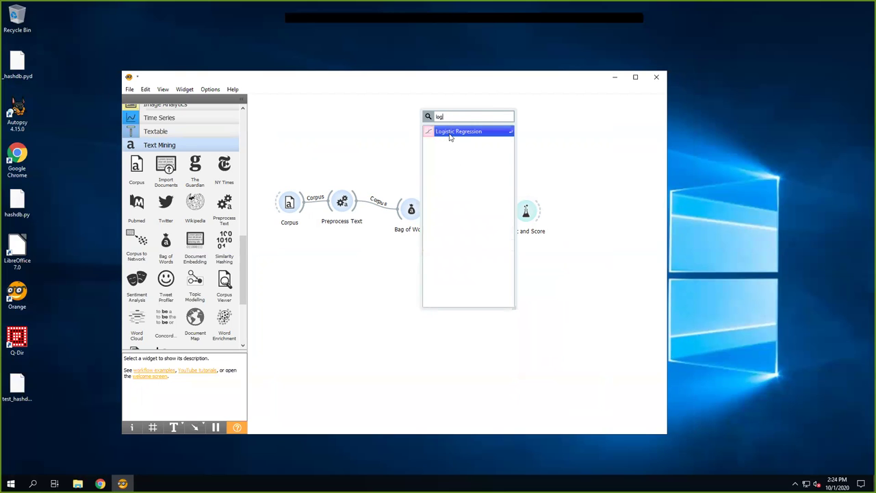
pyautogui.click(450, 133)
pyautogui.moveTo(434, 113); pyautogui.dragTo(506, 214)
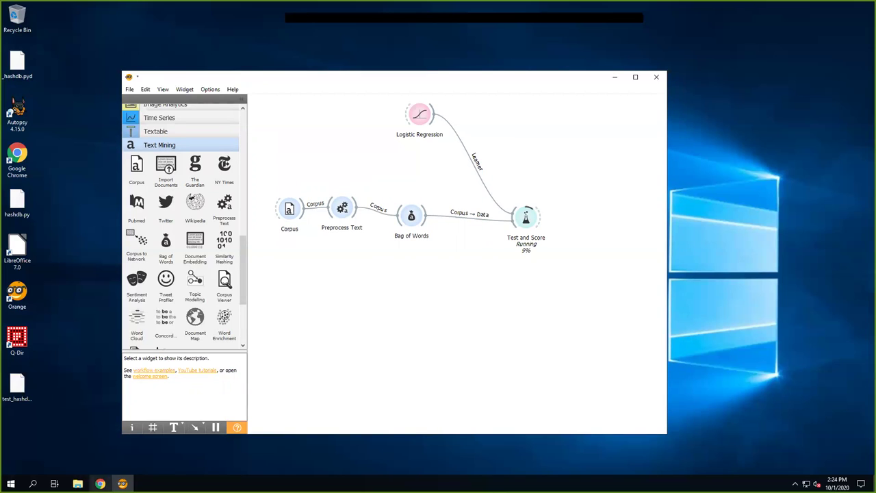
pyautogui.click(100, 483)
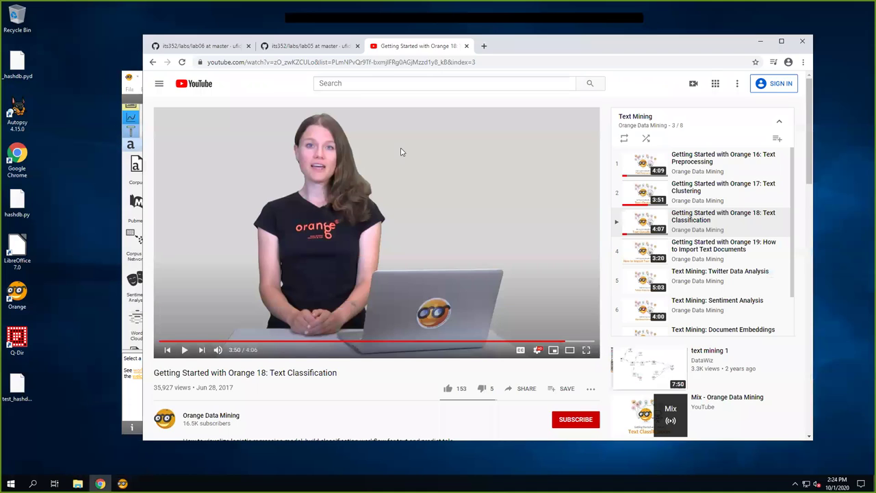
# Show the lab06 spam-emails README in Chrome, scrolled to its classifier Tasks list
pyautogui.click(293, 46)
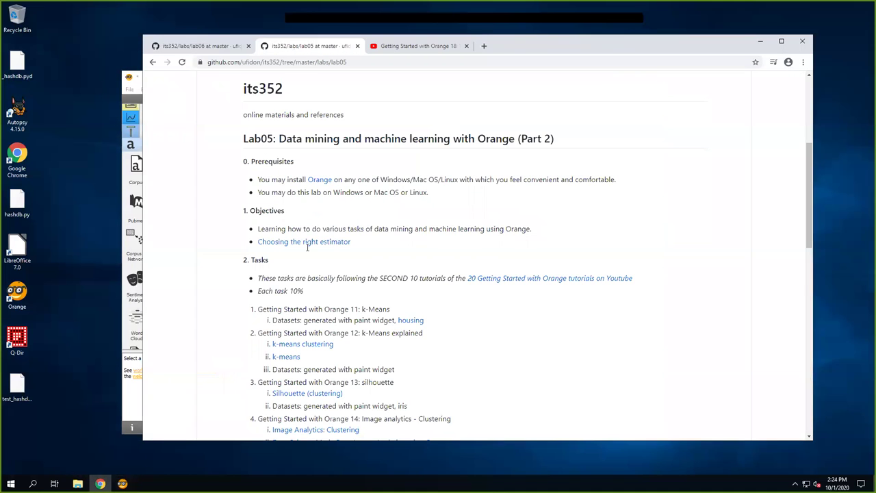
pyautogui.scroll(-3, 308, 247)
pyautogui.click(203, 48)
pyautogui.scroll(-3, 313, 369)
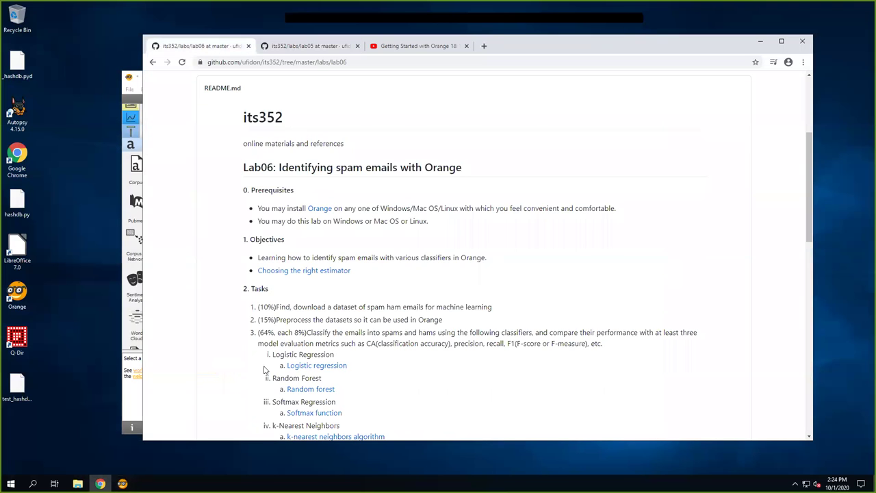
pyautogui.scroll(-1, 265, 370)
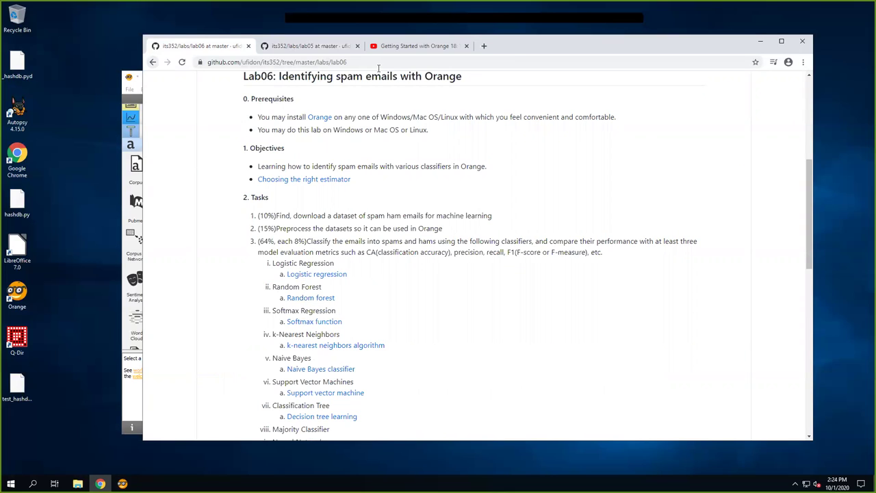
# Place Chrome on the left and Orange on the right with its full canvas visible
pyautogui.moveTo(521, 46); pyautogui.dragTo(567, 42)
pyautogui.moveTo(164, 80); pyautogui.dragTo(534, 125)
pyautogui.moveTo(552, 42); pyautogui.dragTo(364, 39)
pyautogui.moveTo(720, 130); pyautogui.dragTo(513, 103)
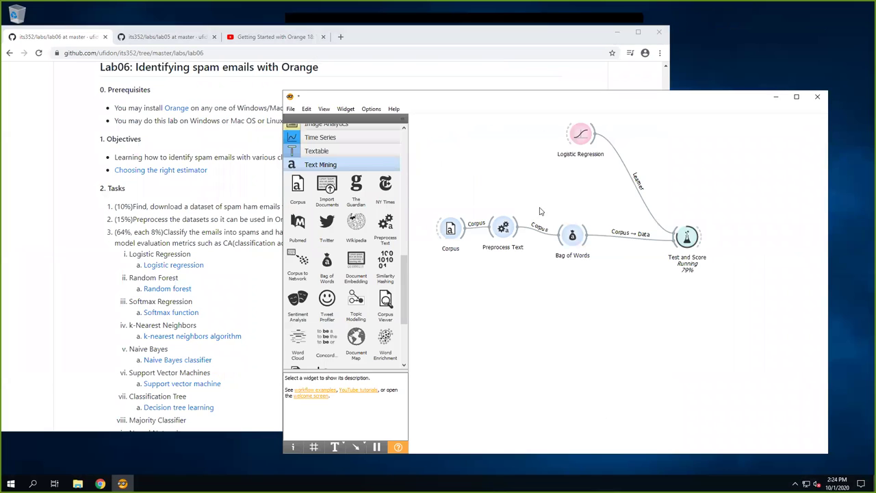
# Add a Random Forest widget and link it as a learner to Test and Score
pyautogui.rightClick(563, 180)
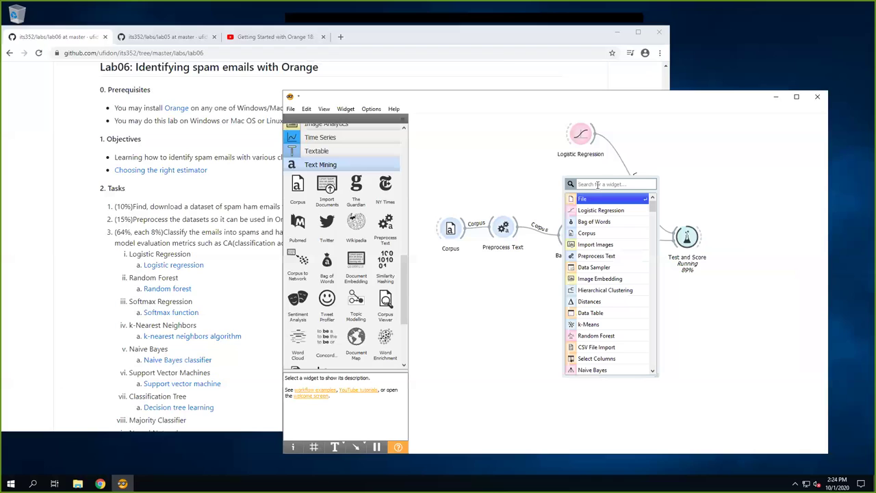
pyautogui.write('fra')
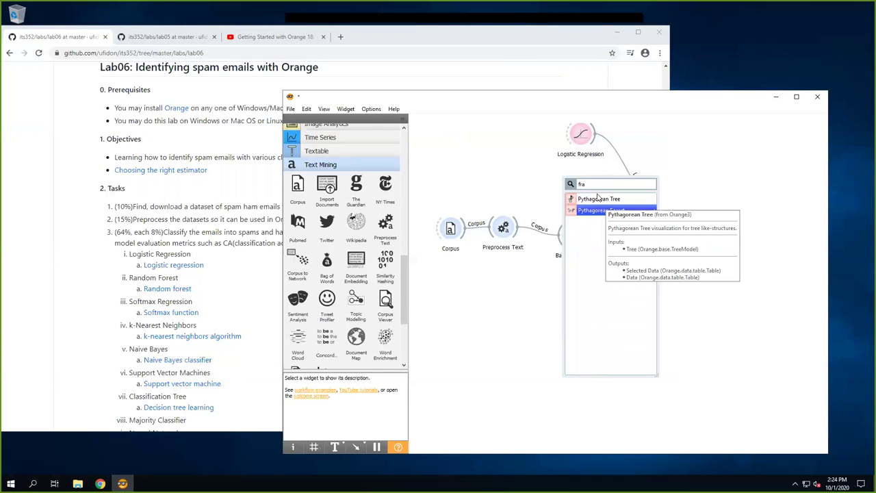
pyautogui.press('BackSpace')
pyautogui.press('BackSpace')
pyautogui.press('BackSpace')
pyautogui.write('ra')
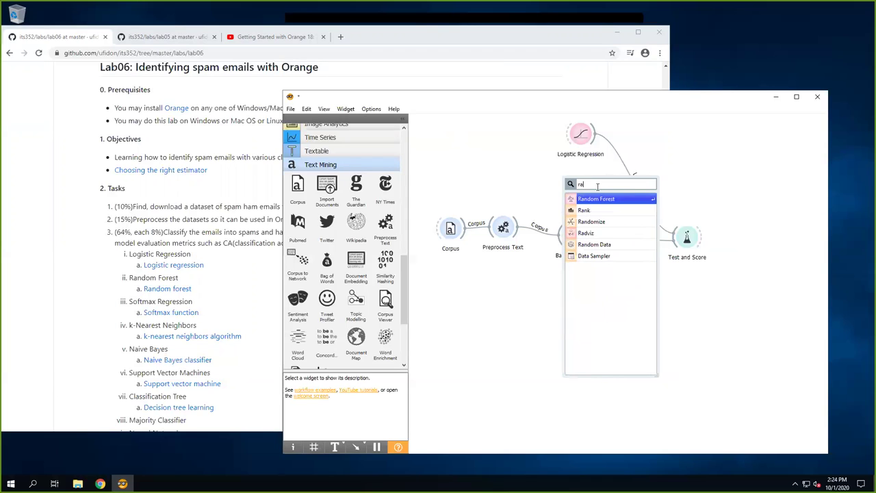
pyautogui.click(586, 199)
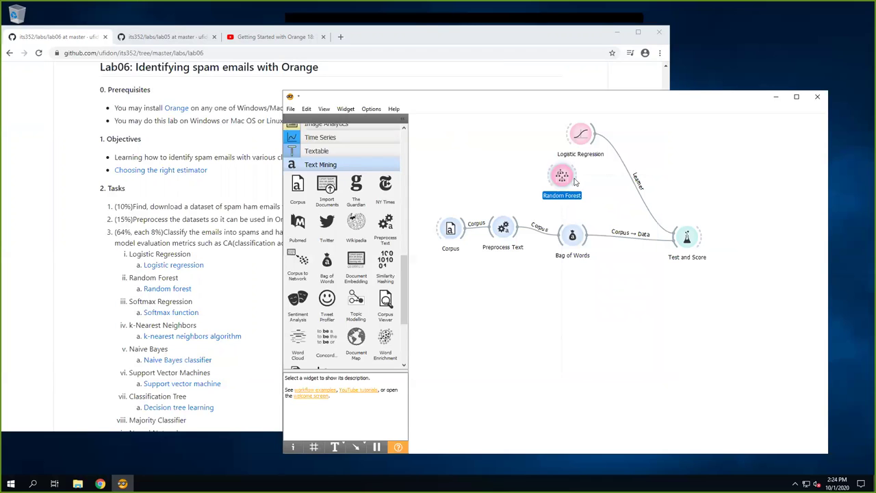
pyautogui.moveTo(576, 177); pyautogui.dragTo(684, 236)
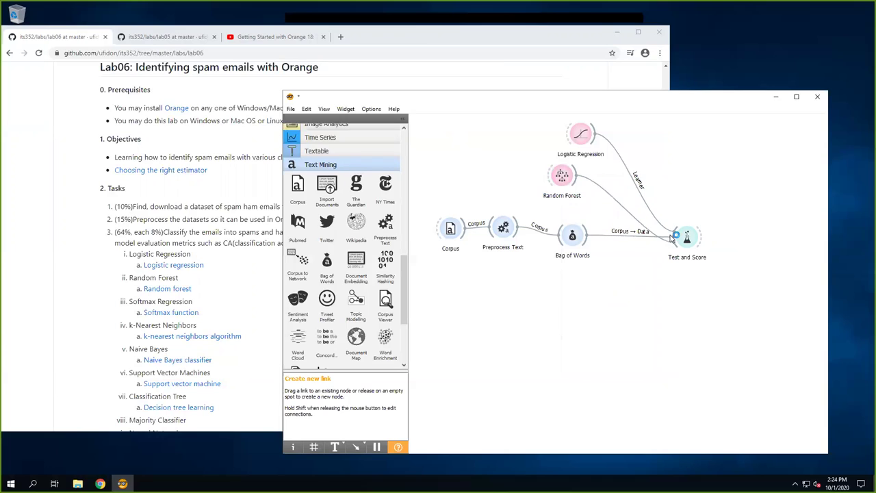
# Search the widget list for 'soft', 'so' and 're' for a softmax learner, then dismiss without adding
pyautogui.rightClick(643, 136)
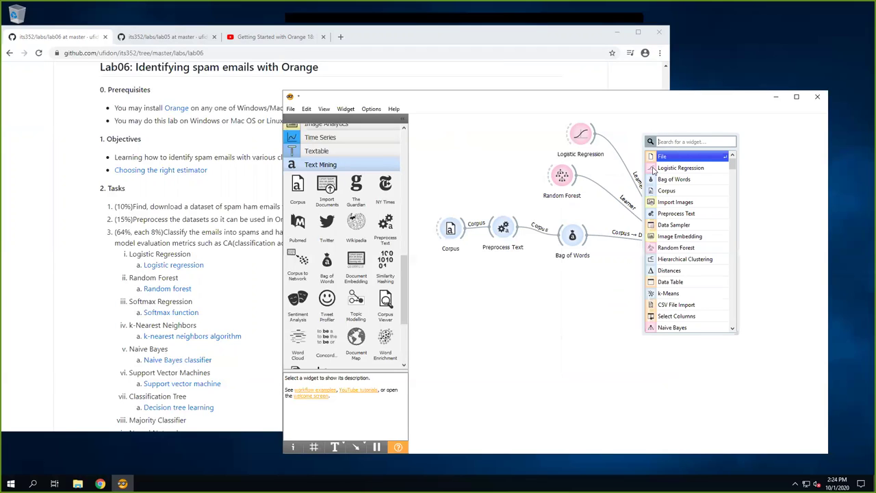
pyautogui.write('soft')
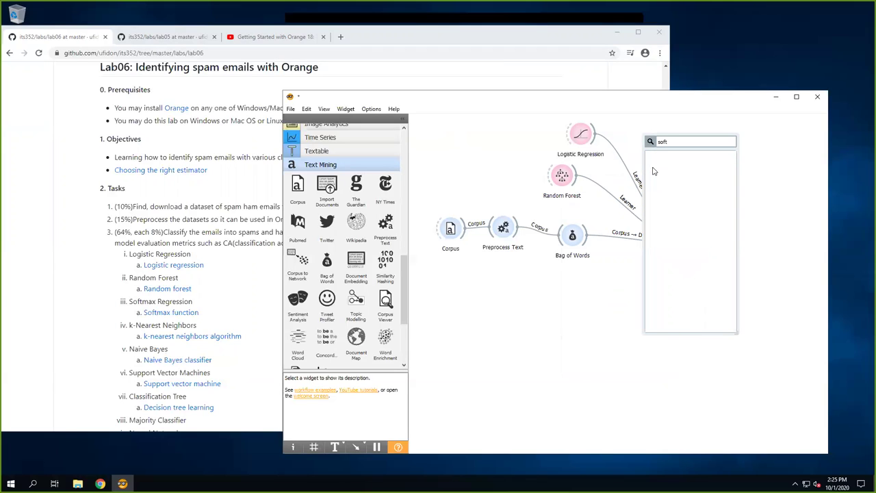
pyautogui.press('BackSpace')
pyautogui.press('BackSpace')
pyautogui.press('BackSpace')
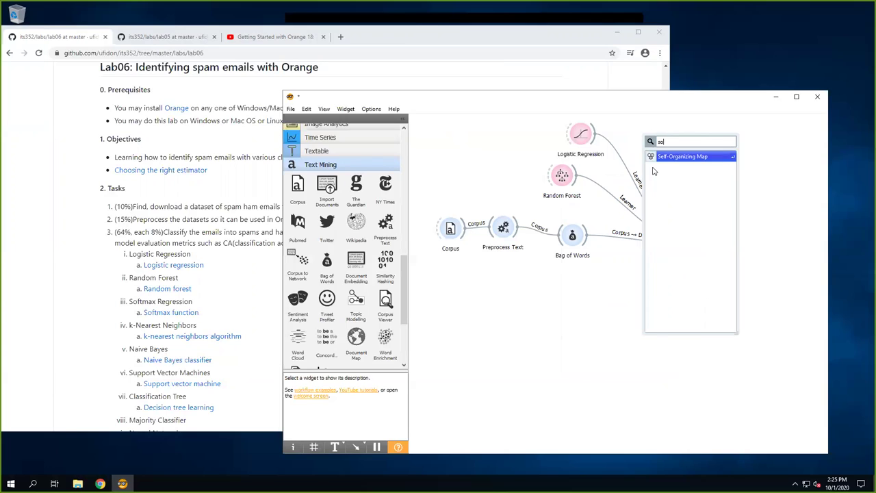
pyautogui.write('so')
pyautogui.press('BackSpace')
pyautogui.press('BackSpace')
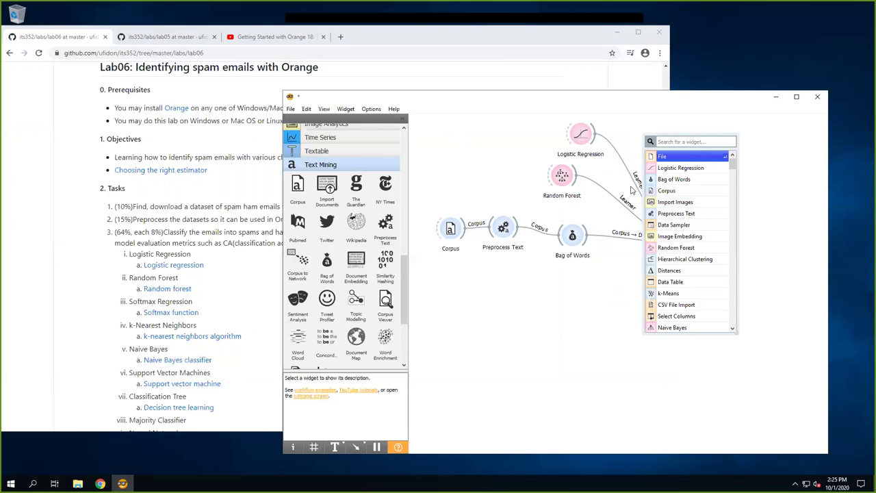
pyautogui.write('re')
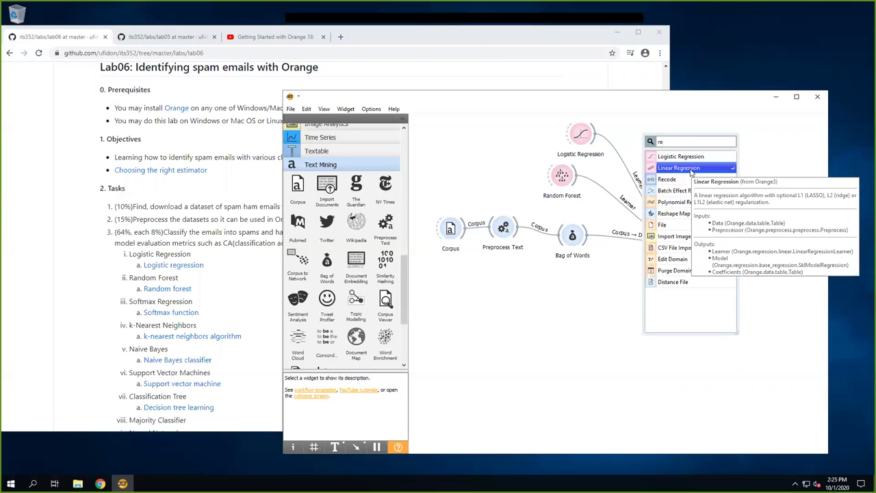
pyautogui.click(558, 298)
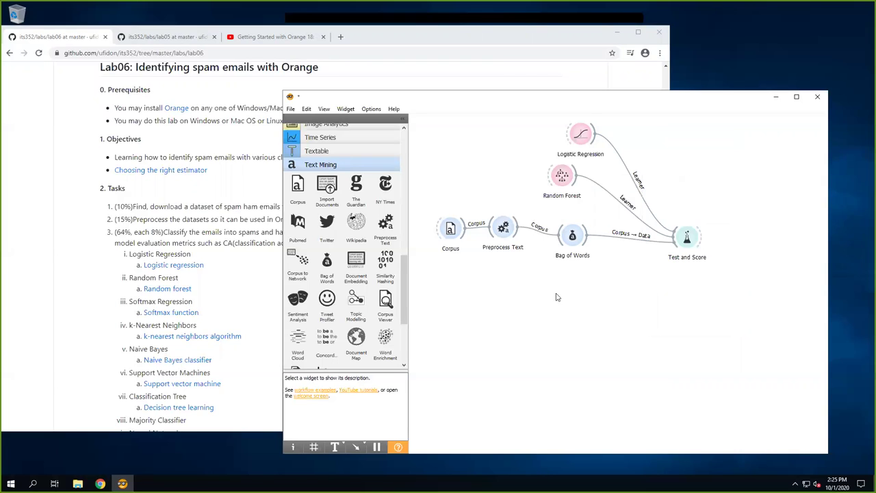
pyautogui.doubleClick(580, 137)
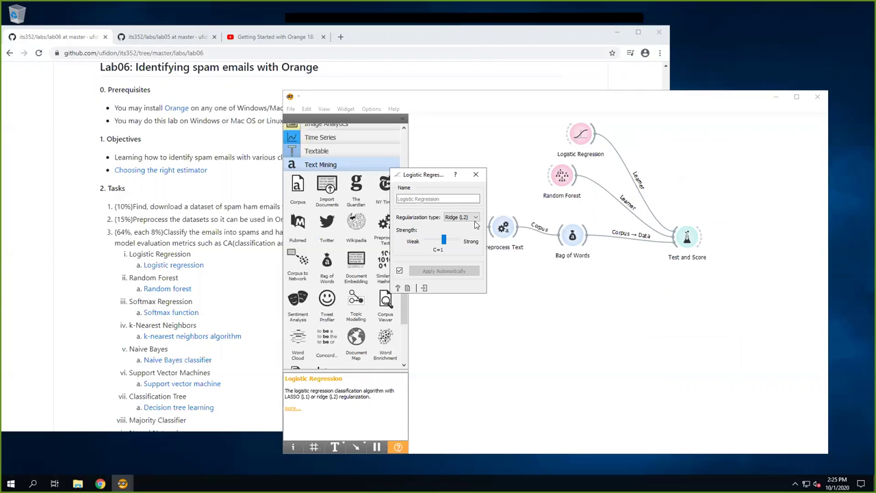
pyautogui.click(470, 221)
pyautogui.click(470, 221)
pyautogui.click(470, 221)
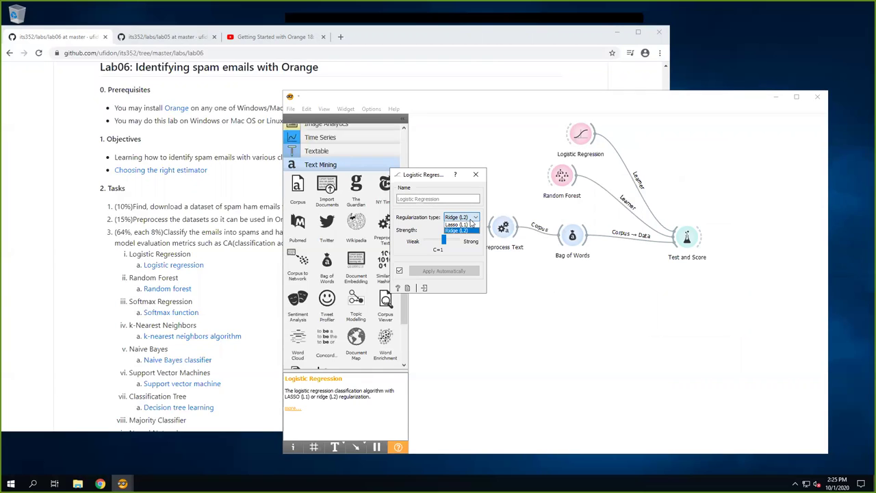
pyautogui.click(411, 213)
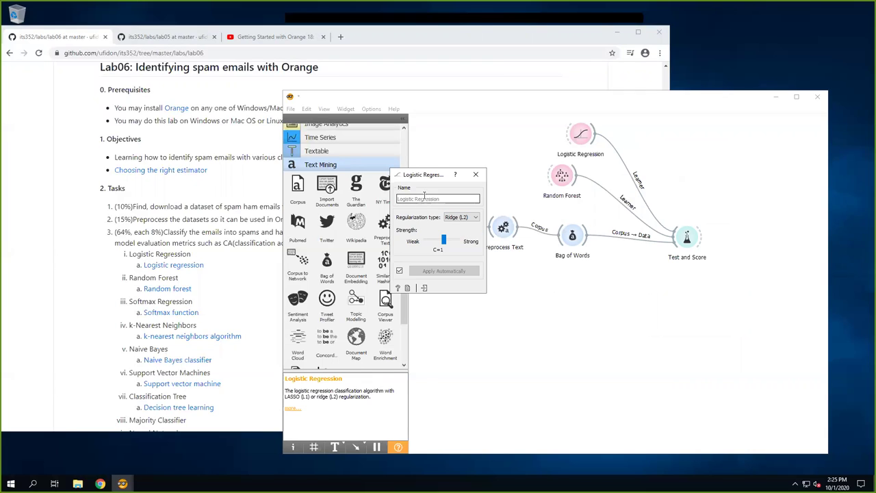
pyautogui.click(476, 177)
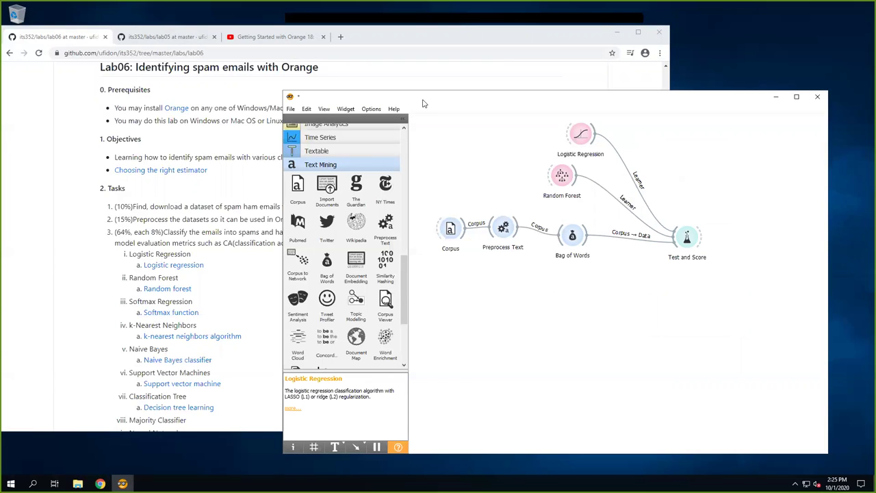
pyautogui.moveTo(480, 96); pyautogui.dragTo(497, 94)
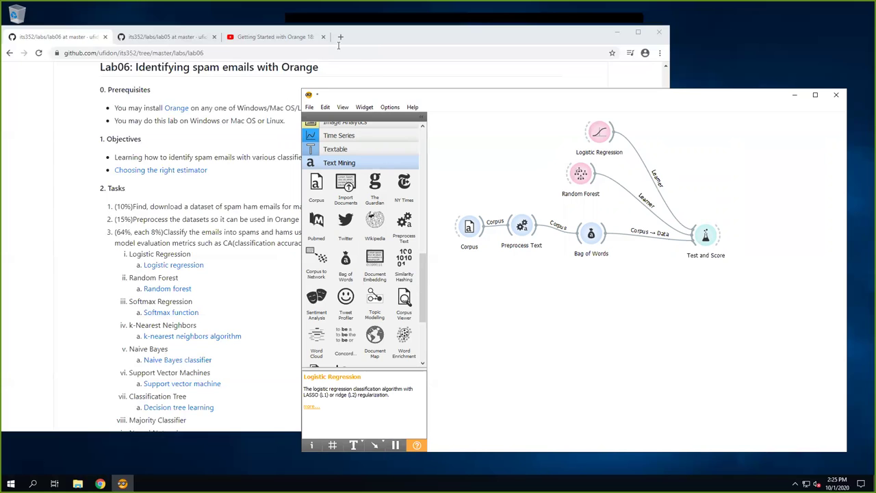
# In a new Chrome tab, search Google for 'orange3 softmax regression'
pyautogui.click(341, 39)
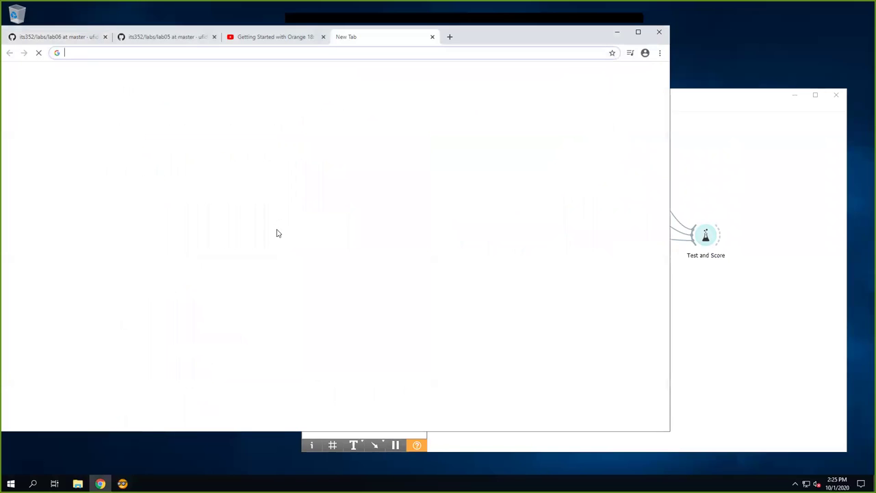
pyautogui.write('orage')
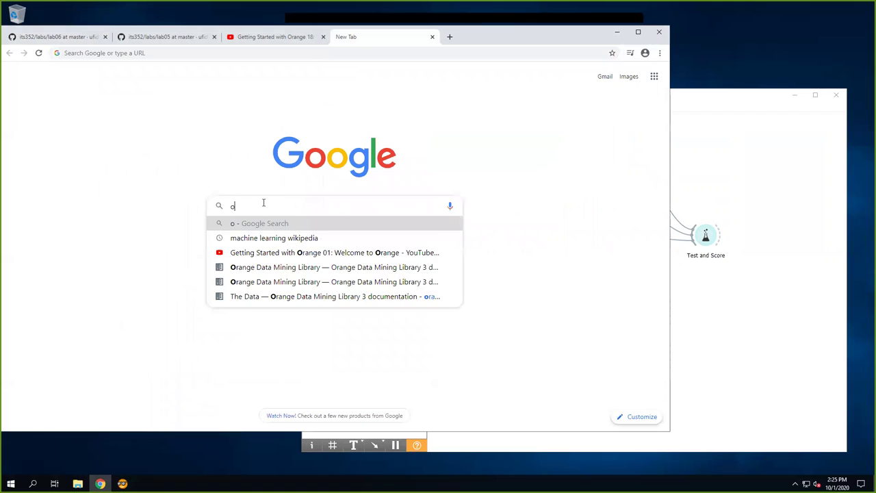
pyautogui.press('BackSpace')
pyautogui.press('BackSpace')
pyautogui.press('BackSpace')
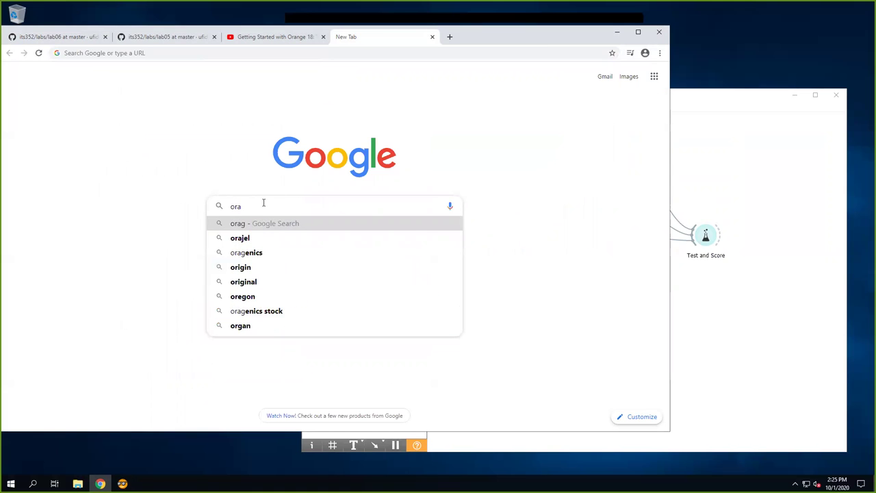
pyautogui.write('ange3')
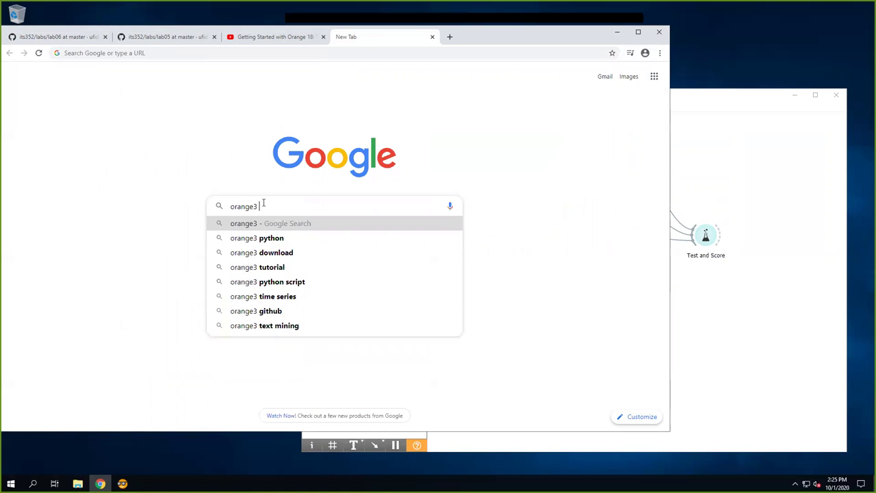
pyautogui.write(' softmax reg')
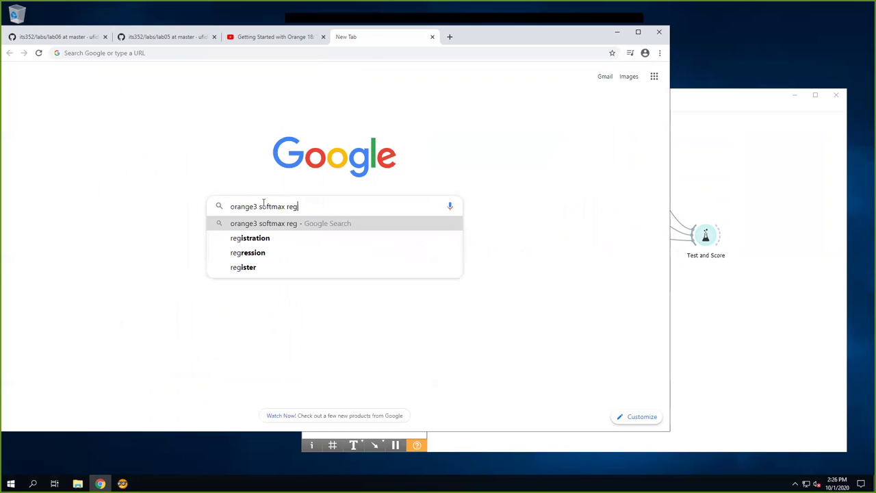
pyautogui.write('ression')
pyautogui.press('Return')
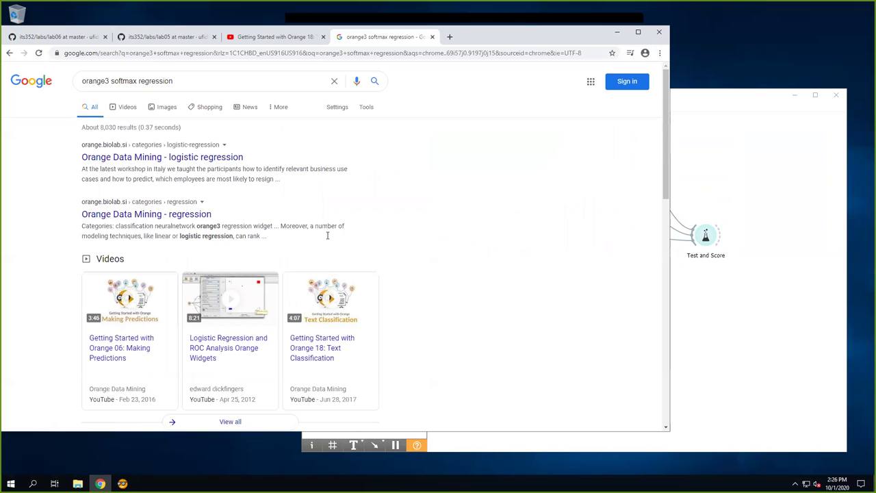
# Open the first search result in a background tab
pyautogui.scroll(-3, 394, 251)
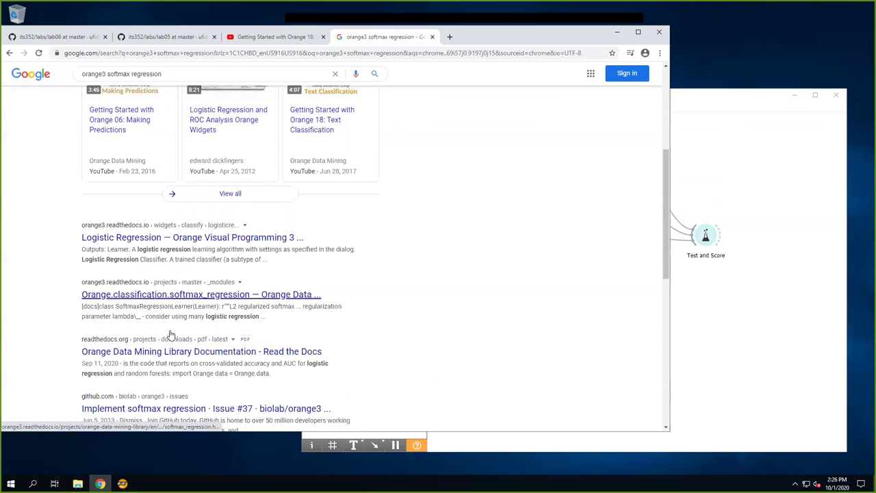
pyautogui.scroll(3, 59, 291)
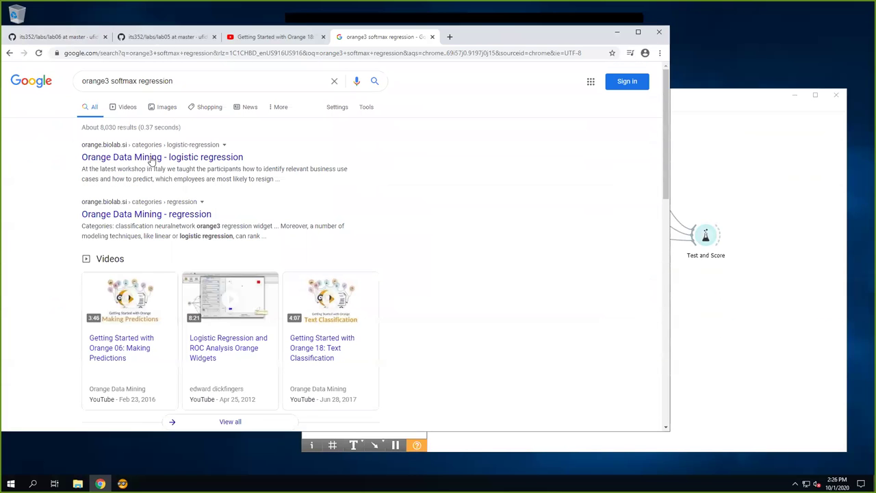
pyautogui.rightClick(158, 159)
pyautogui.click(172, 165)
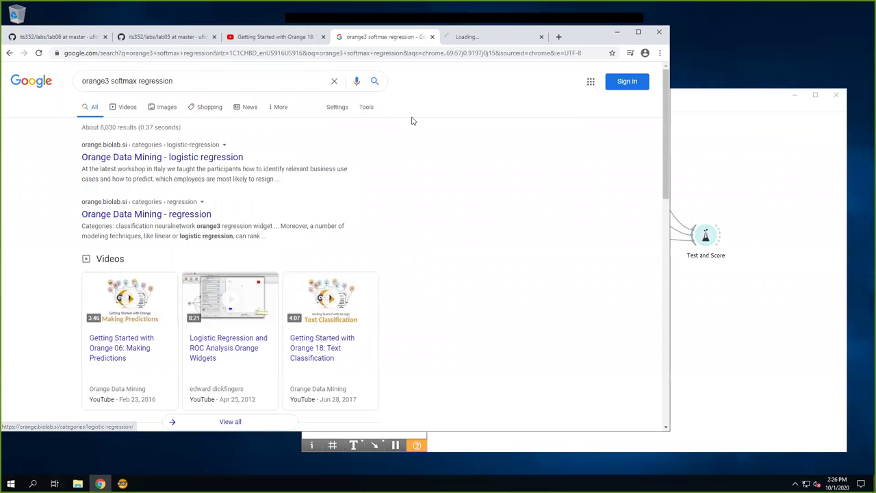
# Navigate from the Orange home page to the Docs Python library reference
pyautogui.click(481, 39)
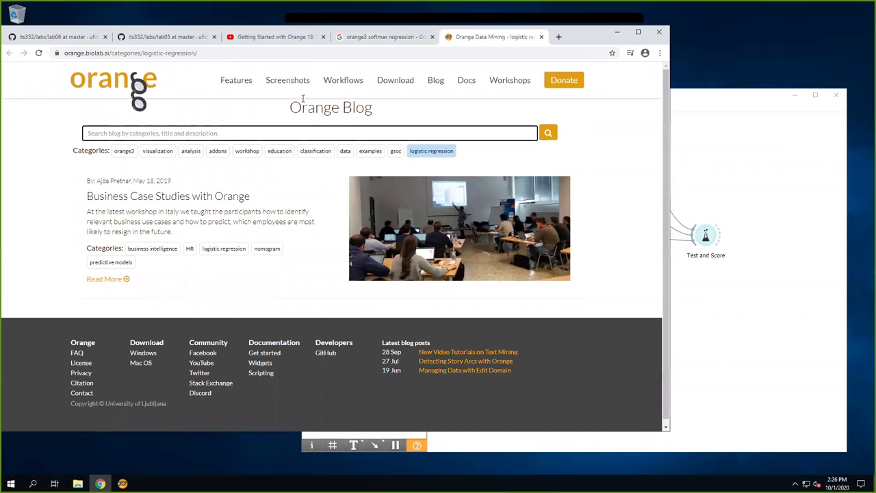
pyautogui.click(121, 82)
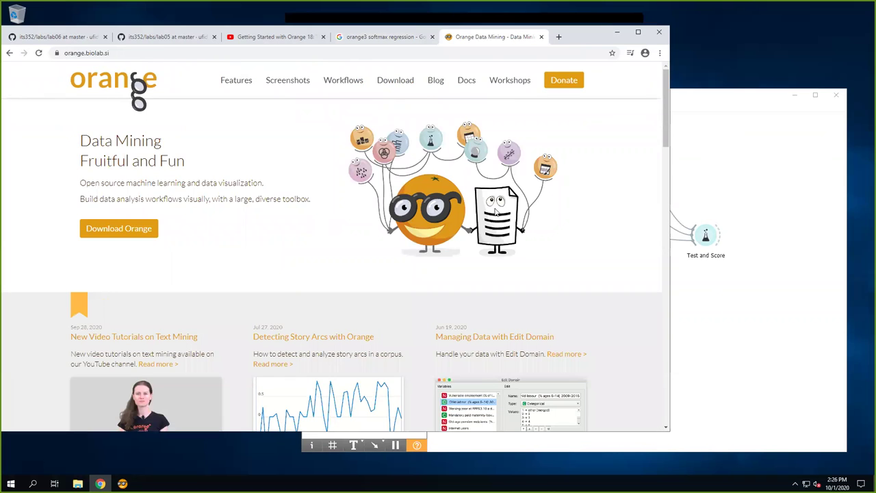
pyautogui.click(467, 84)
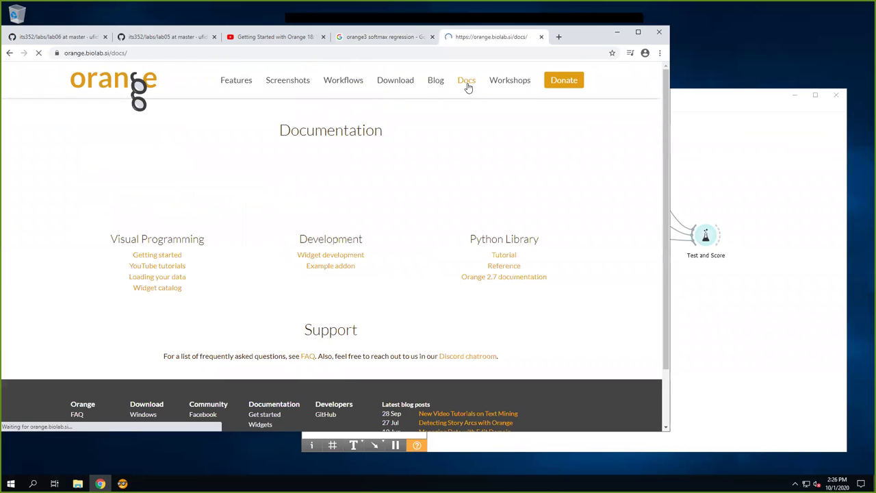
pyautogui.click(504, 266)
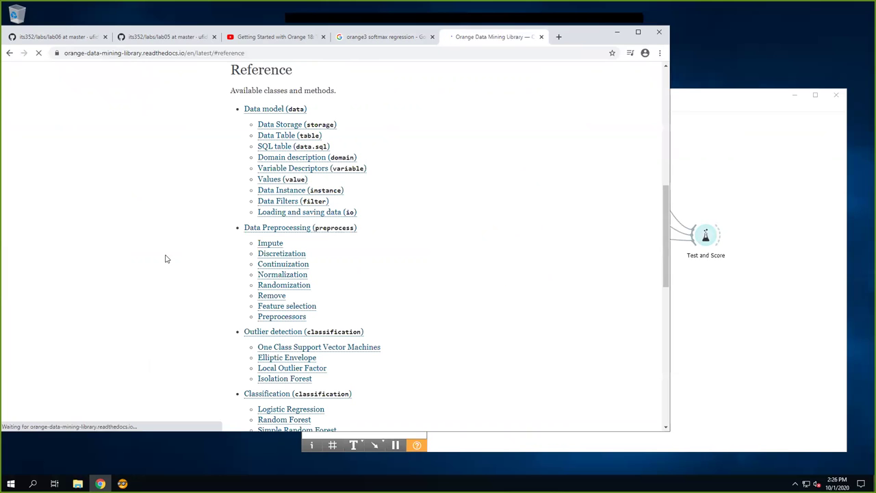
pyautogui.scroll(-3, 215, 258)
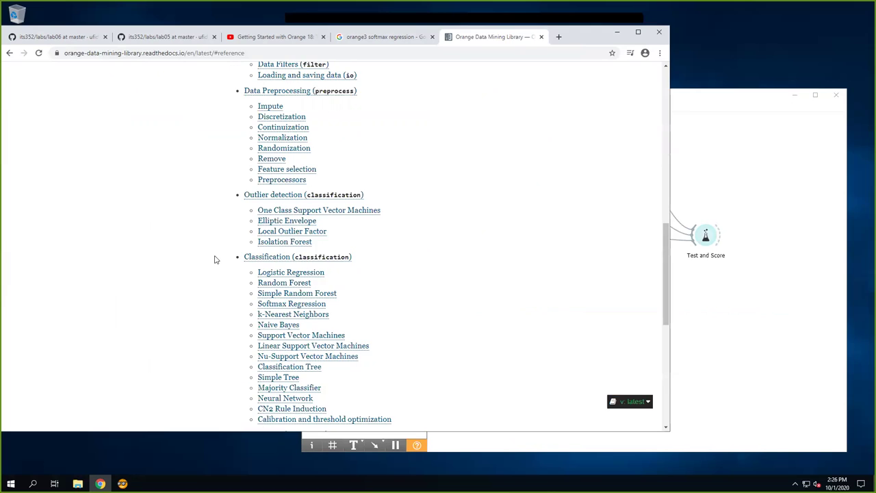
pyautogui.scroll(-2, 218, 255)
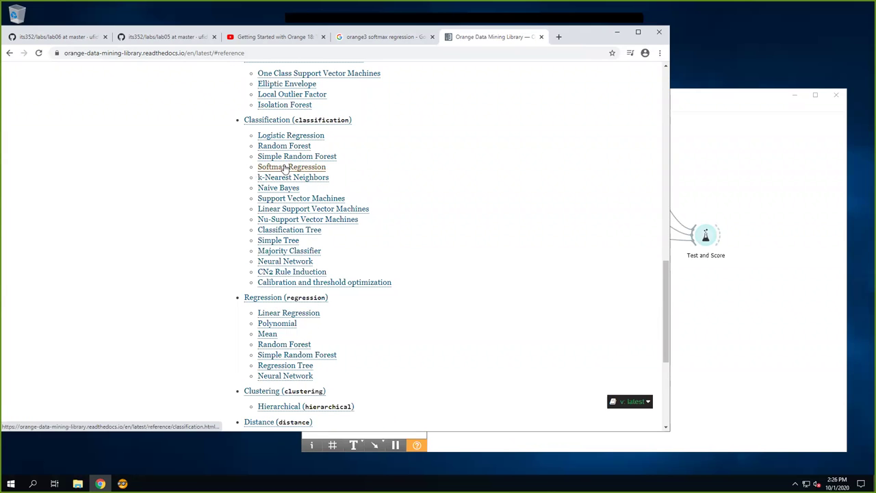
# Open the Softmax Regression reference in a new tab, read it, and return to the reference list
pyautogui.rightClick(286, 169)
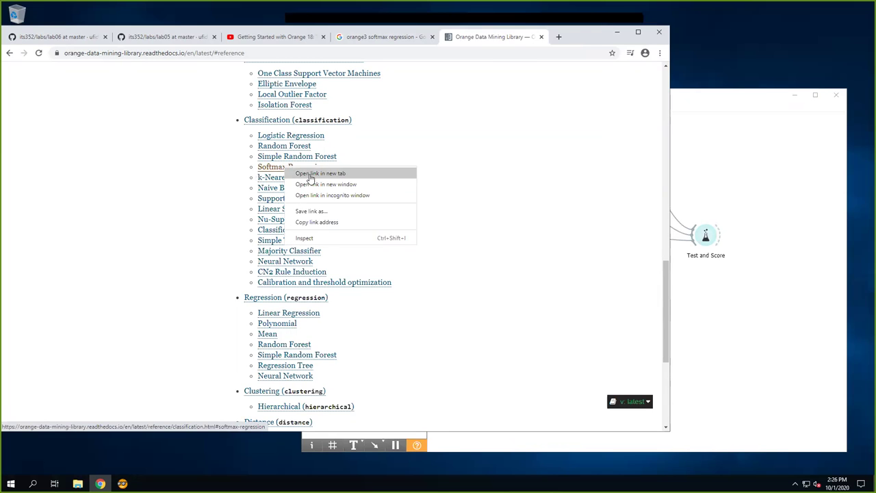
pyautogui.click(312, 173)
pyautogui.click(511, 38)
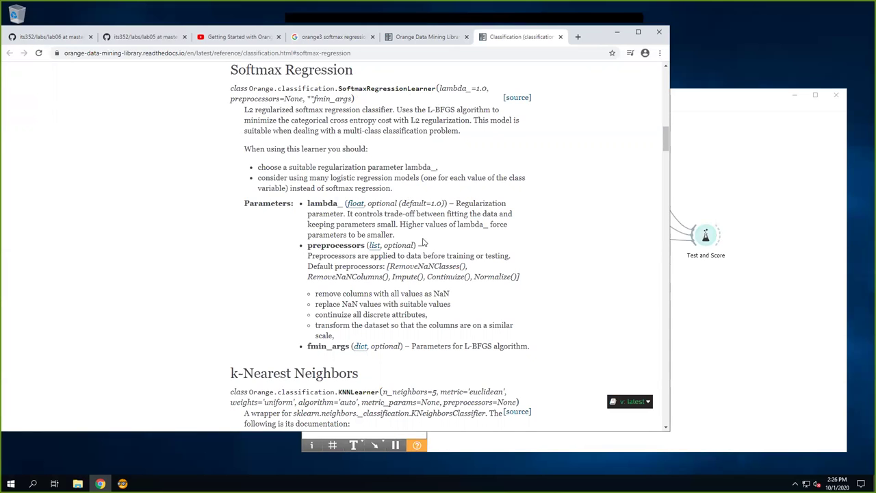
pyautogui.scroll(2, 443, 202)
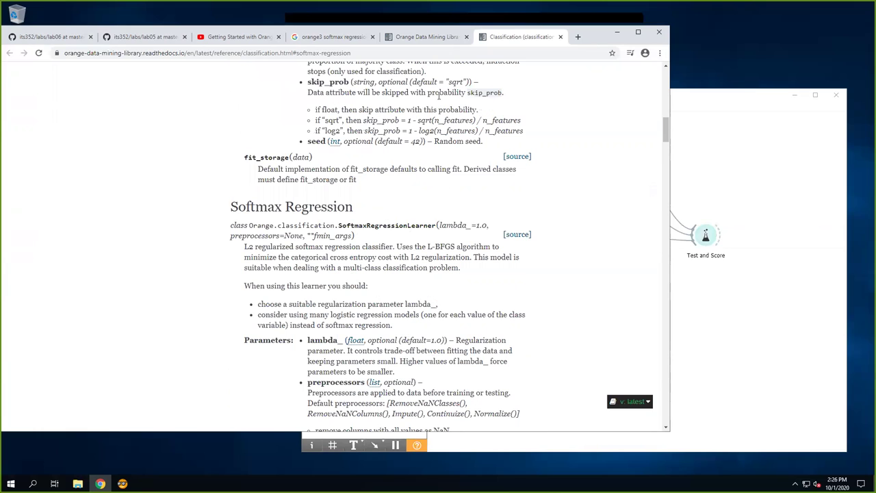
pyautogui.click(432, 38)
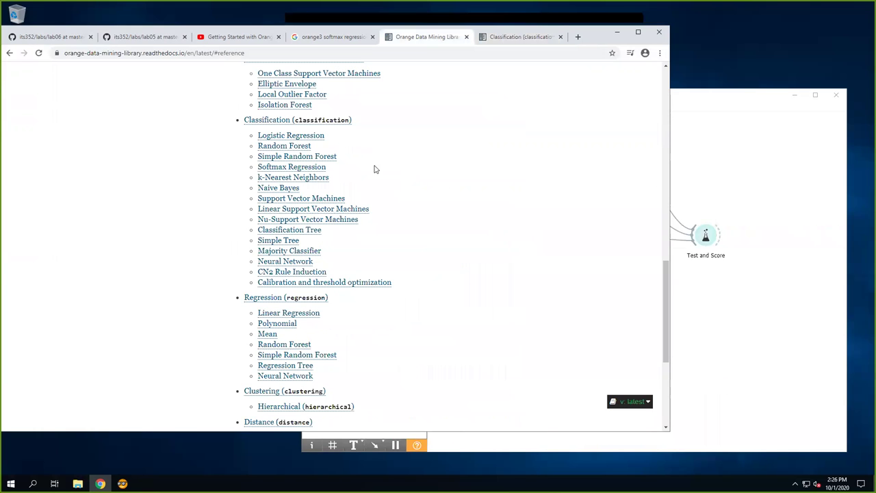
# Arrange the Orange and browser windows side by side with Orange in front
pyautogui.click(701, 99)
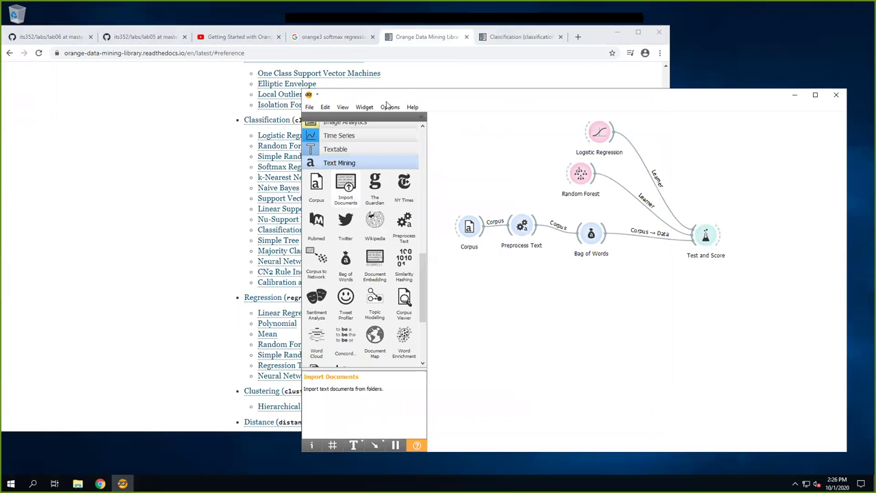
pyautogui.moveTo(411, 100); pyautogui.dragTo(433, 98)
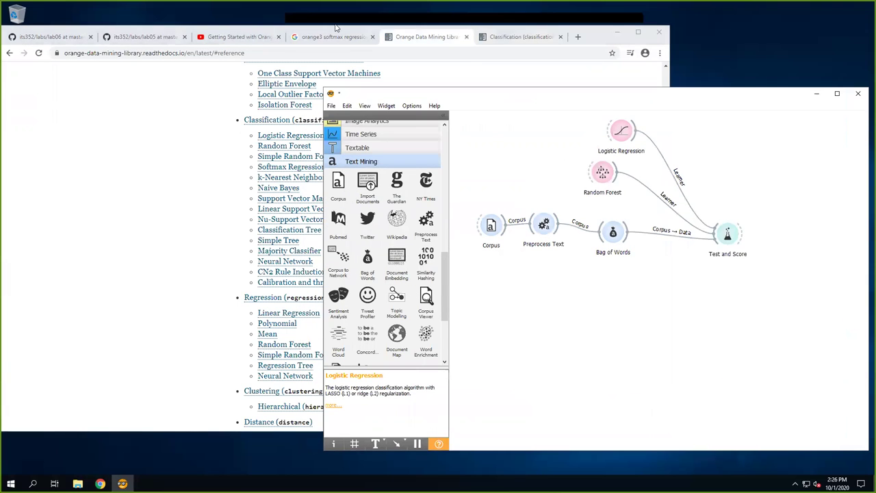
pyautogui.moveTo(596, 32); pyautogui.dragTo(503, 37)
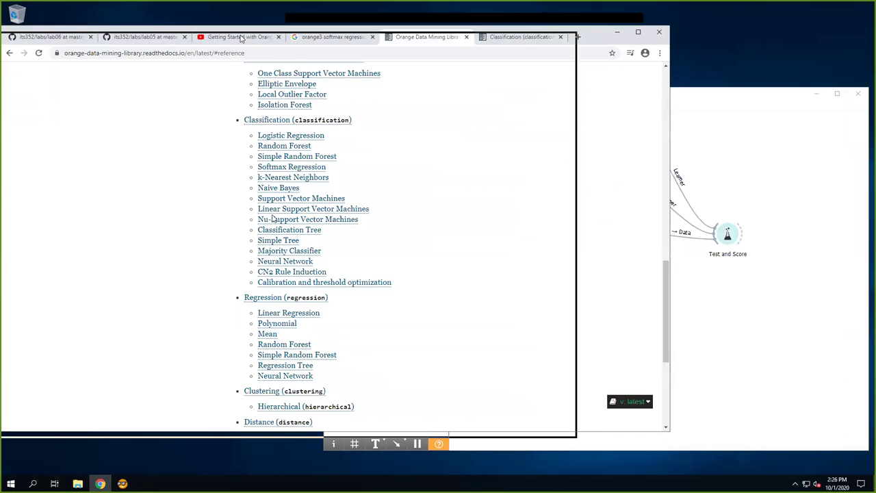
pyautogui.click(628, 313)
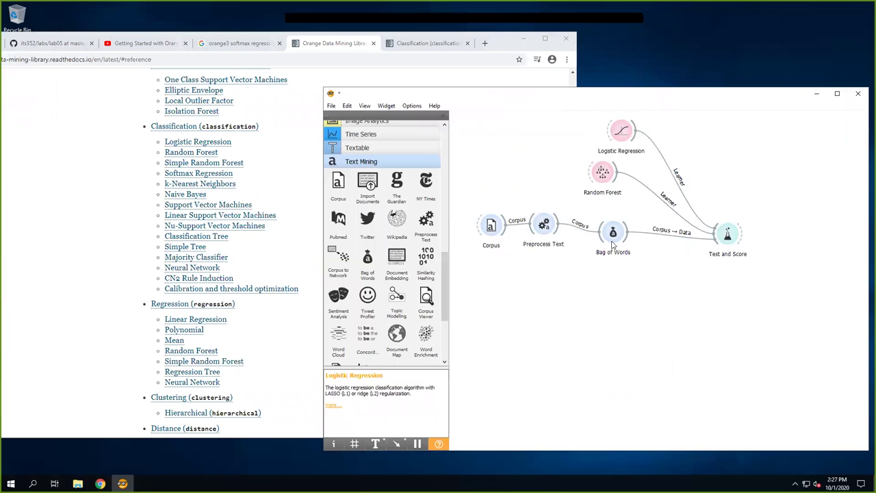
pyautogui.moveTo(671, 303); pyautogui.dragTo(641, 294)
# Add a kNN learner from the canvas widget search and place it near Logistic Regression
pyautogui.rightClick(525, 296)
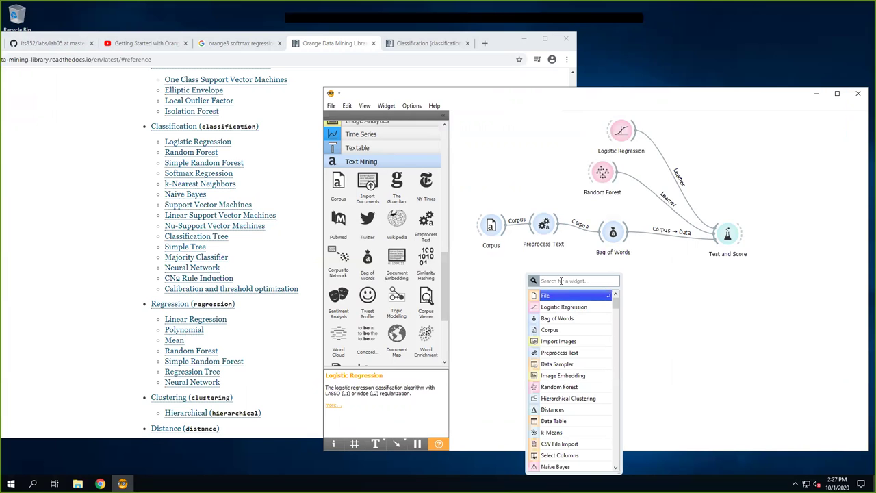
pyautogui.write('sim')
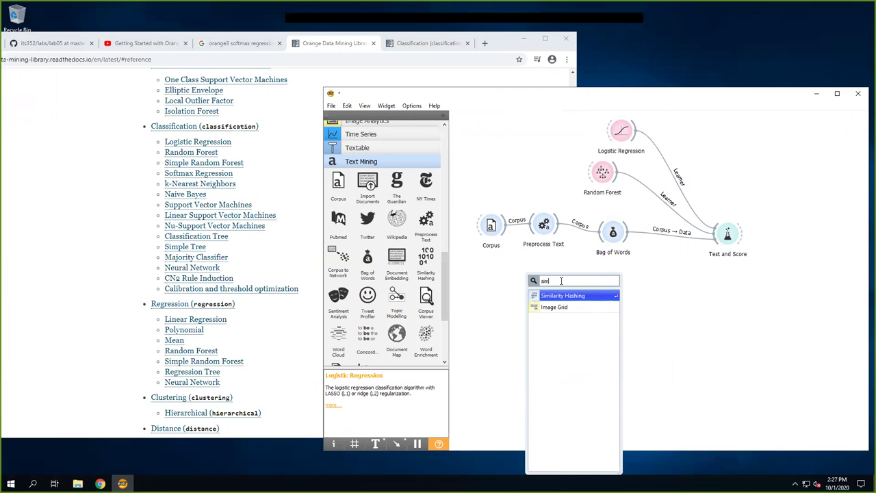
pyautogui.press('BackSpace')
pyautogui.press('BackSpace')
pyautogui.press('BackSpace')
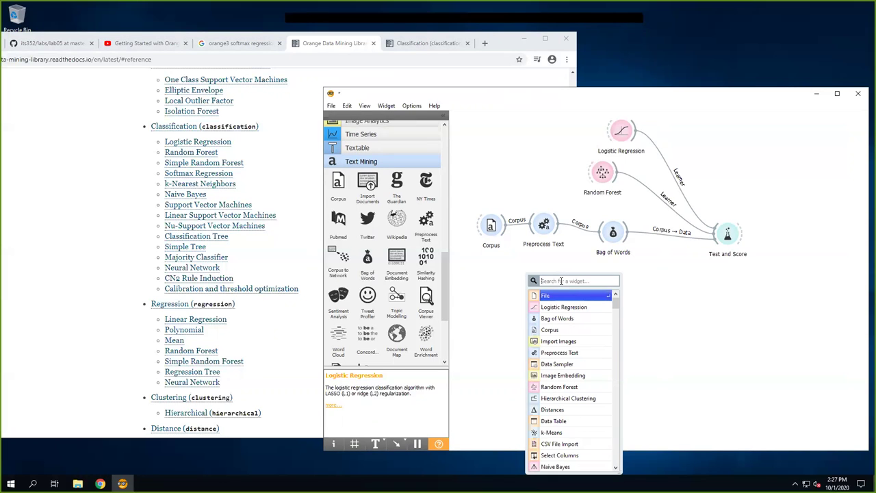
pyautogui.write('k')
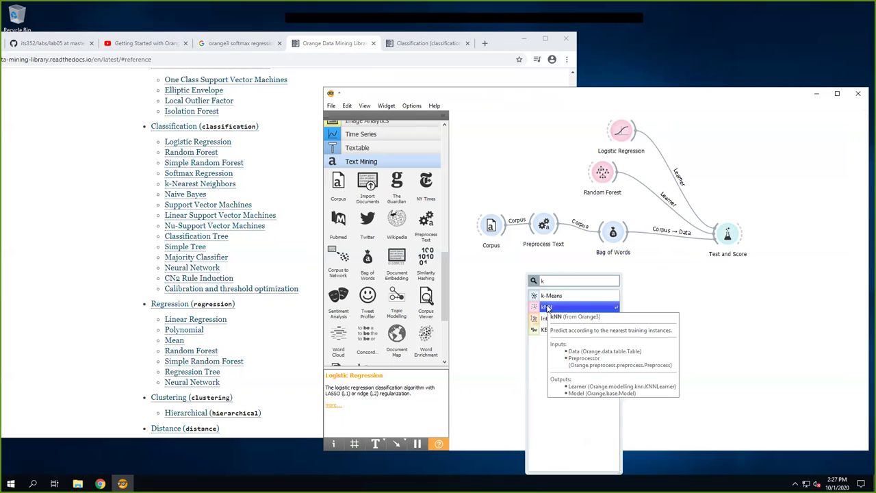
pyautogui.click(549, 309)
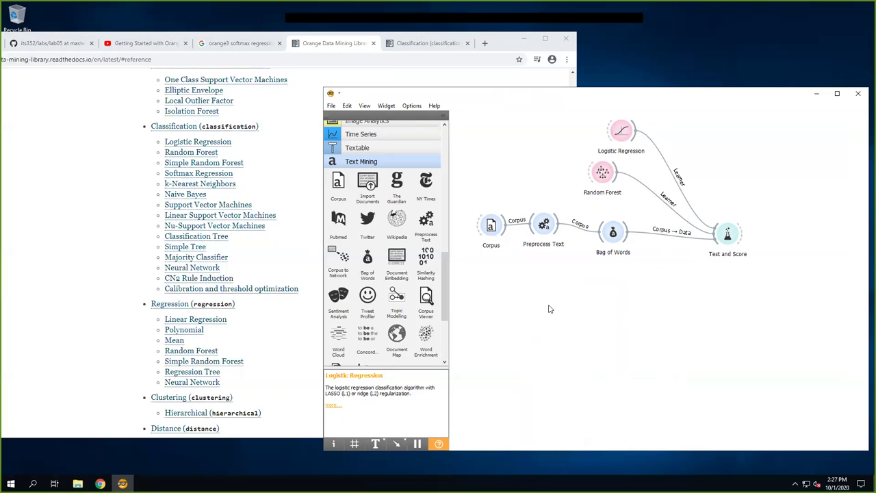
pyautogui.moveTo(526, 296); pyautogui.dragTo(718, 234)
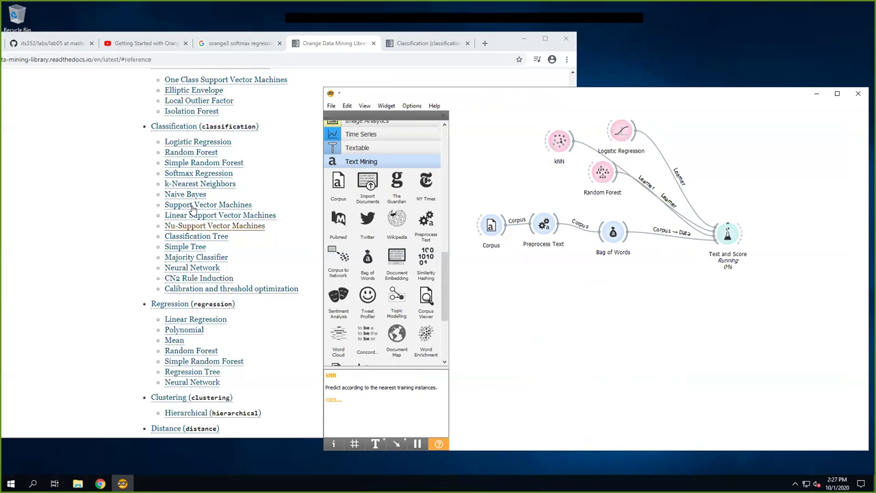
pyautogui.rightClick(524, 301)
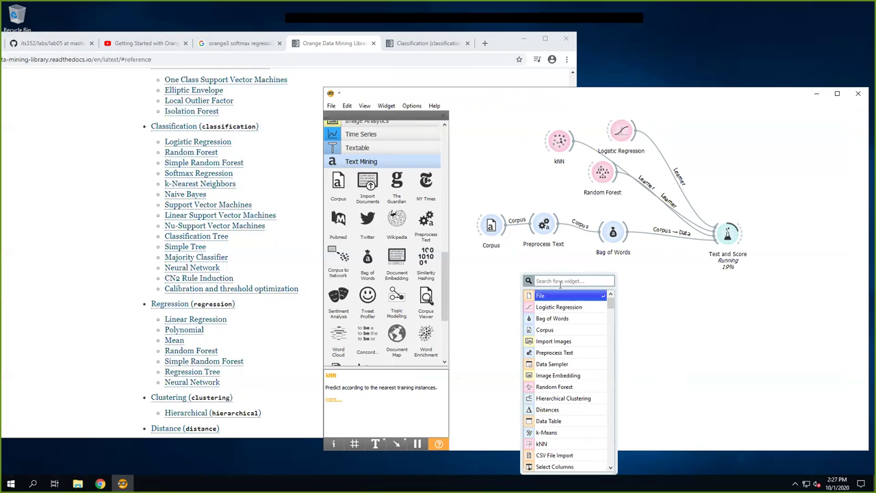
# Add a Naive Bayes learner at the top-left of the workflow
pyautogui.write('nv')
pyautogui.press('BackSpace')
pyautogui.write('a')
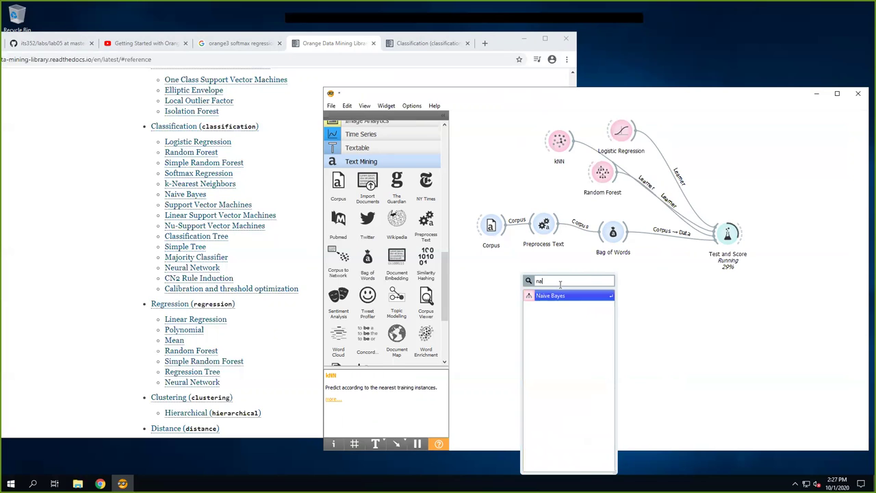
pyautogui.click(558, 296)
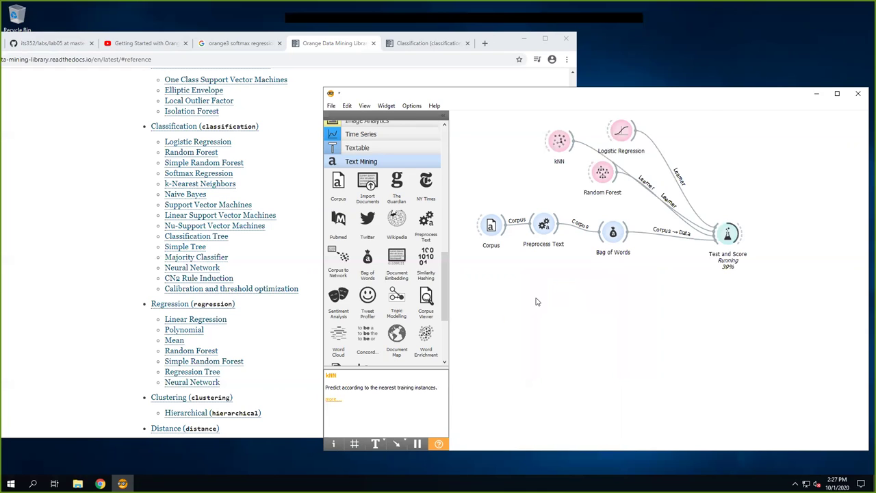
pyautogui.moveTo(524, 305); pyautogui.dragTo(502, 136)
pyautogui.click(507, 300)
# Add an SVM learner and place it below Naive Bayes
pyautogui.rightClick(508, 299)
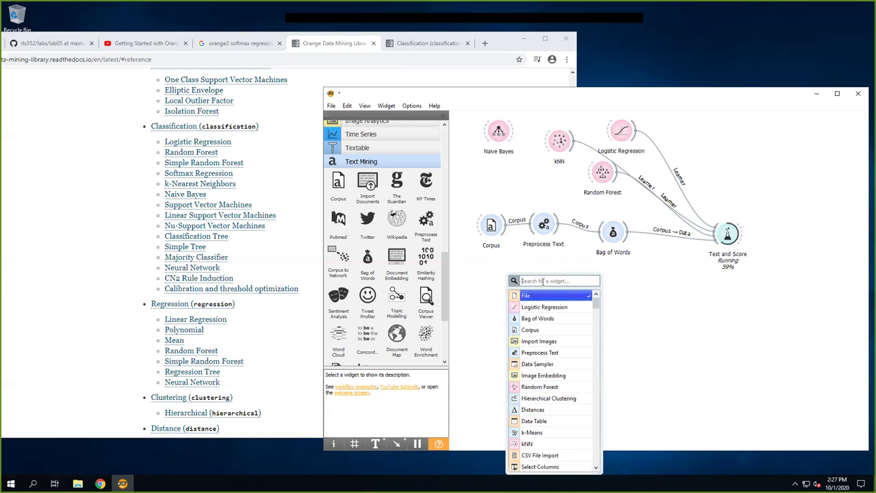
pyautogui.write('su')
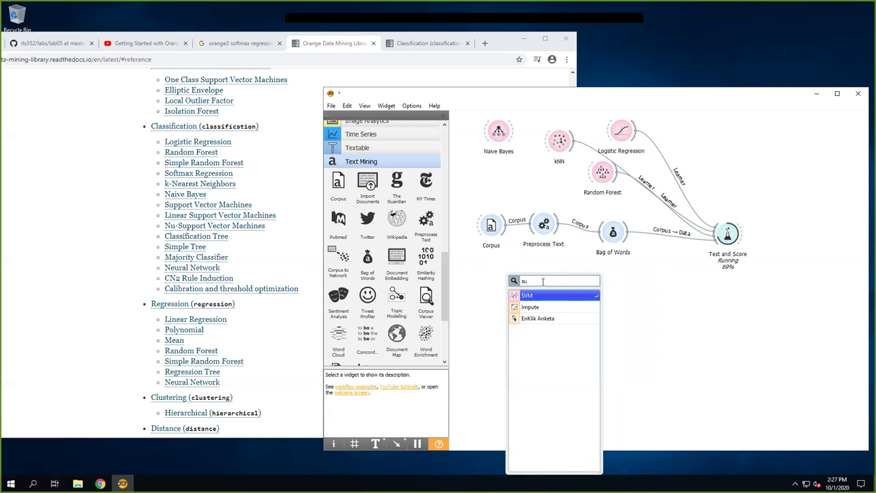
pyautogui.click(532, 297)
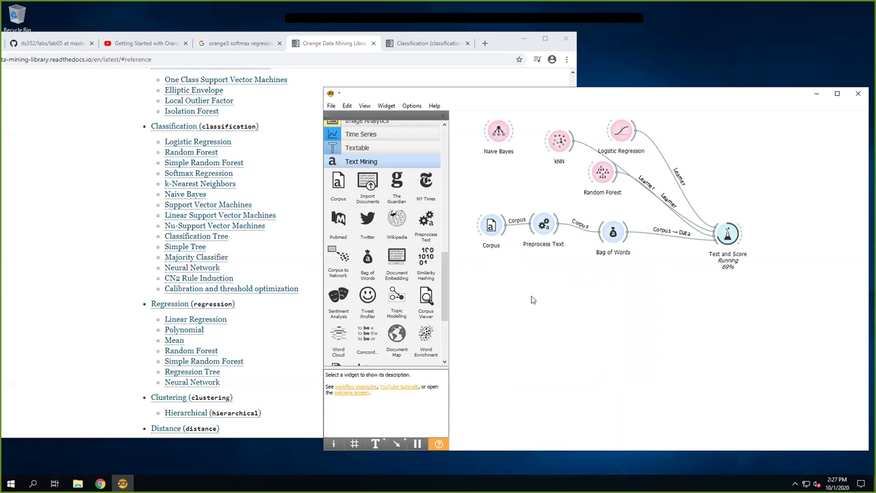
pyautogui.moveTo(513, 302); pyautogui.dragTo(525, 180)
pyautogui.click(497, 303)
# Search the widget list for 'li', then dismiss it without adding anything
pyautogui.rightClick(497, 303)
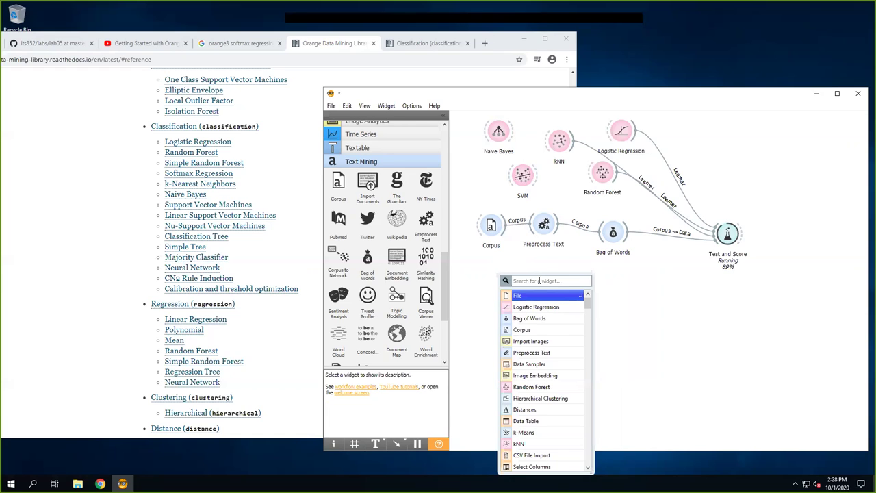
pyautogui.write('l')
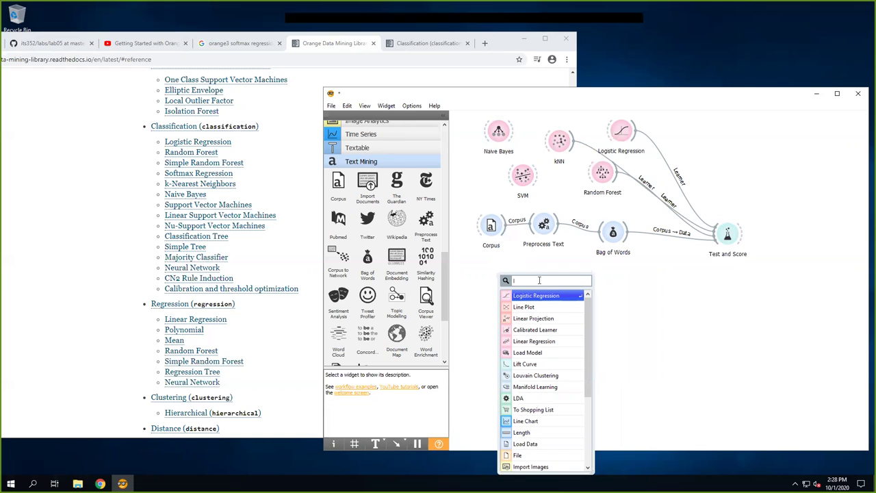
pyautogui.write('e')
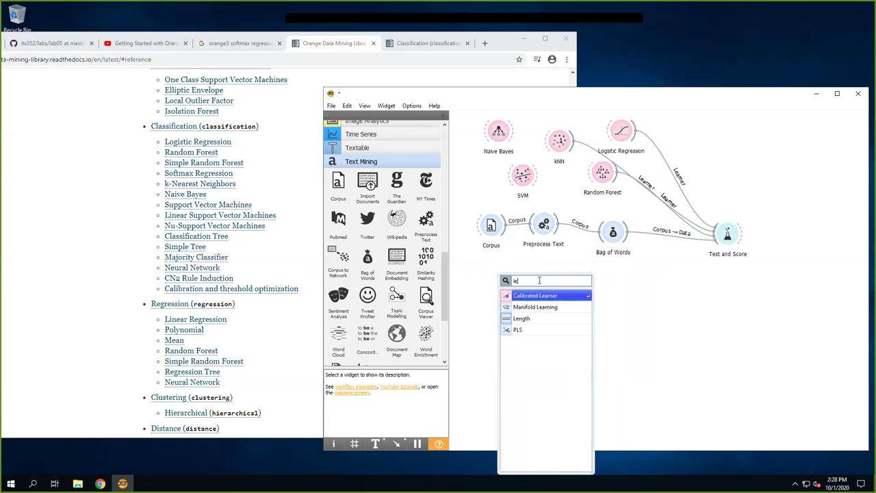
pyautogui.press('BackSpace')
pyautogui.write('in')
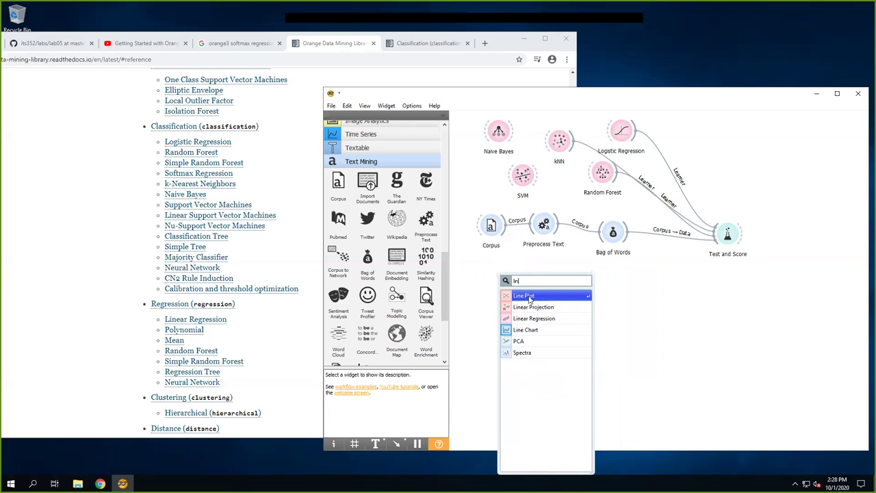
pyautogui.click(632, 324)
pyautogui.doubleClick(523, 175)
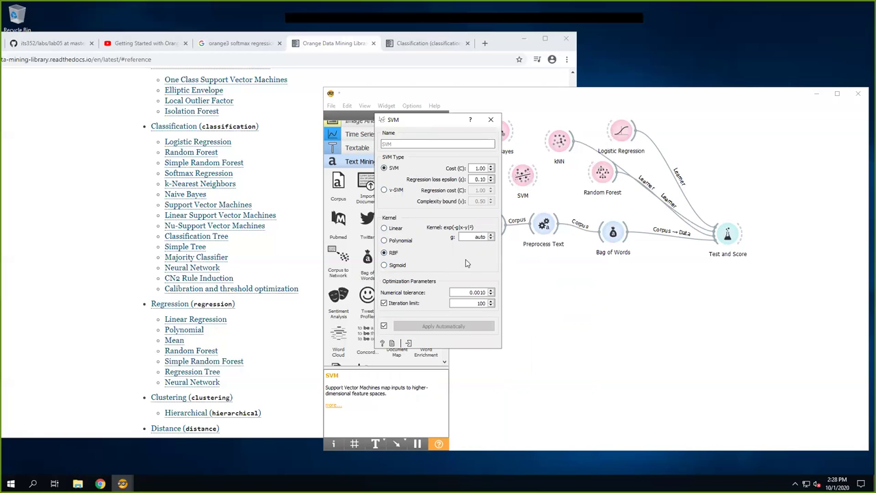
pyautogui.click(492, 121)
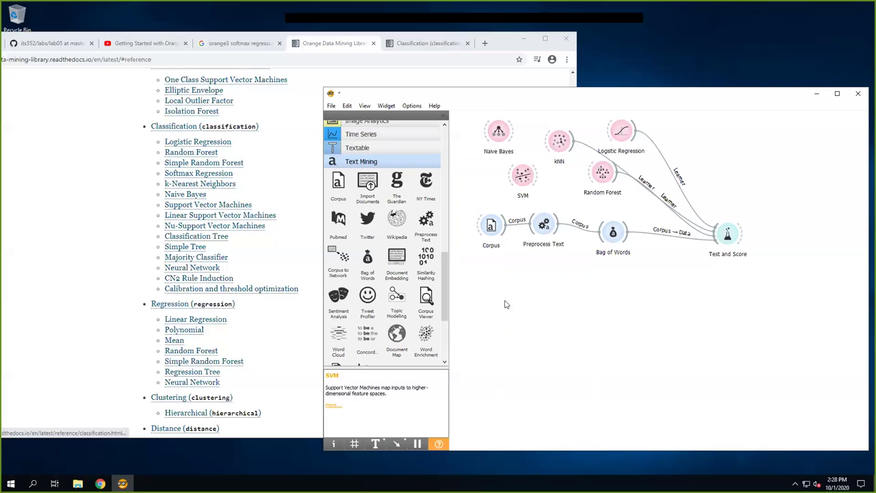
pyautogui.rightClick(512, 276)
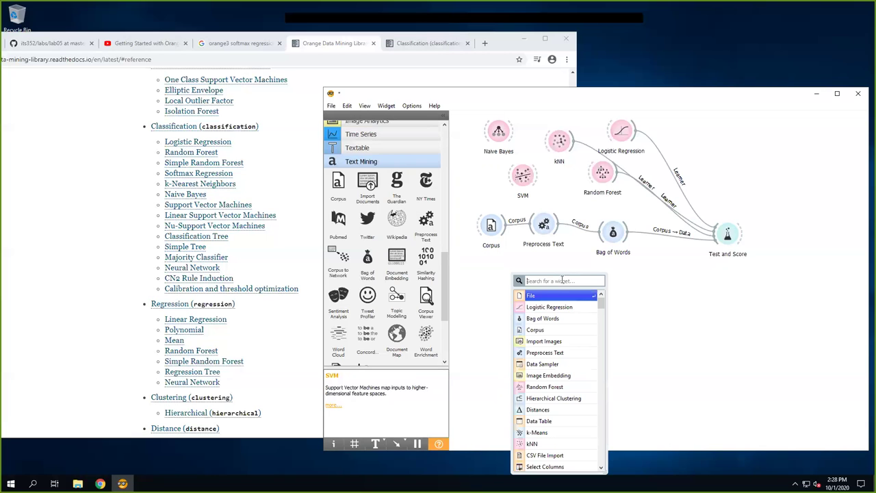
# Place a Tree learner beside SVM and review its default pruning settings
pyautogui.write('tr')
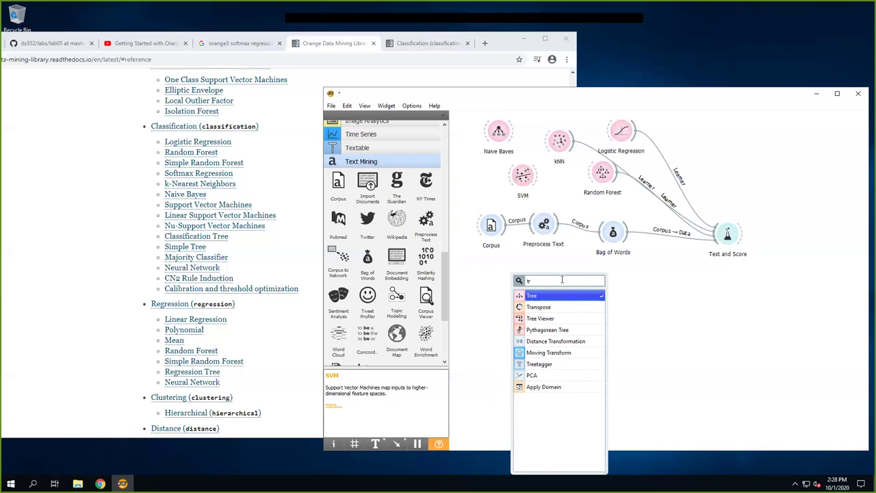
pyautogui.click(532, 296)
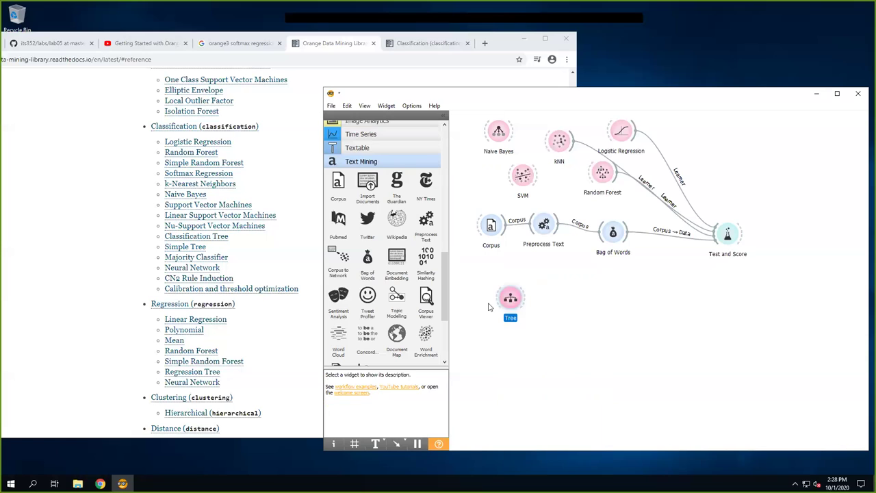
pyautogui.moveTo(510, 300); pyautogui.dragTo(475, 176)
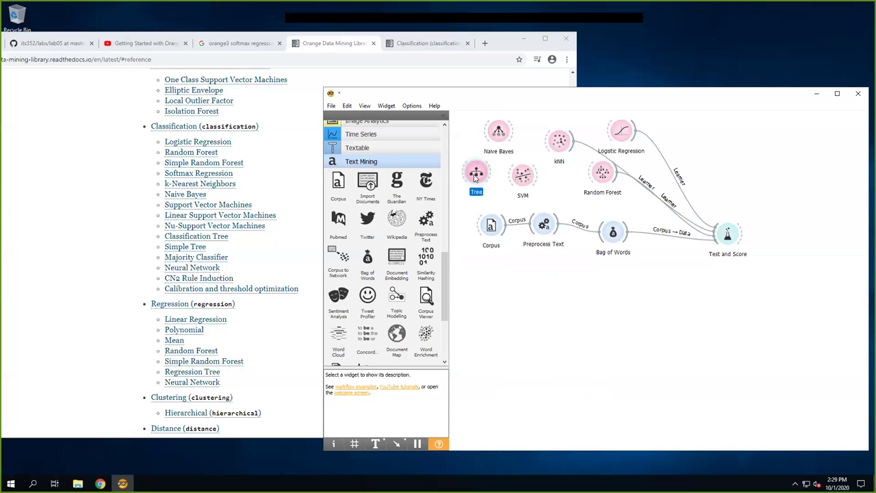
pyautogui.doubleClick(475, 177)
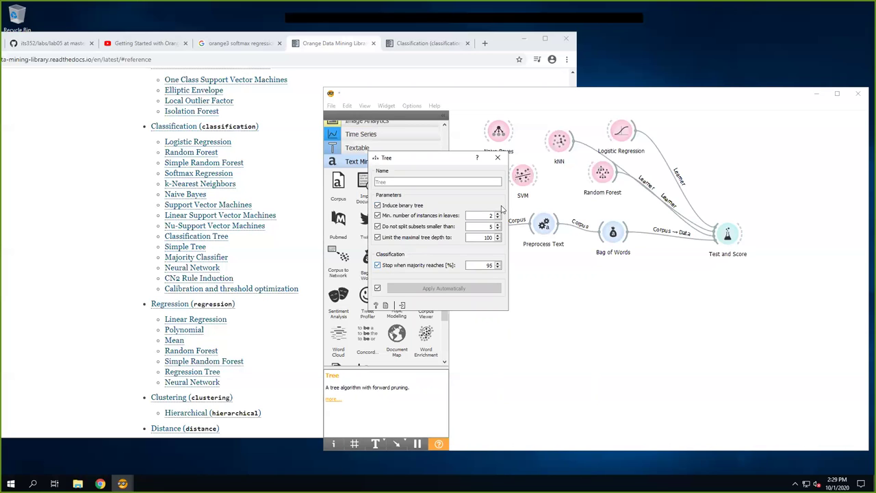
pyautogui.click(497, 159)
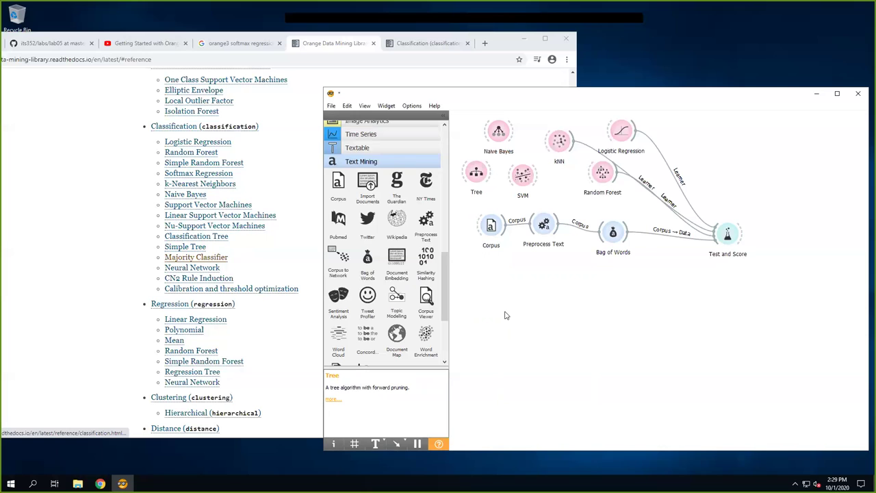
pyautogui.rightClick(486, 297)
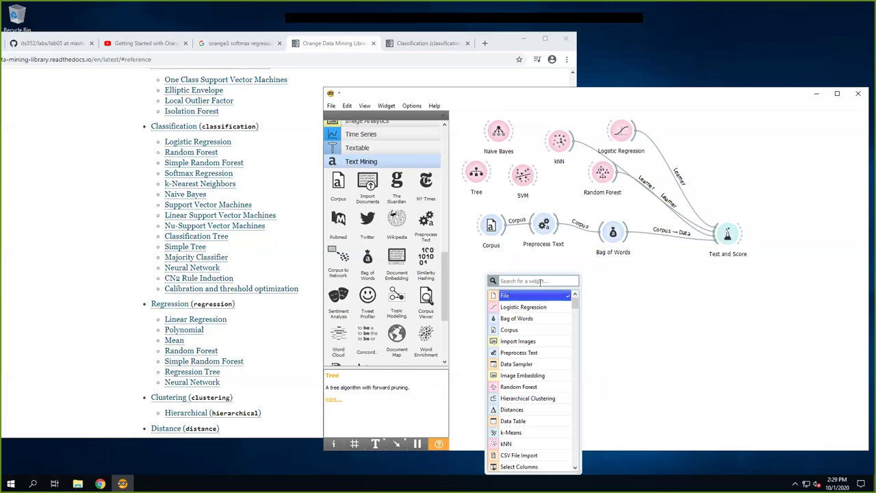
pyautogui.write('tre')
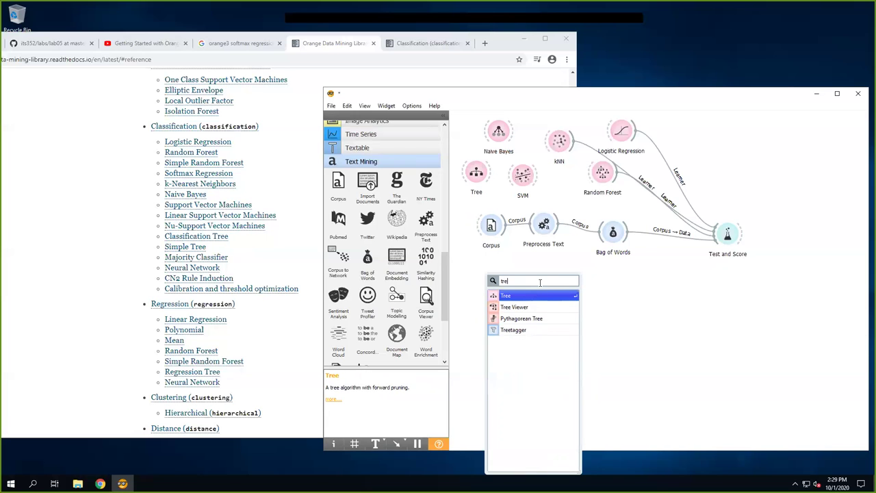
pyautogui.press('BackSpace')
pyautogui.press('BackSpace')
pyautogui.press('BackSpace')
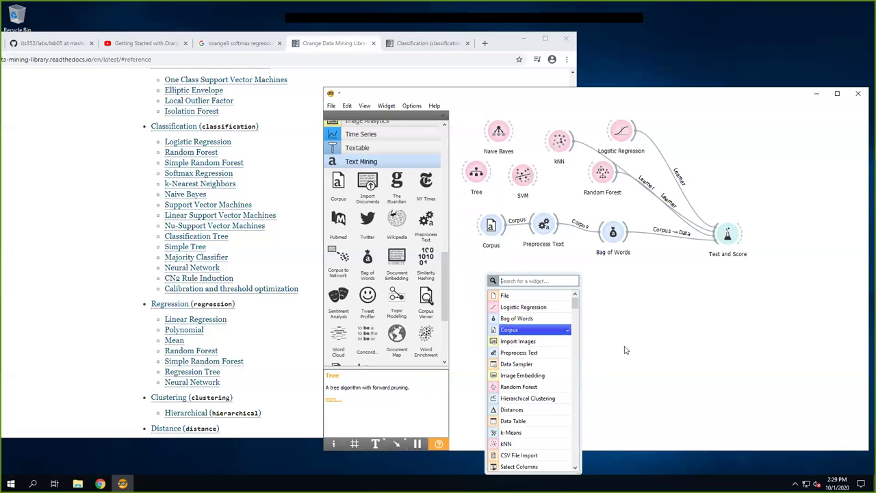
pyautogui.press('Escape')
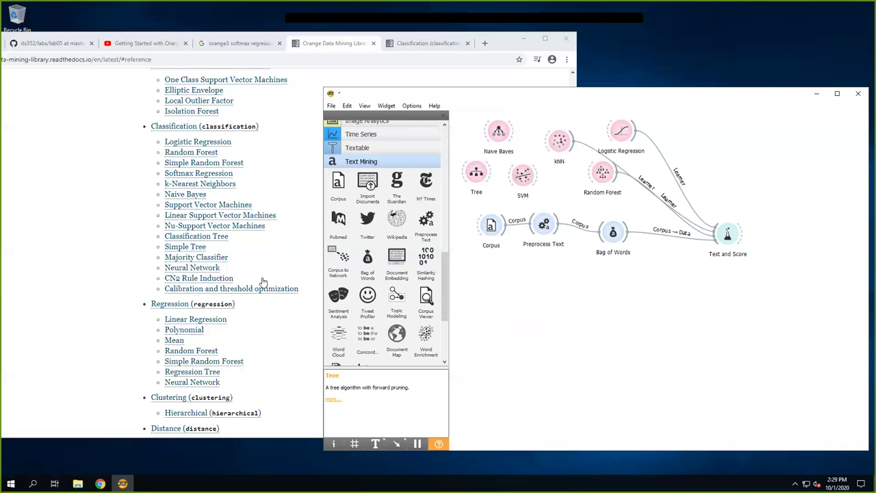
pyautogui.rightClick(499, 303)
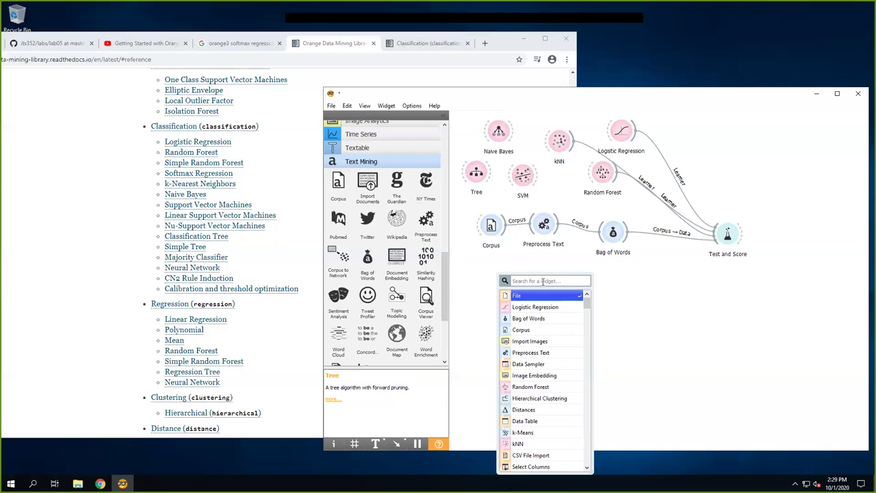
pyautogui.write('ma')
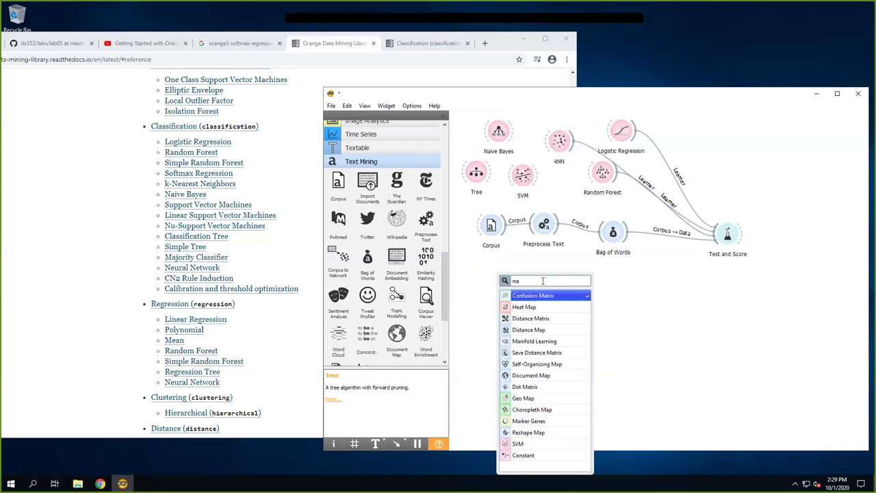
pyautogui.write('j')
pyautogui.press('BackSpace')
pyautogui.press('BackSpace')
pyautogui.press('BackSpace')
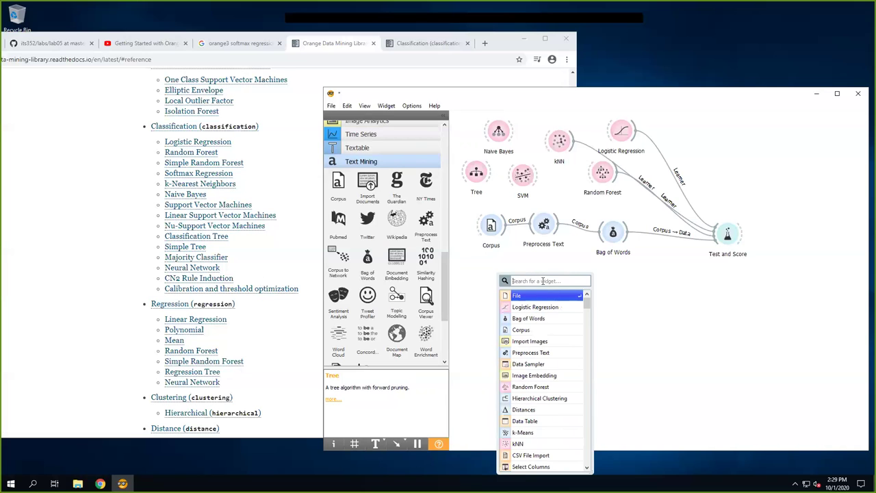
pyautogui.write('cl')
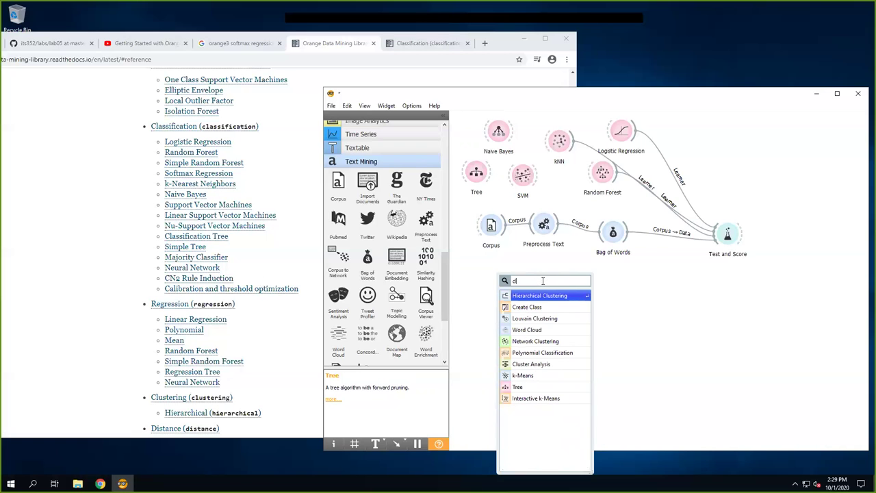
pyautogui.write('a')
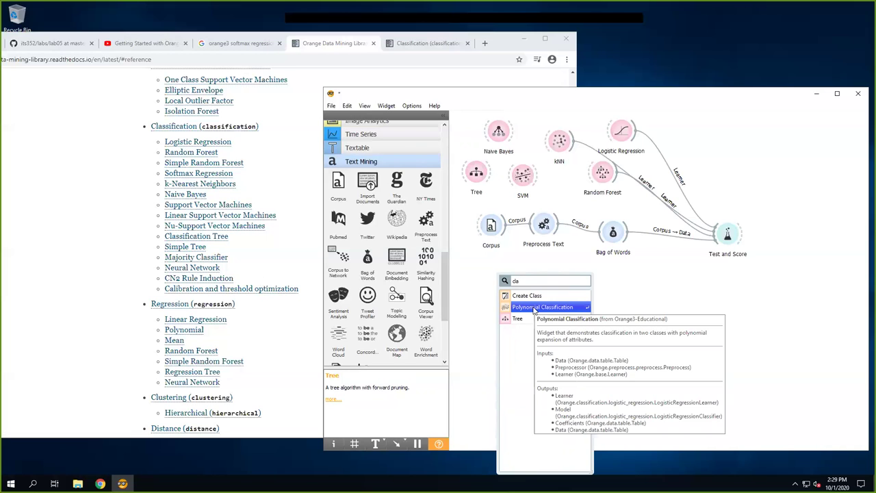
pyautogui.click(534, 307)
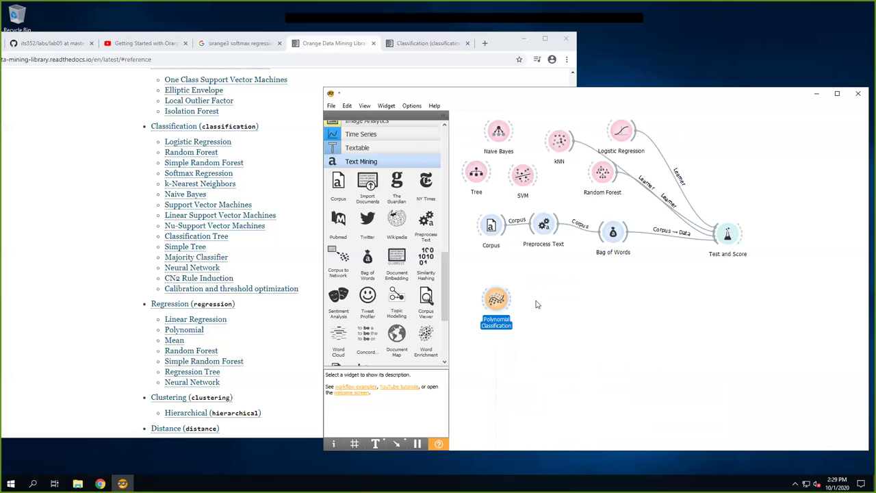
pyautogui.moveTo(496, 304); pyautogui.dragTo(676, 137)
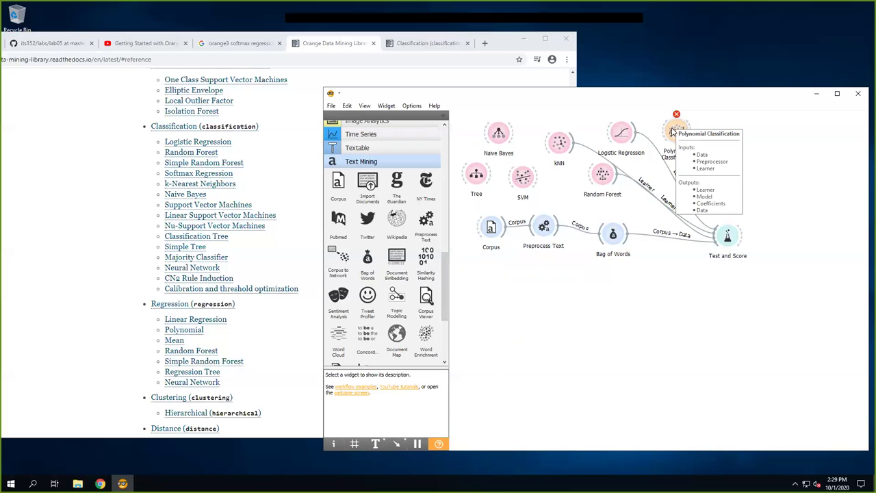
pyautogui.click(676, 130)
pyautogui.press('Delete')
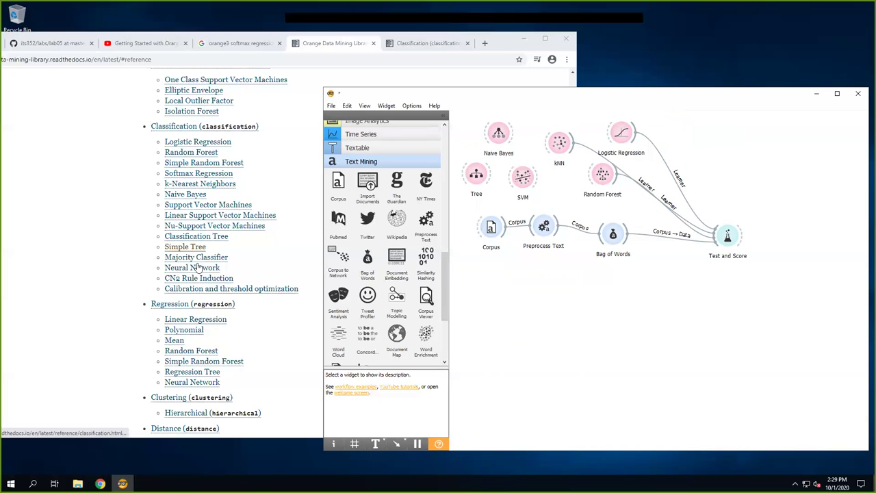
# Add a Neural Network learner at the top right, feeding Test and Score
pyautogui.rightClick(516, 301)
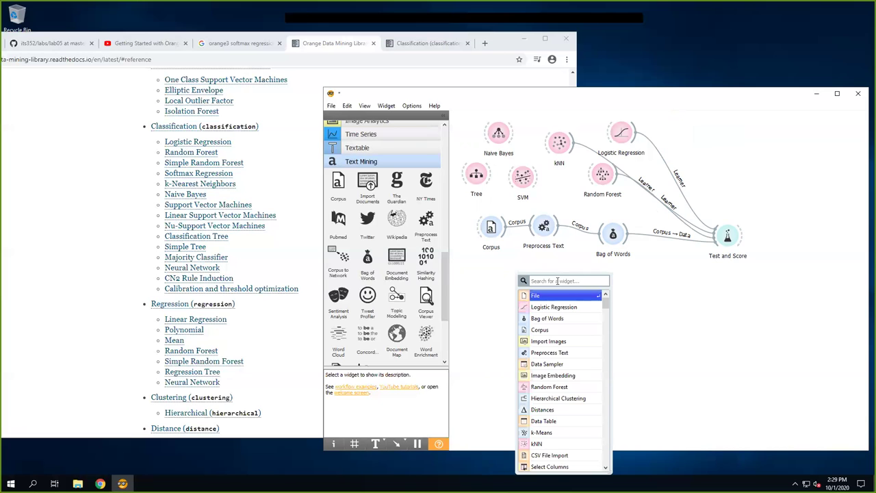
pyautogui.write('n')
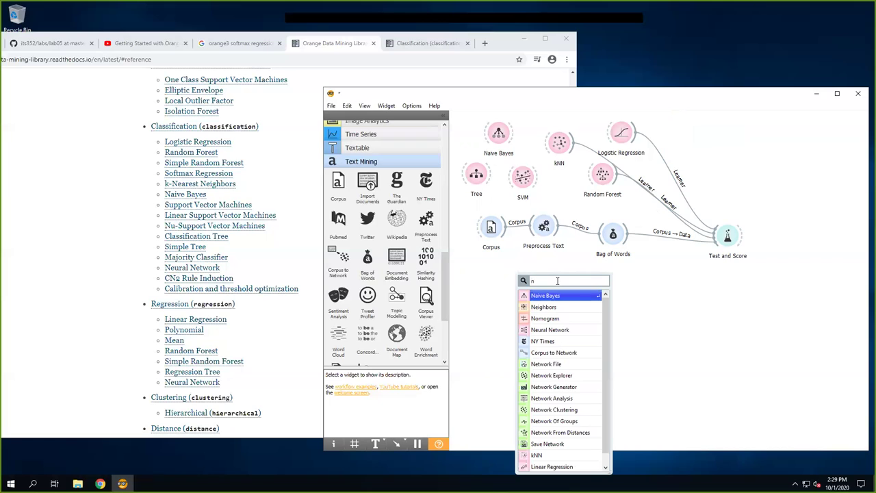
pyautogui.click(552, 332)
pyautogui.moveTo(515, 305); pyautogui.dragTo(719, 238)
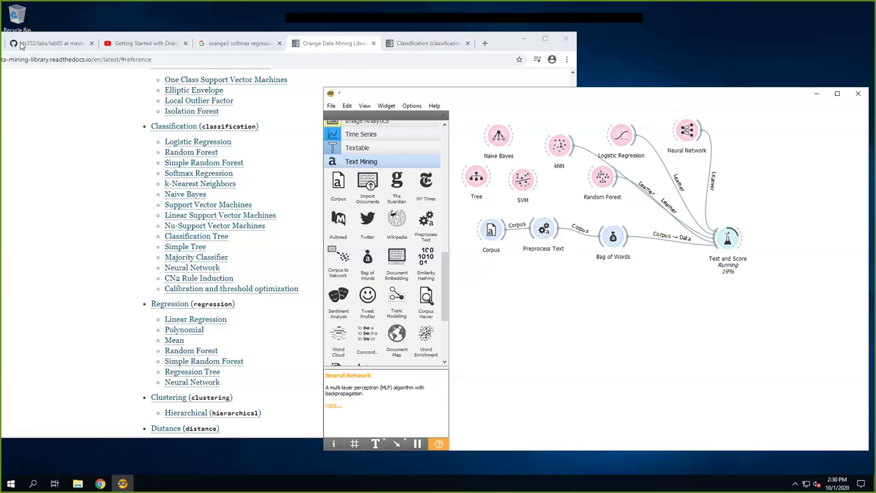
pyautogui.click(50, 44)
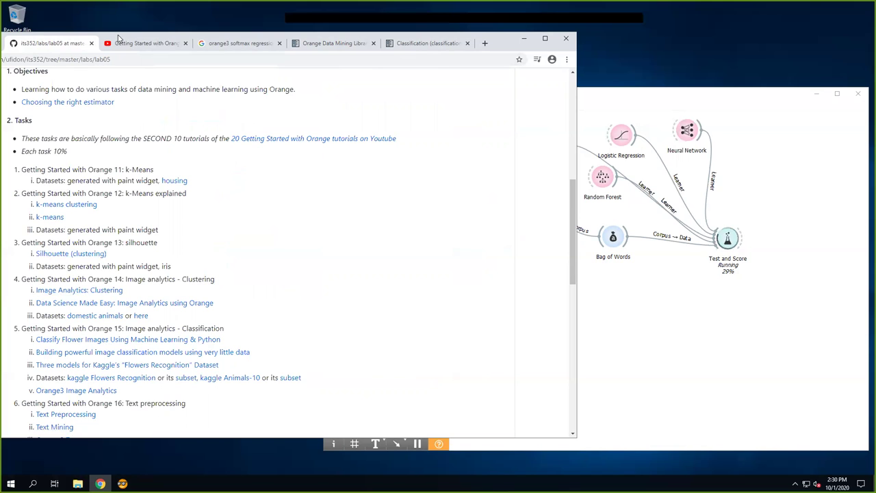
# Review the lab06 spam-email assignment's required classifier list, then minimize Chrome
pyautogui.moveTo(524, 40); pyautogui.dragTo(569, 43)
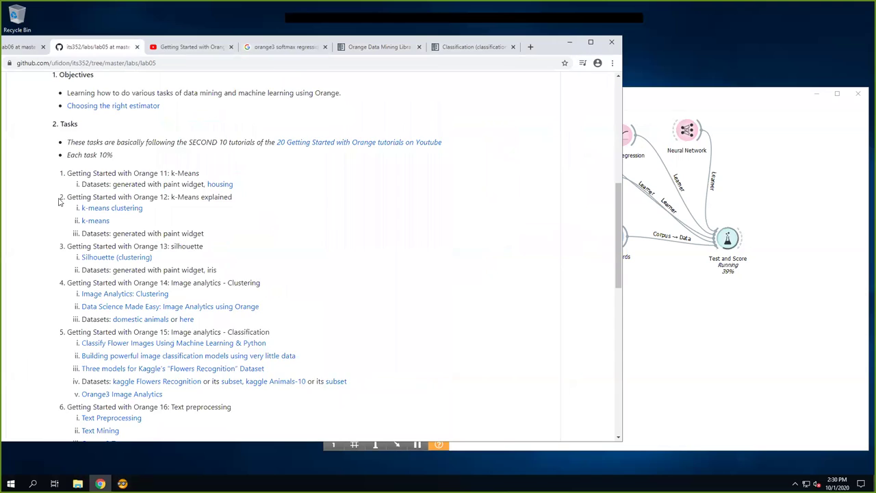
pyautogui.hotkey('ctrl', 'shift', 'Tab')
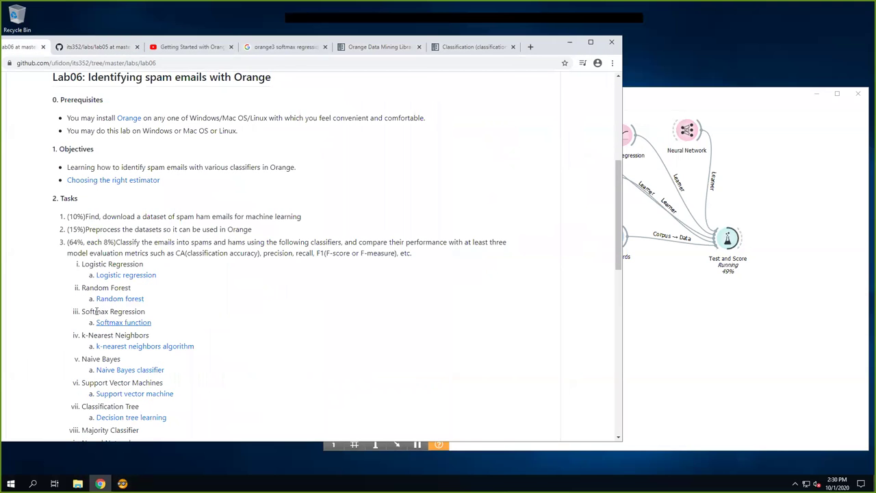
pyautogui.scroll(-1, 170, 317)
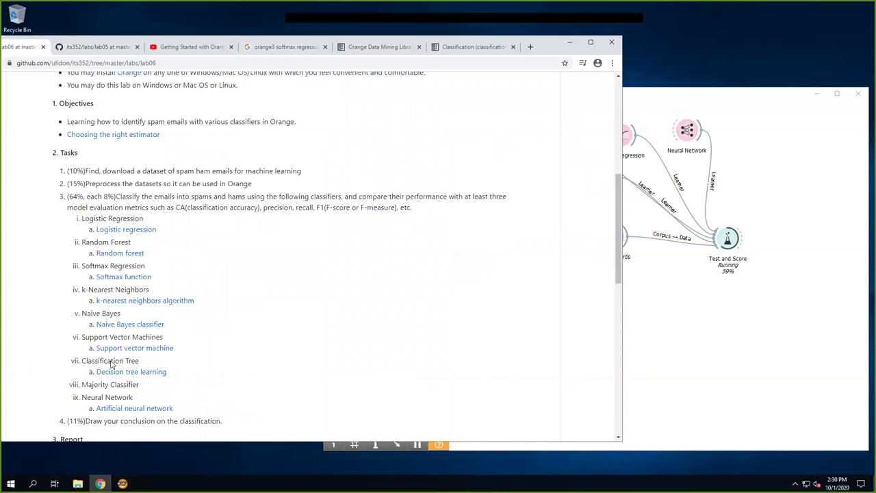
pyautogui.scroll(-1, 107, 382)
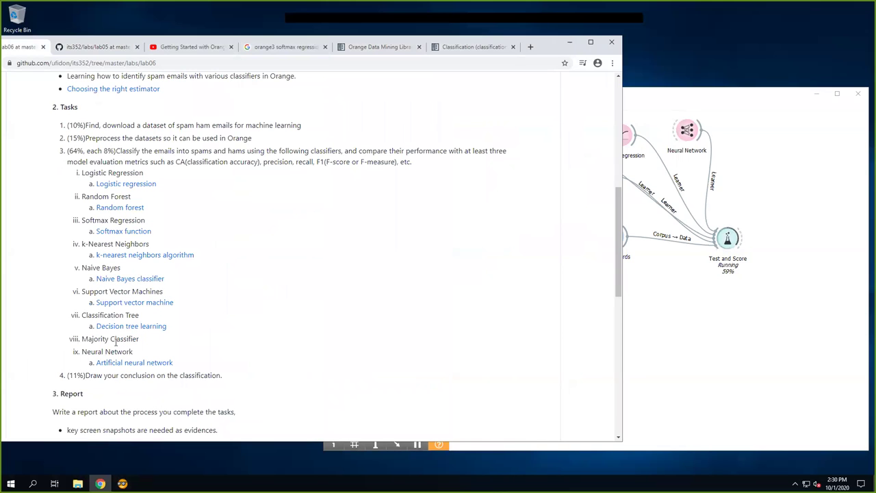
pyautogui.click(570, 42)
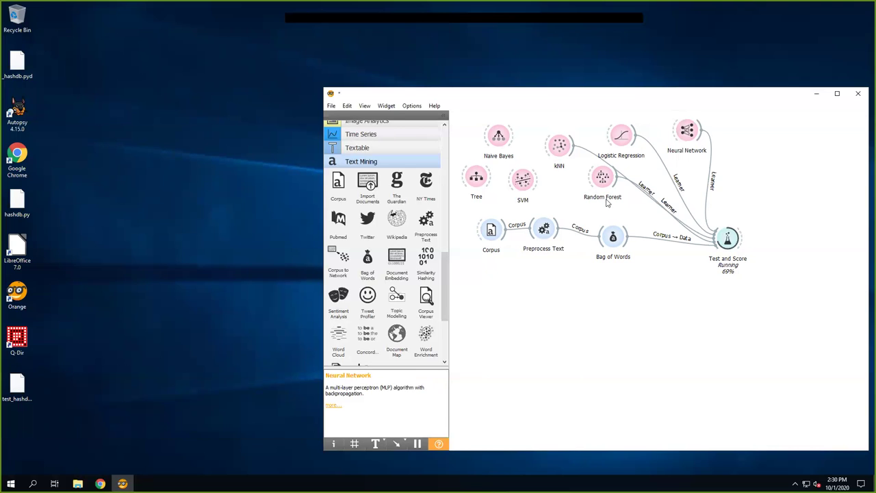
# Link SVM, Naive Bayes and Tree into Test and Score, then relaunch Chrome
pyautogui.moveTo(538, 185); pyautogui.dragTo(713, 237)
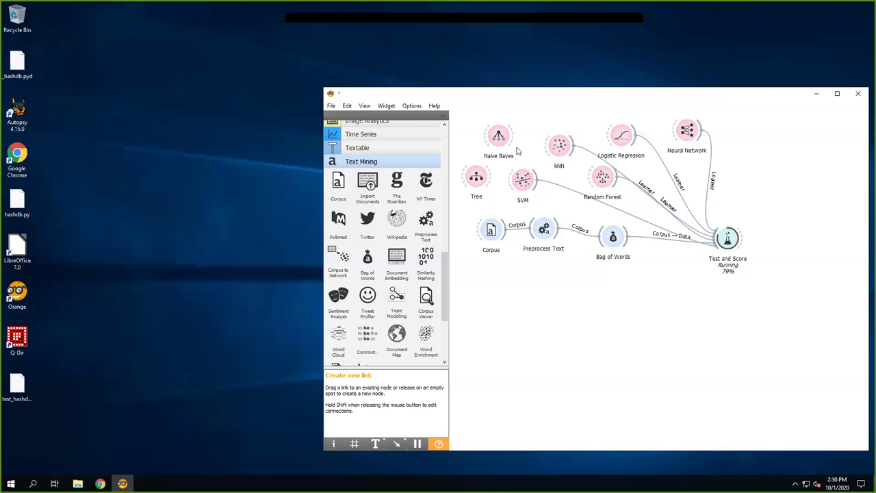
pyautogui.moveTo(512, 141); pyautogui.dragTo(713, 237)
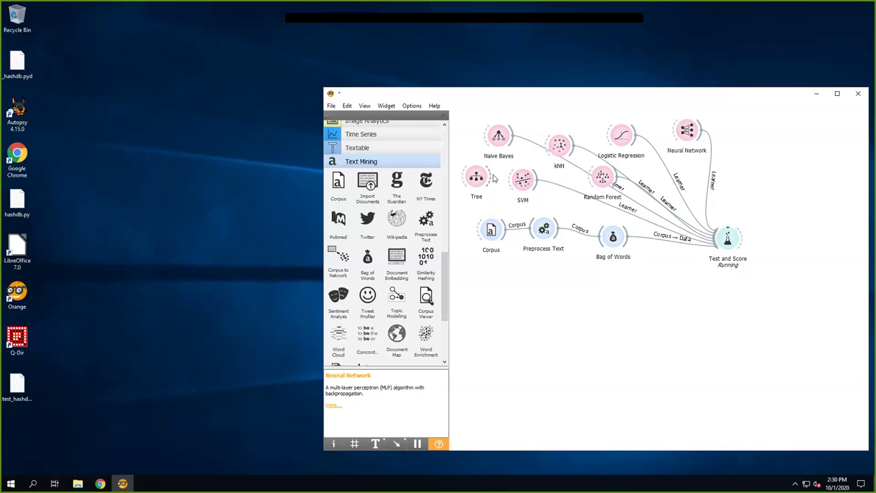
pyautogui.moveTo(492, 179); pyautogui.dragTo(717, 245)
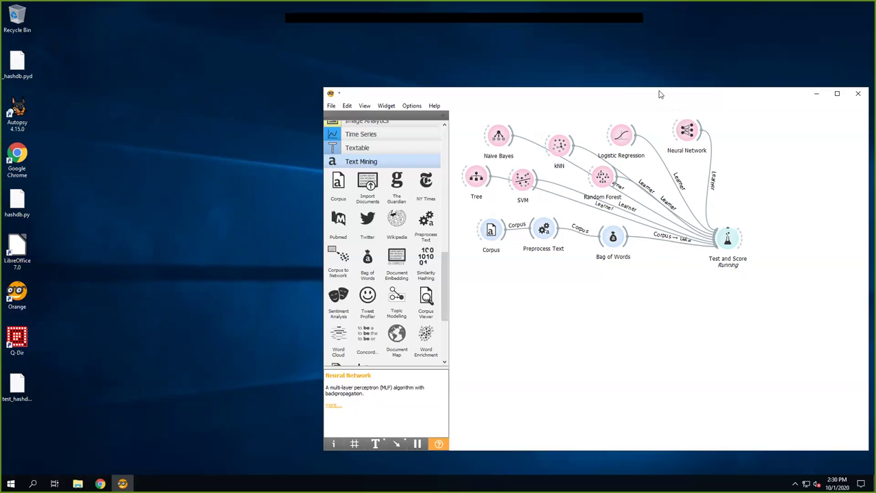
pyautogui.moveTo(662, 94); pyautogui.dragTo(493, 76)
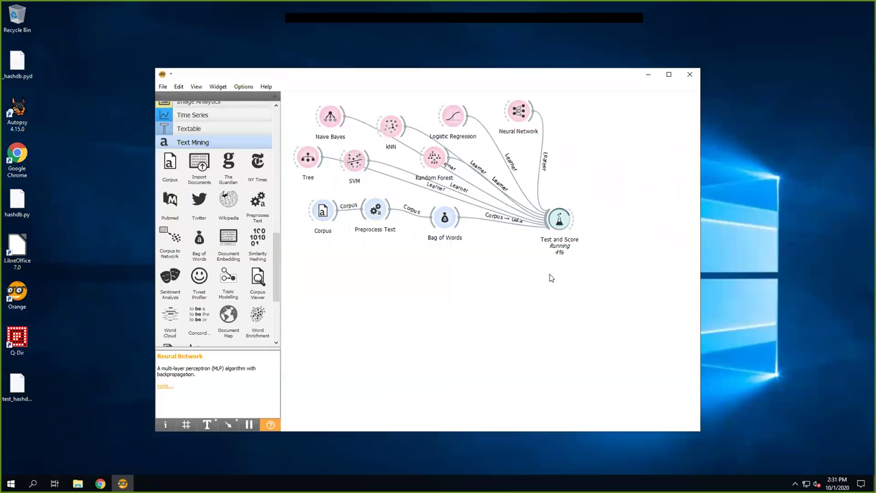
pyautogui.doubleClick(15, 154)
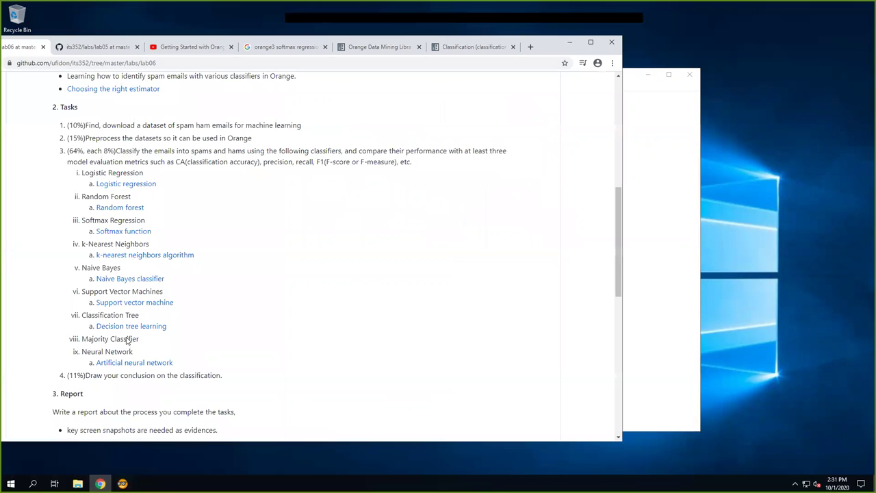
pyautogui.scroll(-2, 155, 340)
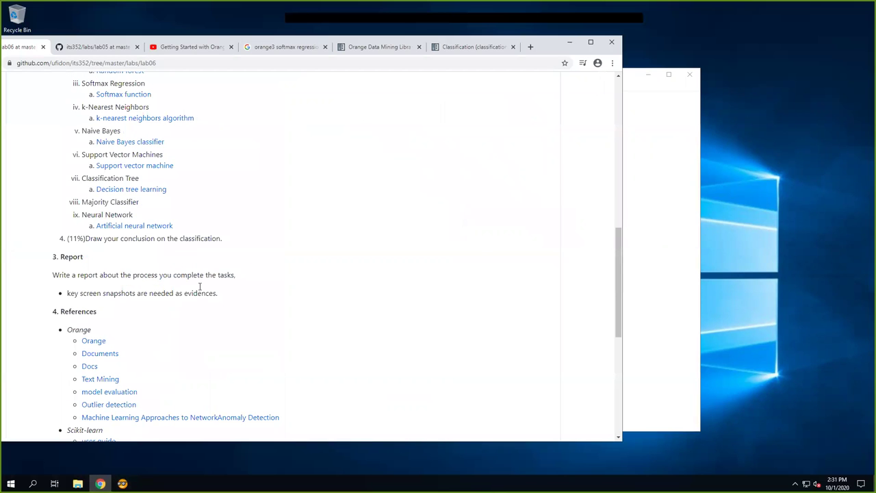
pyautogui.moveTo(186, 238); pyautogui.dragTo(226, 244)
pyautogui.scroll(3, 226, 245)
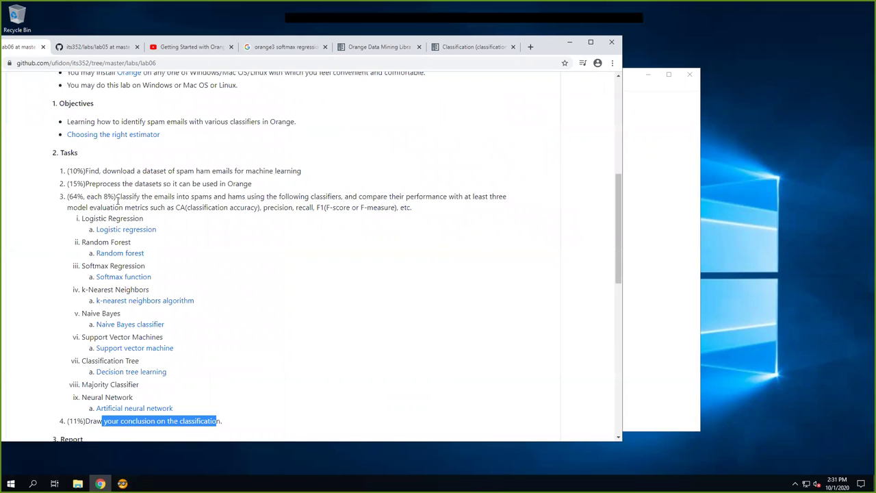
pyautogui.moveTo(72, 207); pyautogui.dragTo(192, 209)
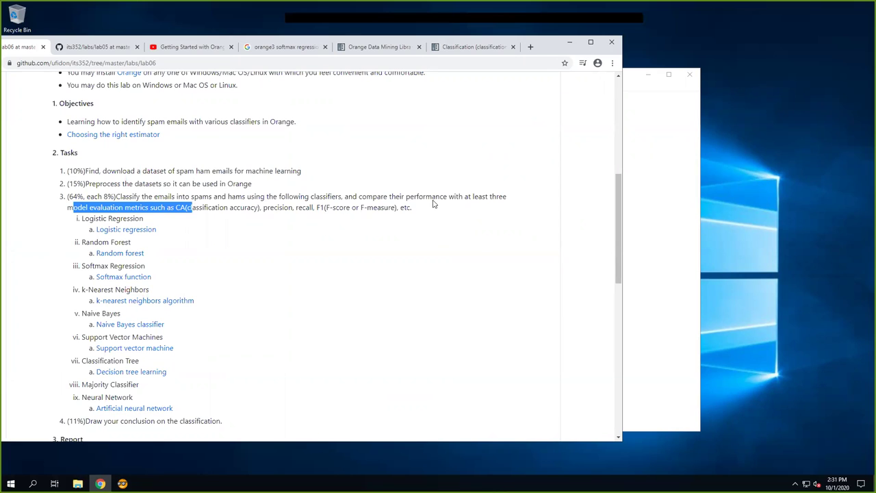
pyautogui.click(571, 46)
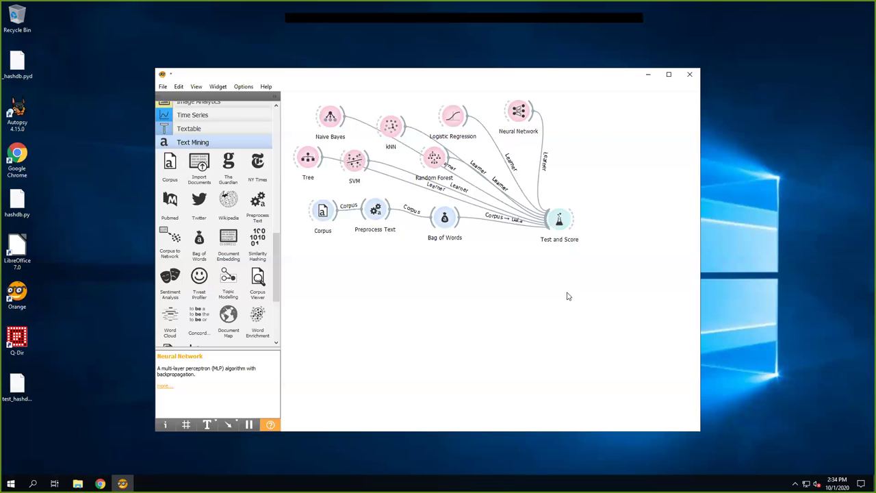
# Open Test and Score and enlarge it to review the seven learners' AUC, CA, F1, Precision and Recall
pyautogui.doubleClick(559, 221)
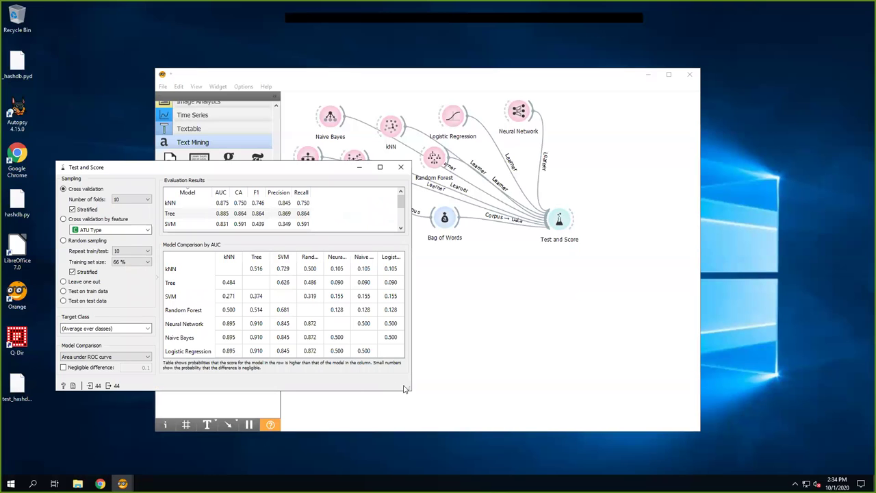
pyautogui.moveTo(410, 387); pyautogui.dragTo(626, 397)
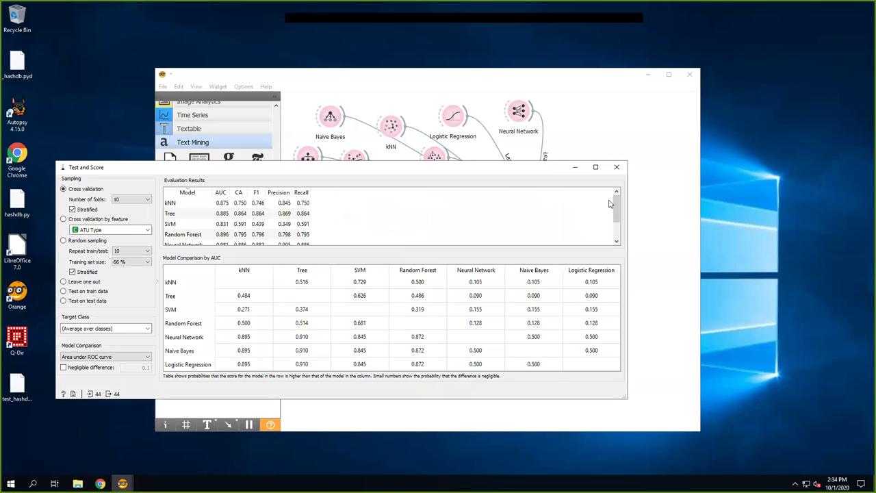
pyautogui.scroll(-1, 618, 236)
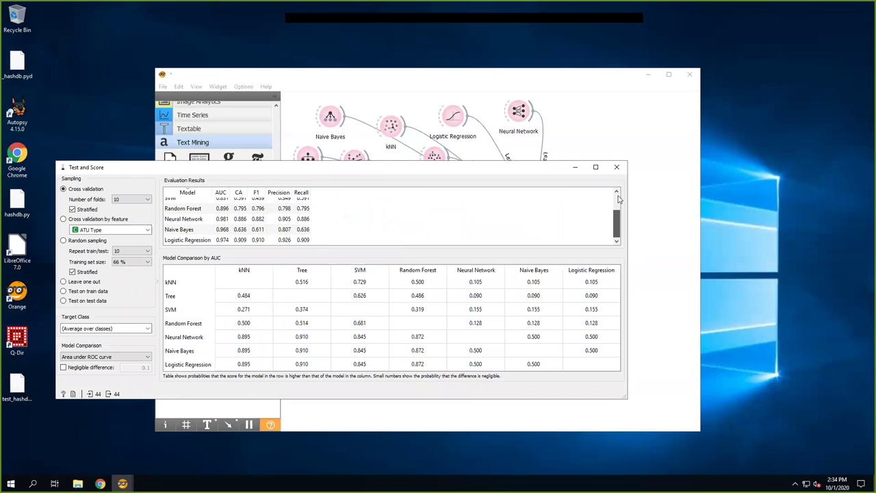
pyautogui.scroll(1, 618, 199)
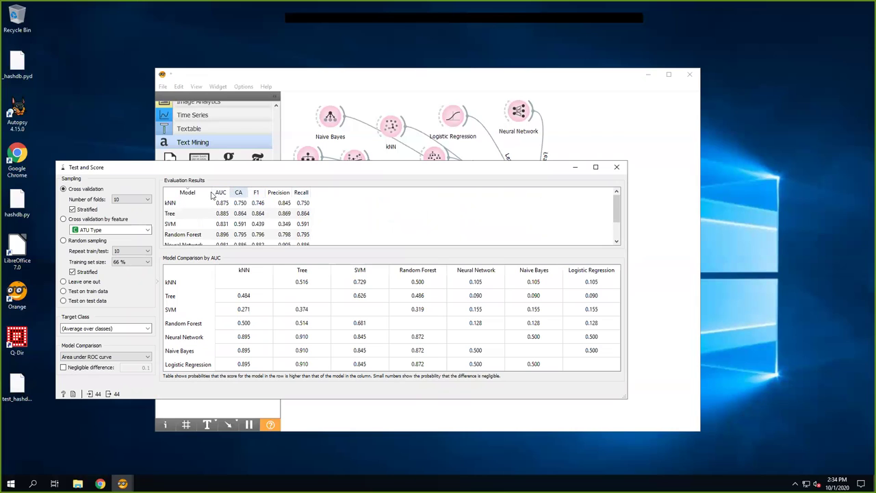
pyautogui.scroll(-1, 292, 216)
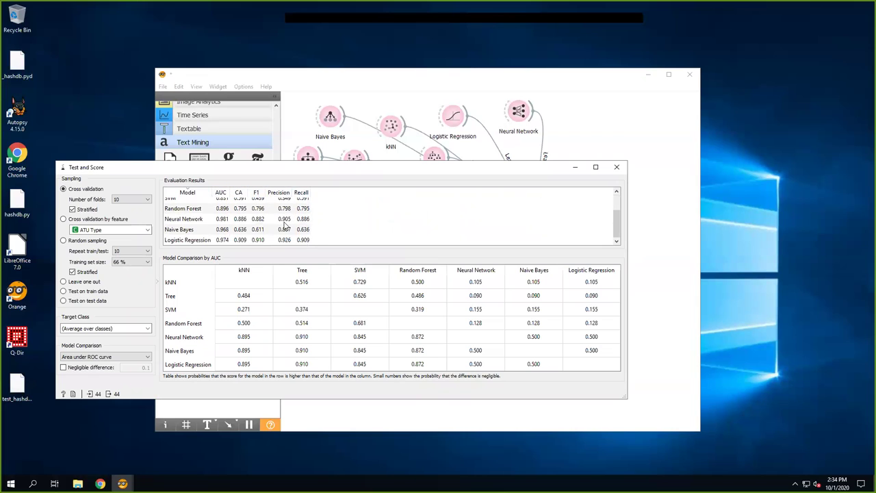
pyautogui.scroll(1, 286, 226)
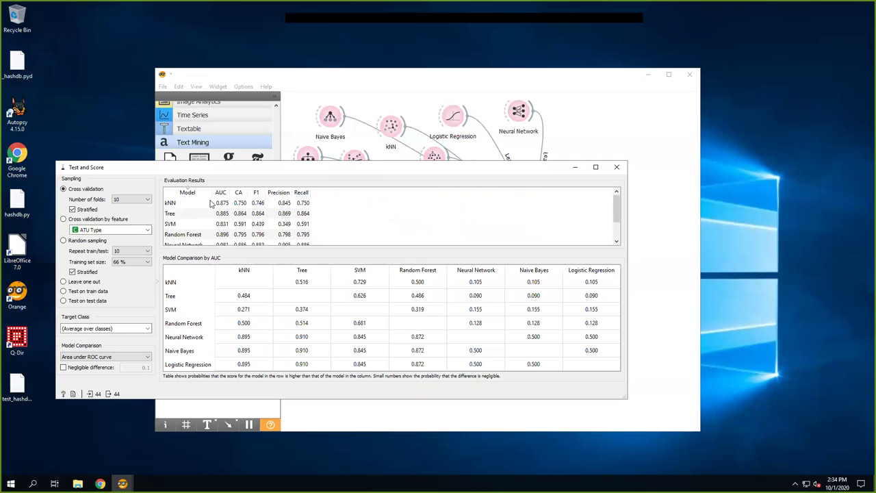
# Select the kNN row and sort the results by CA, Precision, Recall and F1
pyautogui.click(213, 205)
pyautogui.click(238, 194)
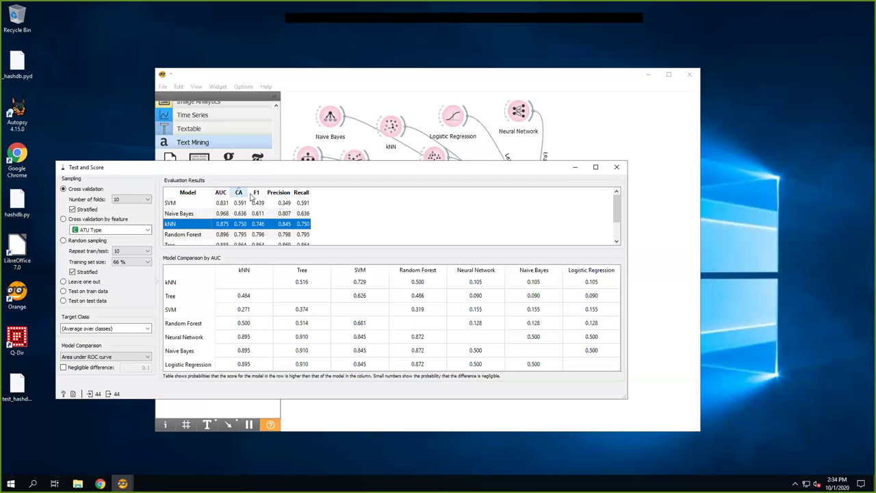
pyautogui.click(279, 194)
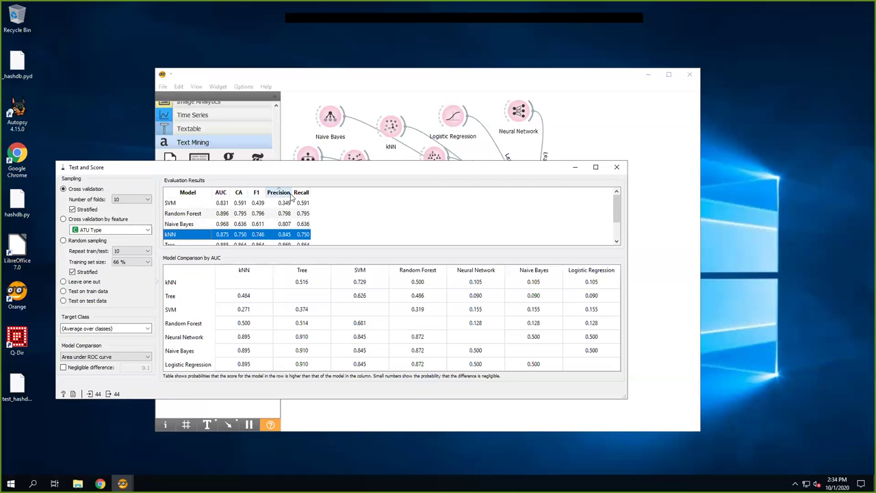
pyautogui.click(300, 193)
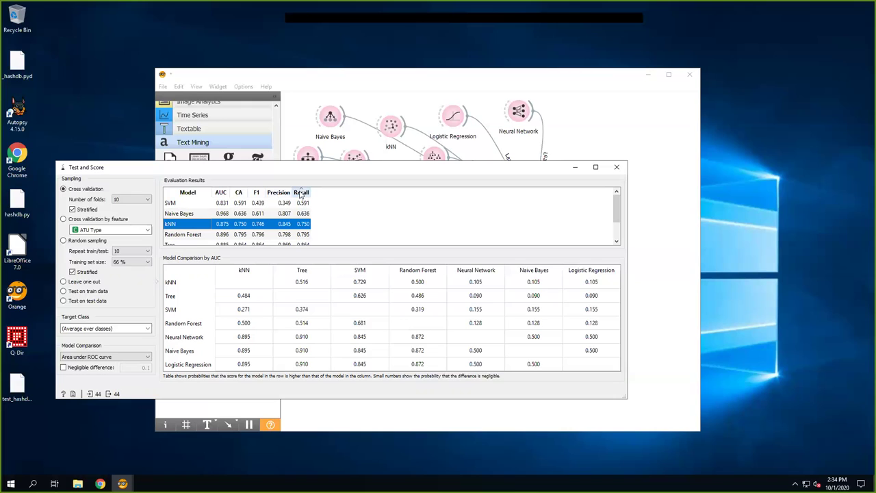
pyautogui.click(301, 192)
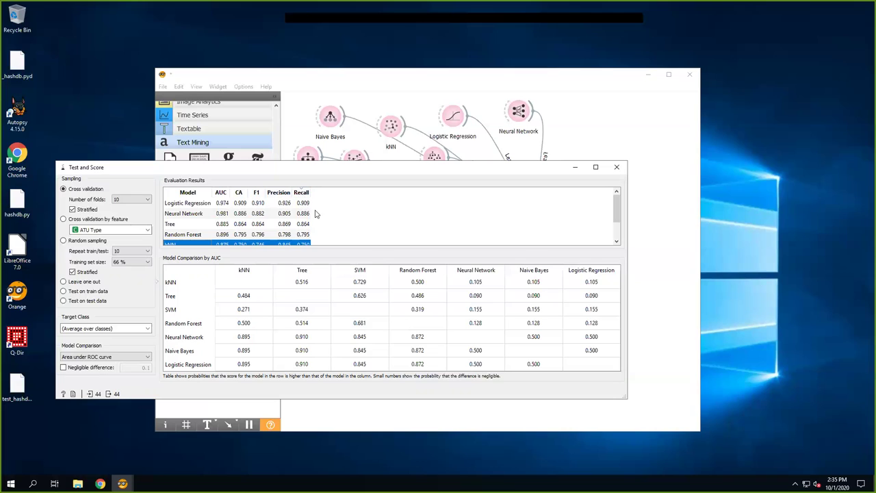
pyautogui.click(277, 193)
pyautogui.click(277, 193)
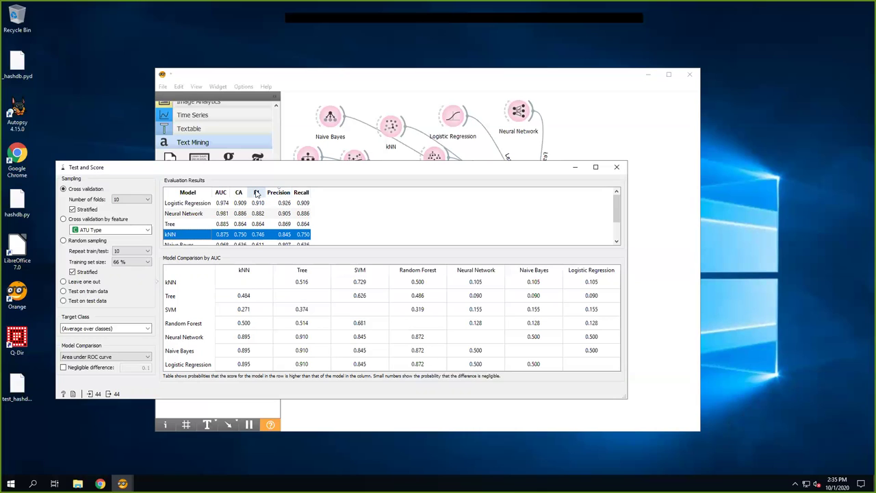
pyautogui.click(256, 193)
pyautogui.click(256, 193)
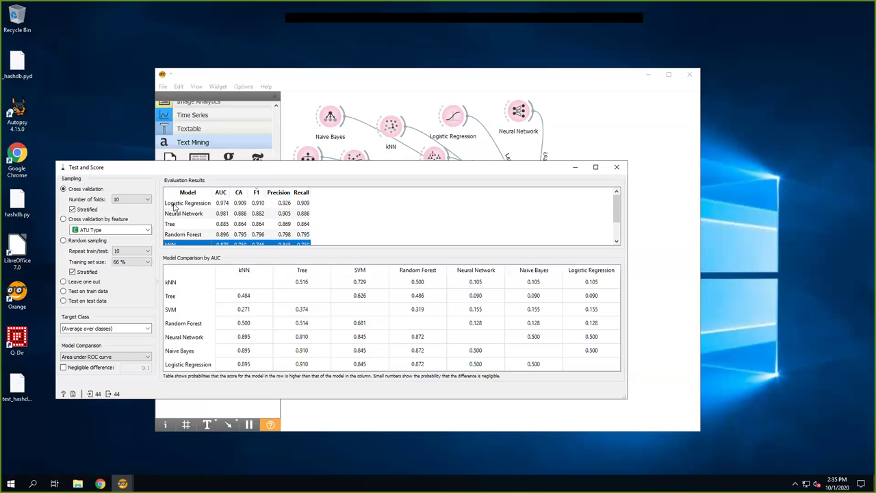
# Re-sort the results by CA, AUC, F1 and Recall, then close Test and Score
pyautogui.click(239, 193)
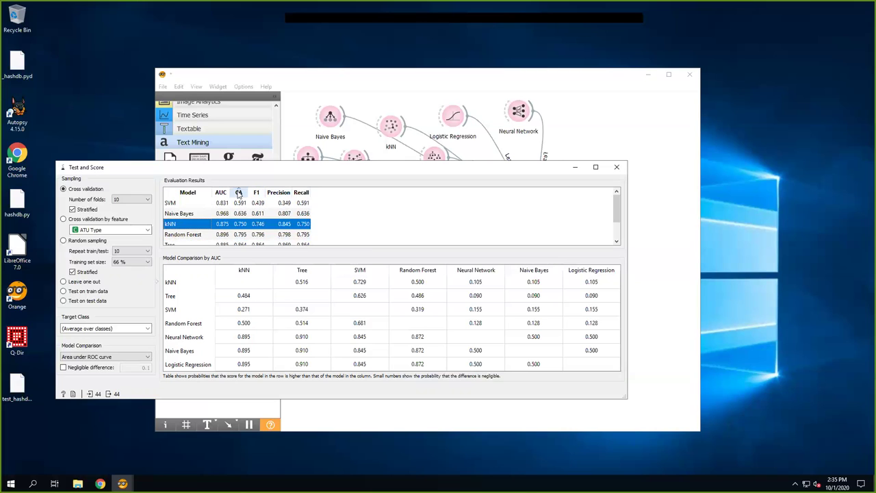
pyautogui.click(239, 193)
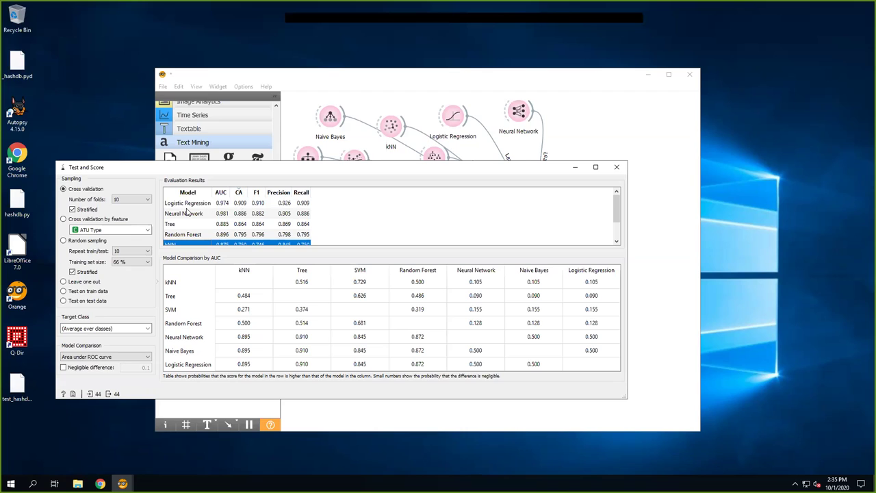
pyautogui.click(220, 192)
pyautogui.click(221, 192)
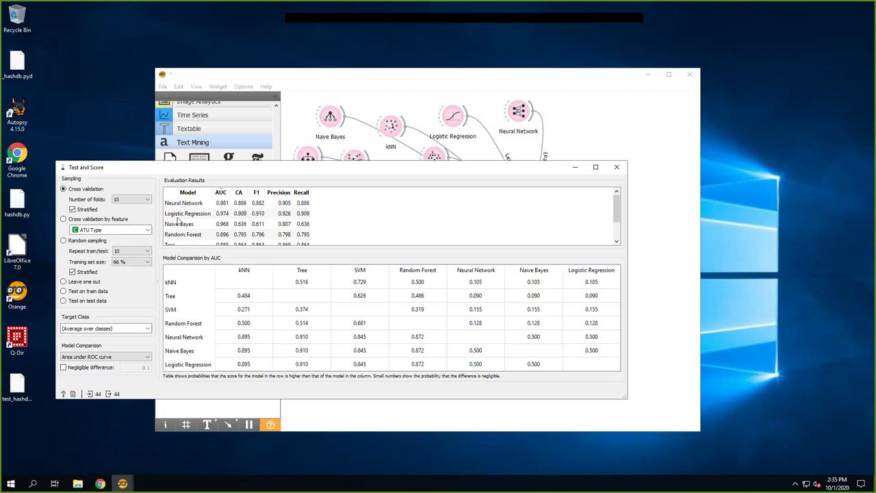
pyautogui.click(239, 195)
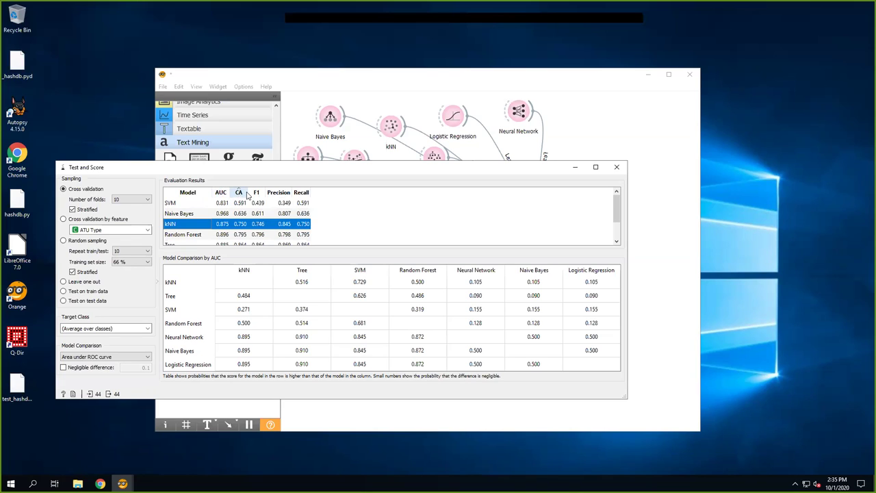
pyautogui.click(239, 195)
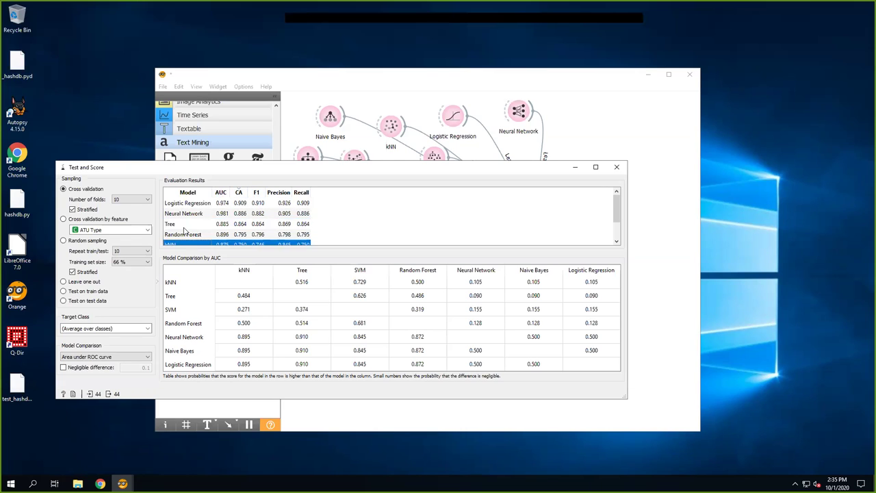
pyautogui.click(257, 194)
pyautogui.click(257, 195)
pyautogui.click(299, 194)
pyautogui.click(617, 169)
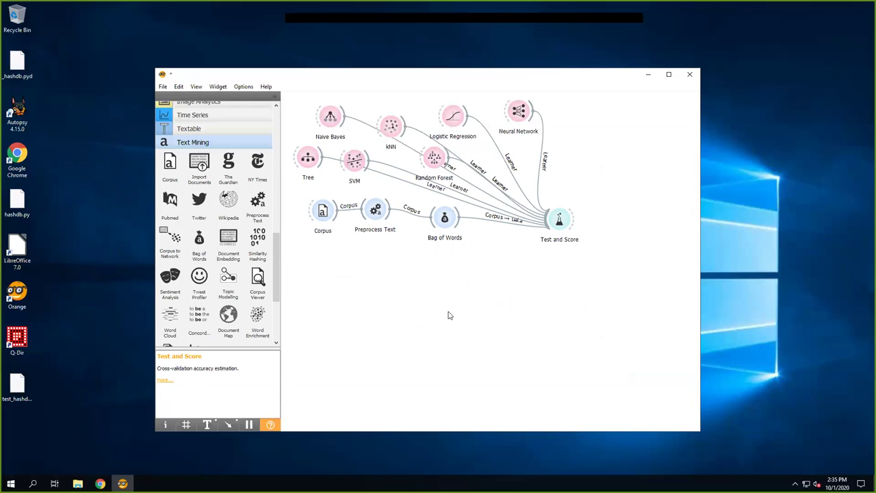
# Add a Predictions widget to the canvas via the 'pr' widget search
pyautogui.rightClick(575, 308)
pyautogui.write('pr')
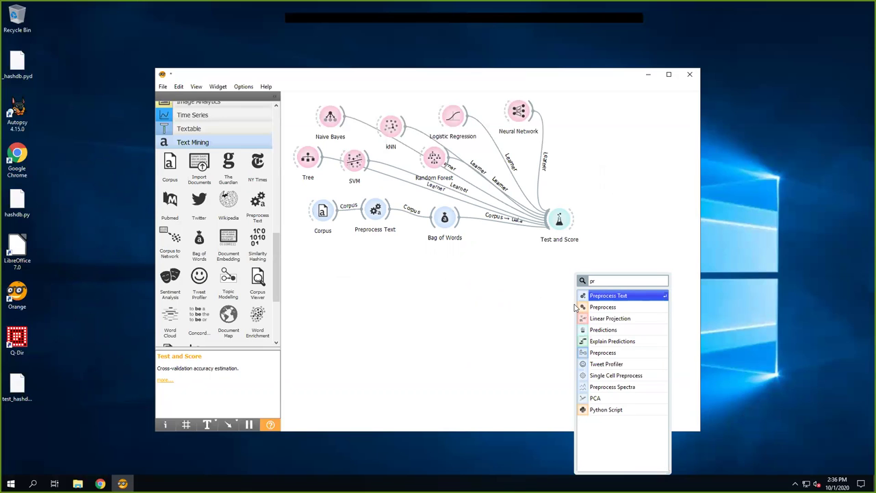
pyautogui.click(595, 330)
pyautogui.moveTo(576, 306); pyautogui.dragTo(607, 296)
pyautogui.click(498, 302)
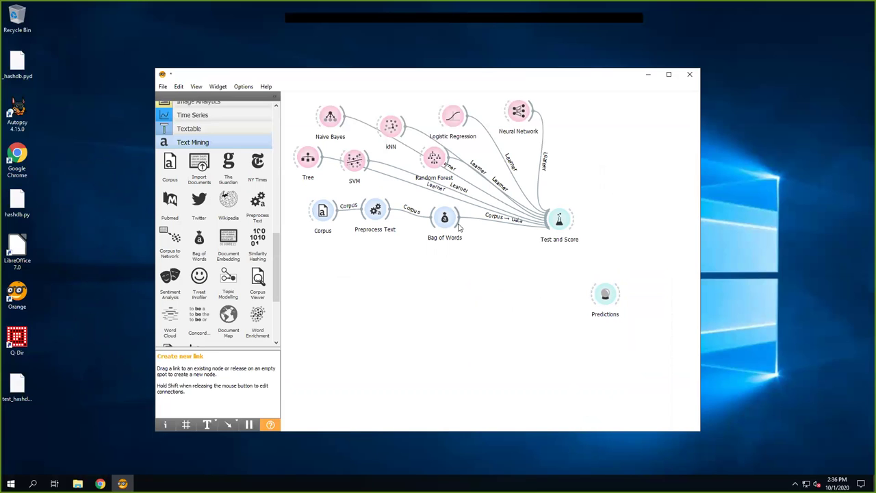
# Add a Logistic Regression (1) learner fed by Bag of Words and link its model into Predictions
pyautogui.moveTo(460, 228); pyautogui.dragTo(481, 283)
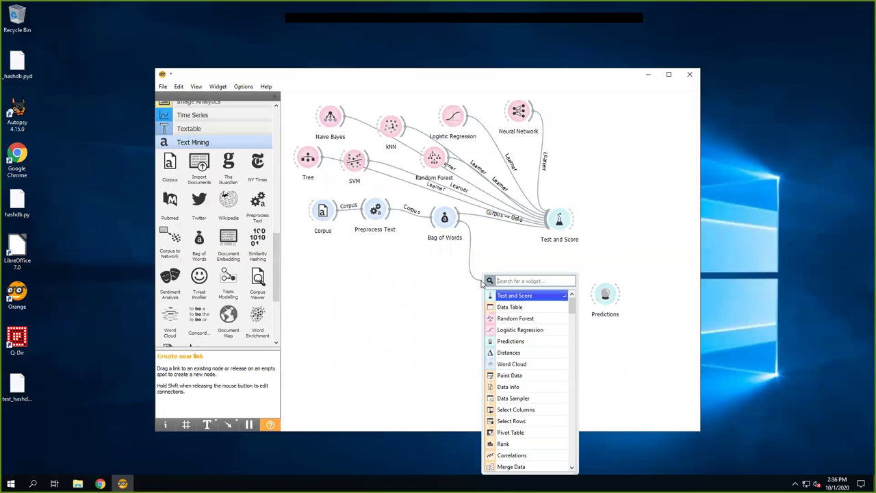
pyautogui.click(515, 329)
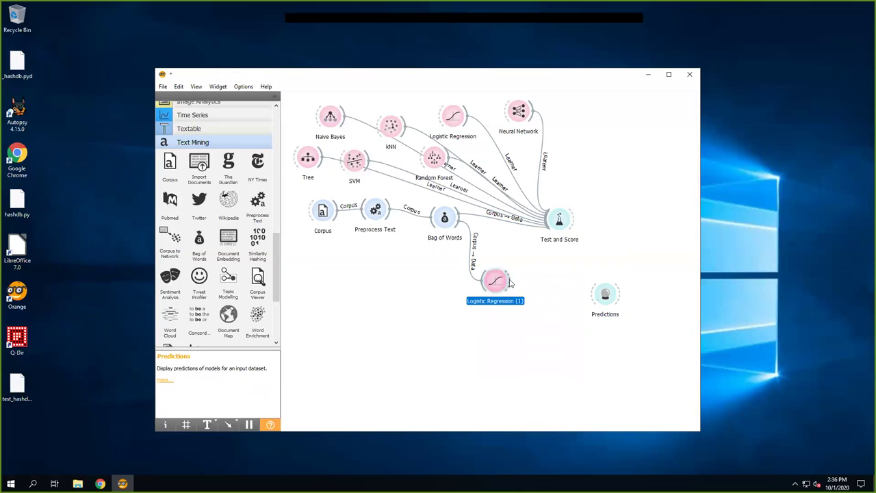
pyautogui.click(529, 292)
pyautogui.moveTo(528, 292); pyautogui.dragTo(592, 303)
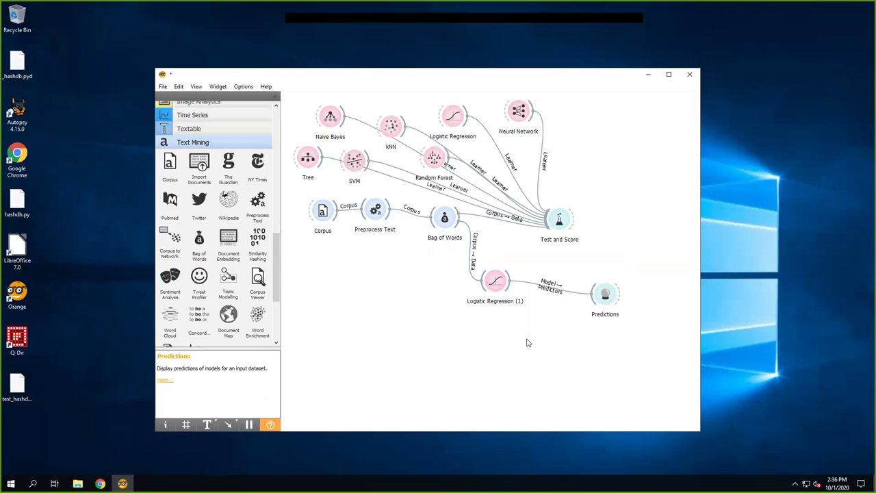
# Add a second Corpus (1) widget to the canvas via the 'co' search
pyautogui.rightClick(384, 368)
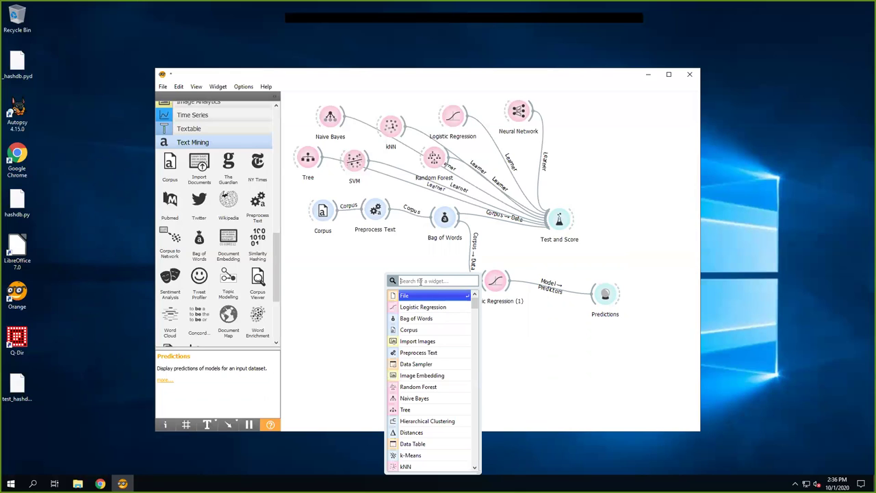
pyautogui.write('co')
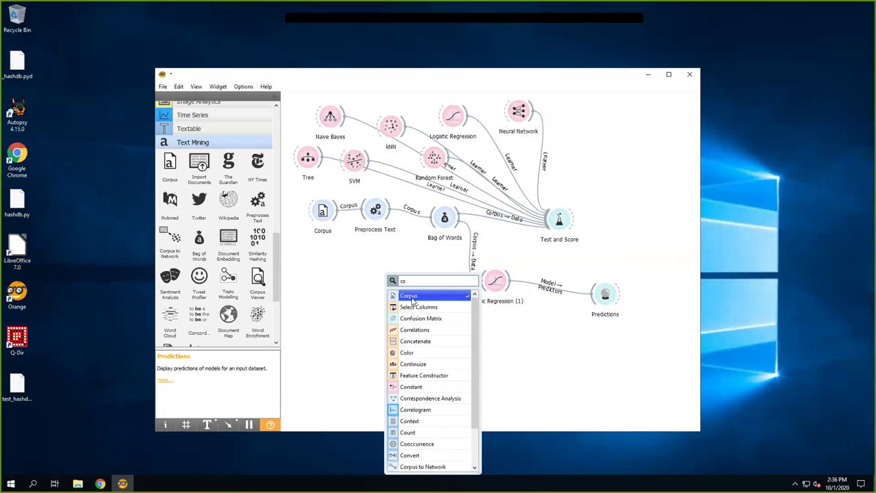
pyautogui.click(411, 297)
pyautogui.moveTo(397, 368); pyautogui.dragTo(473, 357)
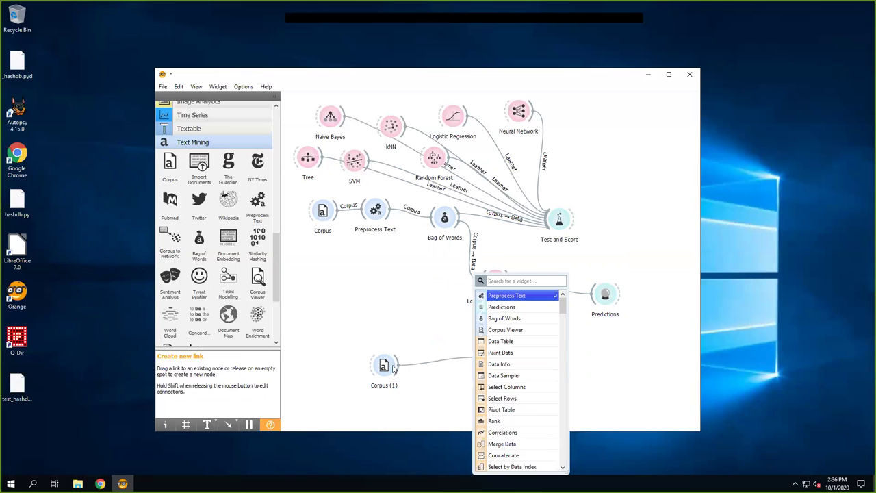
pyautogui.click(436, 355)
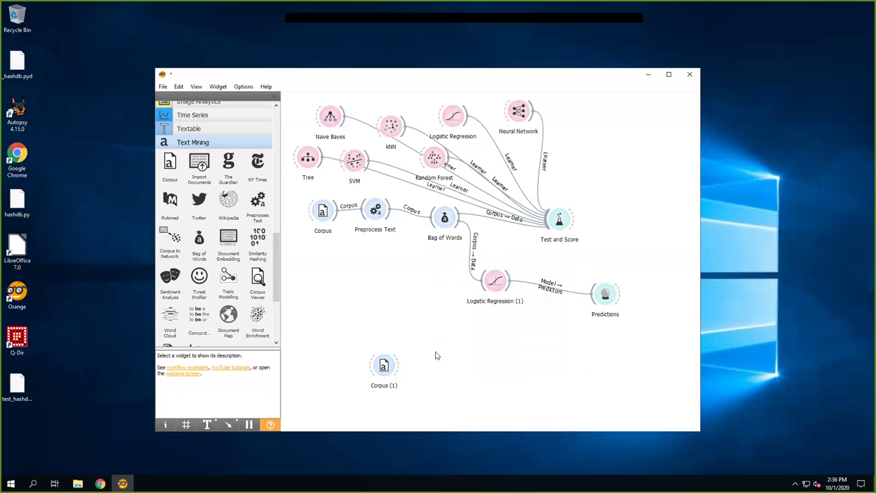
# Check that Corpus (1) loads andersen.tab and link its data into Predictions
pyautogui.doubleClick(384, 370)
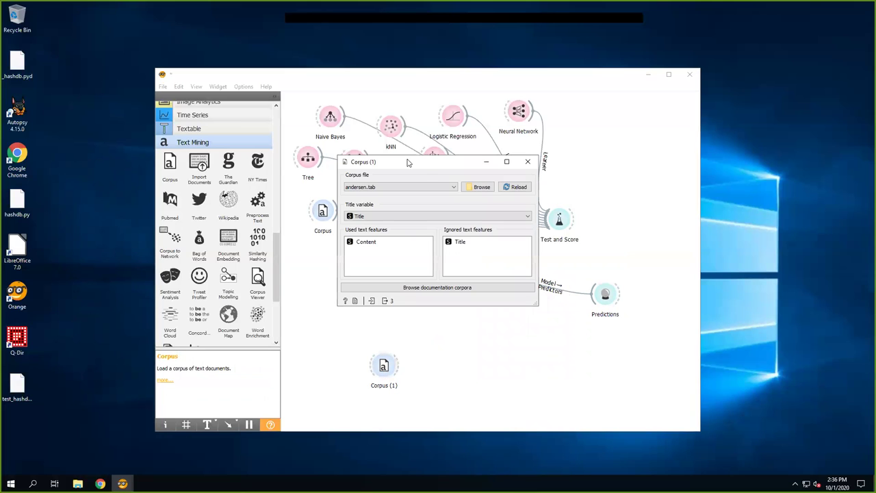
pyautogui.click(528, 161)
pyautogui.moveTo(398, 367); pyautogui.dragTo(588, 309)
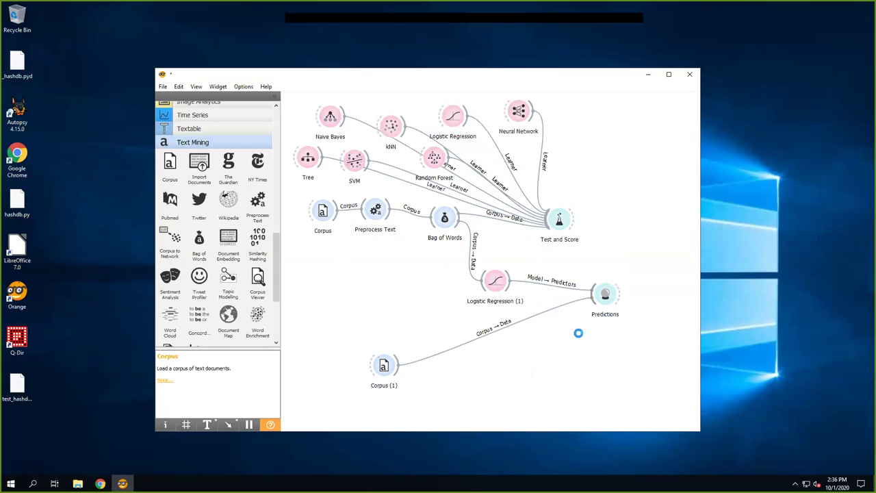
pyautogui.doubleClick(605, 293)
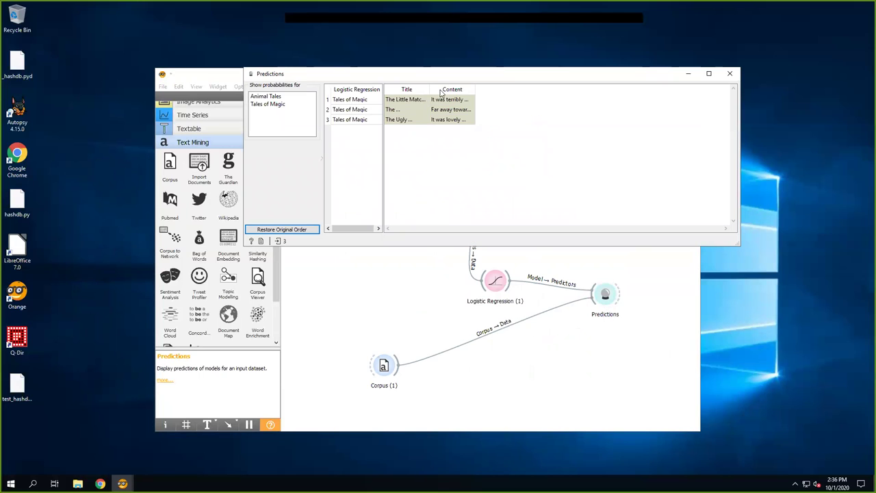
pyautogui.moveTo(474, 84); pyautogui.dragTo(540, 88)
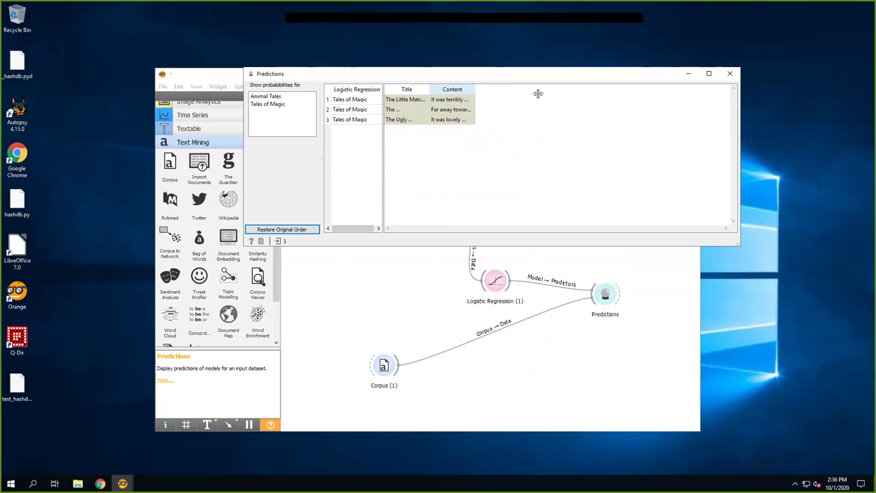
pyautogui.moveTo(427, 87); pyautogui.dragTo(446, 87)
pyautogui.click(413, 90)
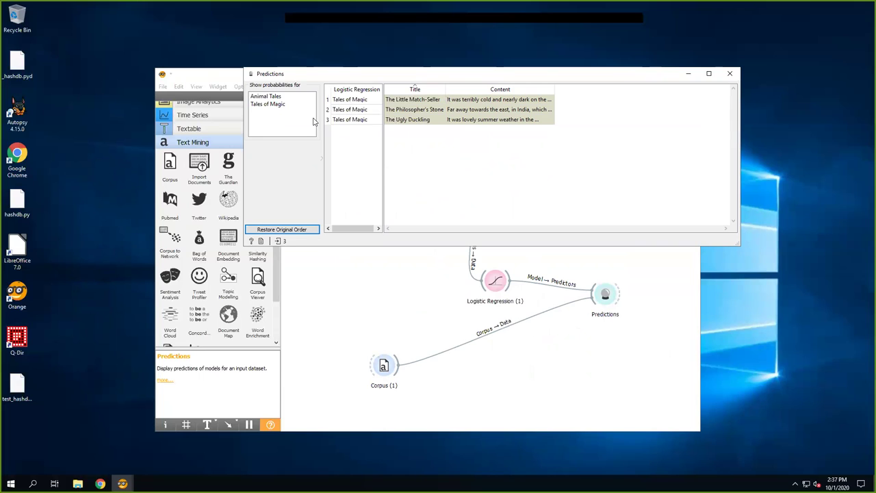
pyautogui.click(266, 97)
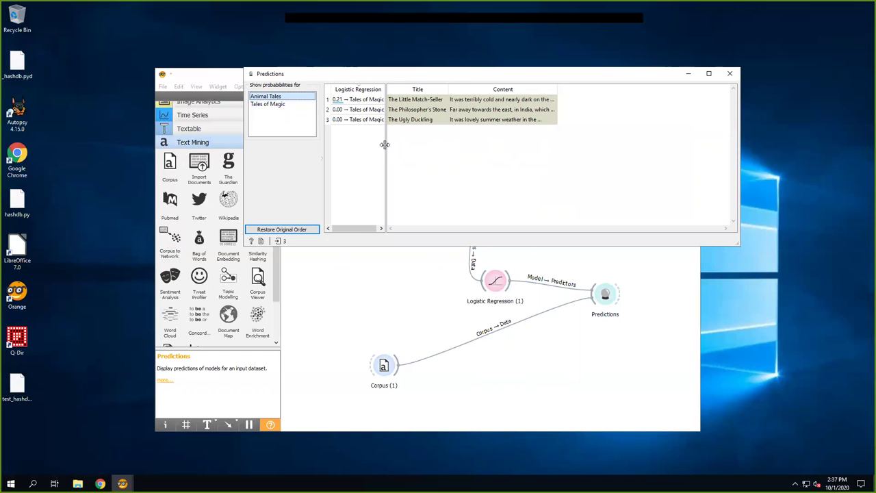
pyautogui.click(413, 149)
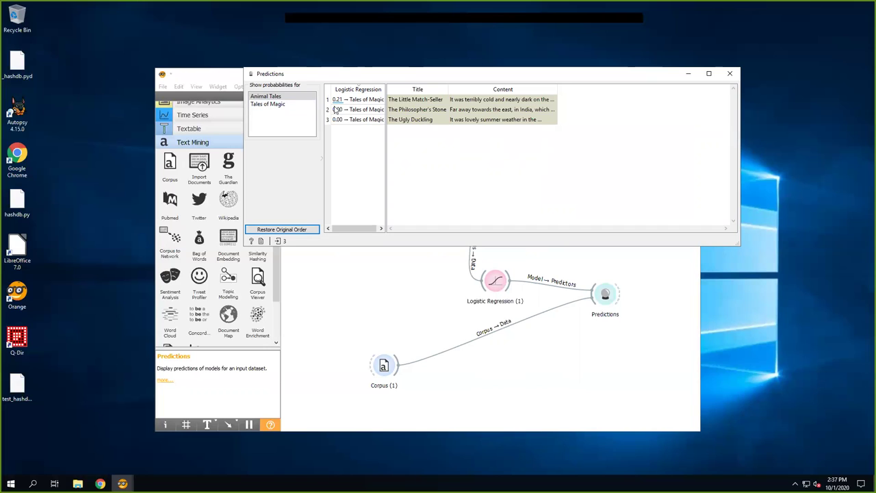
pyautogui.click(270, 107)
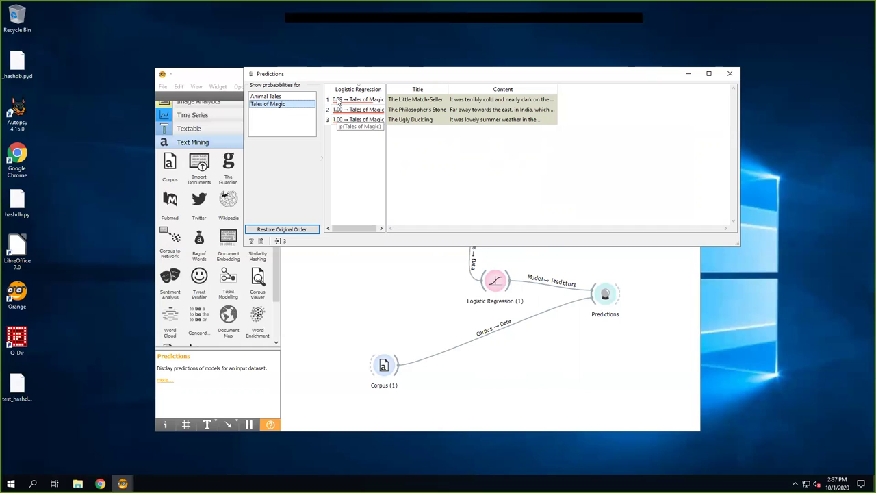
pyautogui.click(261, 97)
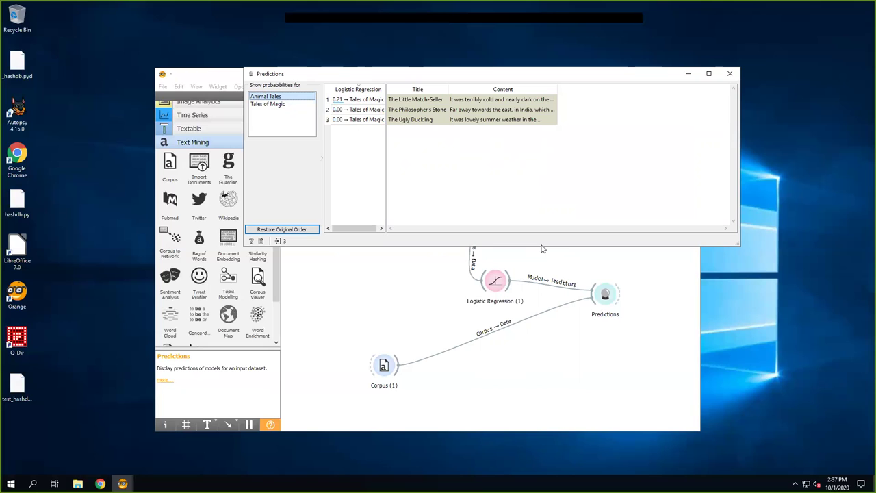
pyautogui.moveTo(373, 76); pyautogui.dragTo(386, 64)
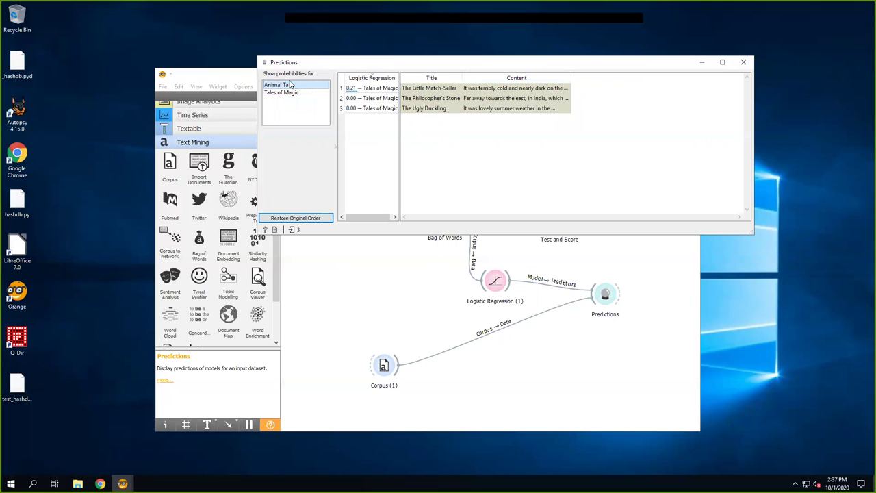
pyautogui.click(745, 63)
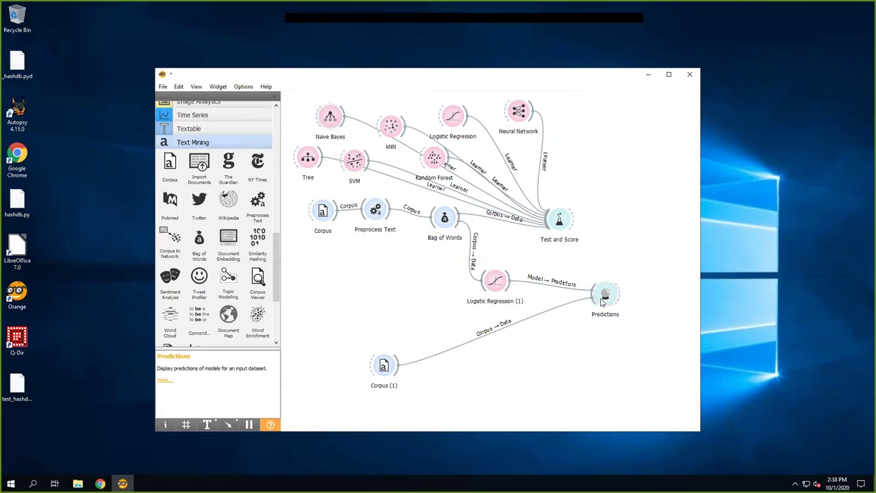
# Move Corpus (1) lower, add a Neural Network widget, and connect Bag of Words to it
pyautogui.moveTo(400, 376); pyautogui.dragTo(543, 408)
pyautogui.click(508, 351)
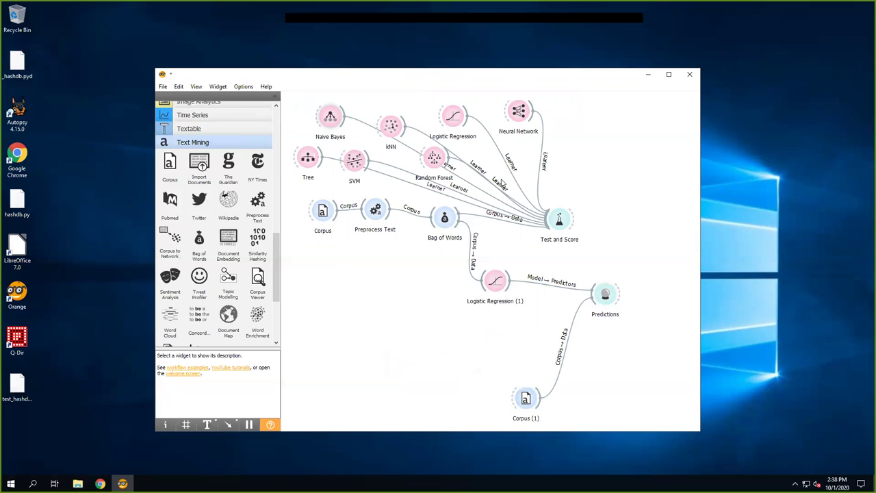
pyautogui.rightClick(477, 331)
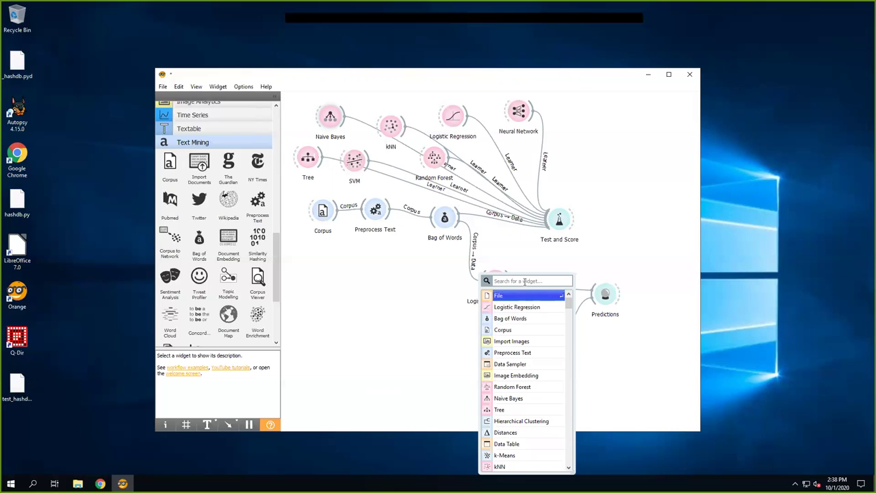
pyautogui.write('n')
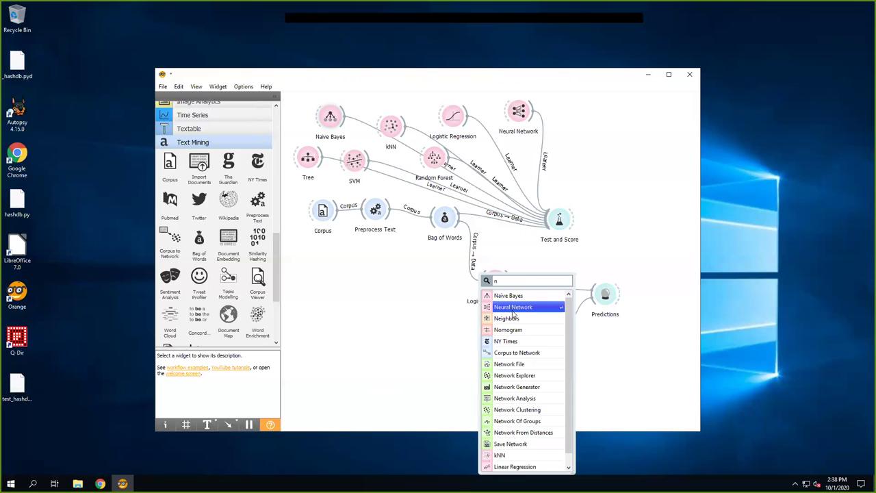
pyautogui.click(515, 306)
pyautogui.moveTo(459, 229); pyautogui.dragTo(596, 302)
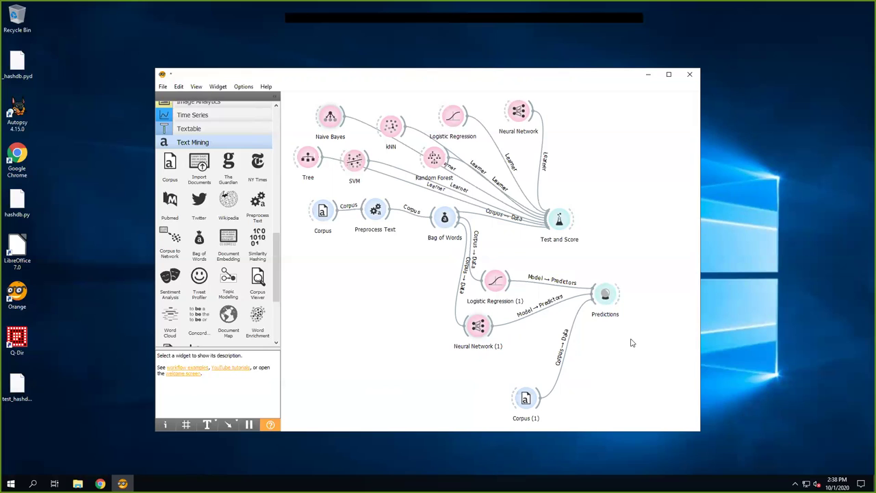
# In Predictions, show Animal Tales then Tales of Magic probabilities with wider columns, then close it
pyautogui.doubleClick(605, 295)
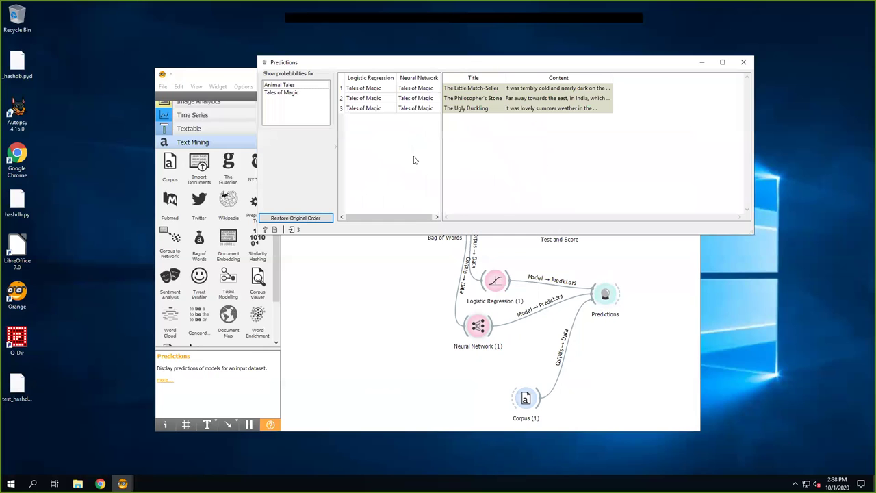
pyautogui.click(287, 84)
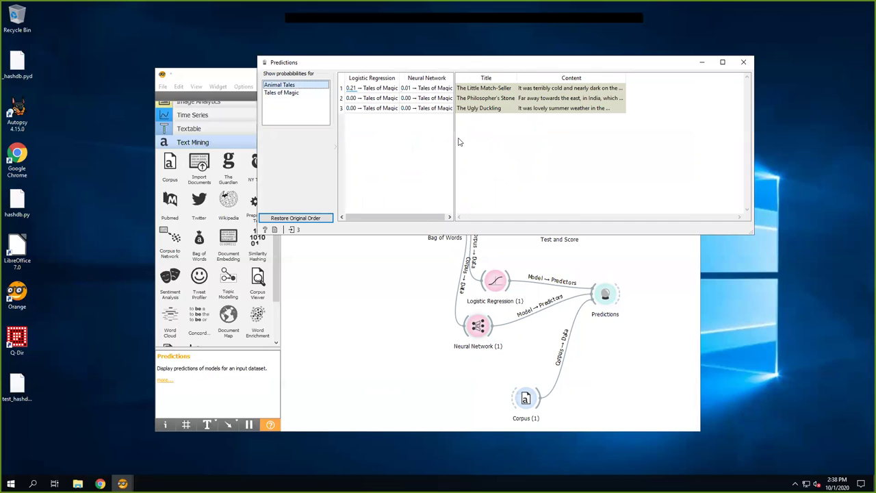
pyautogui.moveTo(454, 139); pyautogui.dragTo(507, 138)
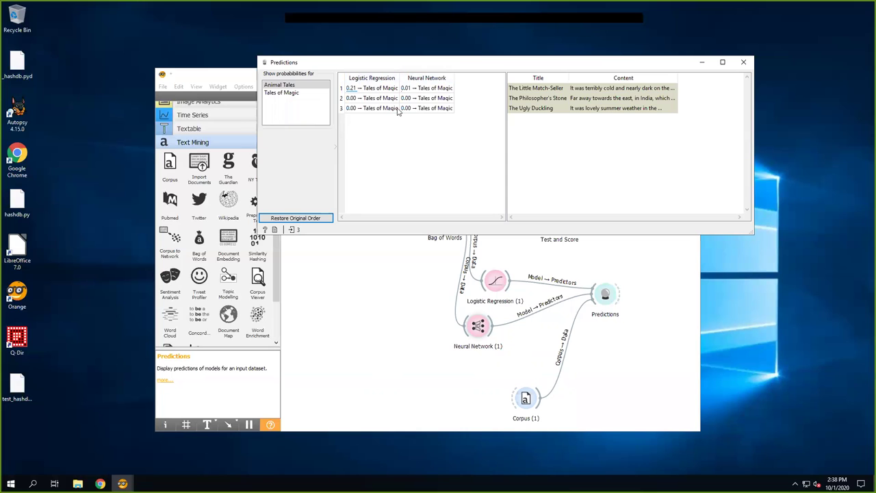
pyautogui.click(283, 94)
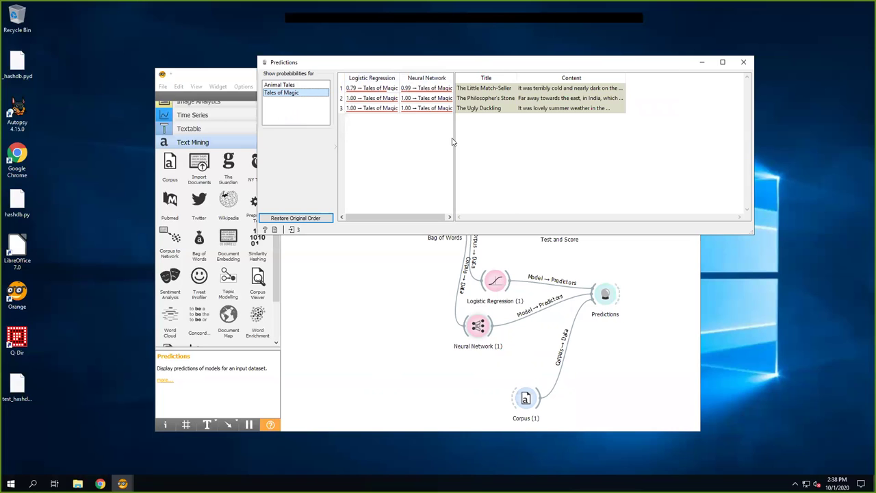
pyautogui.moveTo(452, 143); pyautogui.dragTo(479, 143)
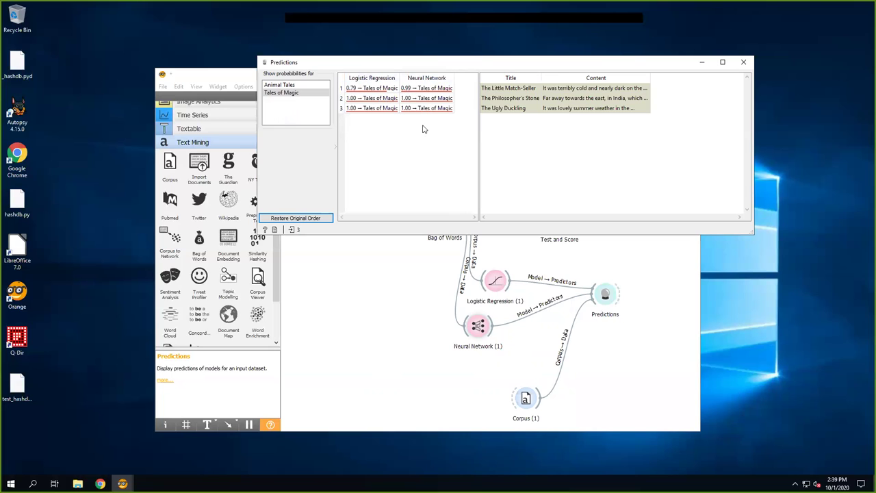
pyautogui.click(744, 65)
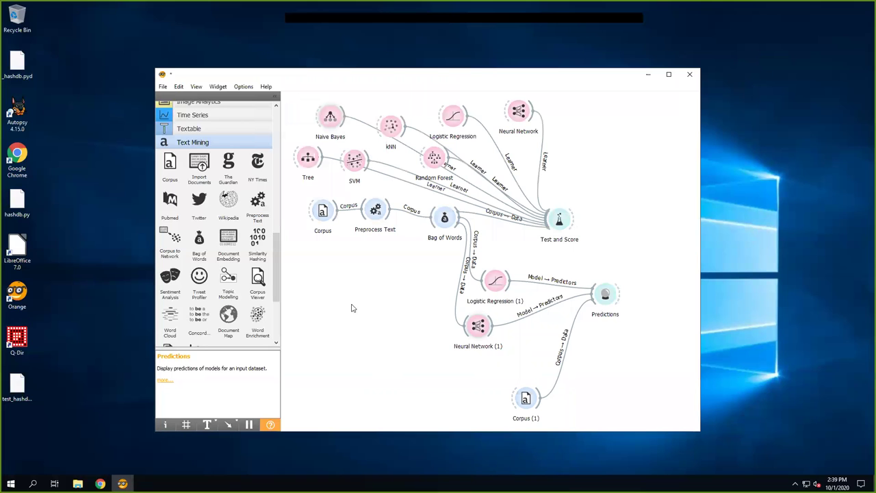
# Open the Corpus widget's settings to check them, then close it
pyautogui.doubleClick(323, 211)
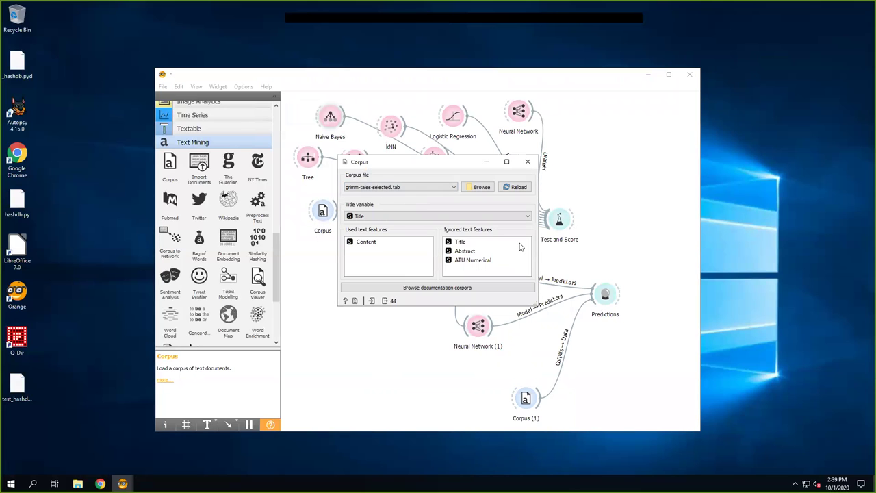
pyautogui.click(528, 161)
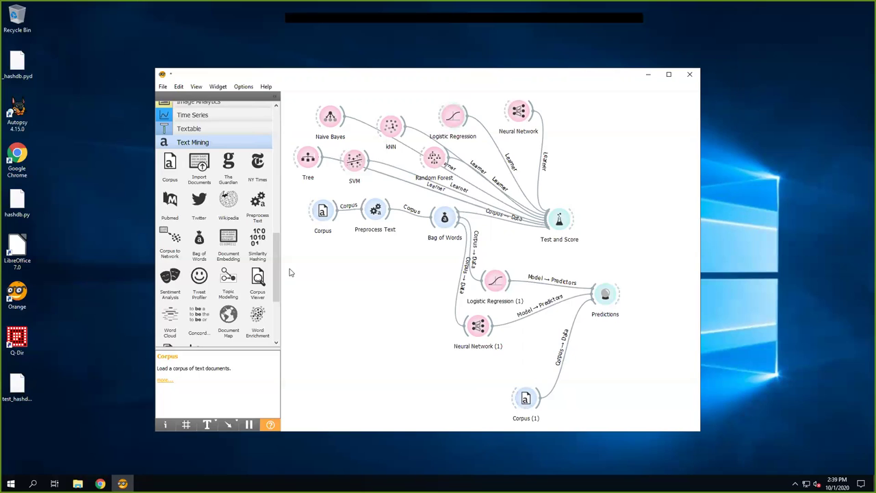
# Switch between the browser and Orange, then go to the 'Getting Started with Orange 18: Text Classification' YouTube tab
pyautogui.moveTo(100, 483)
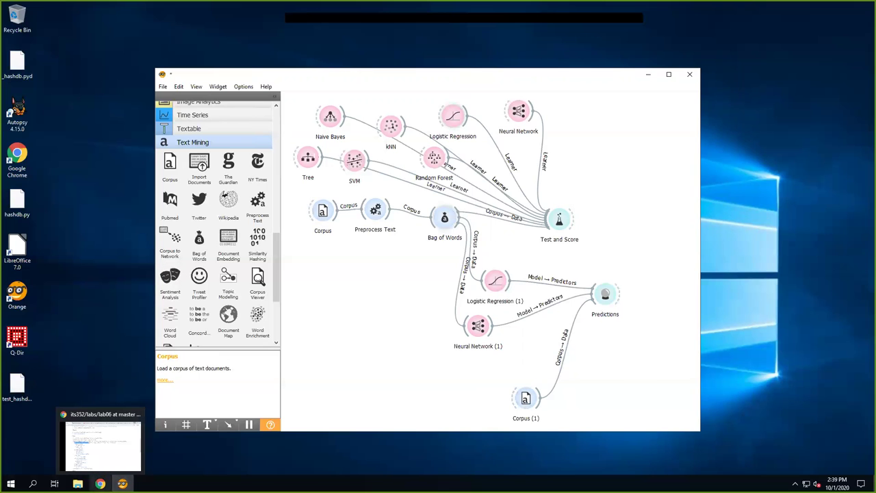
pyautogui.click(103, 438)
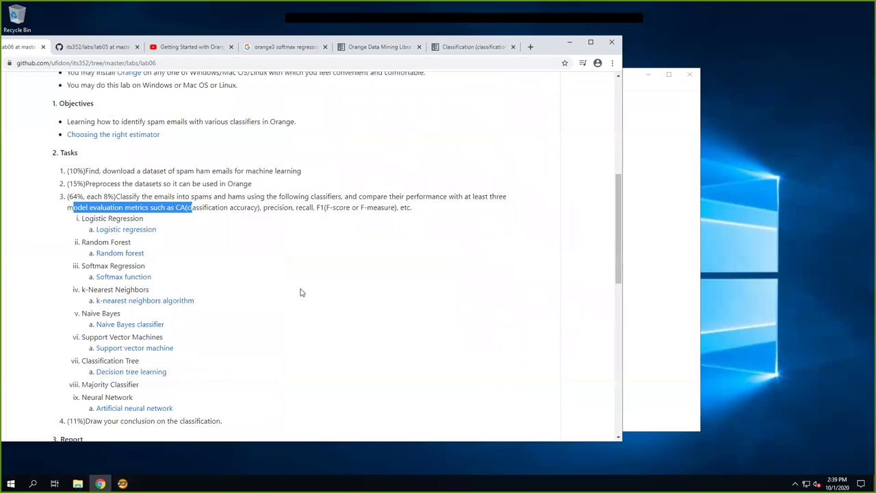
pyautogui.click(571, 44)
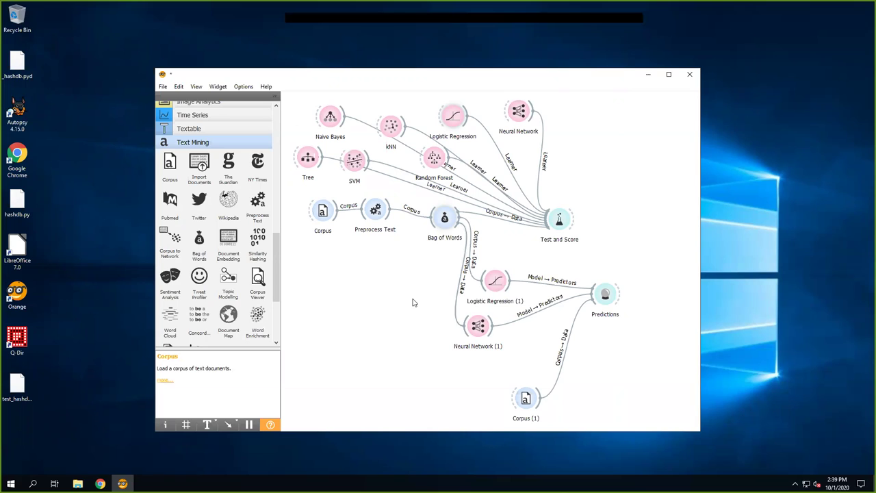
pyautogui.click(74, 235)
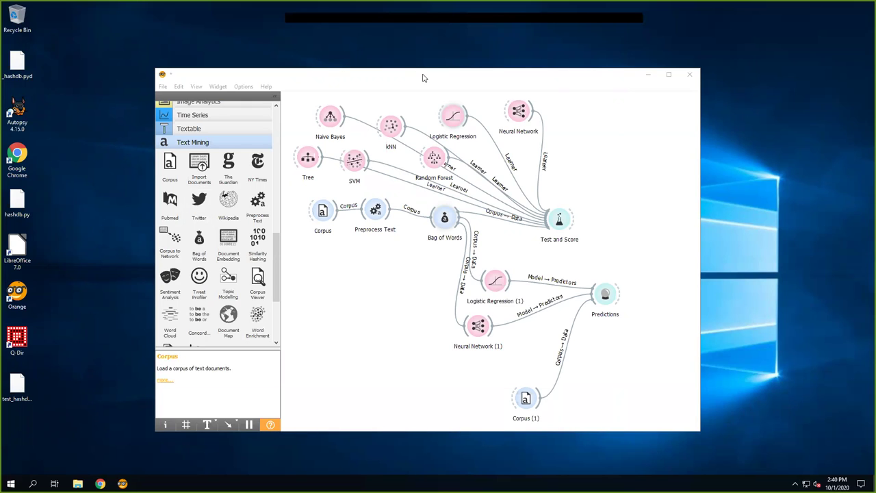
pyautogui.moveTo(423, 77); pyautogui.dragTo(425, 78)
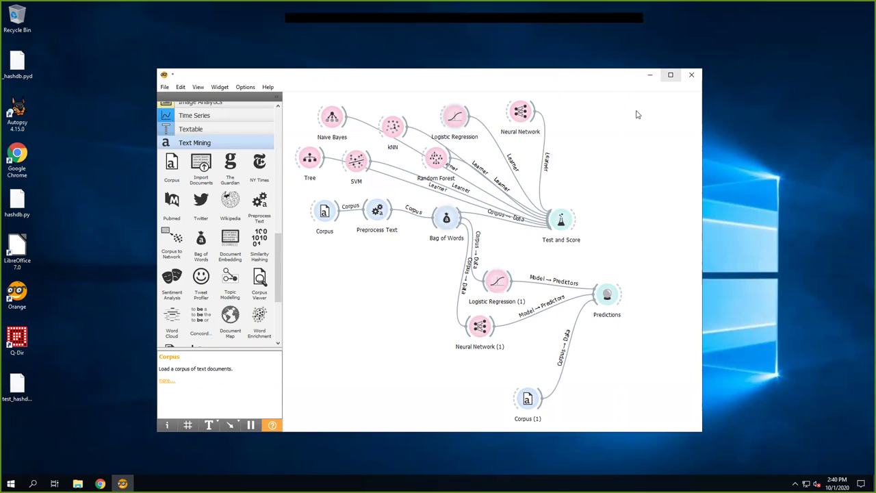
pyautogui.click(100, 483)
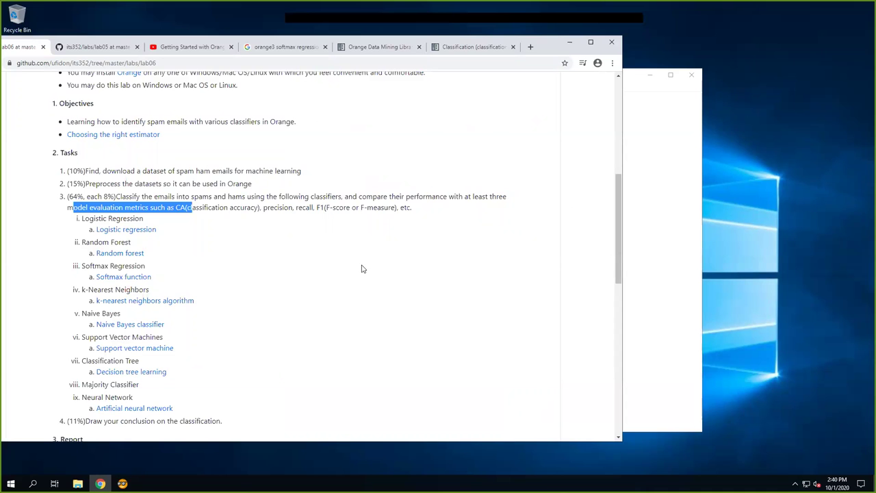
pyautogui.click(186, 48)
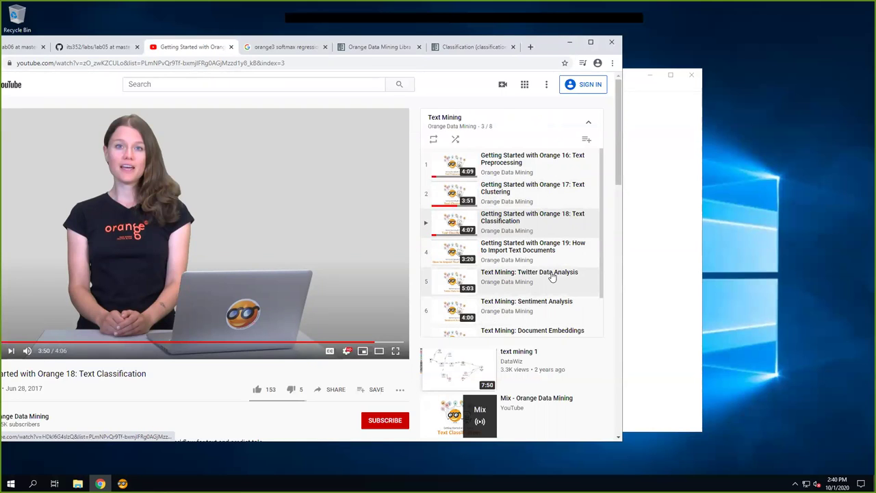
# Start the playlist video 'Getting Started with Orange 19: How to Import Text Documents'
pyautogui.scroll(-1, 556, 282)
pyautogui.scroll(1, 556, 280)
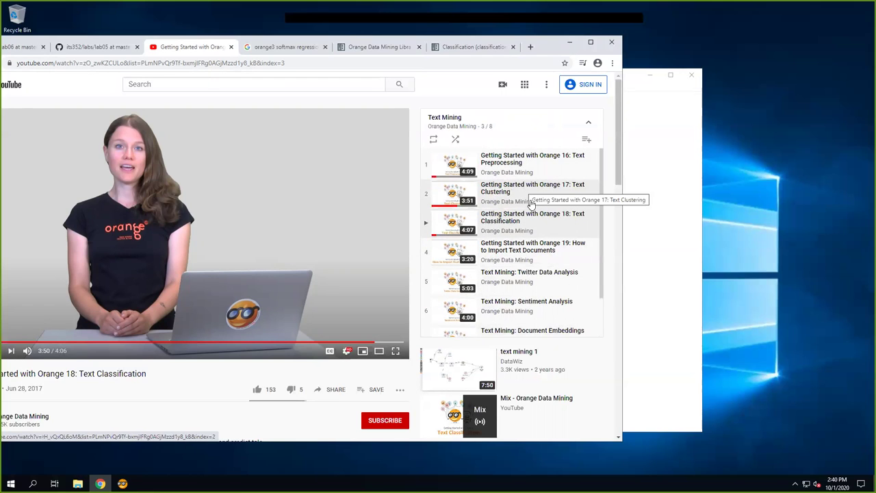
pyautogui.click(519, 255)
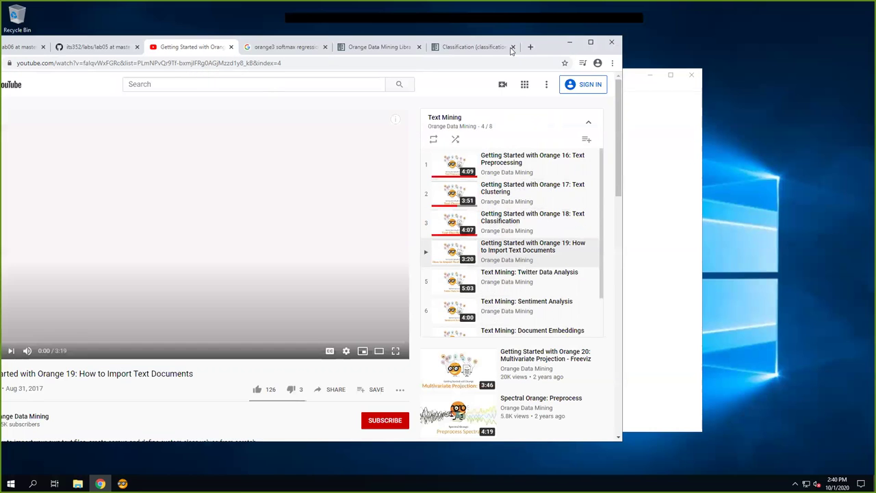
pyautogui.moveTo(546, 44); pyautogui.dragTo(610, 40)
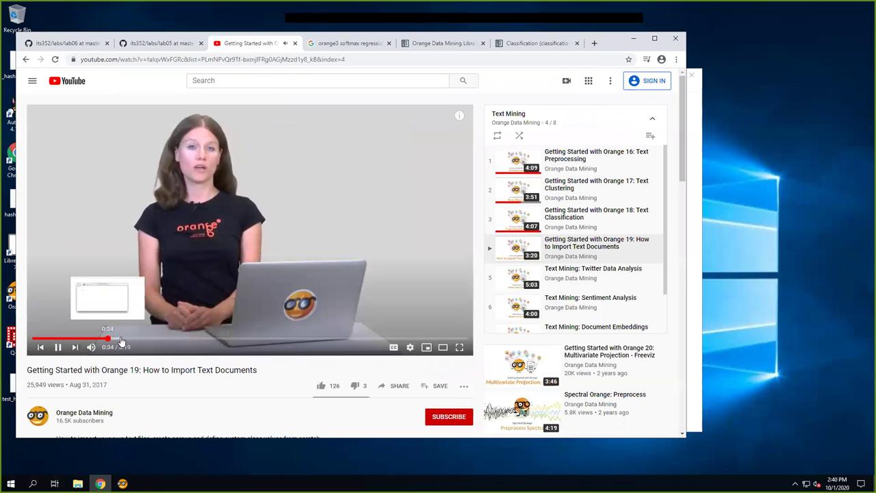
# Skim through the video along the progress bar from 0:34 to near its end
pyautogui.click(107, 339)
pyautogui.click(153, 339)
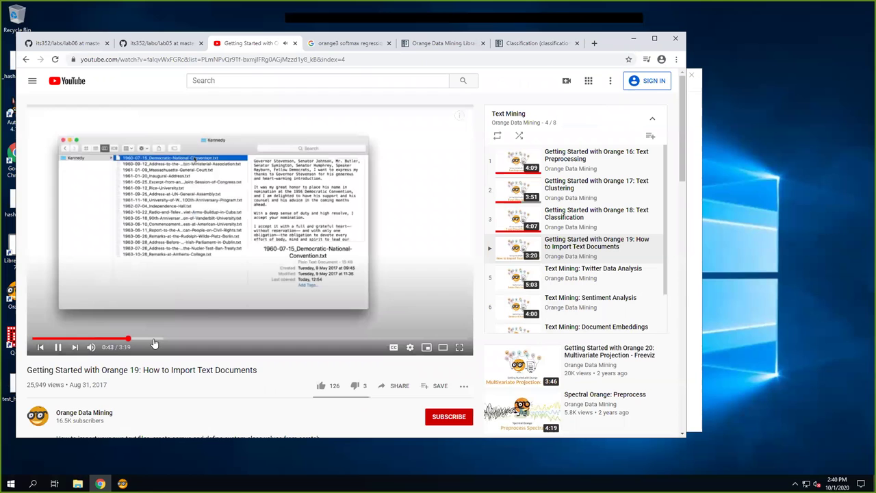
pyautogui.click(179, 339)
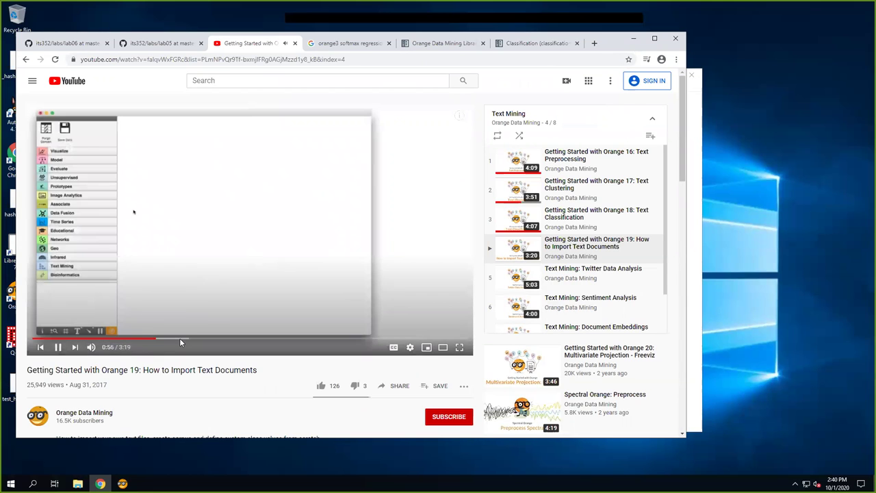
pyautogui.click(218, 339)
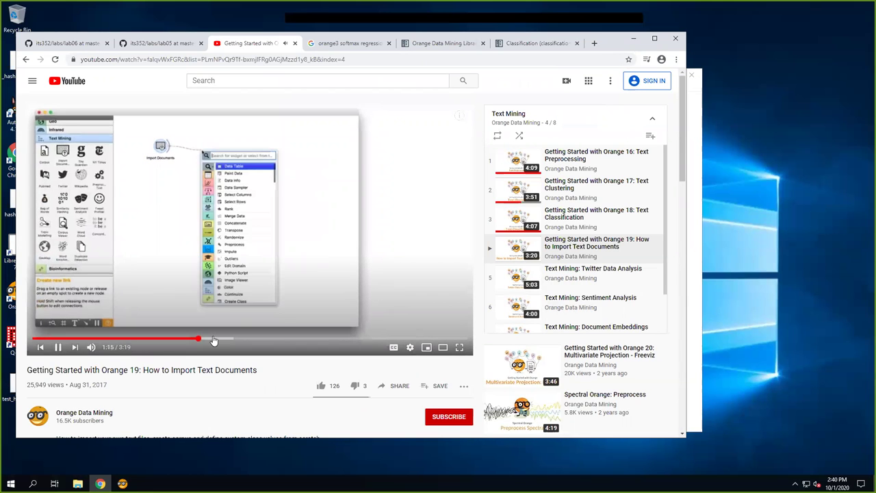
pyautogui.moveTo(218, 340); pyautogui.dragTo(267, 340)
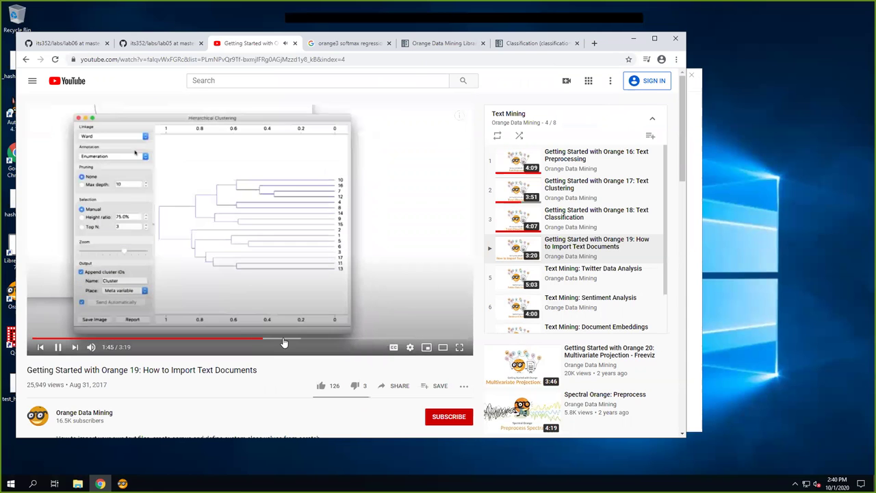
pyautogui.click(301, 341)
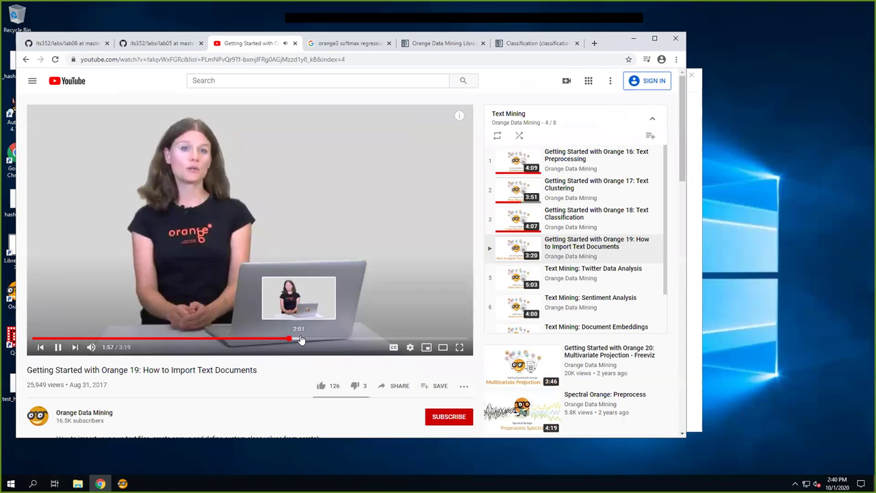
pyautogui.click(339, 340)
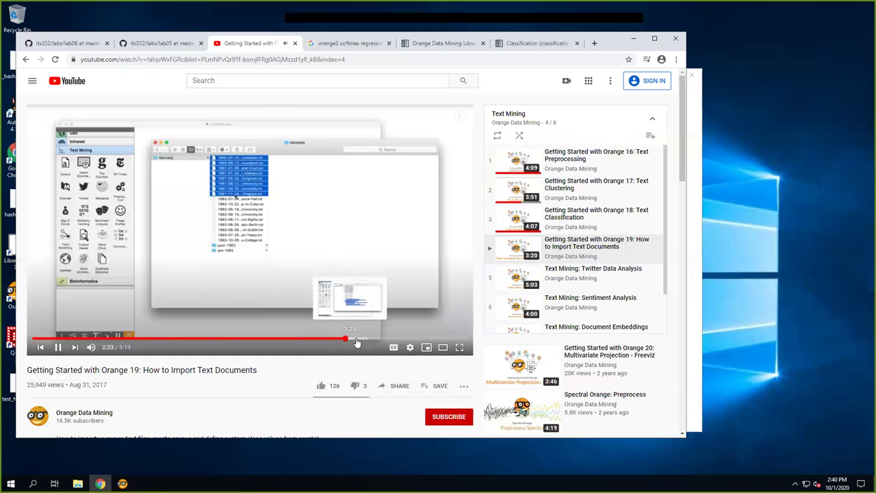
pyautogui.click(366, 340)
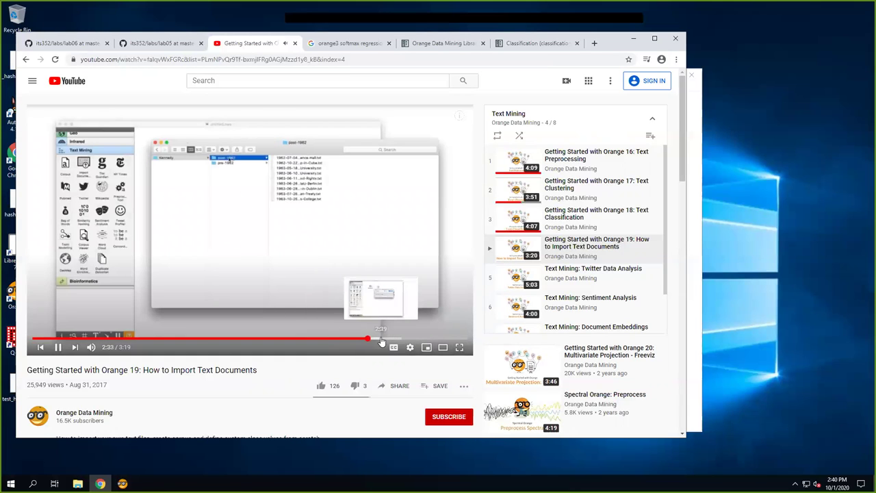
pyautogui.click(381, 341)
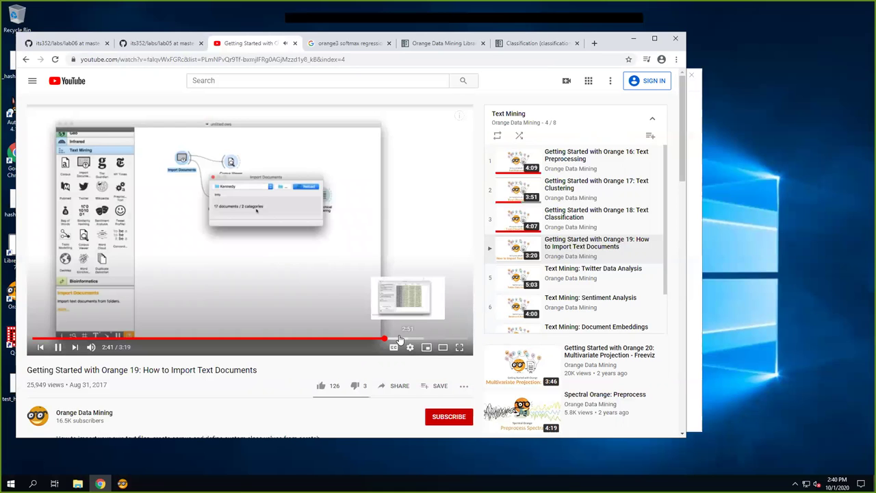
pyautogui.click(399, 340)
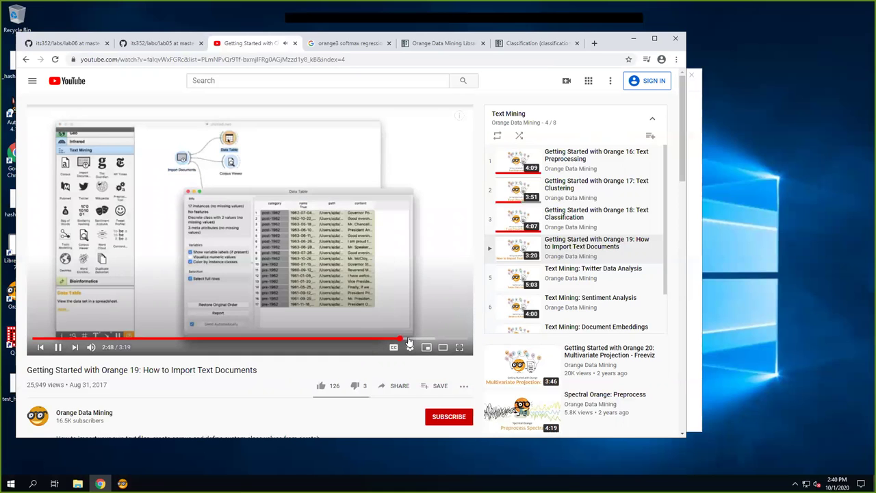
pyautogui.click(409, 340)
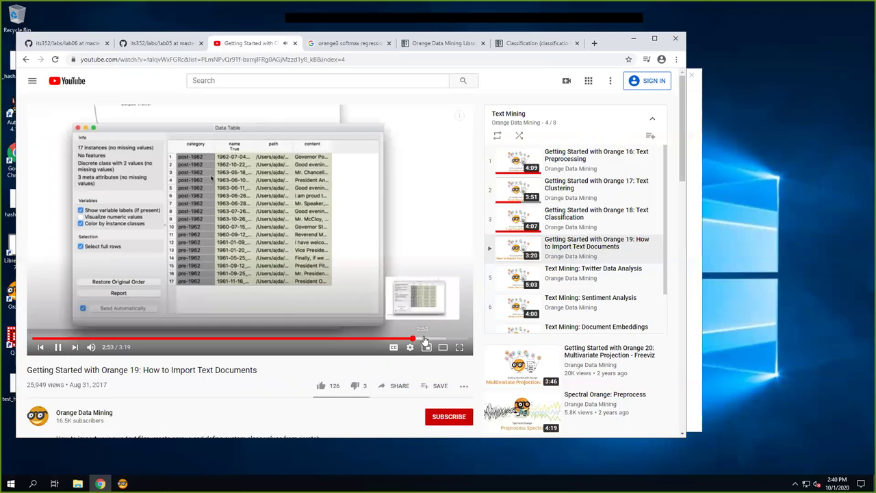
pyautogui.click(434, 341)
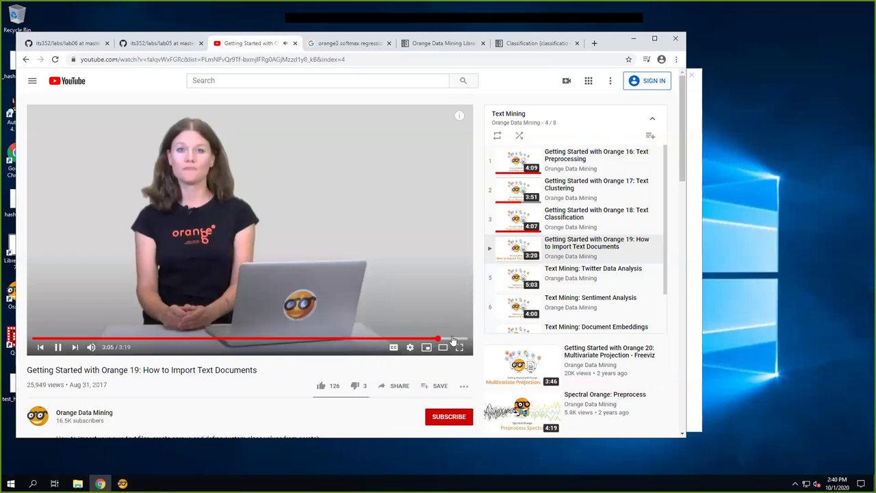
pyautogui.click(452, 340)
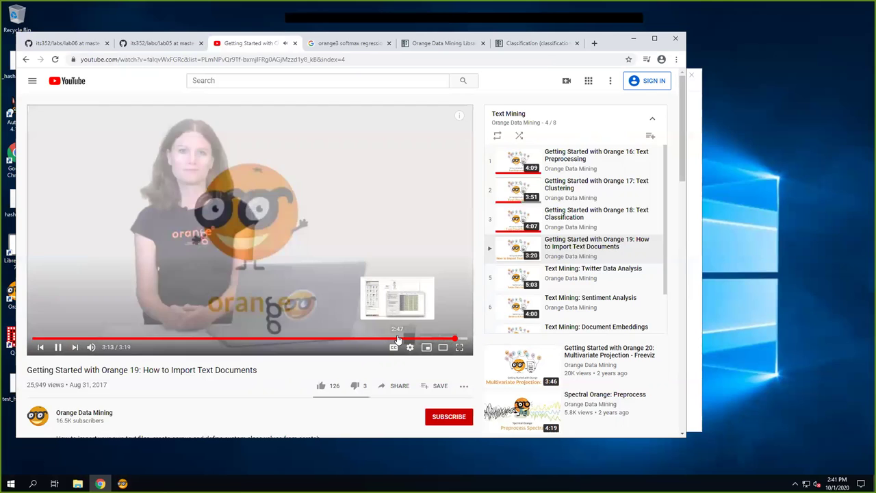
# Pause the video at 2:47, then seek back to the 2:20 folder view
pyautogui.click(398, 340)
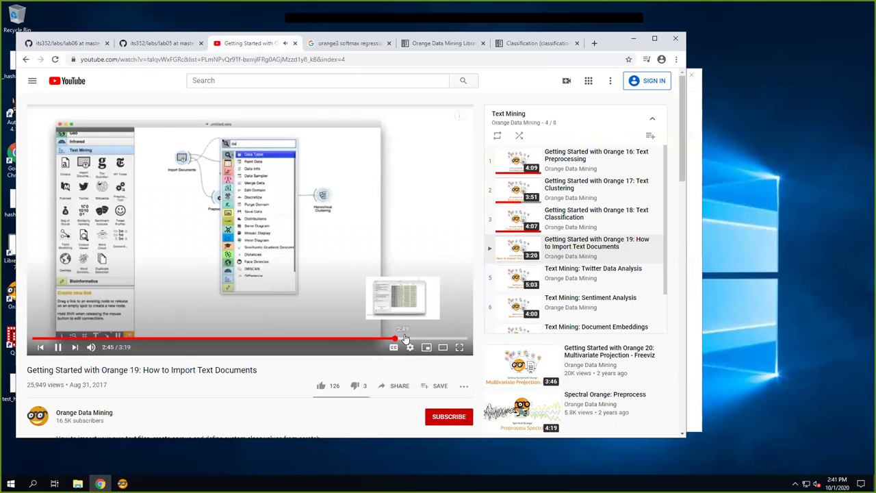
pyautogui.click(222, 215)
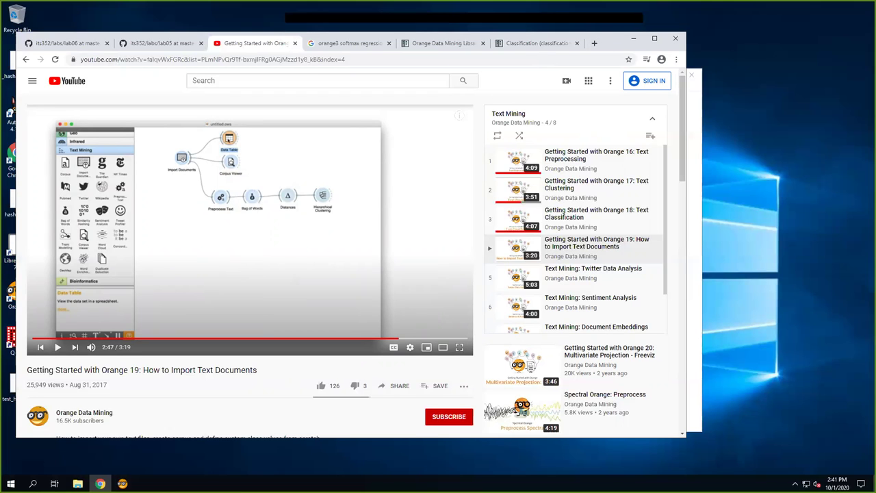
pyautogui.moveTo(617, 43); pyautogui.dragTo(631, 48)
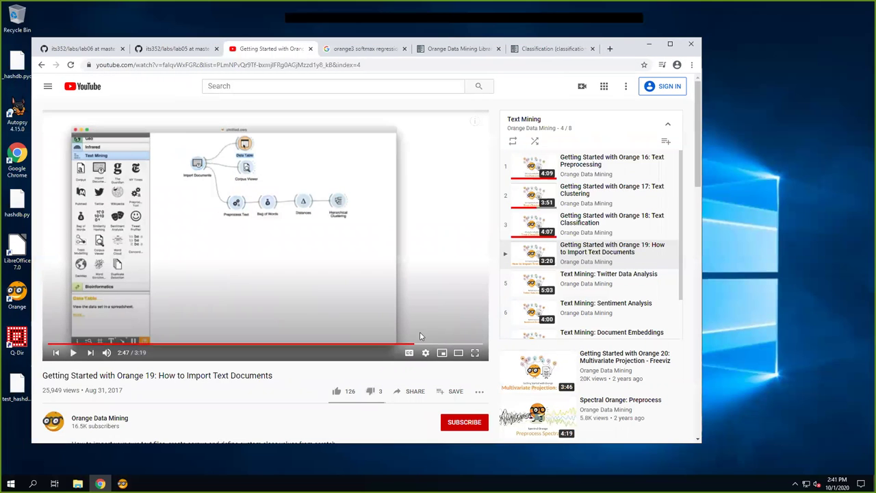
pyautogui.click(355, 343)
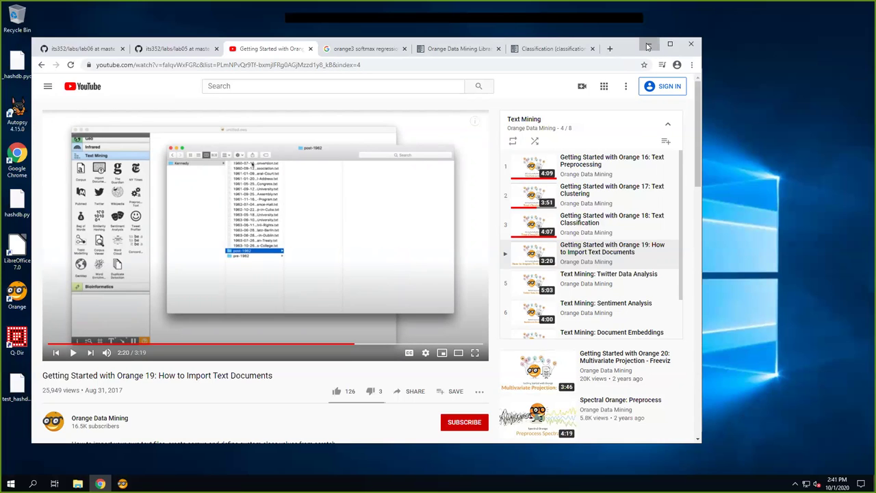
# On the lab06 GitHub page, open the 'kaggle email and message datasets' reference in a new tab
pyautogui.click(67, 50)
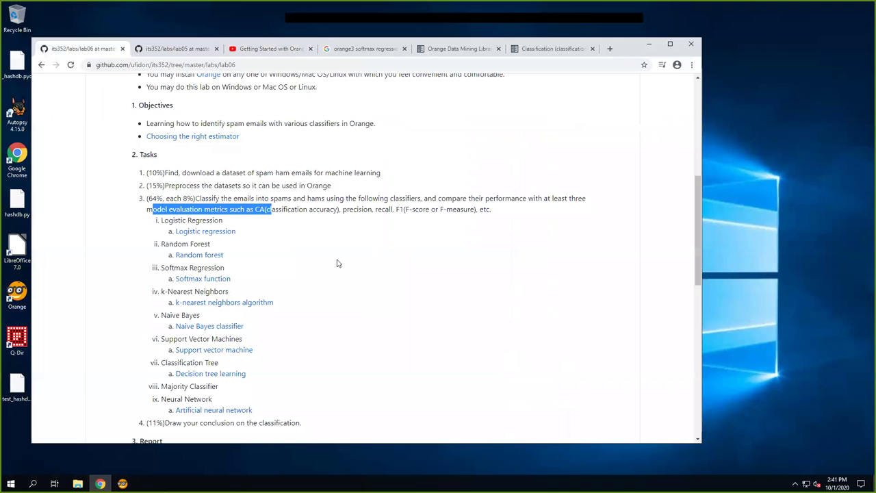
pyautogui.click(326, 237)
pyautogui.scroll(1, 331, 237)
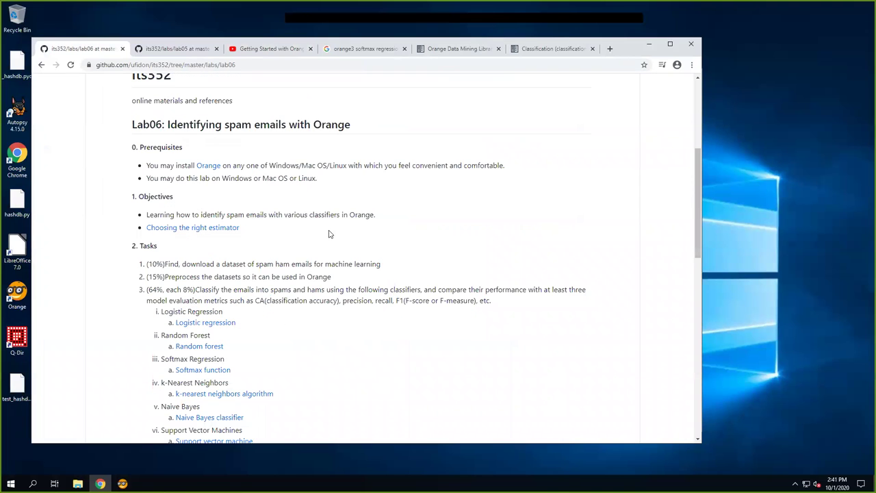
pyautogui.scroll(-4, 316, 252)
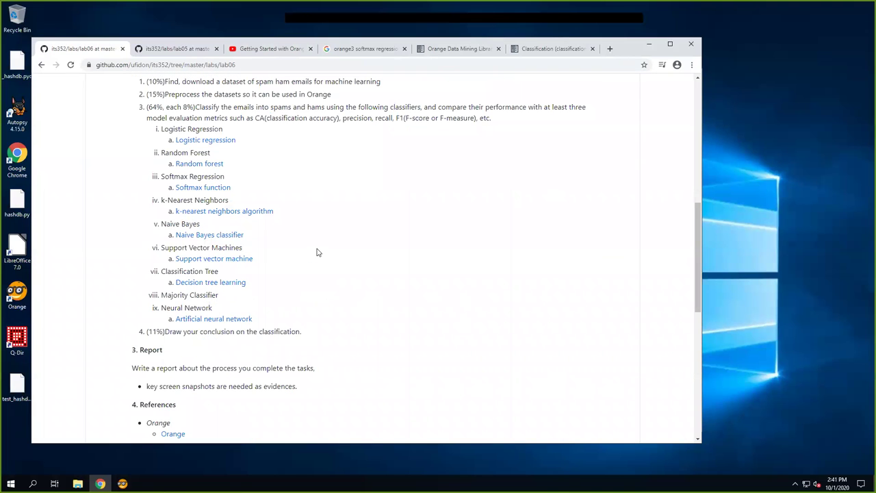
pyautogui.scroll(-1, 317, 252)
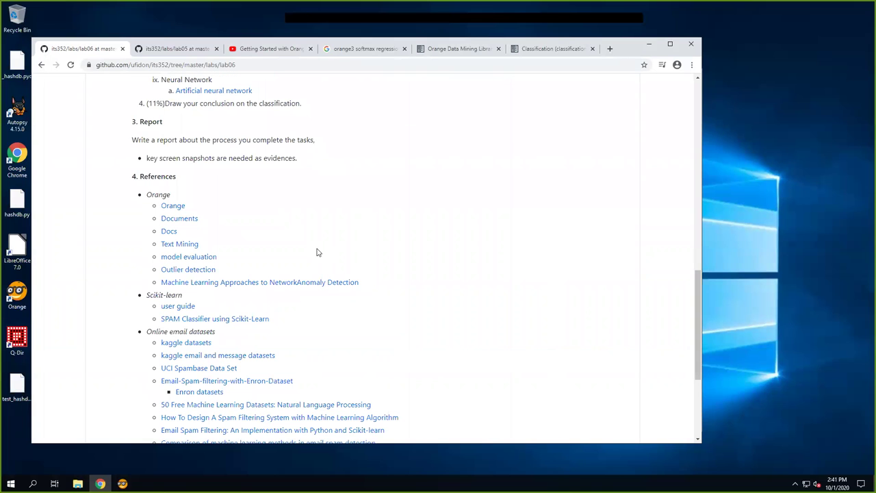
pyautogui.scroll(-1, 352, 257)
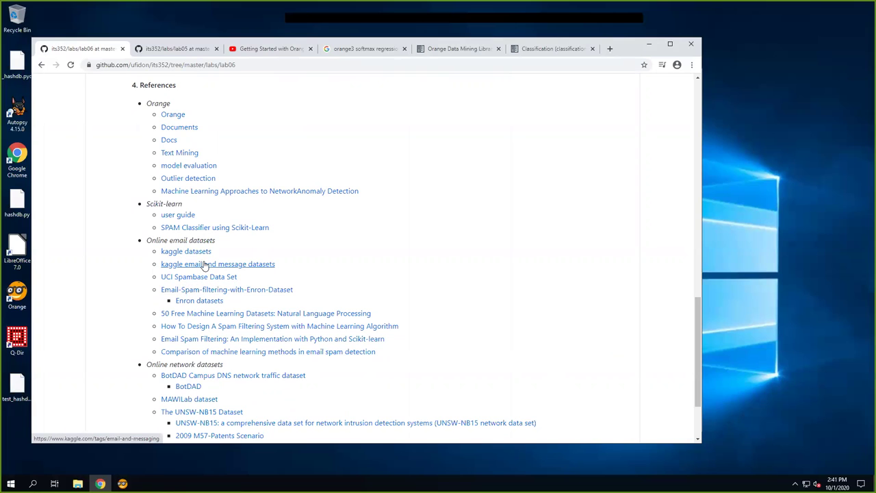
pyautogui.rightClick(204, 266)
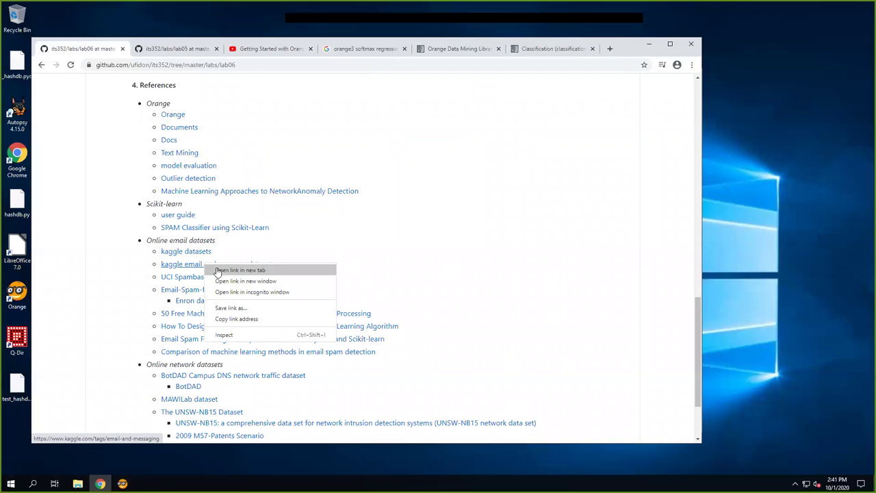
pyautogui.click(217, 272)
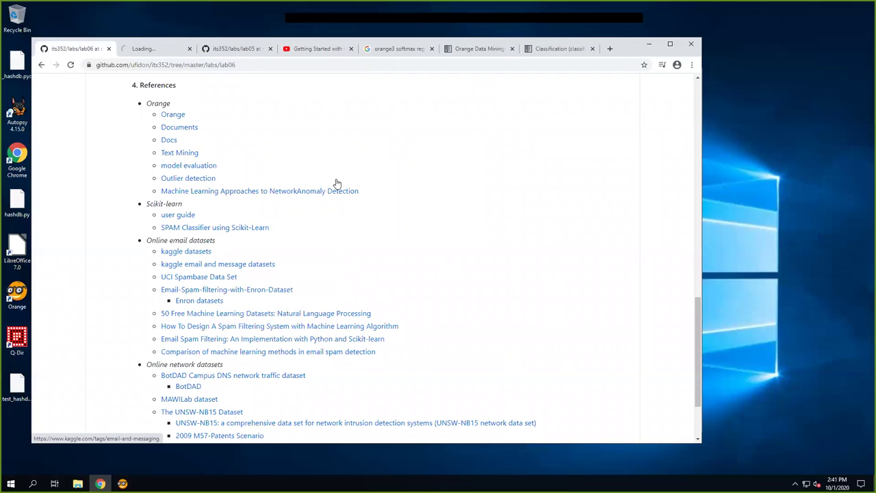
# Look at the Email Spam Classification notebook from the email and messaging tag page, then return
pyautogui.click(145, 50)
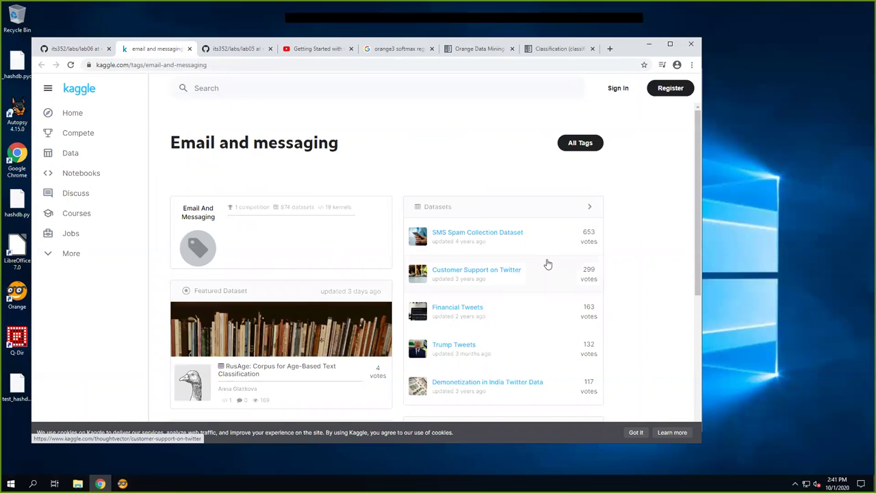
pyautogui.scroll(-2, 546, 263)
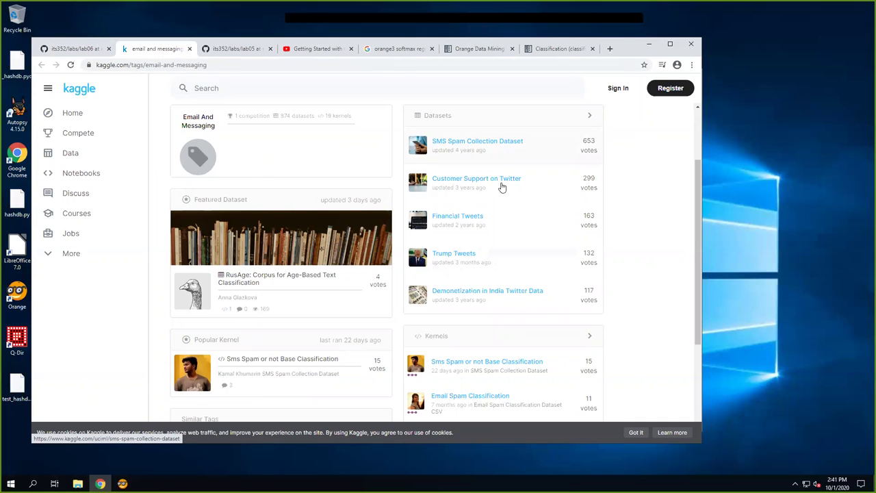
pyautogui.scroll(-2, 525, 252)
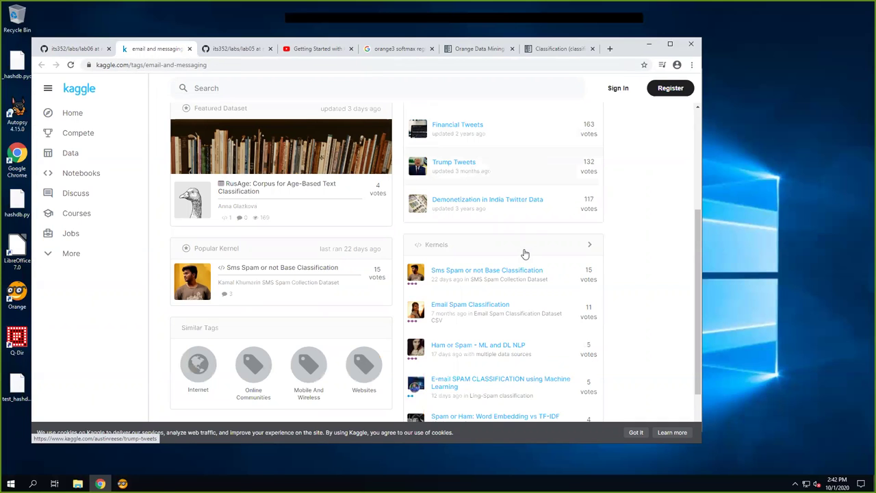
pyautogui.click(471, 306)
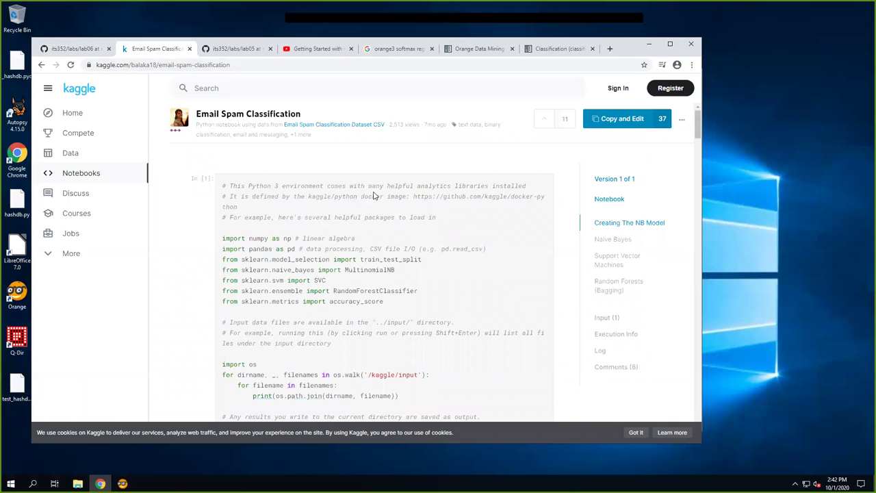
pyautogui.click(41, 64)
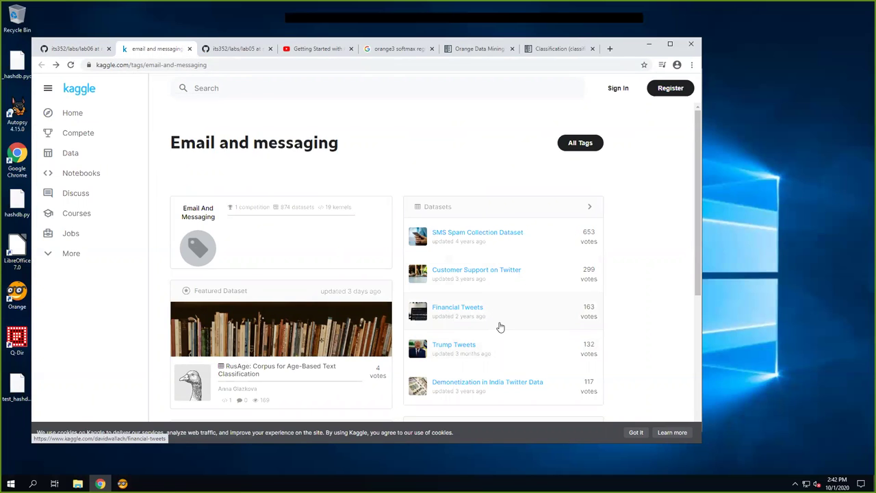
# Open the 'Spam or Ham' TF-IDF notebook's data sources in a new tab and go to Datasets
pyautogui.scroll(-3, 507, 288)
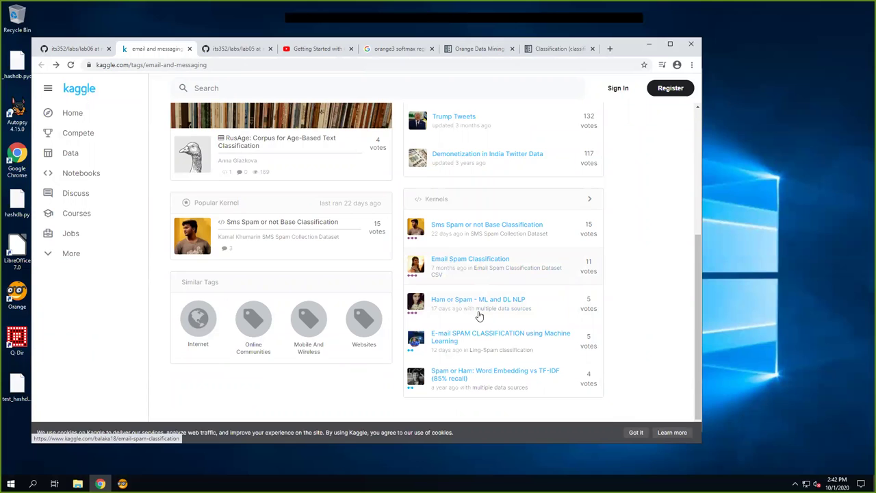
pyautogui.scroll(-1, 543, 314)
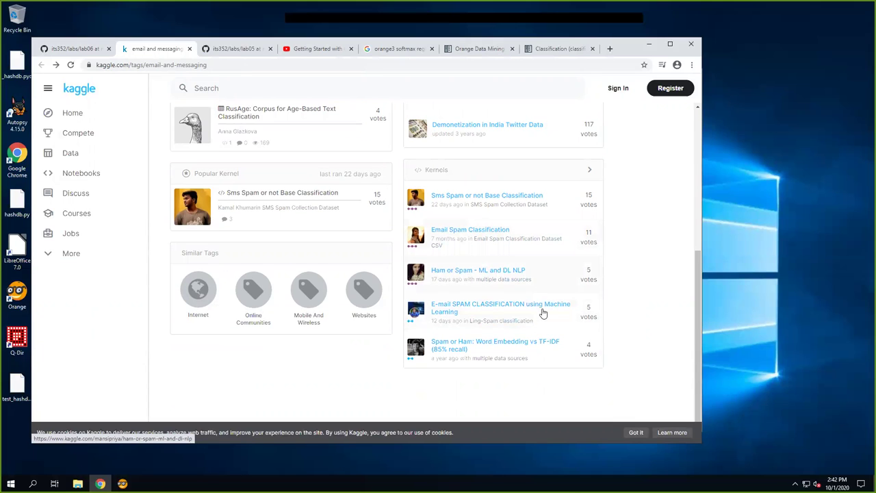
pyautogui.click(491, 344)
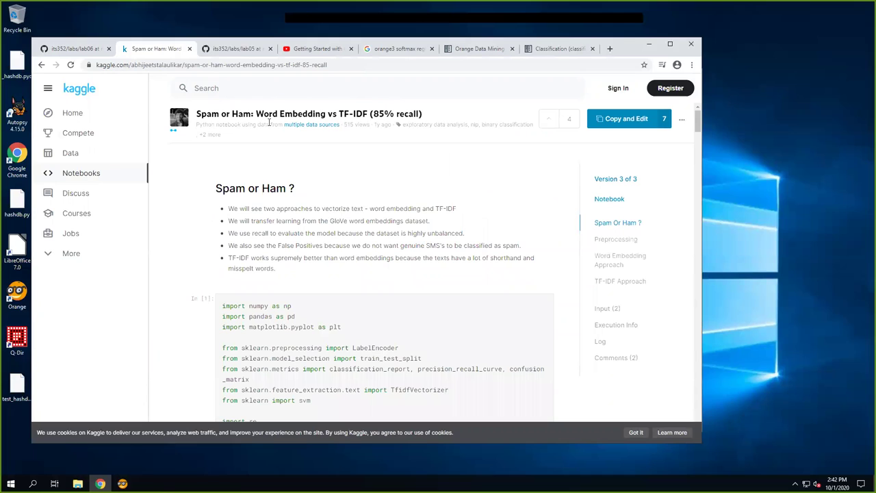
pyautogui.rightClick(310, 125)
pyautogui.click(344, 129)
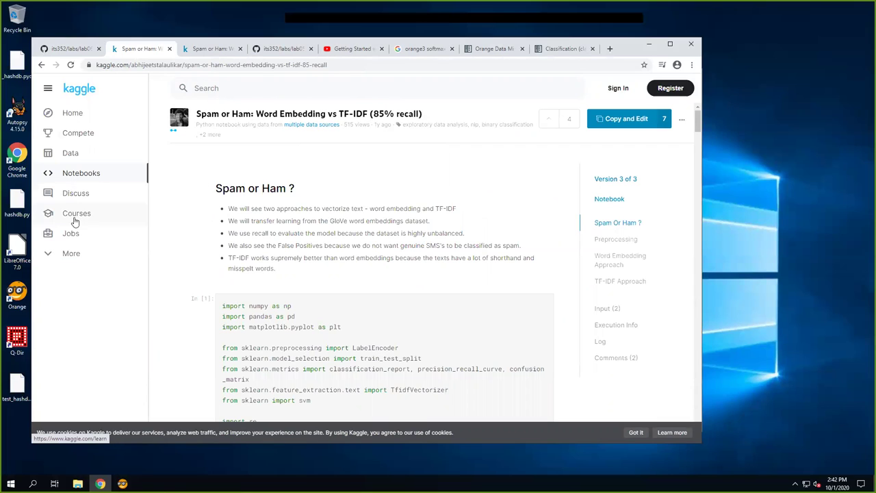
pyautogui.click(74, 155)
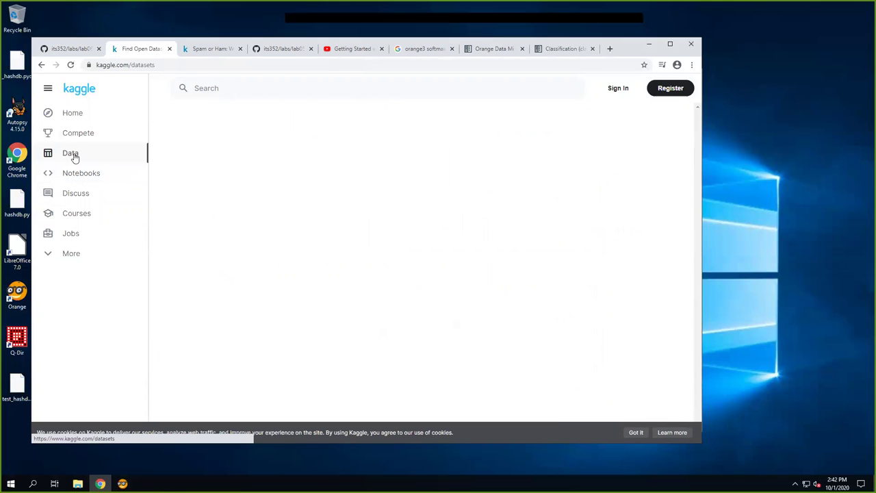
# Search Kaggle datasets for 'spam email' and open the Email Spam result
pyautogui.click(268, 89)
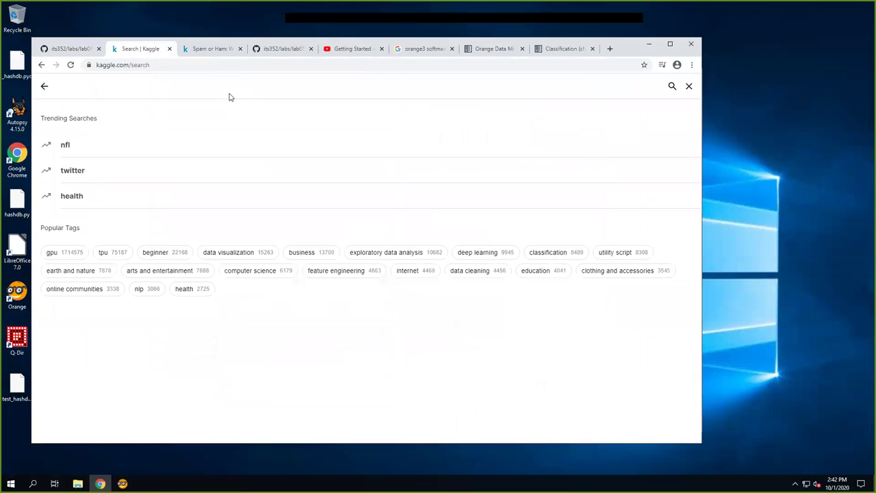
pyautogui.write('smap')
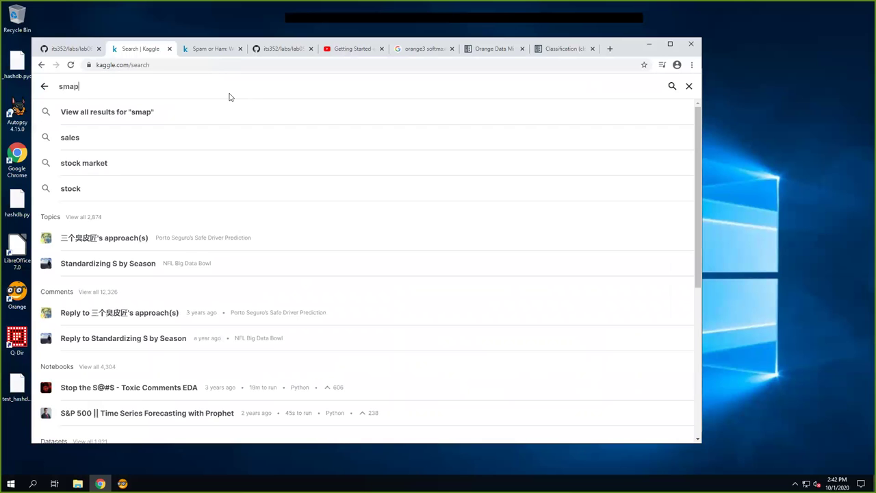
pyautogui.press('BackSpace')
pyautogui.press('BackSpace')
pyautogui.press('BackSpace')
pyautogui.press('BackSpace')
pyautogui.write('spam email')
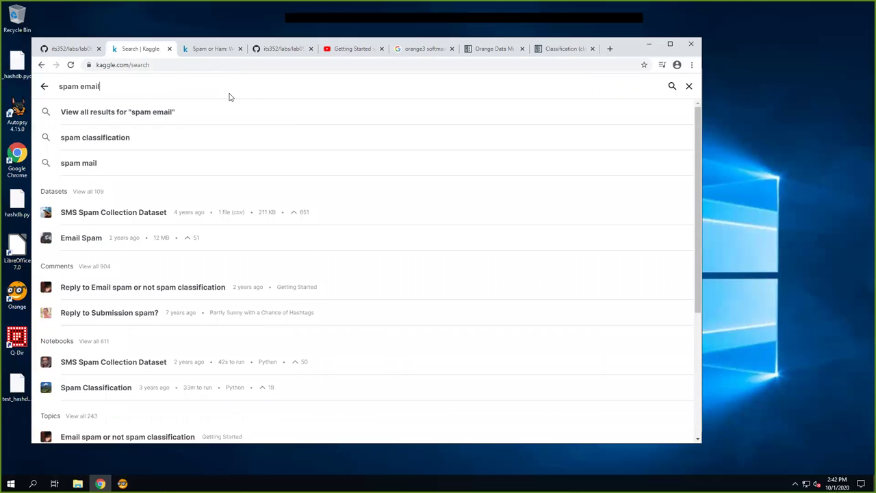
pyautogui.press('Return')
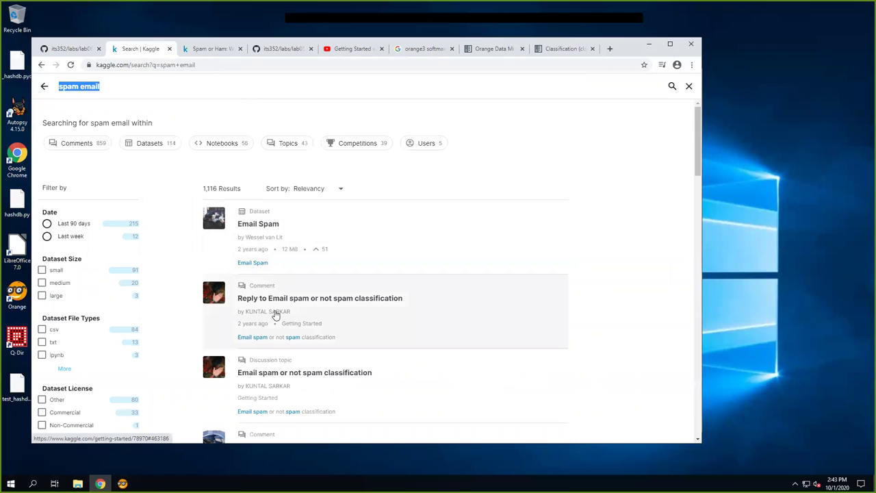
pyautogui.scroll(-2, 276, 318)
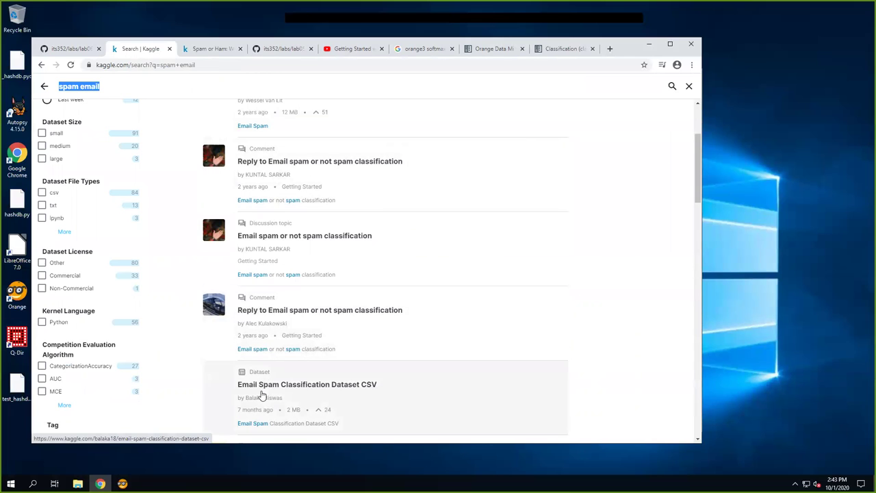
pyautogui.scroll(-1, 263, 383)
pyautogui.scroll(3, 259, 247)
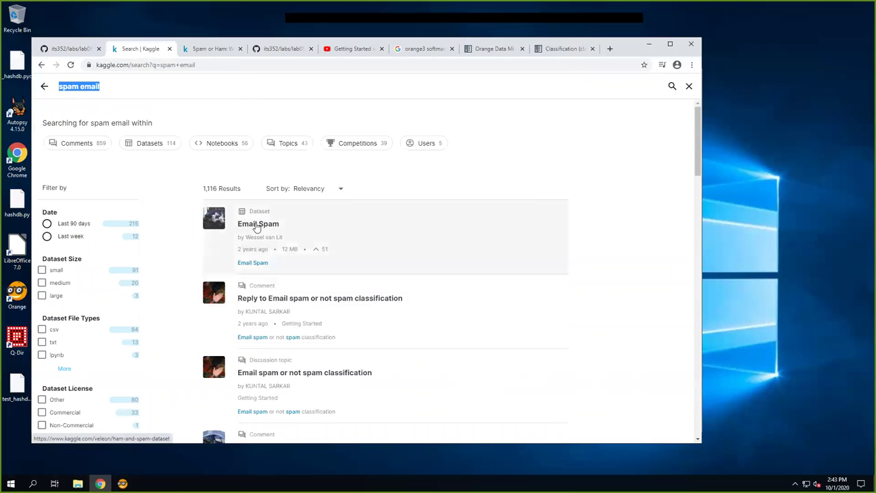
pyautogui.click(257, 225)
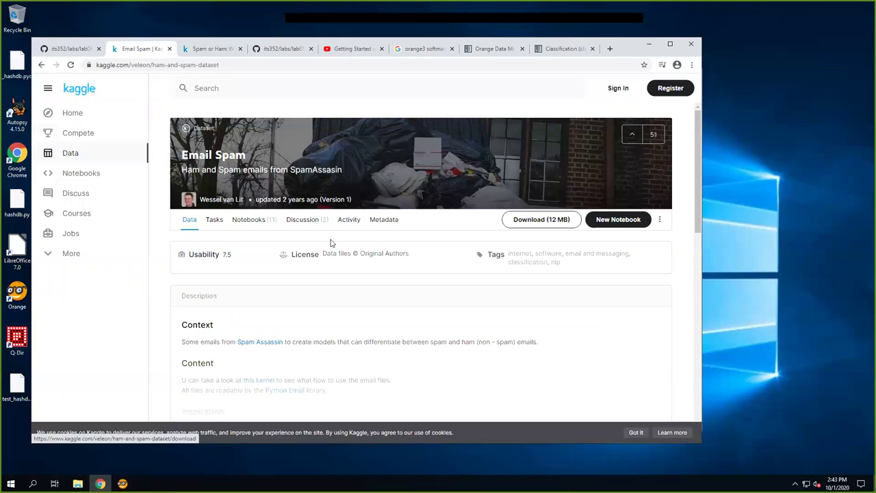
# Scroll the Email Spam dataset page to inspect its ham and spam folders in the Data Explorer
pyautogui.scroll(-2, 456, 275)
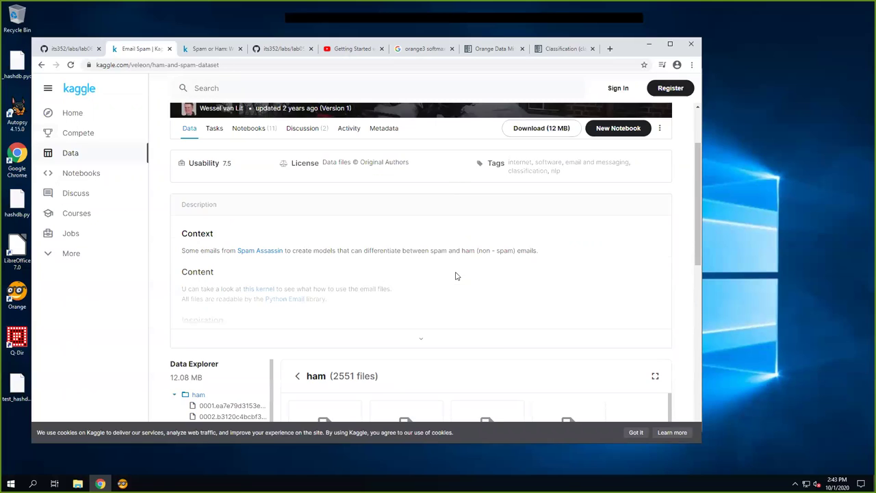
pyautogui.scroll(-3, 457, 276)
pyautogui.scroll(-2, 182, 202)
pyautogui.scroll(2, 185, 212)
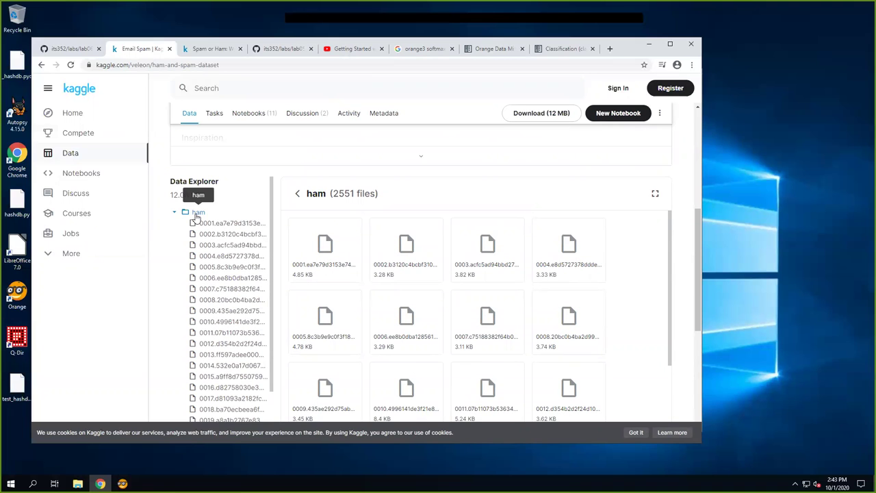
pyautogui.scroll(-2, 193, 243)
pyautogui.scroll(-4, 193, 247)
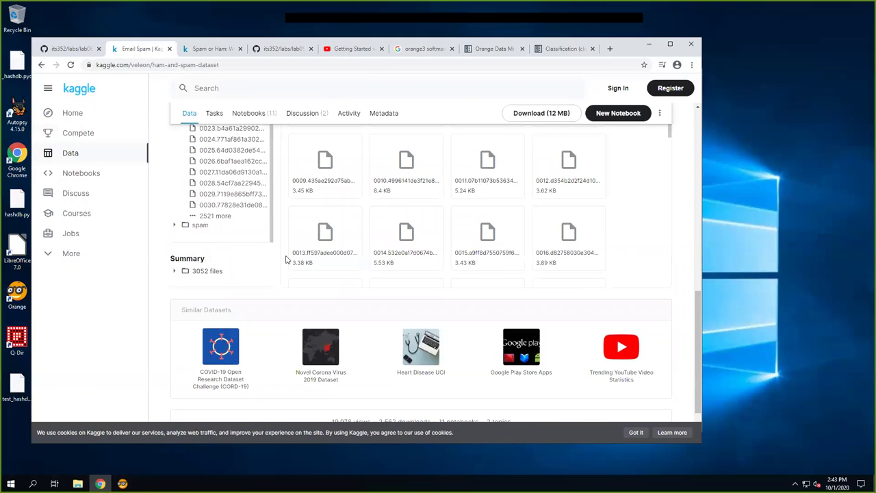
pyautogui.scroll(6, 231, 217)
pyautogui.scroll(3, 459, 220)
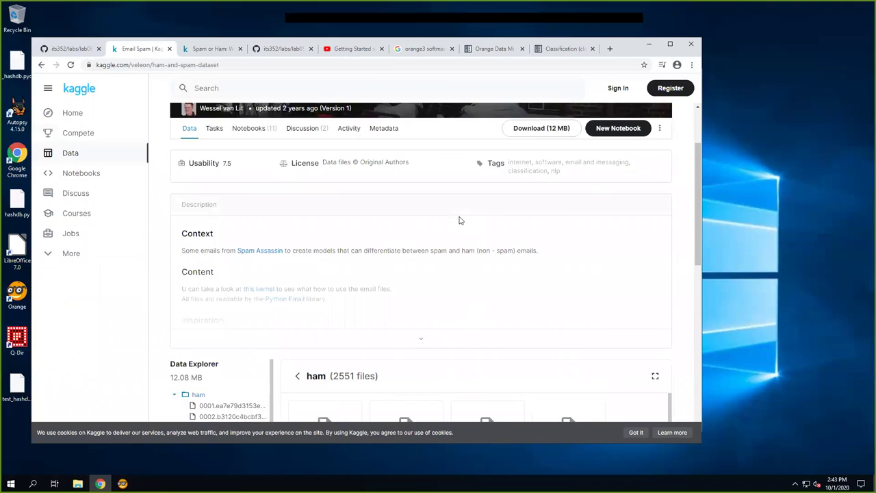
pyautogui.scroll(1, 459, 220)
# Download the Email Spam dataset as archive.zip without signing in and show it in its folder
pyautogui.click(540, 221)
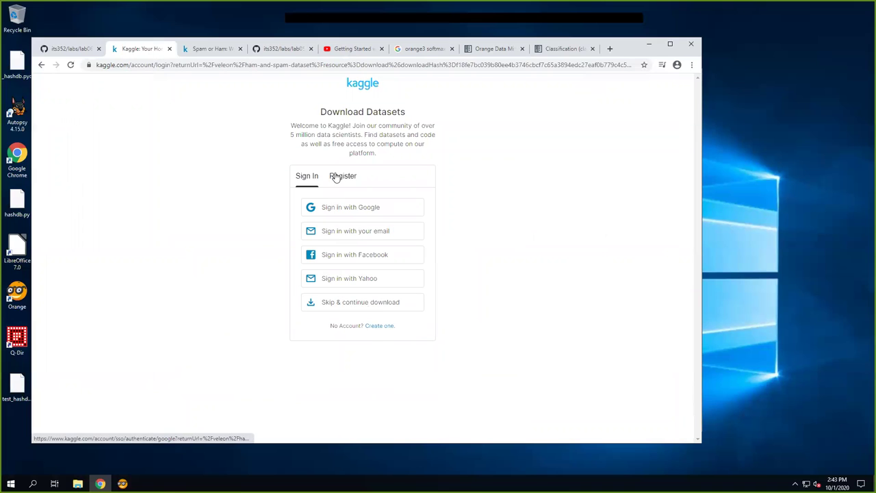
pyautogui.click(354, 306)
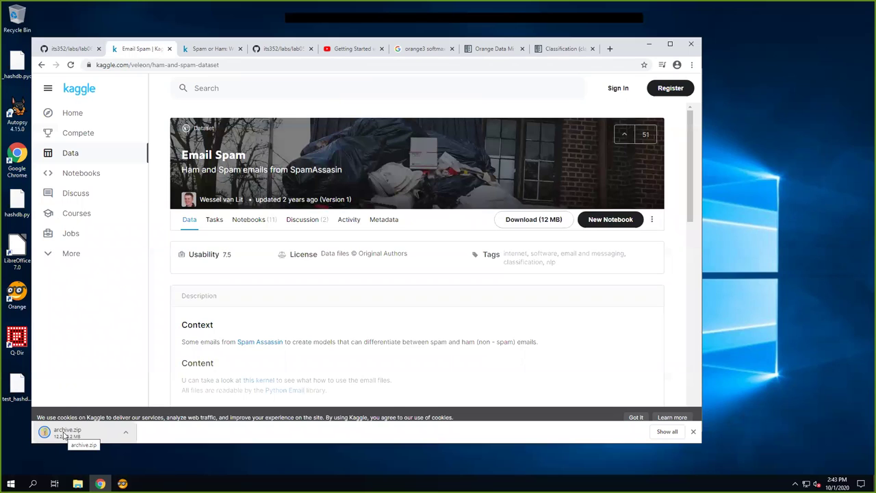
pyautogui.click(126, 434)
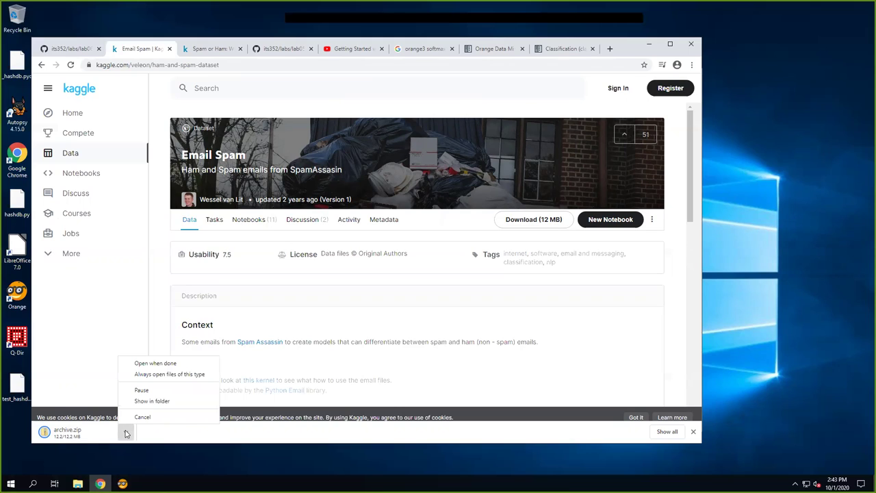
pyautogui.click(153, 404)
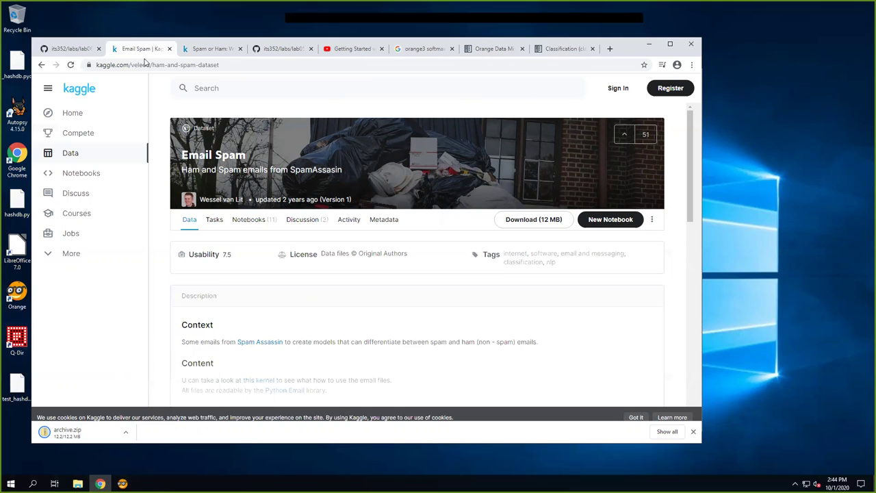
pyautogui.moveTo(623, 48); pyautogui.dragTo(669, 52)
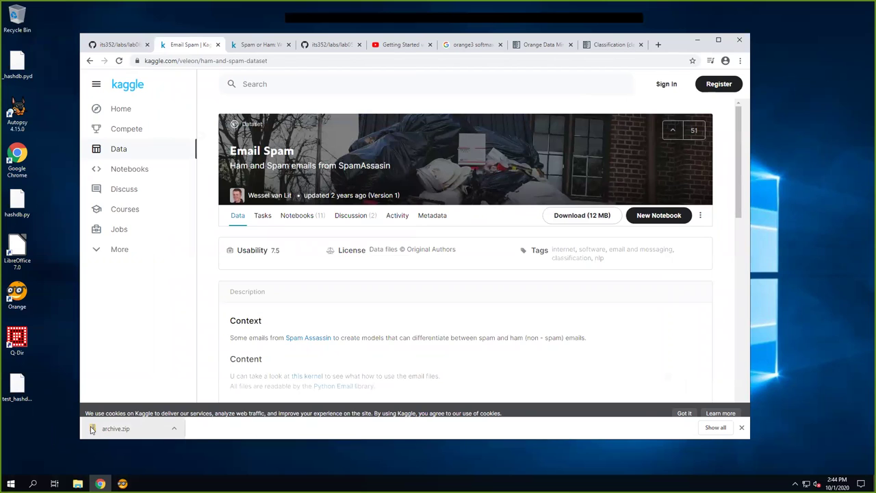
pyautogui.click(175, 430)
pyautogui.click(200, 398)
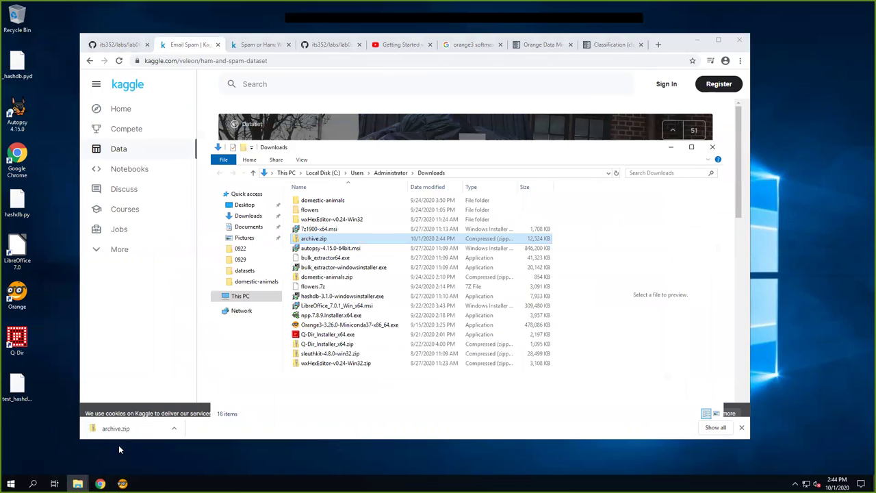
# Extract archive.zip's contents into the Downloads folder
pyautogui.rightClick(313, 240)
pyautogui.moveTo(385, 281)
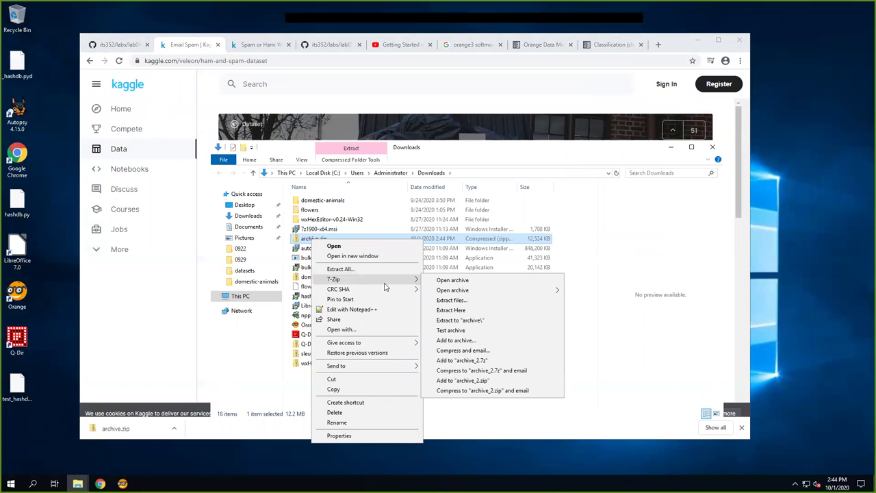
pyautogui.click(451, 310)
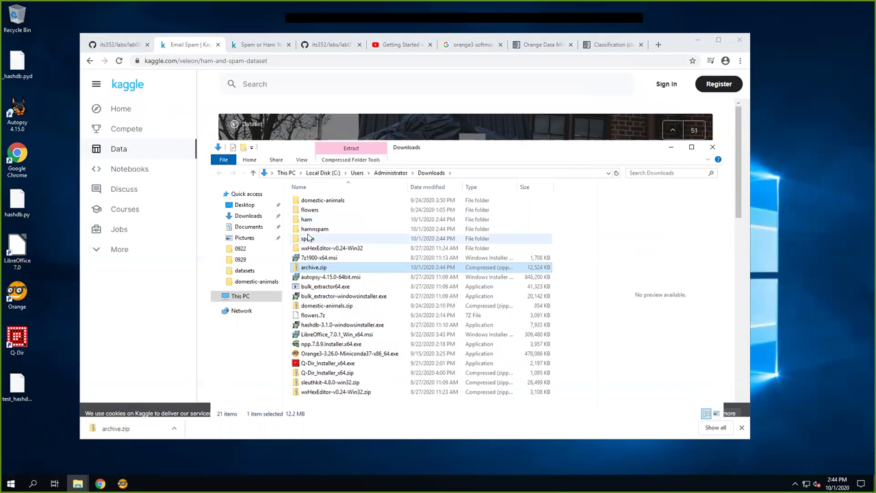
pyautogui.click(316, 406)
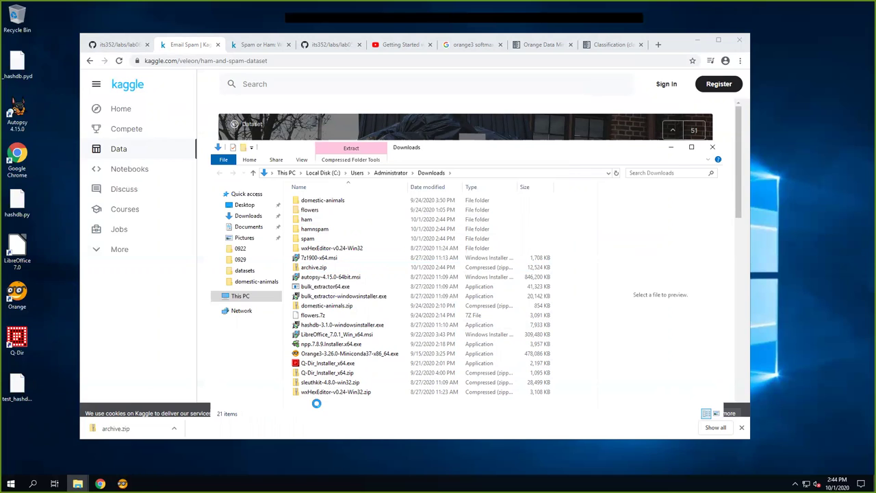
# Create a new folder named 'emails' in Downloads
pyautogui.rightClick(317, 406)
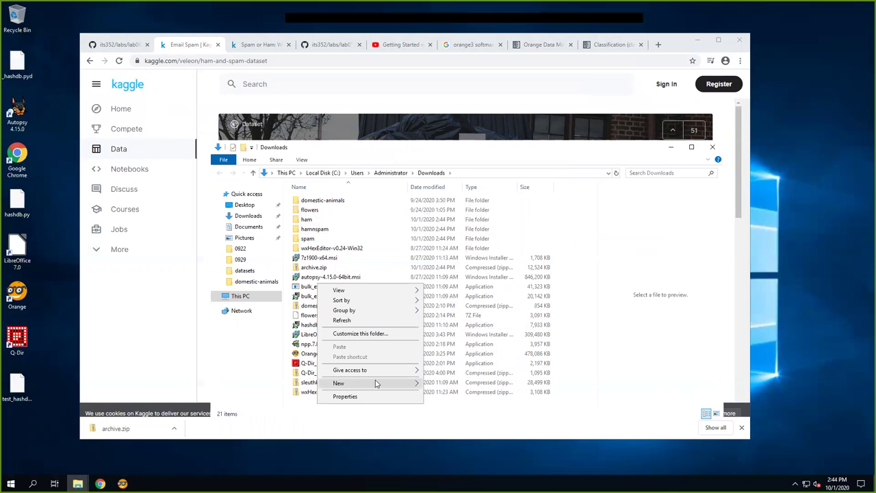
pyautogui.moveTo(413, 385)
pyautogui.click(485, 280)
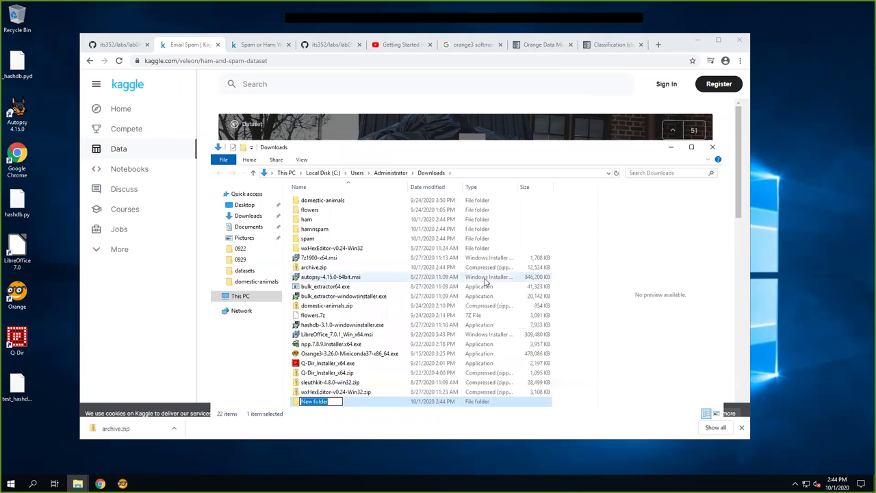
pyautogui.write('emails')
pyautogui.press('Return')
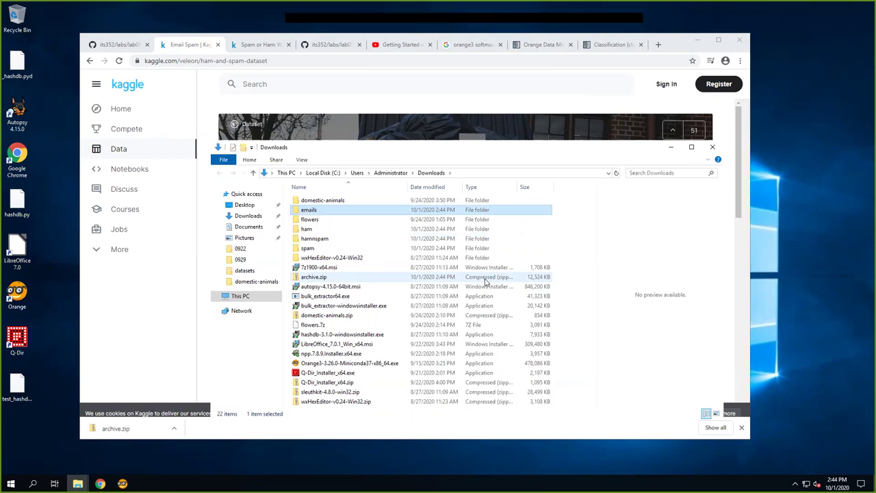
# Move the ham folder into emails, then view archive.zip's ham, hamnspam and spam contents
pyautogui.click(306, 230)
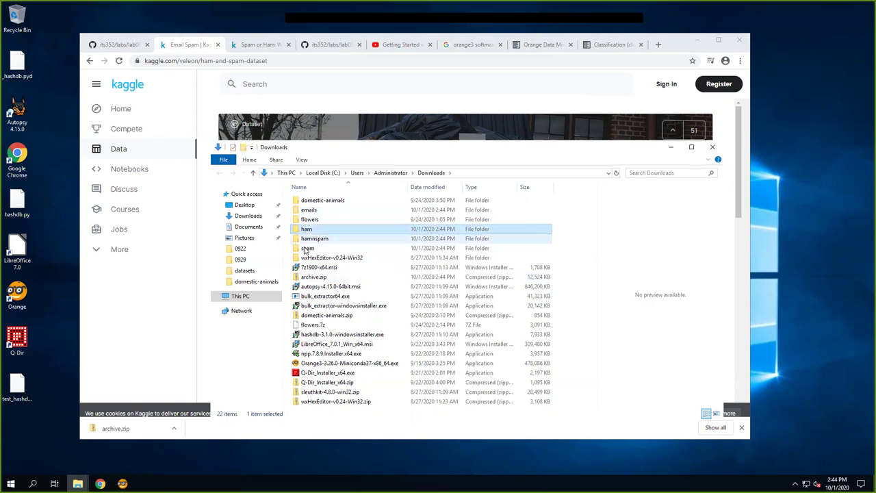
pyautogui.click(306, 248)
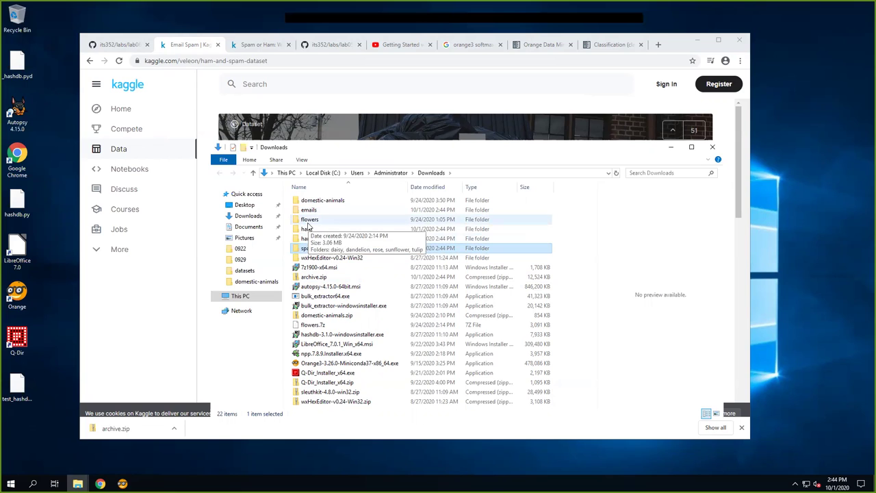
pyautogui.click(307, 230)
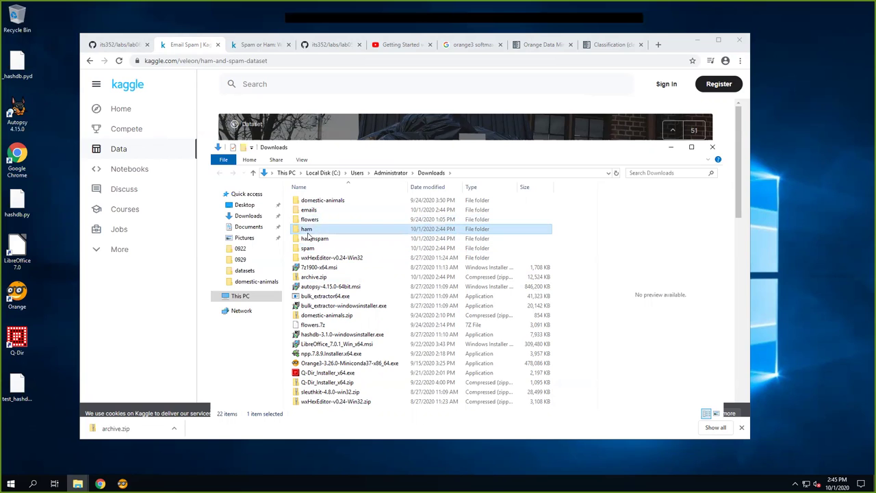
pyautogui.moveTo(306, 230); pyautogui.dragTo(315, 214)
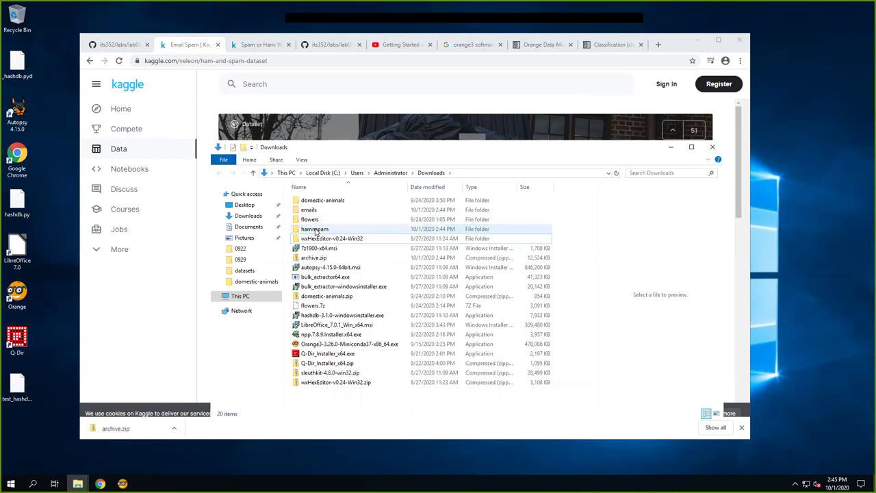
pyautogui.click(313, 257)
pyautogui.doubleClick(312, 257)
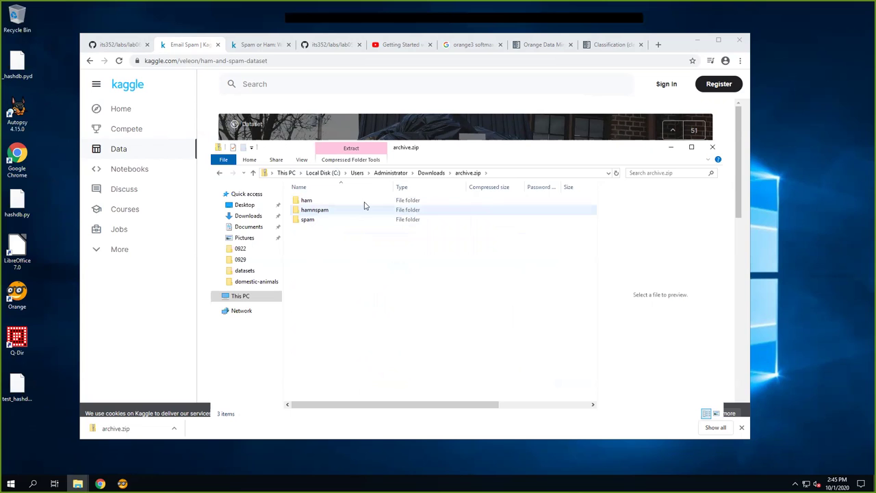
# Move the hamnspam folder from Downloads into emails and open emails
pyautogui.click(432, 174)
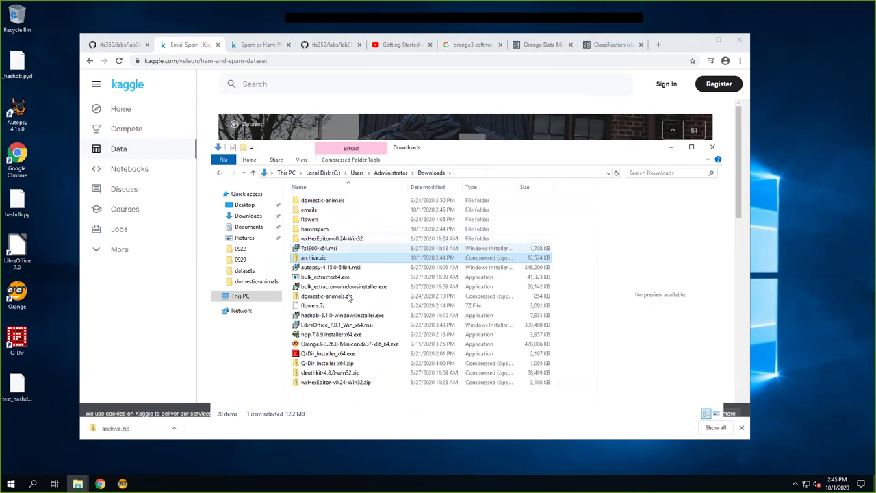
pyautogui.moveTo(310, 231); pyautogui.dragTo(310, 212)
pyautogui.doubleClick(310, 211)
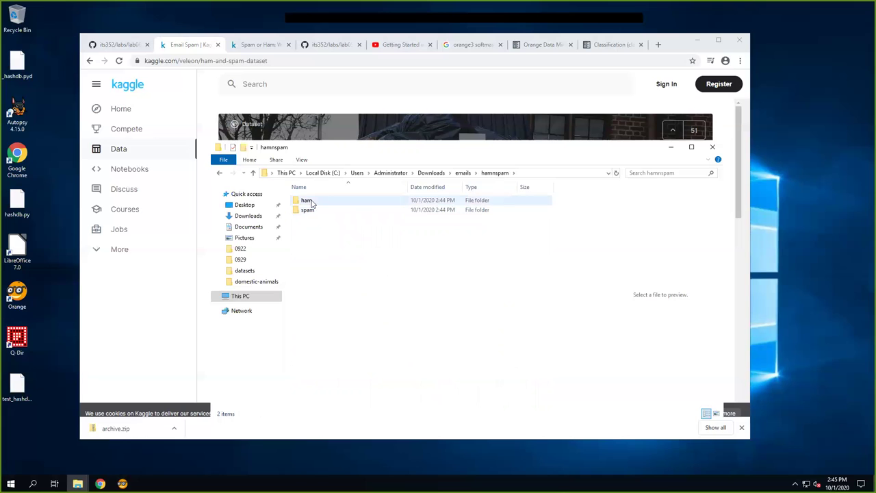
# Browse the emails folder and open hamnspam\ham with its 2,551 email files
pyautogui.click(462, 173)
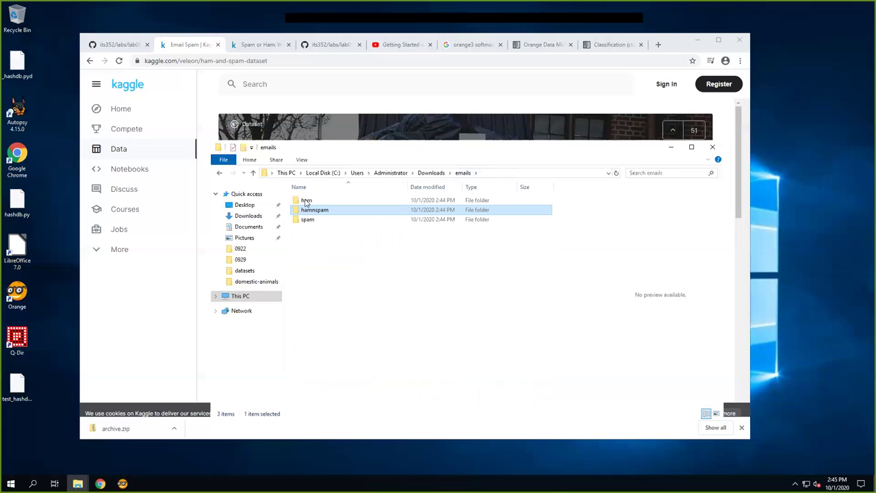
pyautogui.doubleClick(307, 200)
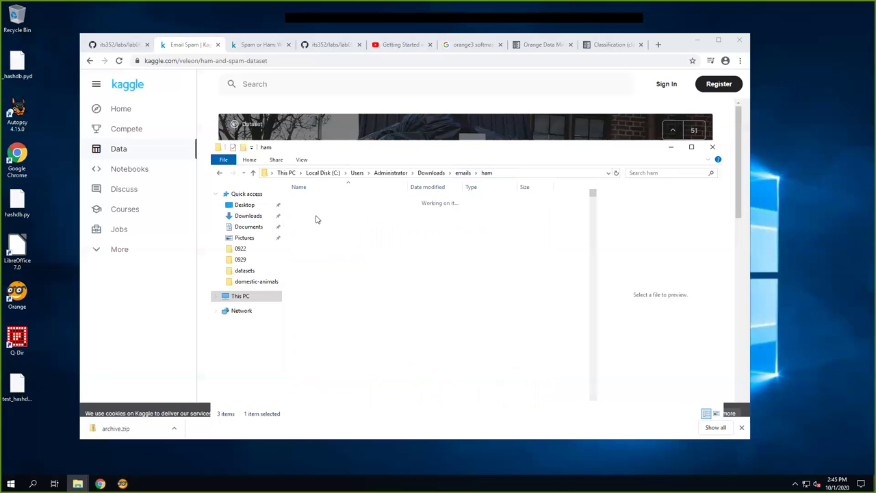
pyautogui.click(463, 173)
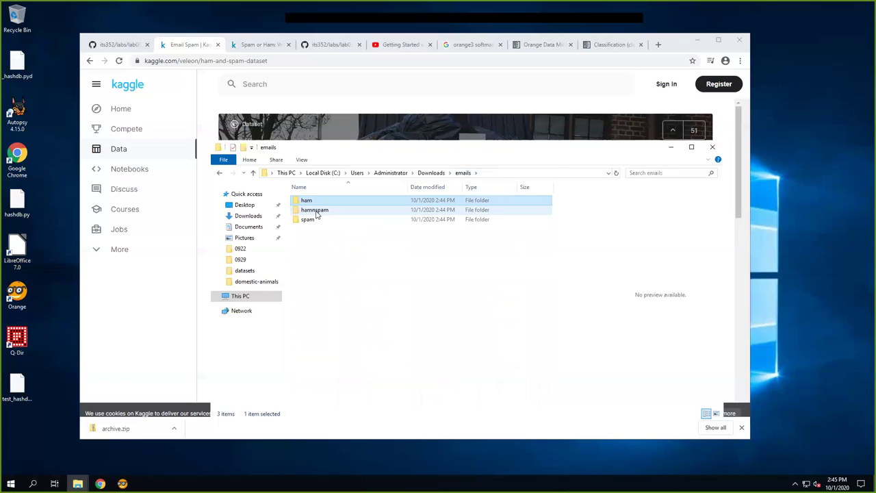
pyautogui.click(308, 221)
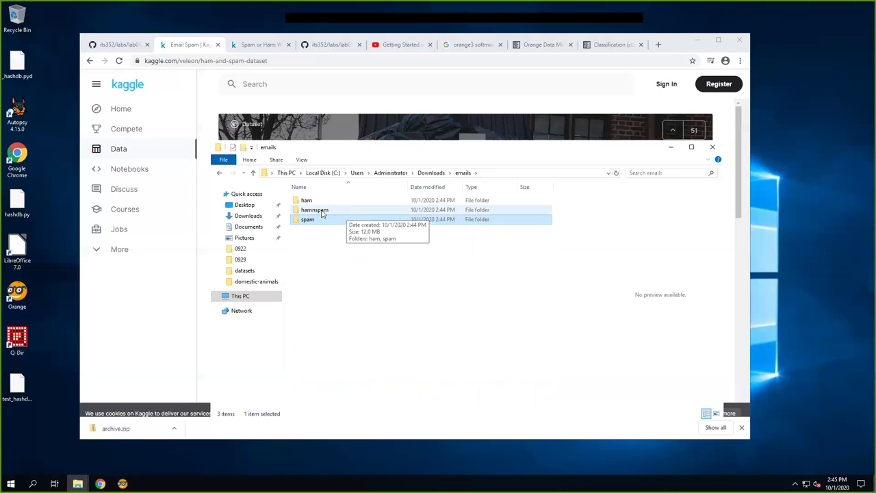
pyautogui.press('Up')
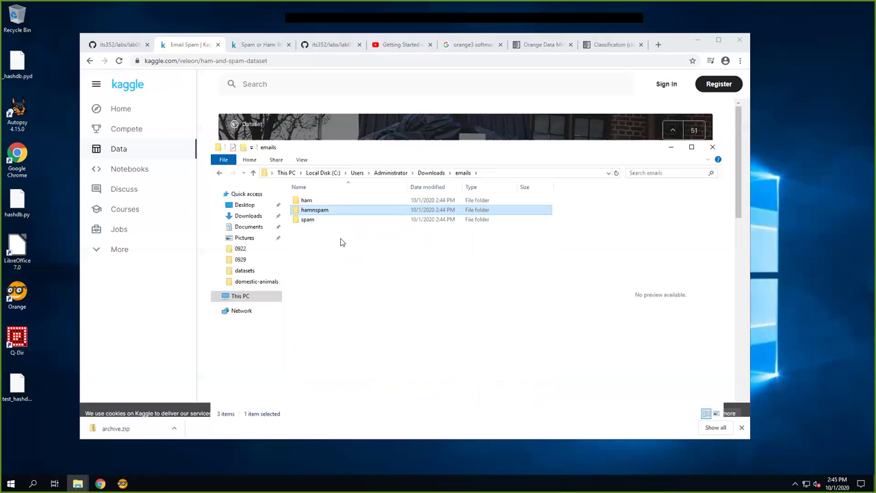
pyautogui.doubleClick(313, 210)
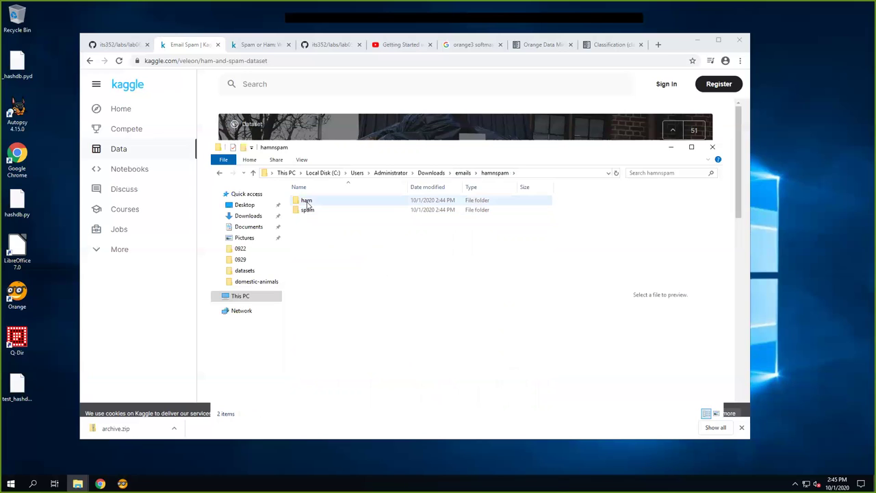
pyautogui.click(312, 202)
pyautogui.doubleClick(313, 202)
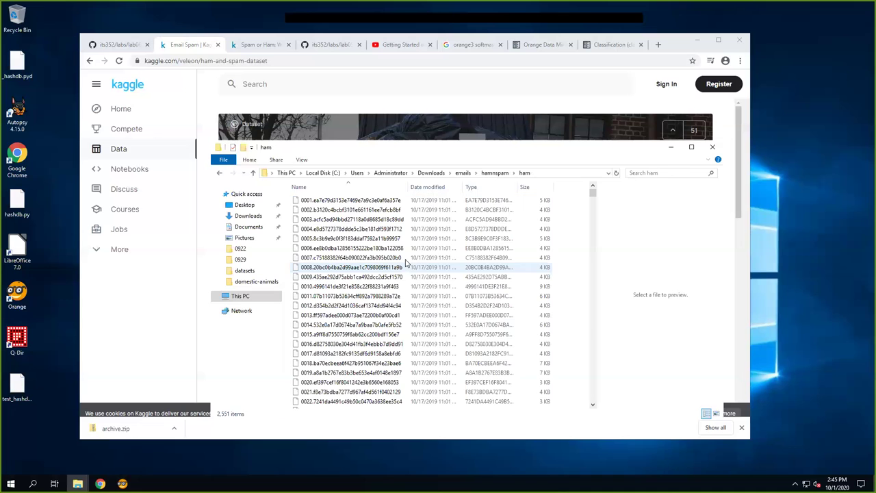
# Open ham email file 0003 in Notepad++ from its context menu
pyautogui.moveTo(414, 187); pyautogui.dragTo(496, 188)
pyautogui.scroll(-4, 373, 259)
pyautogui.scroll(-20, 390, 284)
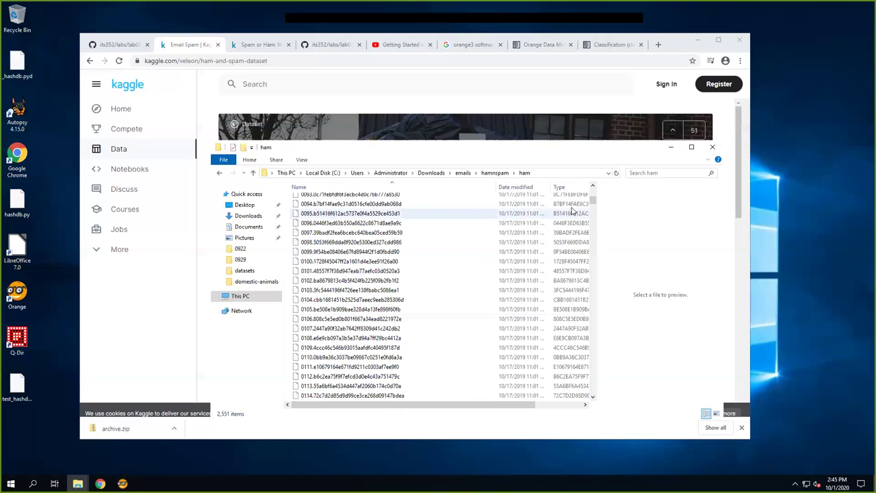
pyautogui.moveTo(593, 202)
pyautogui.mouseDown()
pyautogui.moveTo(595, 400)
pyautogui.moveTo(593, 195)
pyautogui.mouseUp()
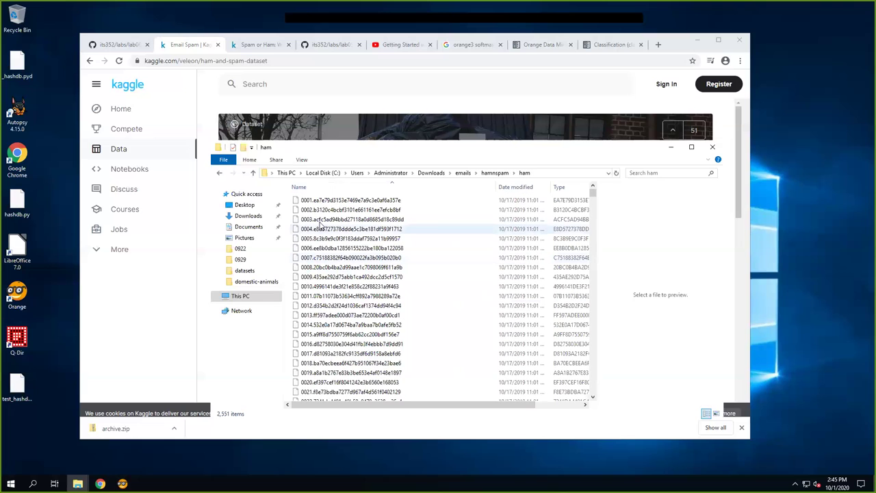
pyautogui.rightClick(323, 220)
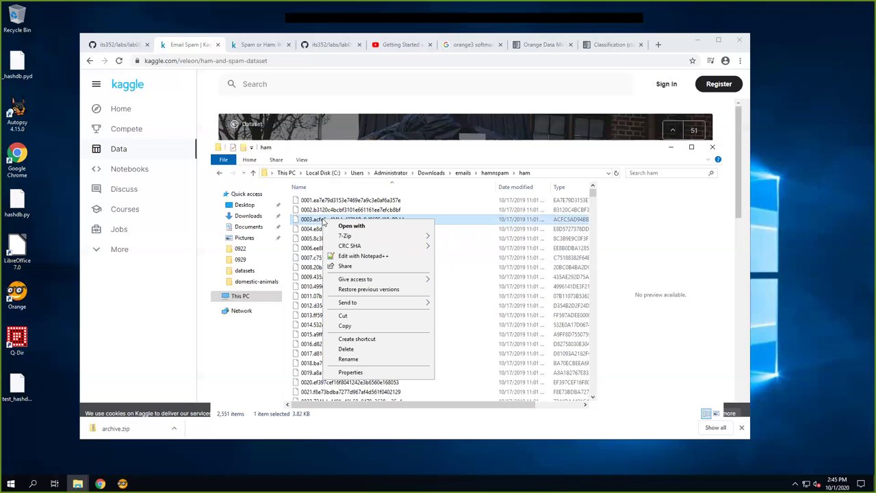
pyautogui.click(363, 255)
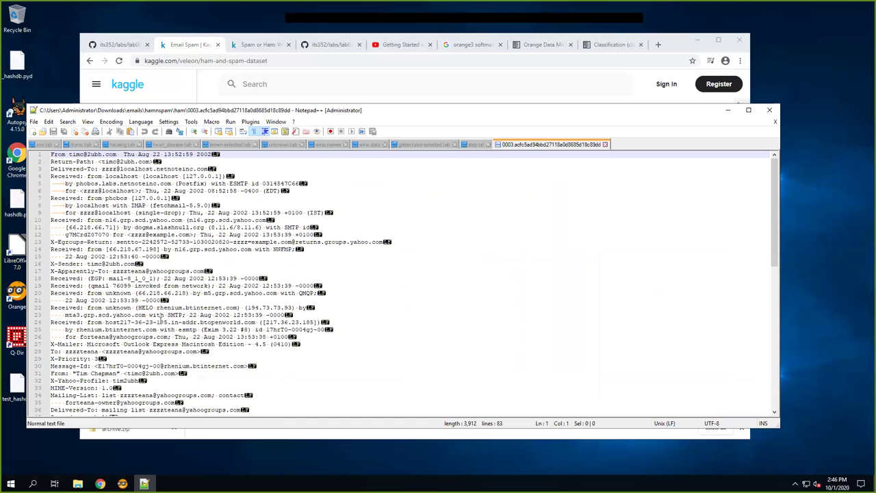
# Read through email 0003 in Notepad++, close its tab and minimize the editor
pyautogui.scroll(-11, 261, 319)
pyautogui.scroll(-5, 262, 318)
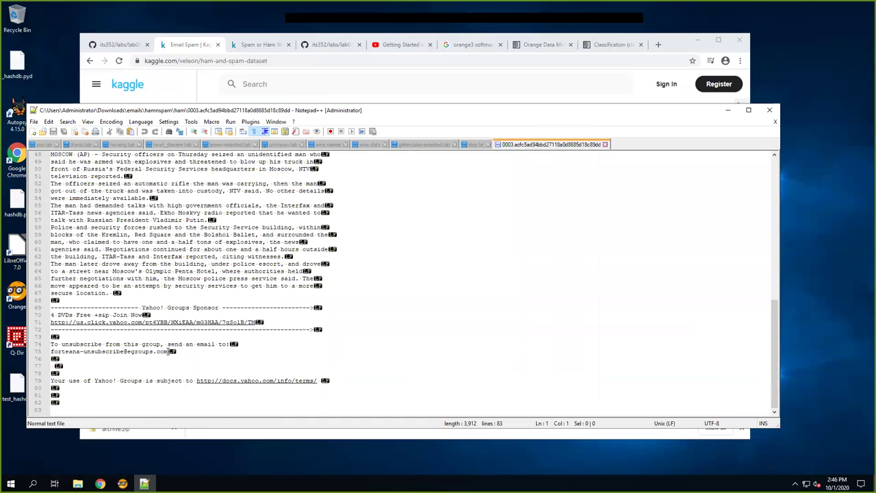
pyautogui.scroll(16, 168, 351)
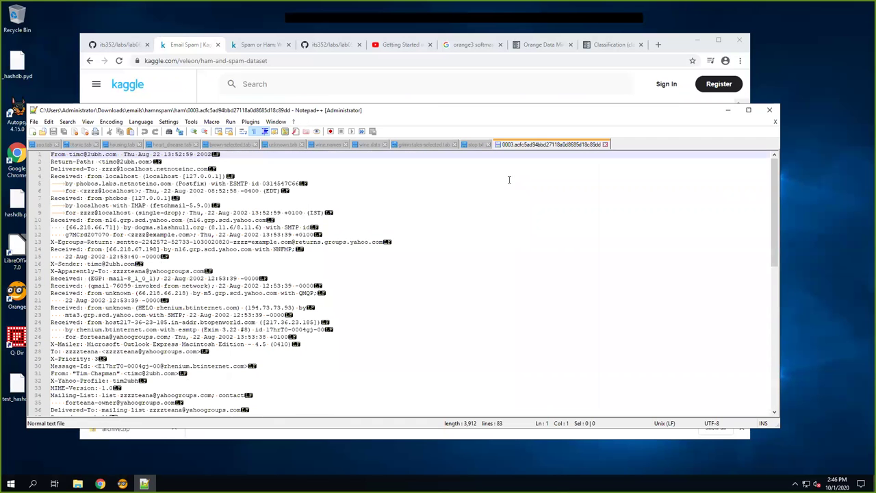
pyautogui.click(605, 144)
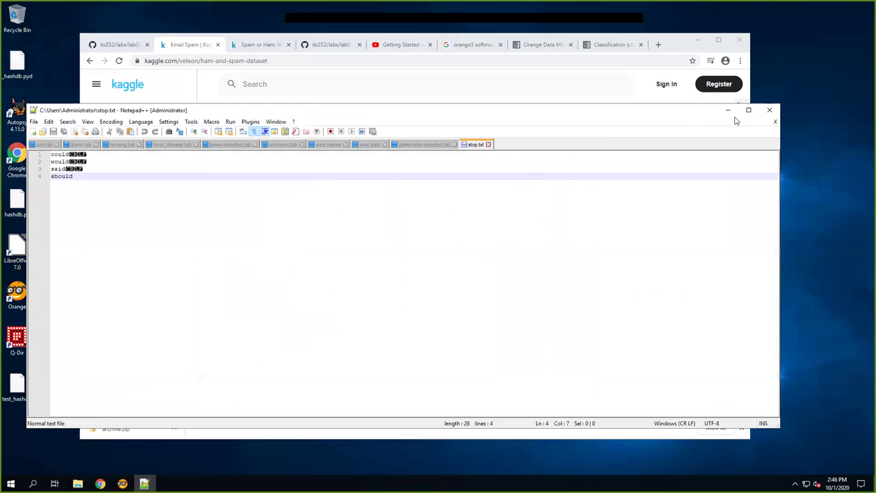
pyautogui.click(728, 109)
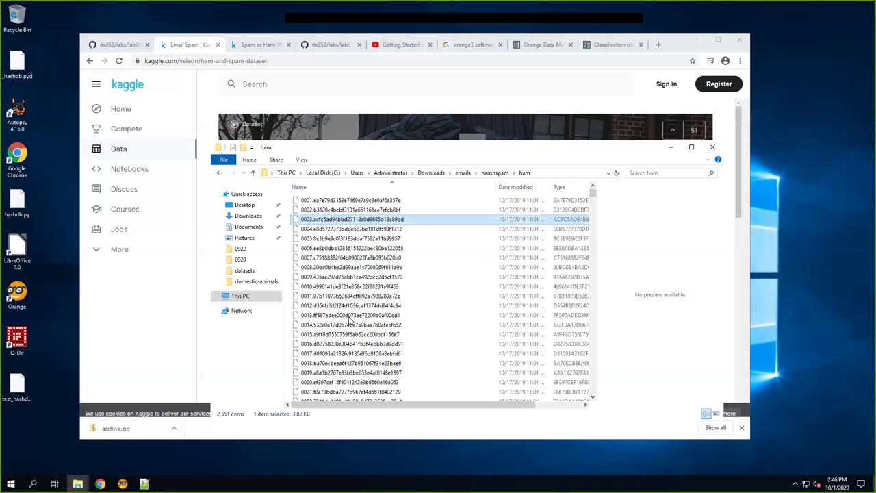
# Permanently delete hamnspam from emails with Shift+Delete, then switch to the Orange window
pyautogui.click(463, 172)
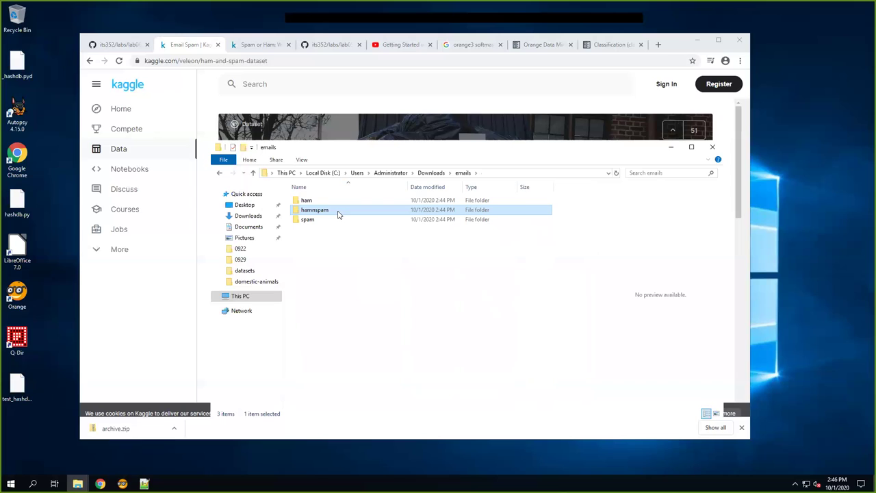
pyautogui.press('F2')
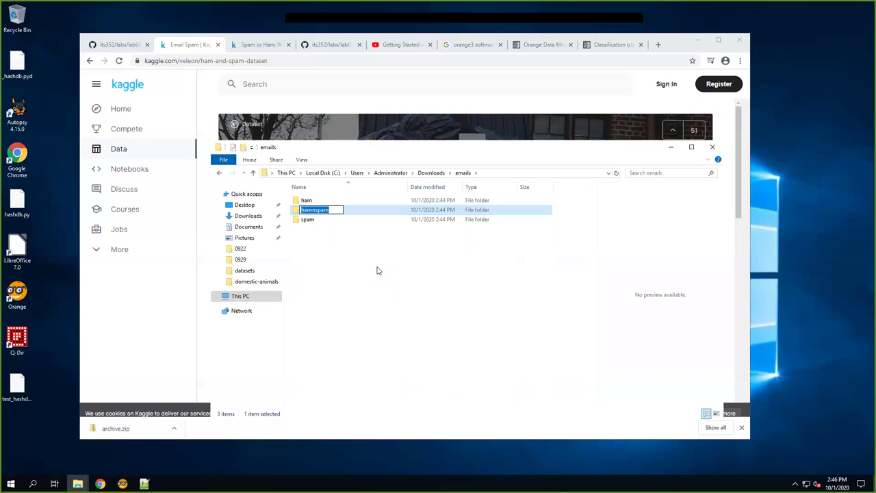
pyautogui.press('Return')
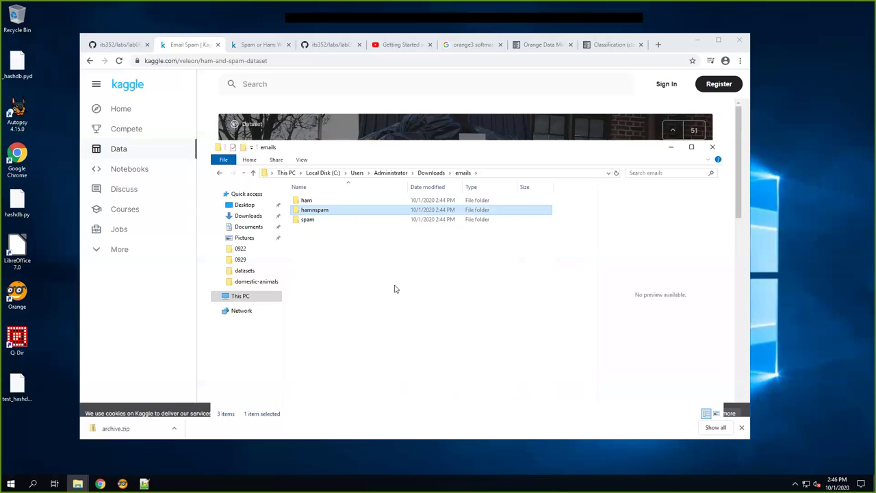
pyautogui.hotkey('shift', 'Delete')
pyautogui.press('Return')
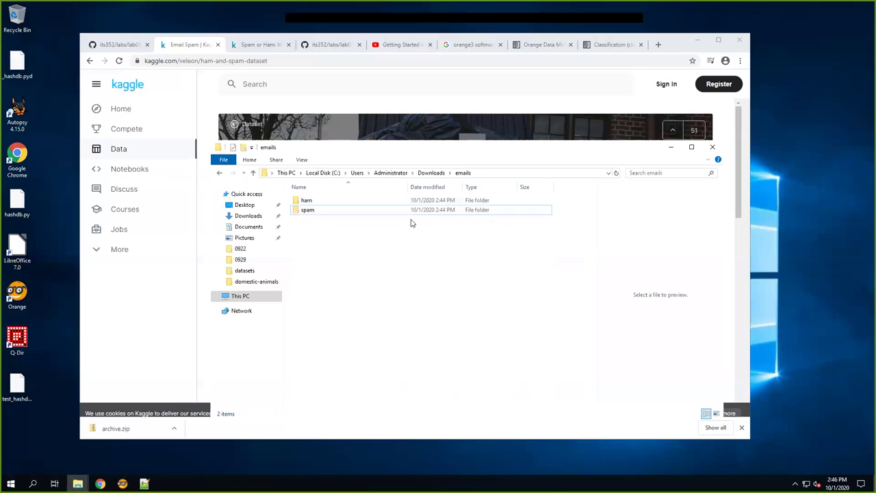
pyautogui.click(123, 483)
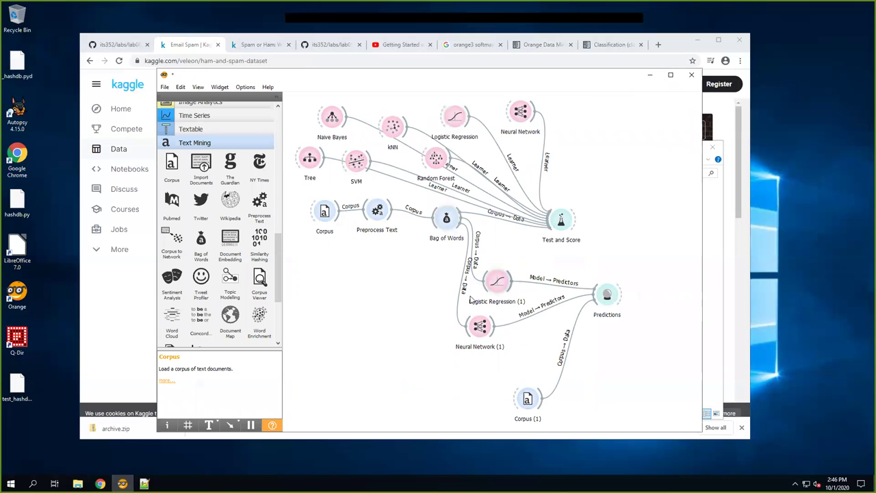
# Start a new blank workflow and place an Import Documents widget, opening its settings
pyautogui.click(164, 88)
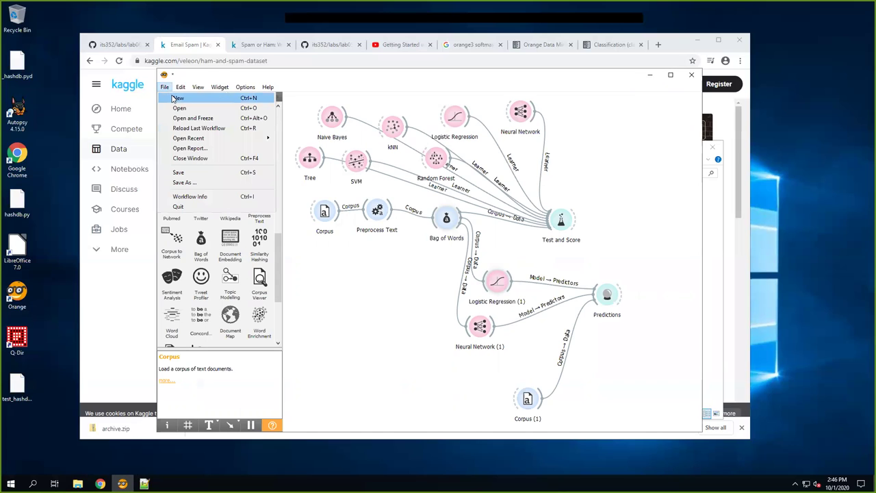
pyautogui.click(176, 98)
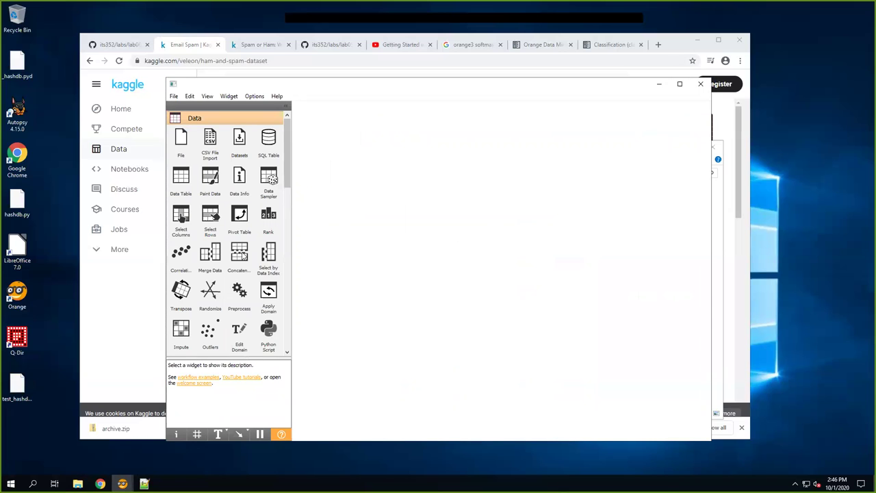
pyautogui.scroll(-10, 220, 279)
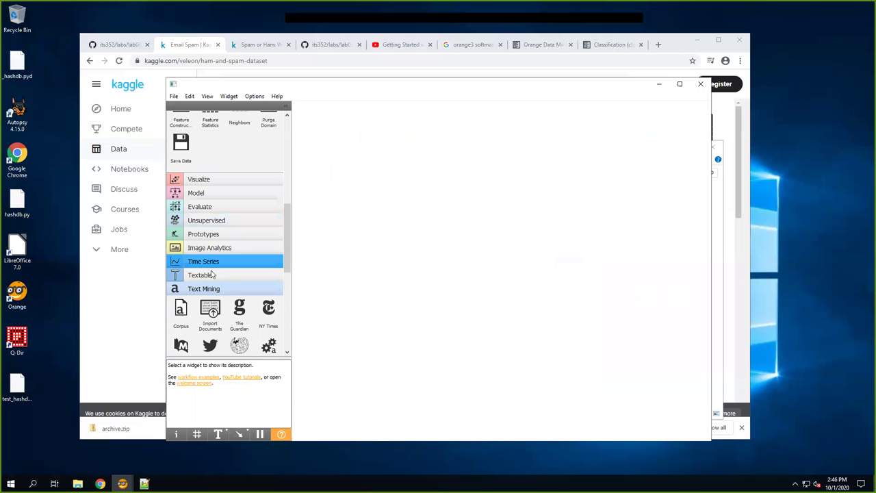
pyautogui.scroll(-2, 210, 291)
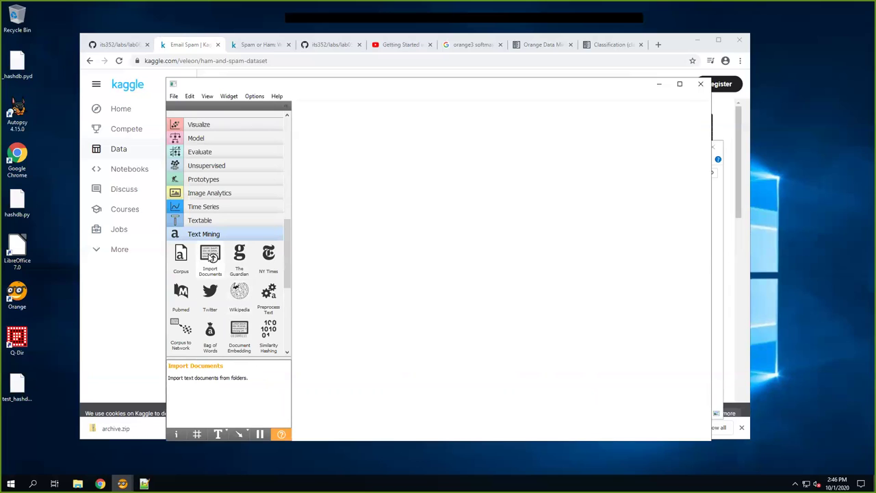
pyautogui.moveTo(210, 256); pyautogui.dragTo(341, 206)
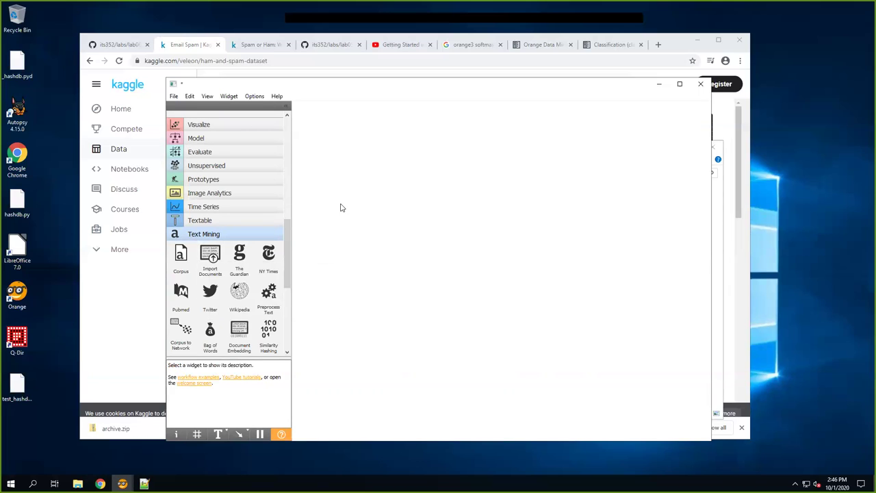
pyautogui.doubleClick(340, 205)
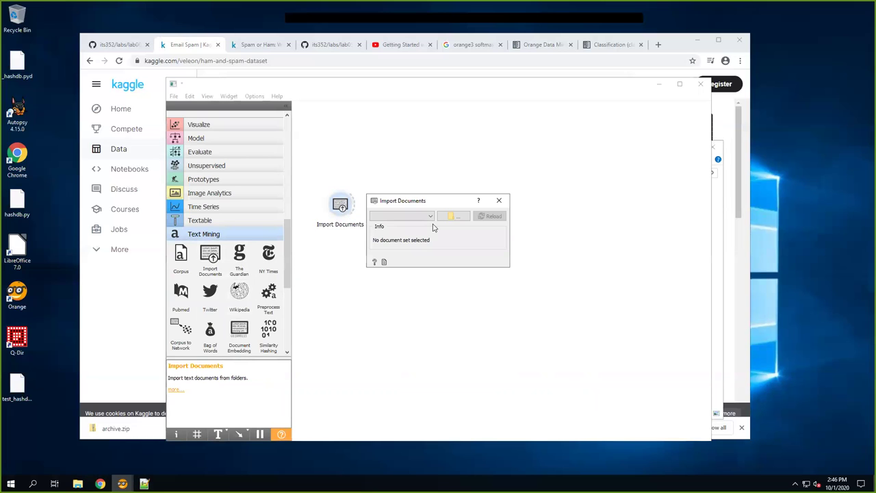
# Point Import Documents at Downloads\emails and reload, then bring the emails Explorer window forward
pyautogui.click(453, 217)
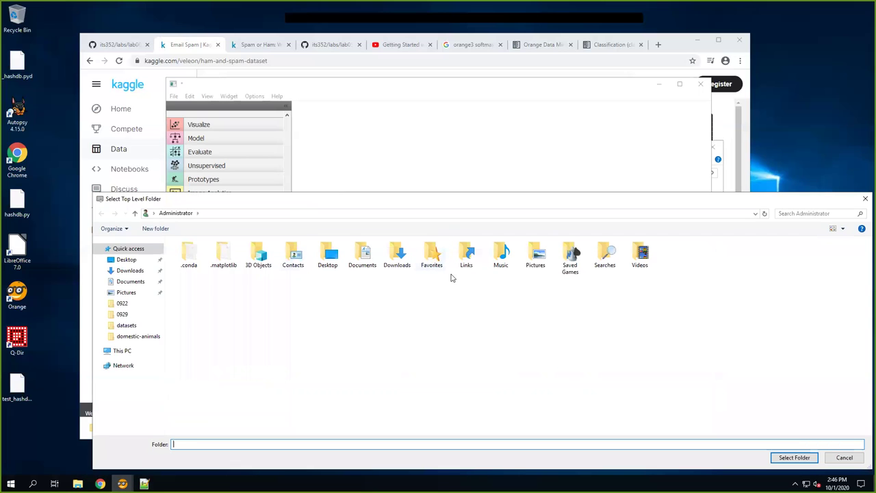
pyautogui.doubleClick(397, 258)
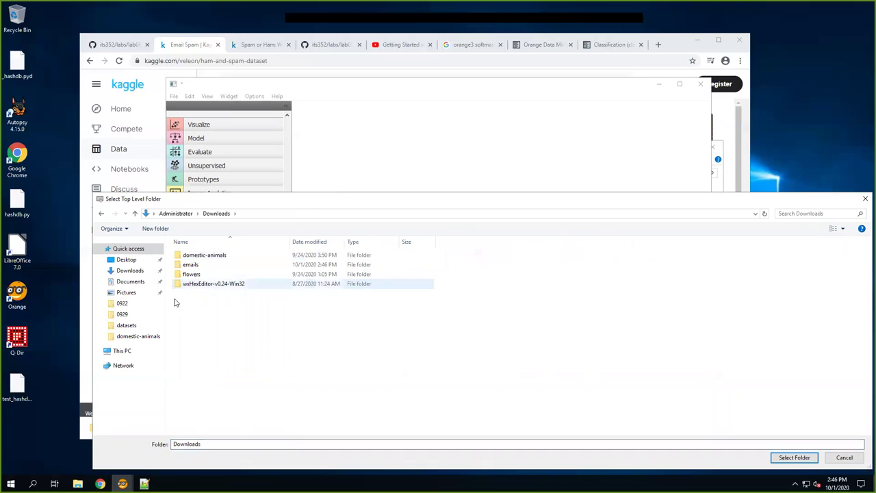
pyautogui.click(191, 265)
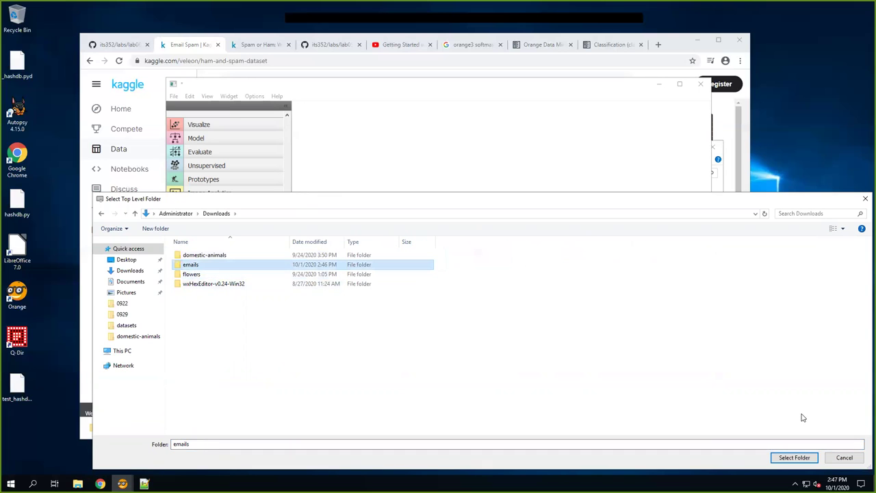
pyautogui.click(792, 458)
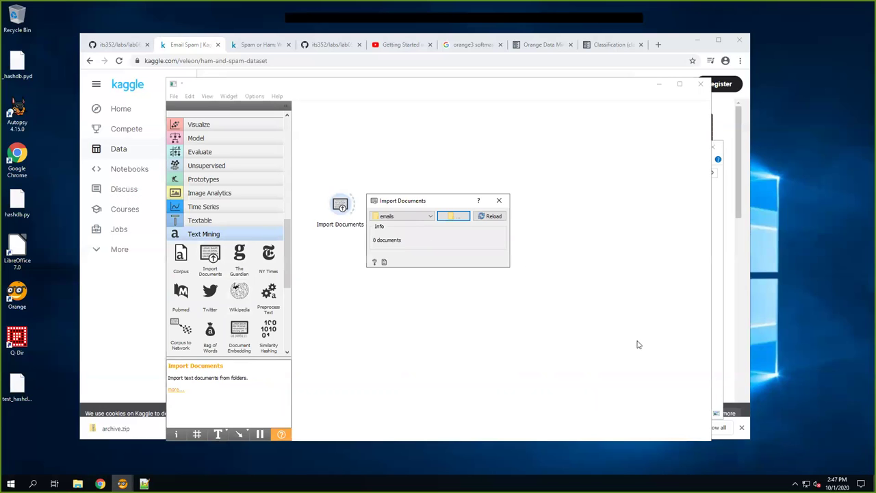
pyautogui.click(492, 217)
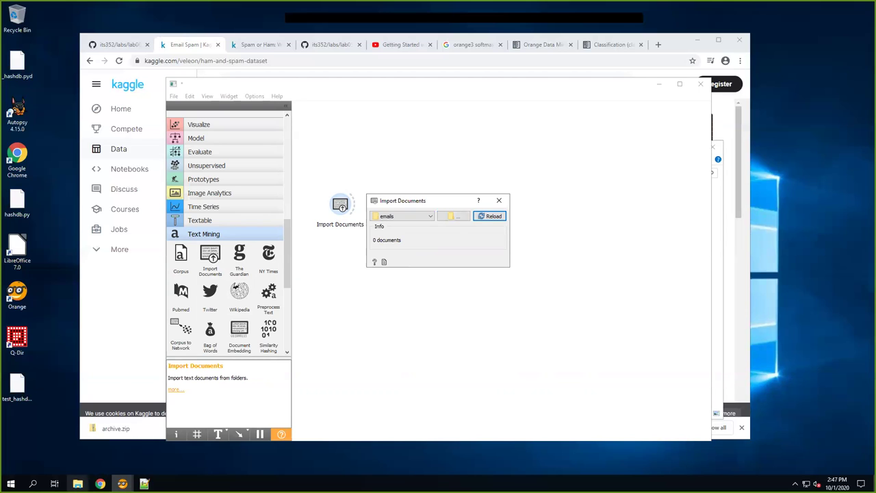
pyautogui.moveTo(77, 483)
pyautogui.click(141, 462)
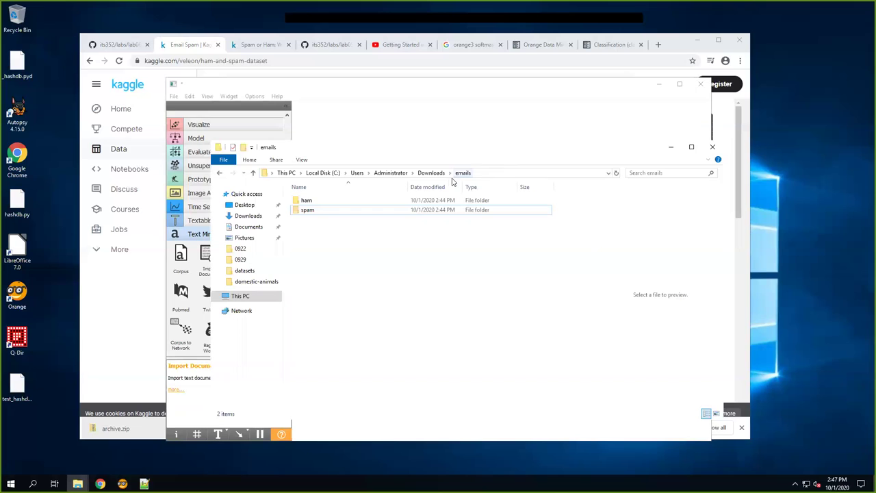
# Confirm ham holds 2,551 files and spam holds 501, then minimize the emails window
pyautogui.doubleClick(322, 200)
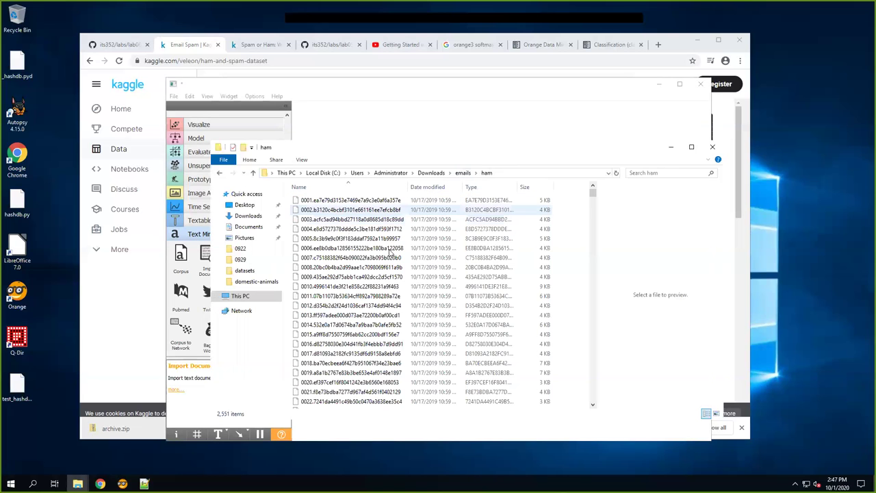
pyautogui.click(464, 173)
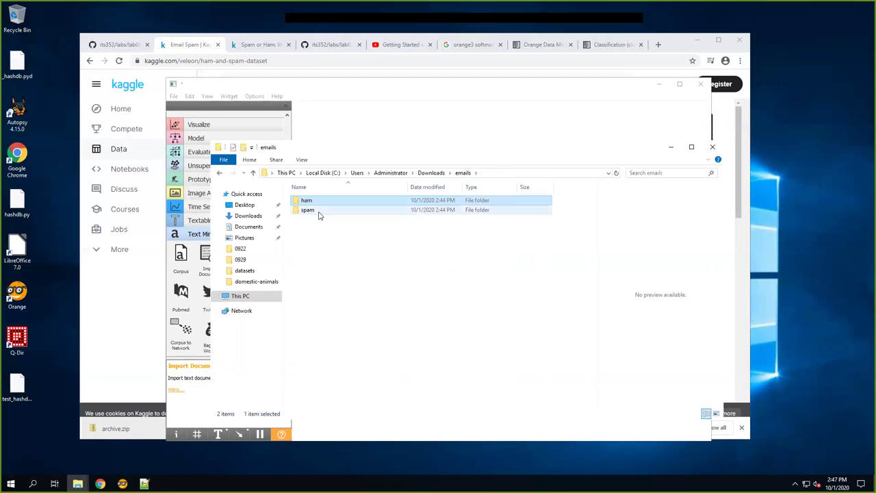
pyautogui.click(318, 213)
pyautogui.doubleClick(318, 214)
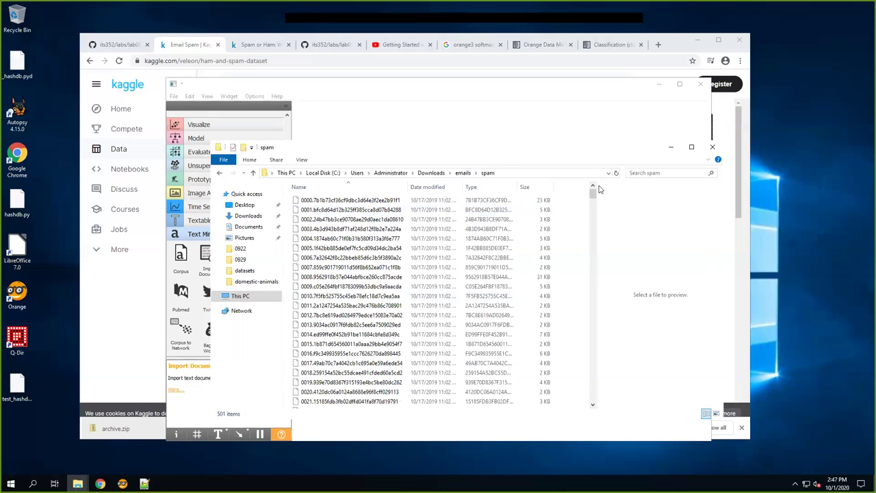
pyautogui.click(671, 146)
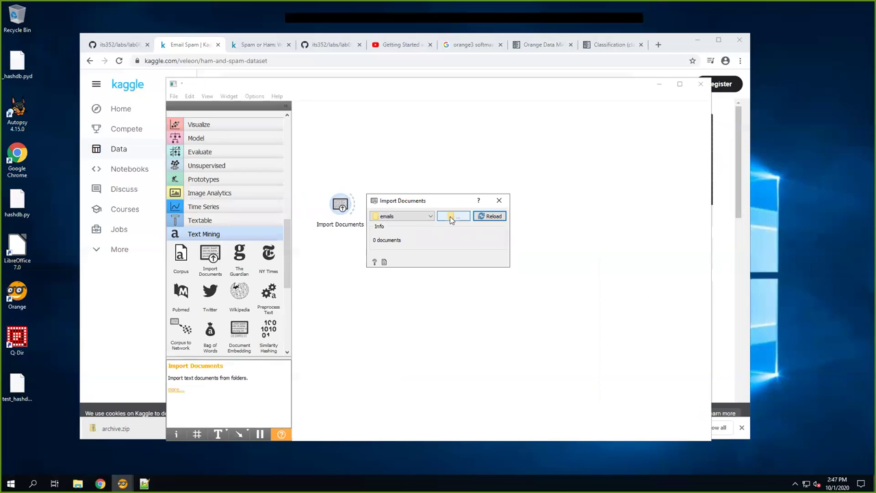
# Re-select Downloads\emails as the Import Documents folder and reload it, still getting 0 documents
pyautogui.click(486, 217)
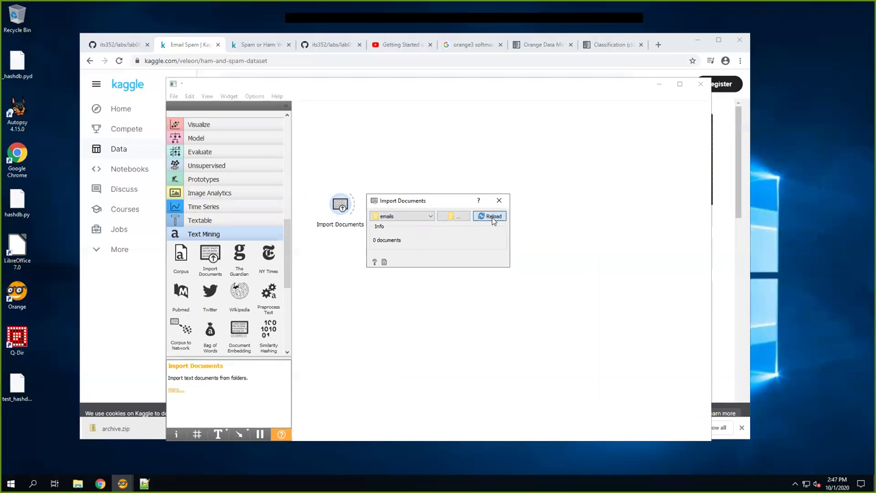
pyautogui.click(452, 218)
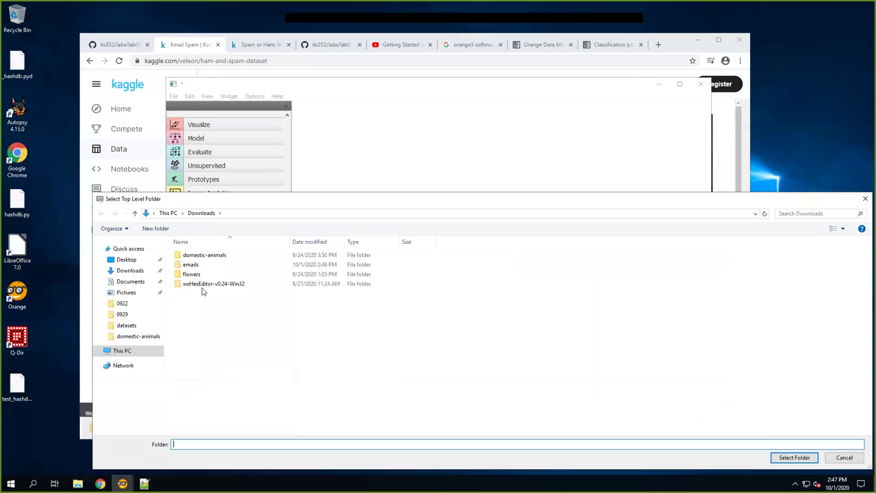
pyautogui.doubleClick(191, 265)
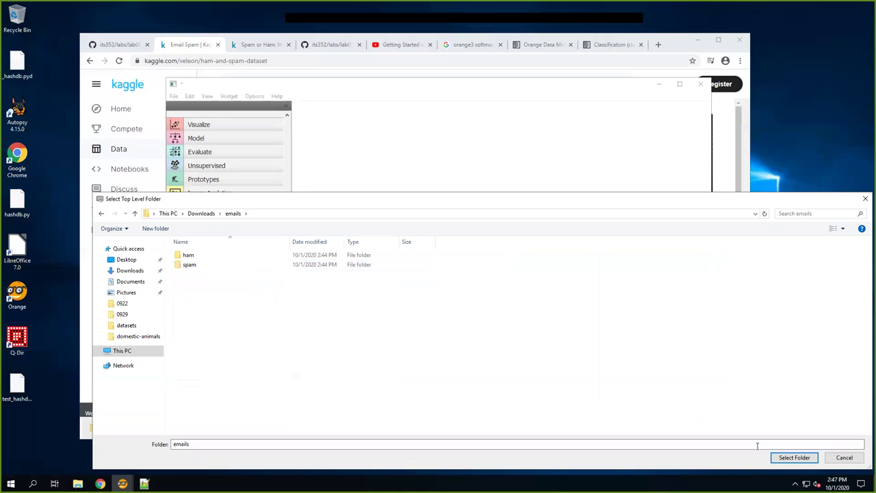
pyautogui.moveTo(588, 198); pyautogui.dragTo(558, 174)
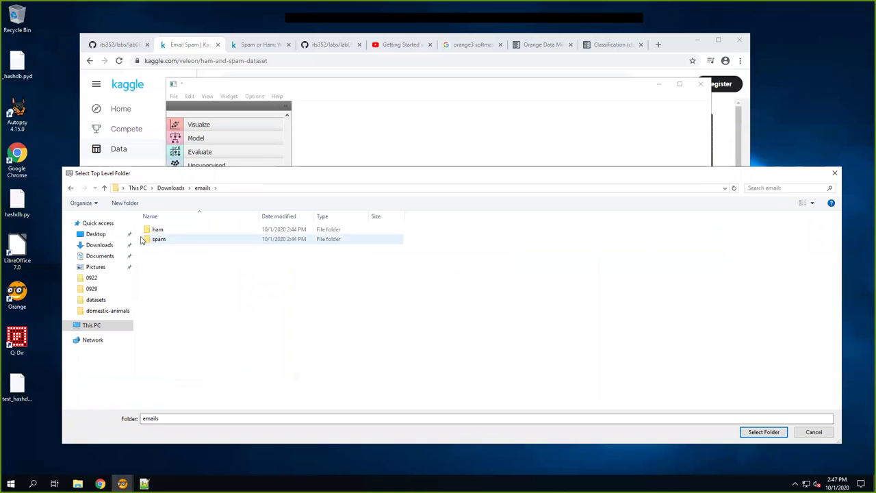
pyautogui.click(764, 432)
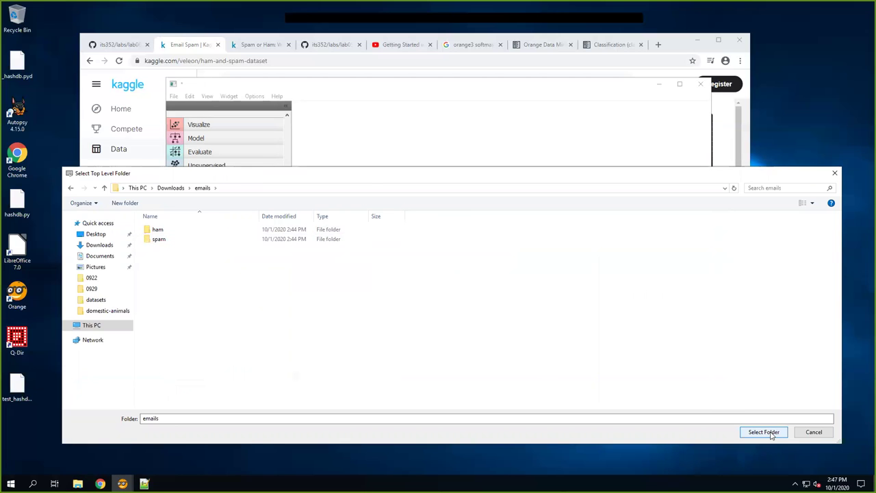
pyautogui.click(490, 218)
pyautogui.moveTo(413, 202); pyautogui.dragTo(449, 198)
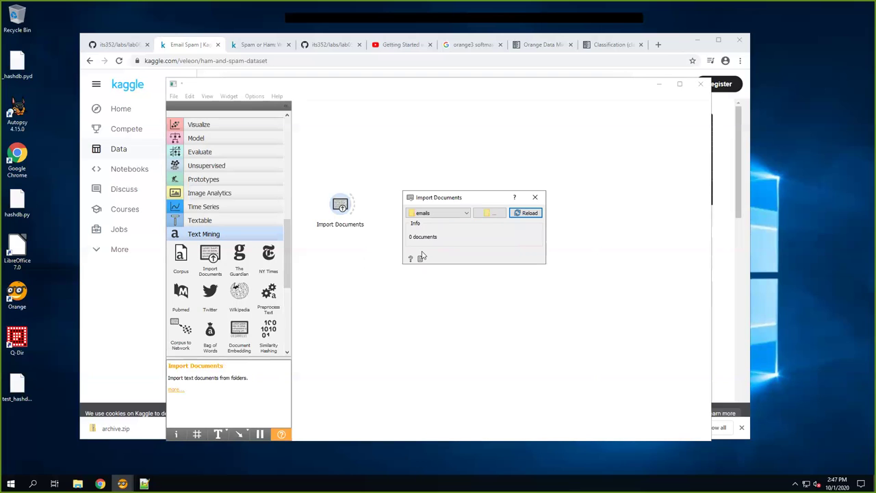
# Show the Orange 'How to Import Text Documents' YouTube tutorial, then bring the spam folder window forward
pyautogui.click(400, 46)
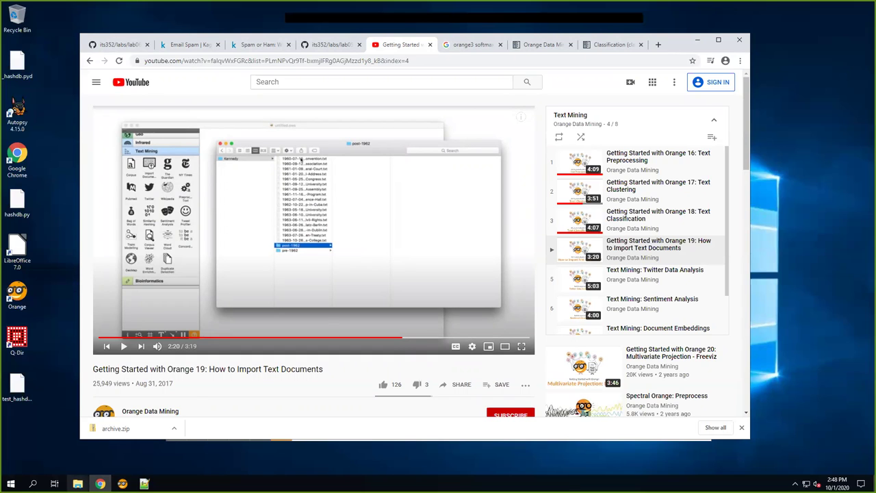
pyautogui.click(77, 483)
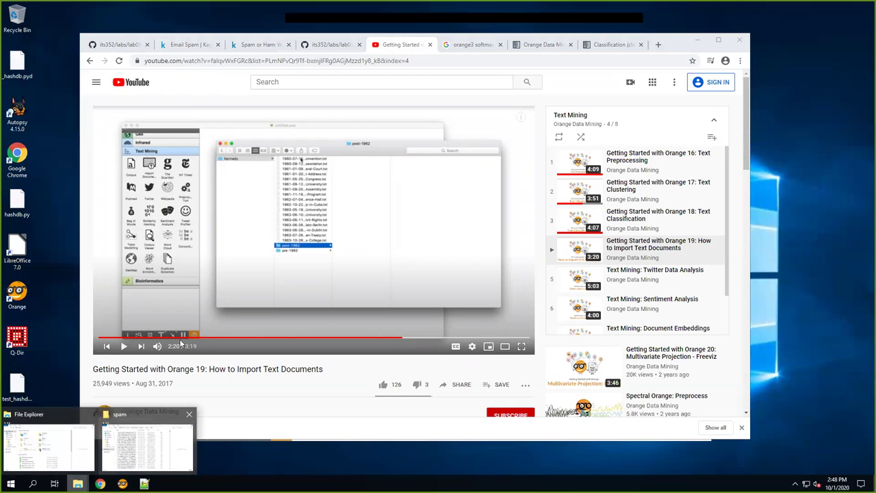
pyautogui.click(140, 419)
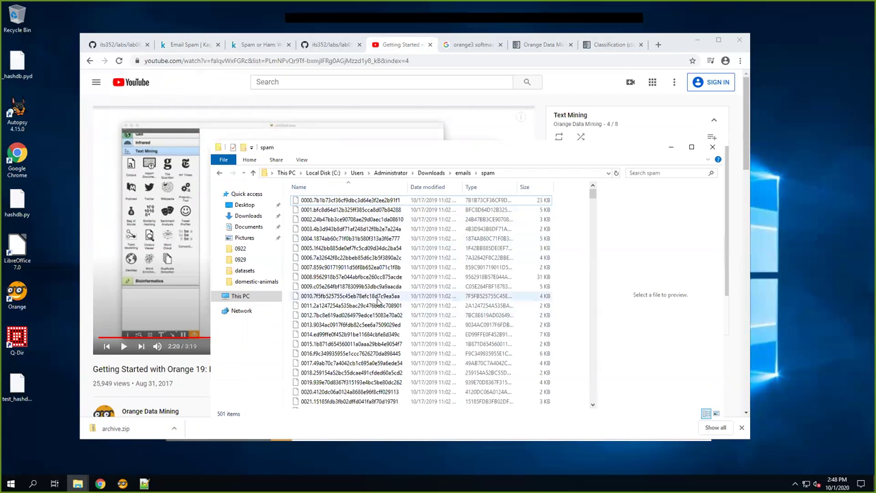
# Add a .txt extension to spam email 0000 and check the folder view options
pyautogui.scroll(-5, 363, 270)
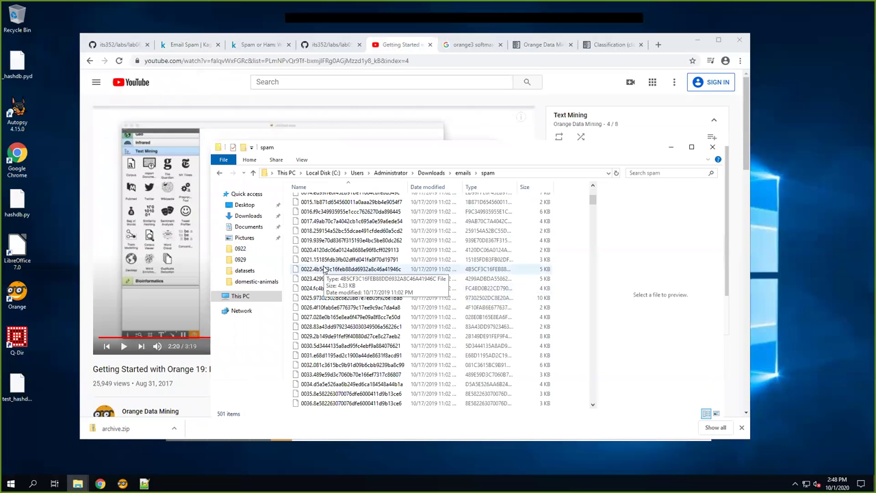
pyautogui.scroll(5, 324, 271)
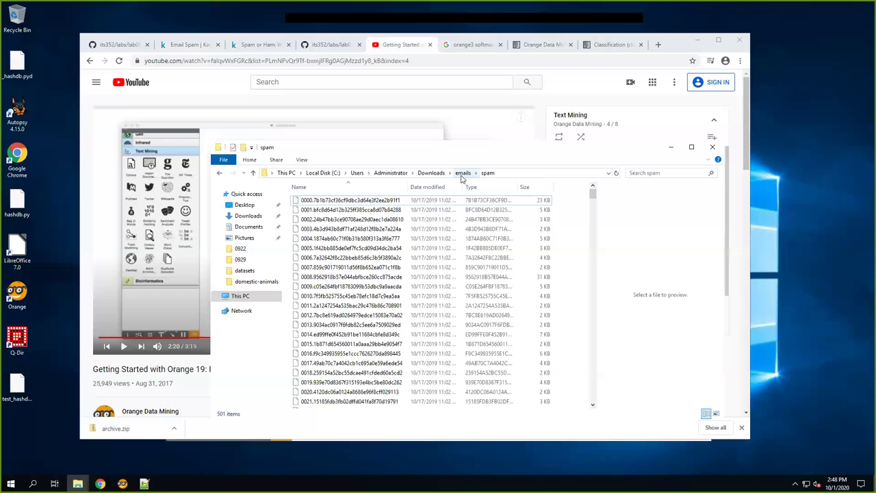
pyautogui.click(352, 203)
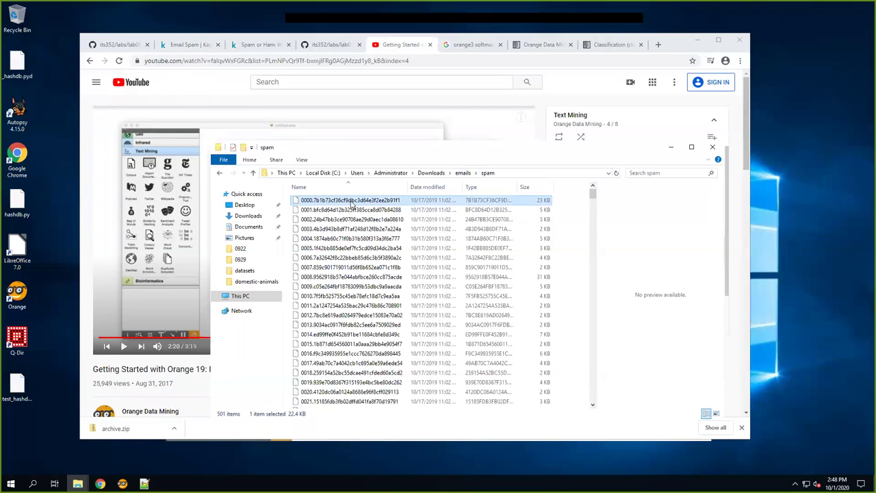
pyautogui.rightClick(352, 202)
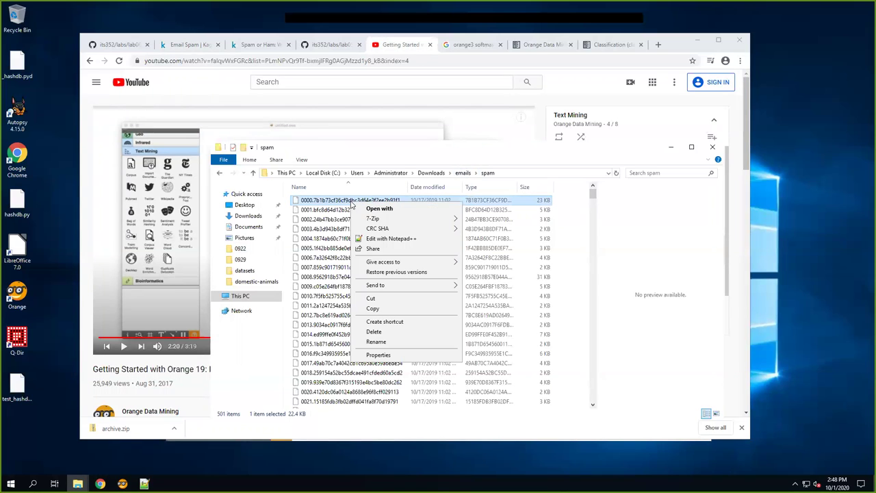
pyautogui.click(412, 342)
pyautogui.press('End')
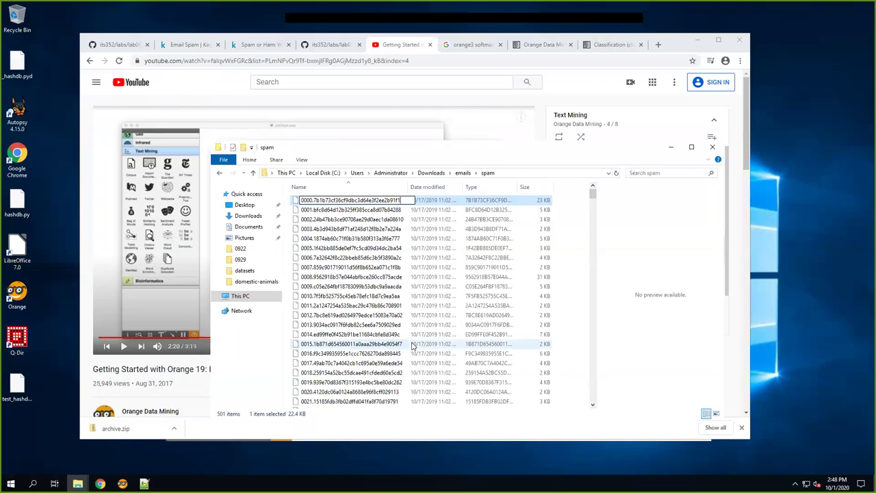
pyautogui.write('.txt')
pyautogui.press('Return')
pyautogui.press('Return')
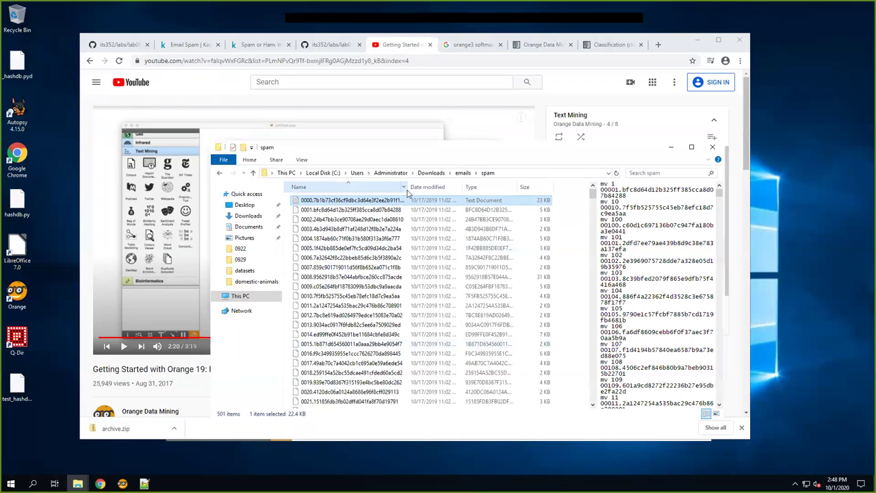
pyautogui.click(301, 160)
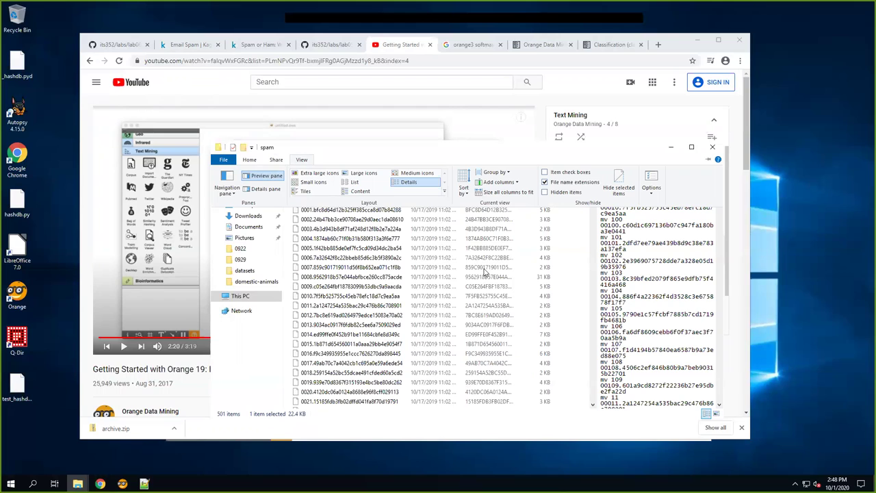
pyautogui.click(356, 277)
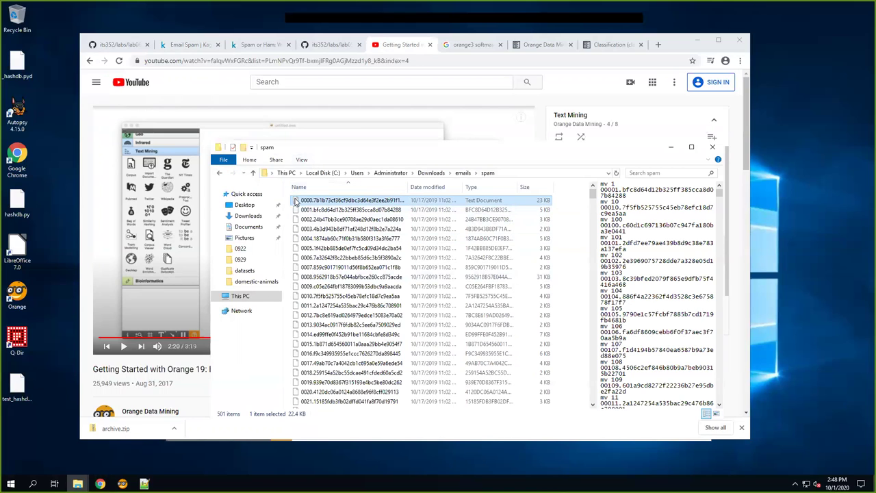
# Rename spam email 0001 with a .txt extension, accepting the extension warning
pyautogui.click(356, 210)
pyautogui.rightClick(356, 209)
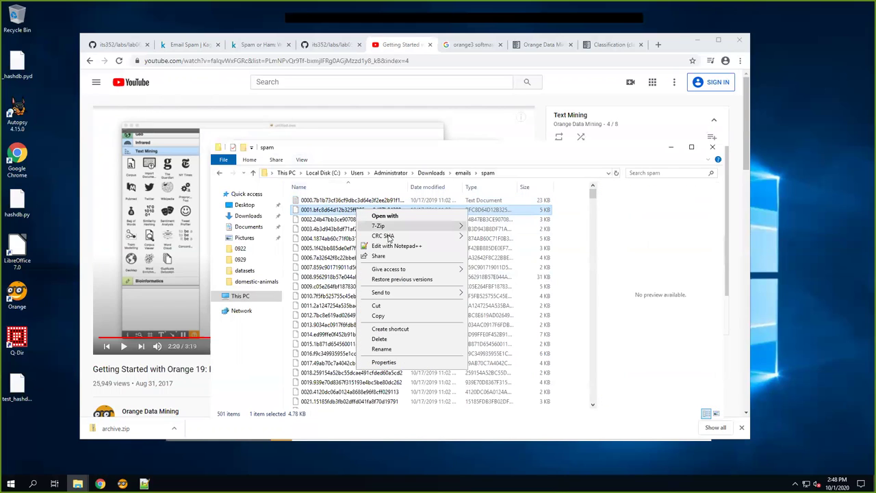
pyautogui.click(382, 349)
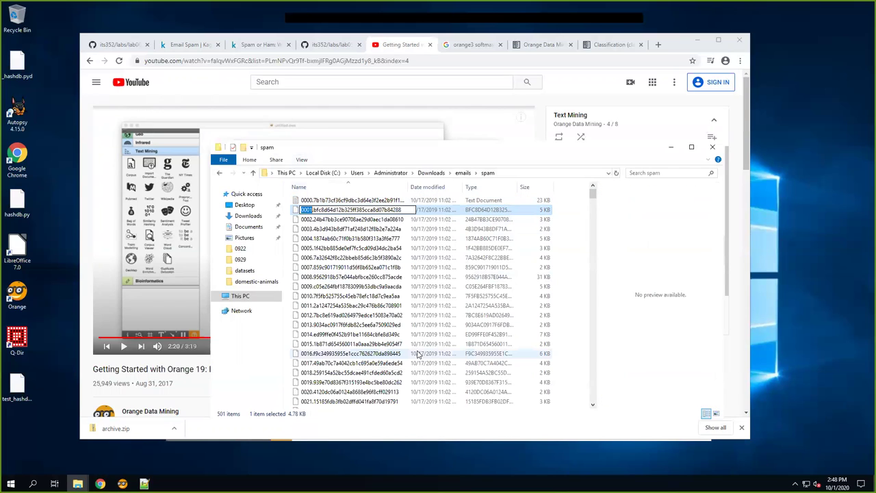
pyautogui.press('End')
pyautogui.write('.txt')
pyautogui.press('Return')
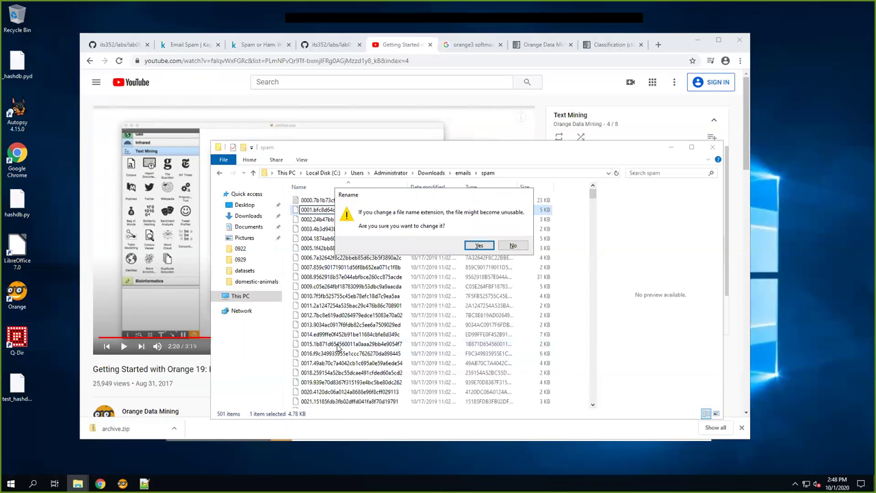
pyautogui.press('Return')
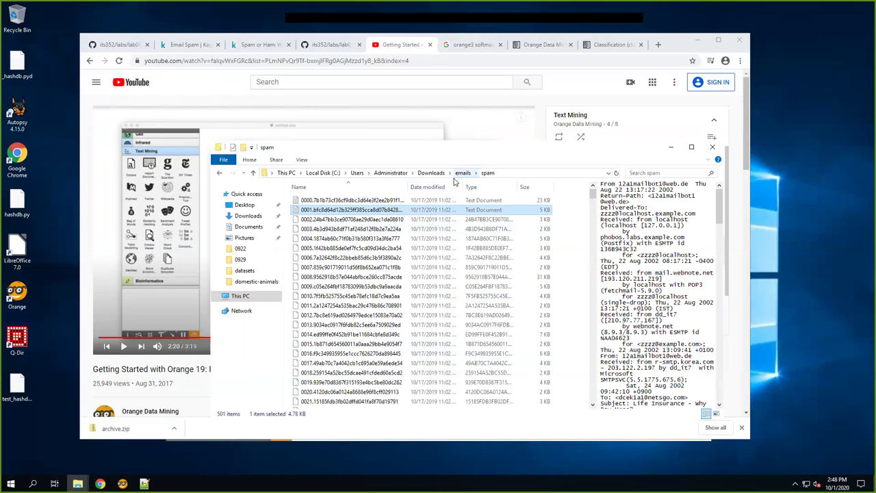
# In the ham folder, add a .txt extension to the first email
pyautogui.click(463, 173)
pyautogui.click(313, 203)
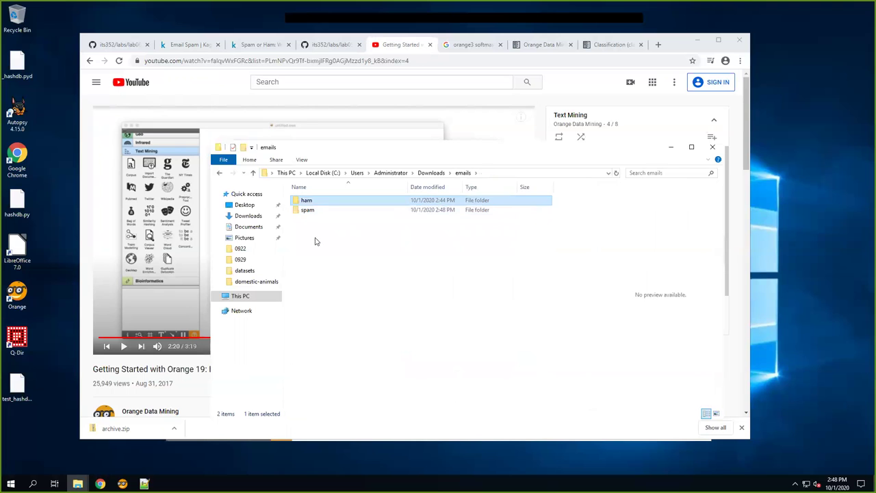
pyautogui.press('Return')
pyautogui.rightClick(388, 201)
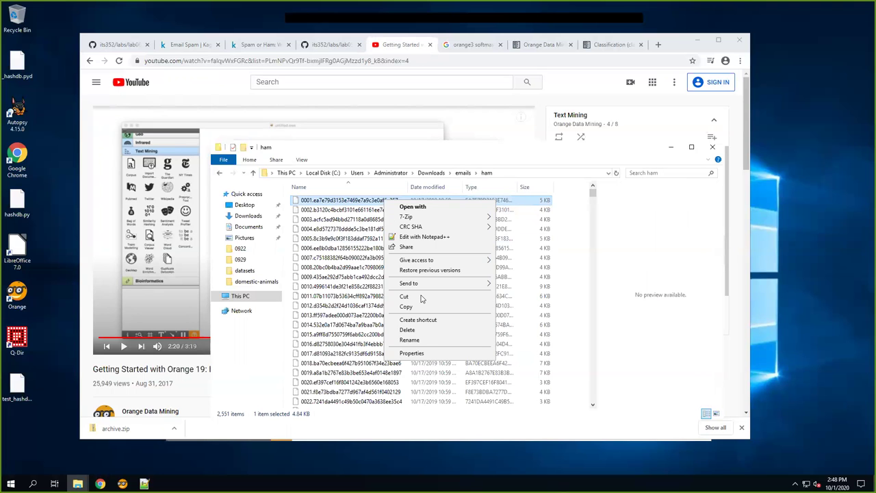
pyautogui.click(426, 339)
pyautogui.press('End')
pyautogui.write('.txt')
pyautogui.press('Return')
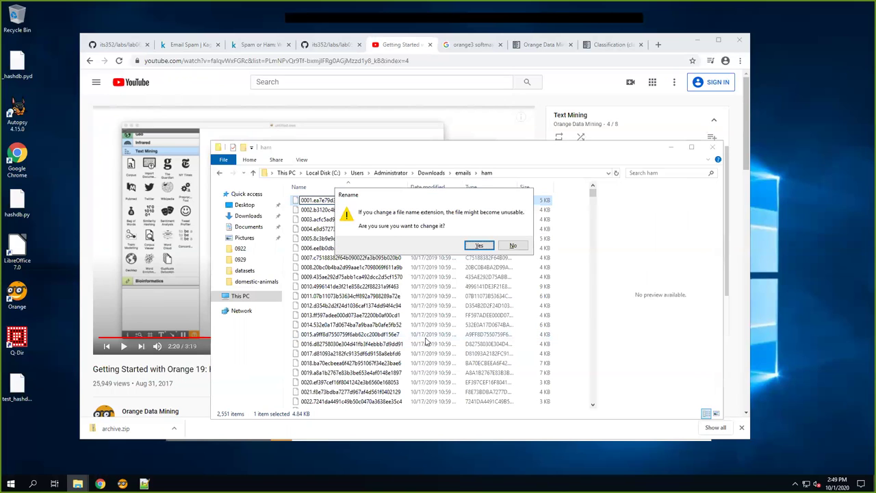
pyautogui.press('Return')
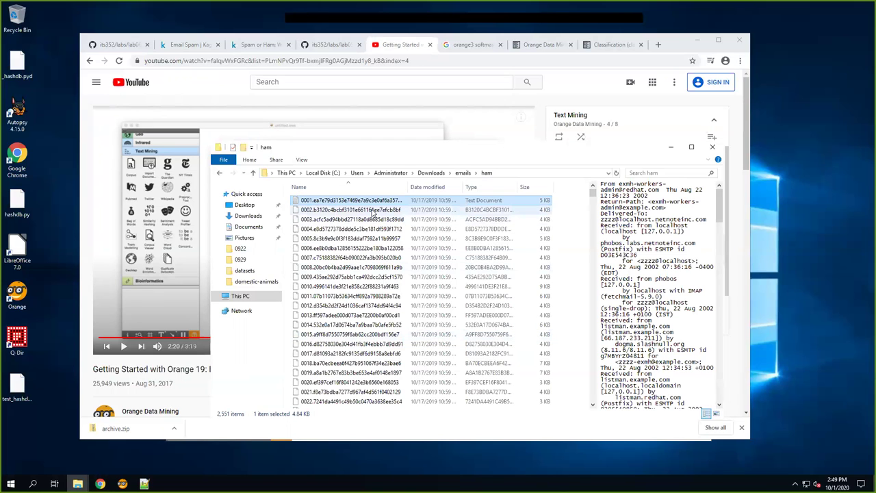
# Add a .txt extension to ham email 0002
pyautogui.rightClick(373, 210)
pyautogui.click(424, 349)
pyautogui.press('End')
pyautogui.write('.tx')
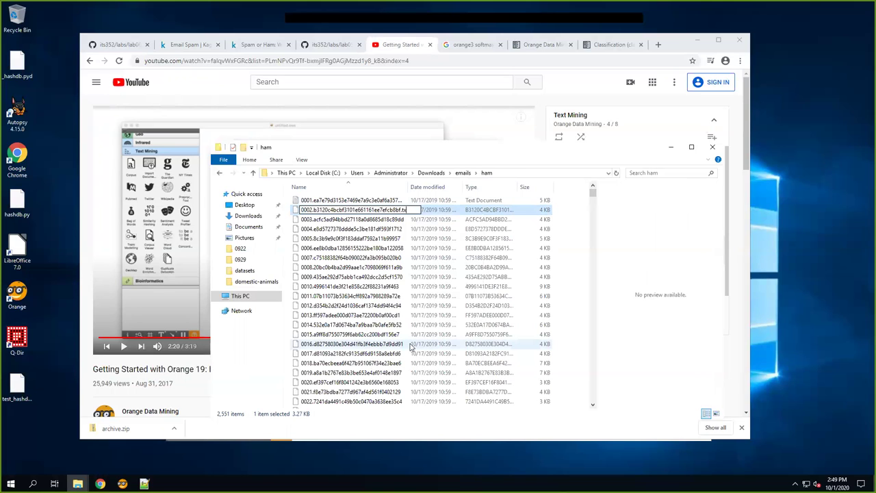
pyautogui.write('t')
pyautogui.press('Return')
pyautogui.press('Return')
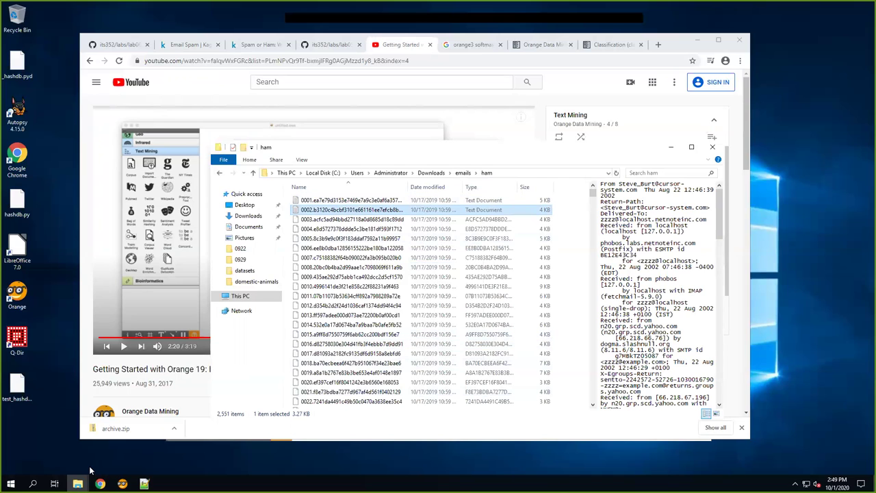
# Reload Import Documents so it finds 4 documents in 2 categories, then return to the tutorial
pyautogui.moveTo(122, 483)
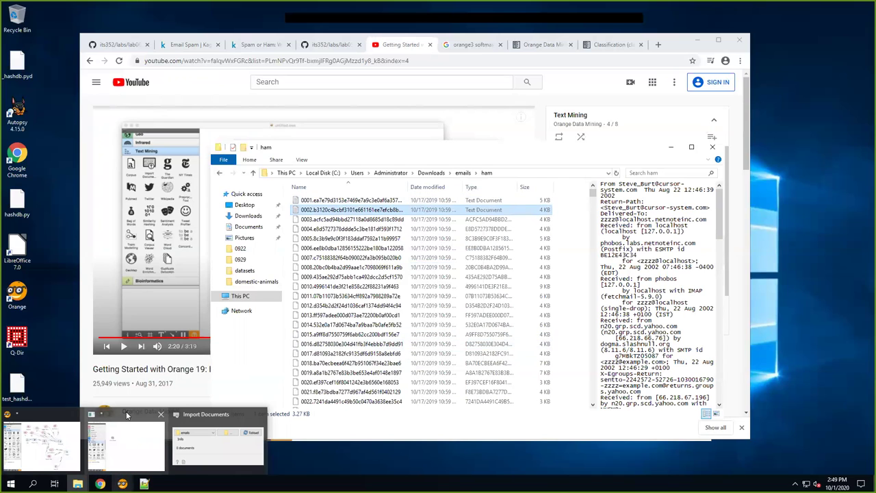
pyautogui.click(127, 438)
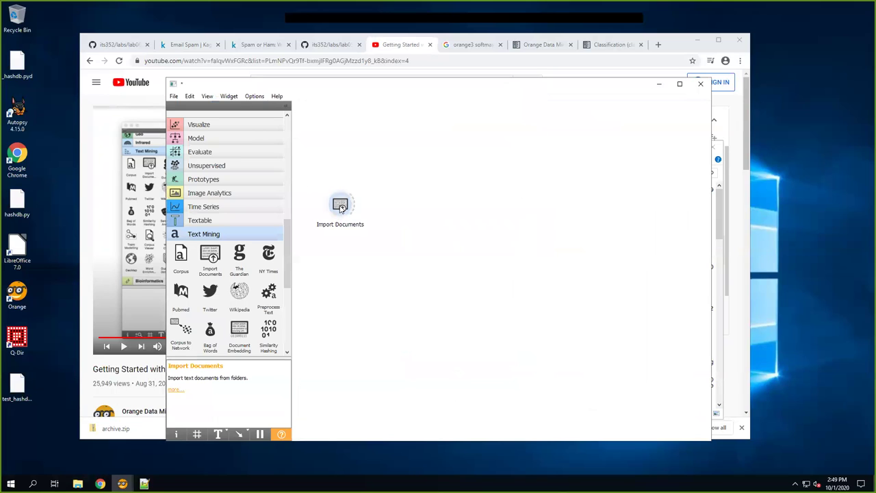
pyautogui.moveTo(123, 482)
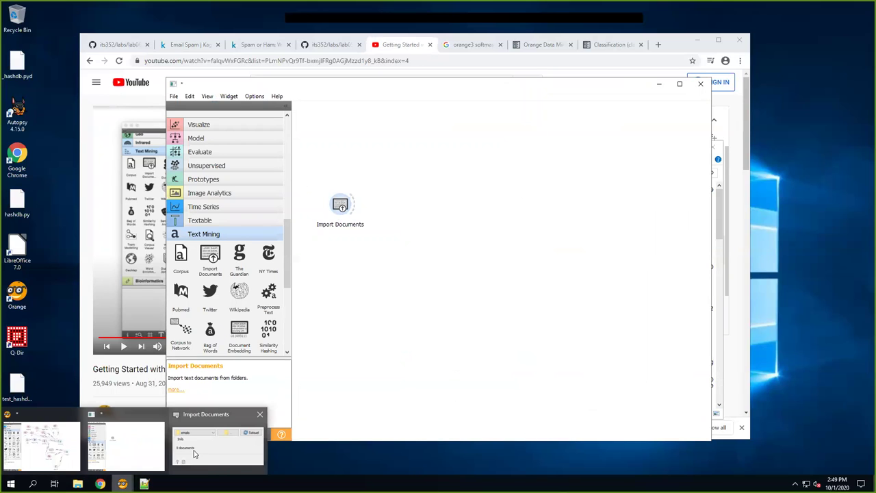
pyautogui.click(219, 441)
pyautogui.click(520, 214)
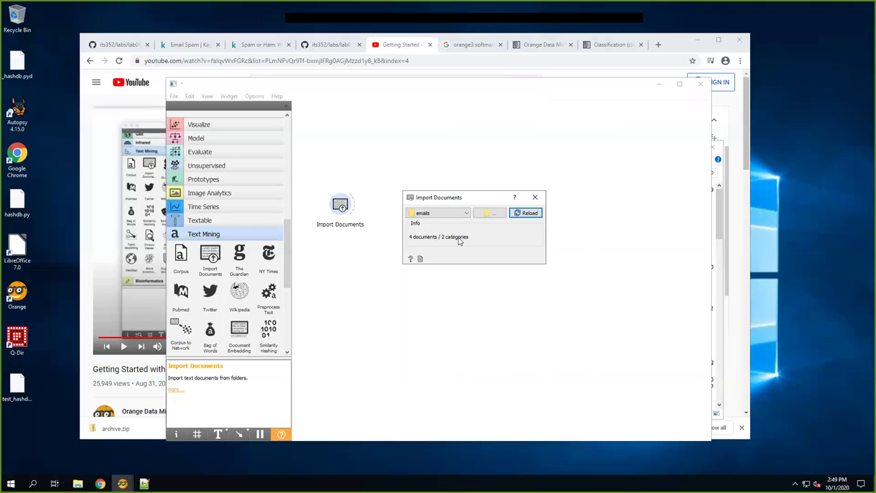
pyautogui.click(536, 198)
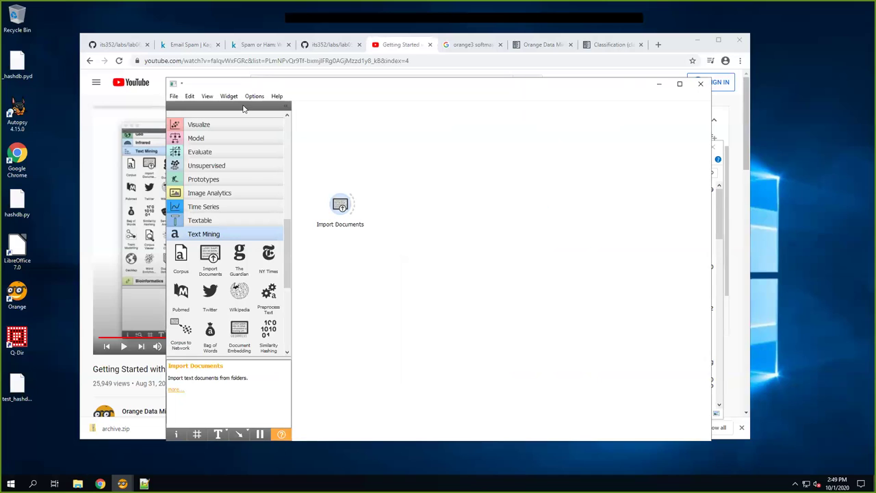
pyautogui.click(115, 104)
# Skim the tutorial ahead to 2:59 and start a new link from Import Documents
pyautogui.moveTo(407, 340); pyautogui.dragTo(425, 339)
pyautogui.click(451, 339)
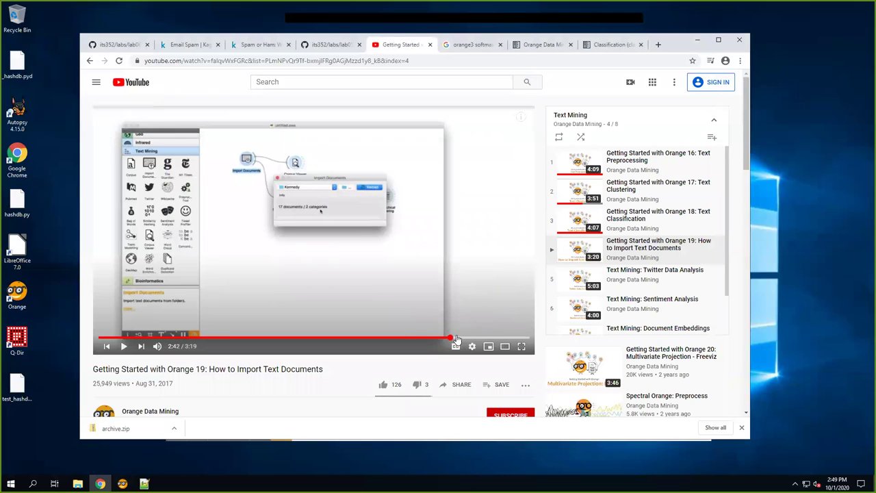
pyautogui.click(469, 339)
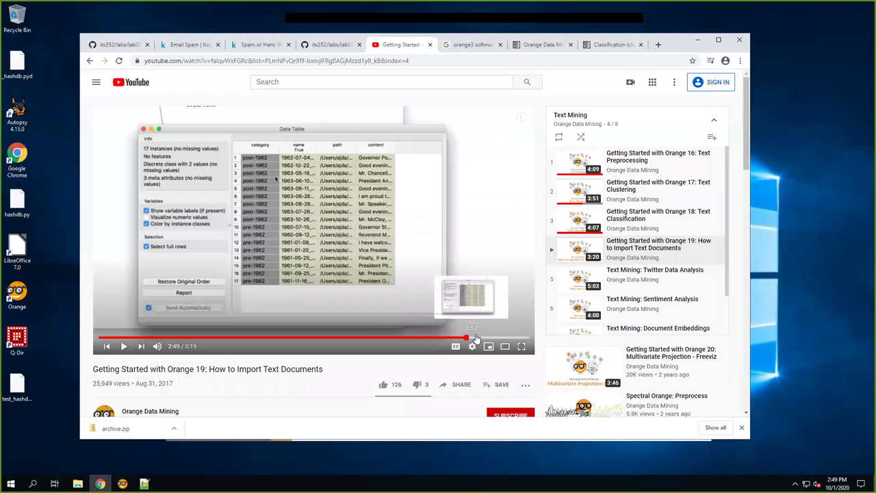
pyautogui.click(486, 339)
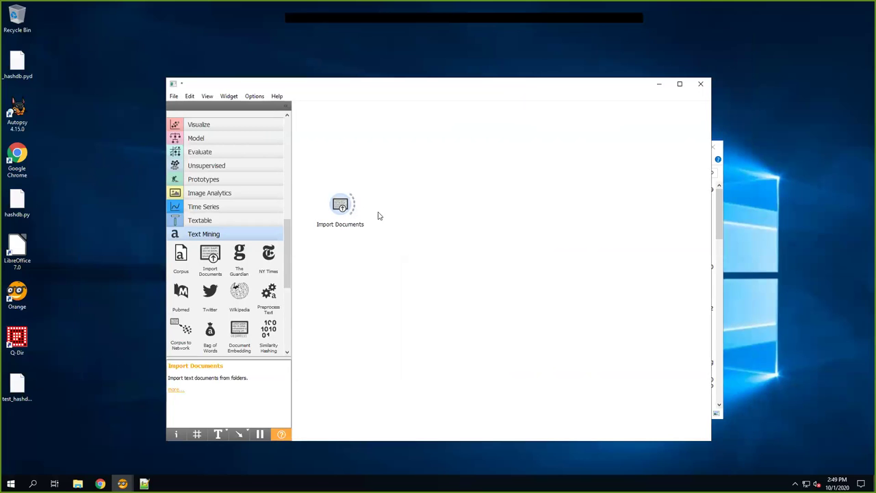
pyautogui.moveTo(380, 216); pyautogui.dragTo(394, 217)
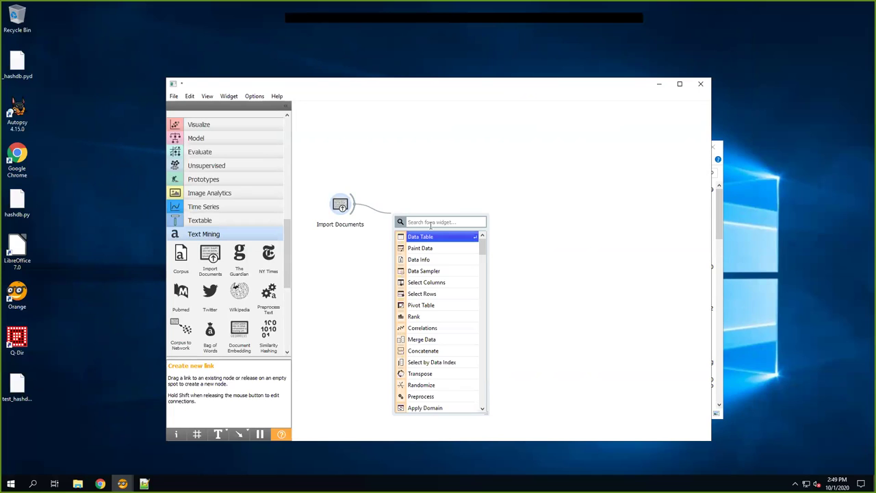
# Add a Preprocess Text widget after Import Documents and check its settings
pyautogui.write('pr')
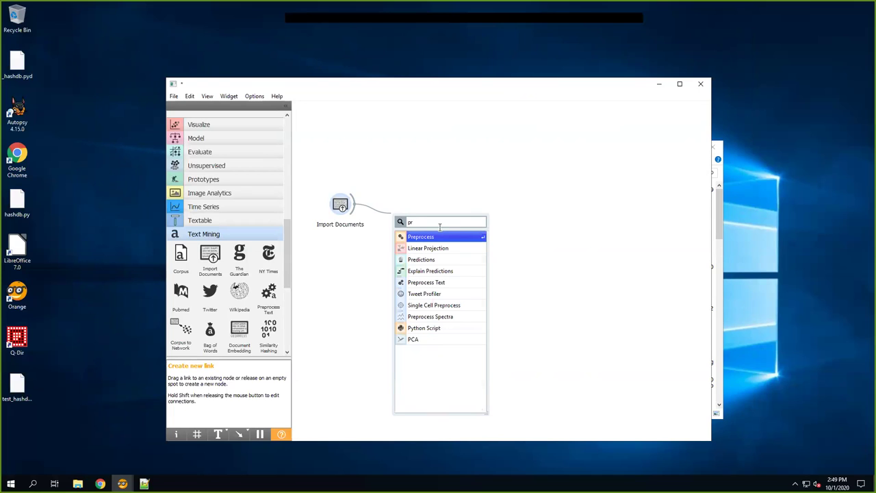
pyautogui.click(435, 282)
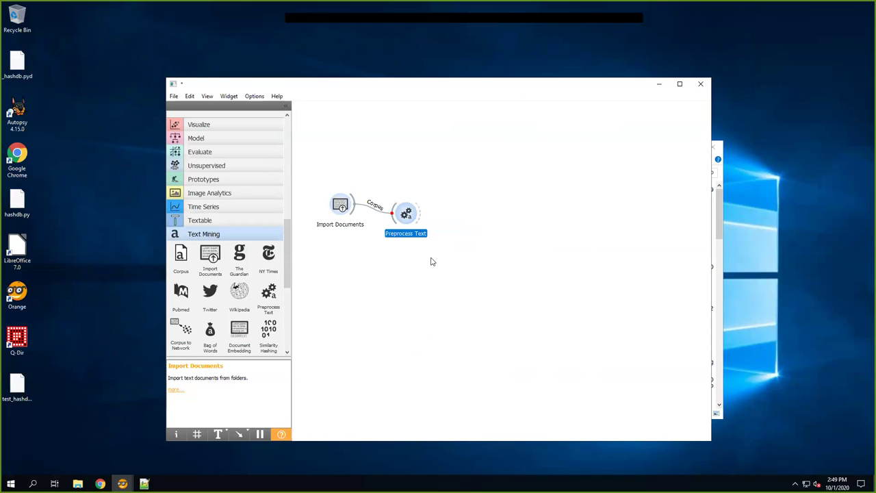
pyautogui.doubleClick(406, 214)
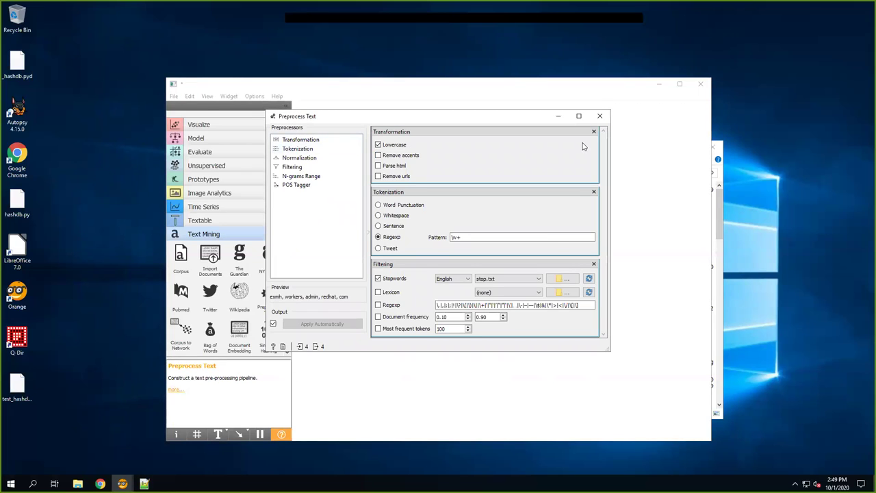
pyautogui.click(599, 116)
# Connect a Bag of Words widget after Preprocess Text and check its settings
pyautogui.moveTo(420, 216); pyautogui.dragTo(463, 222)
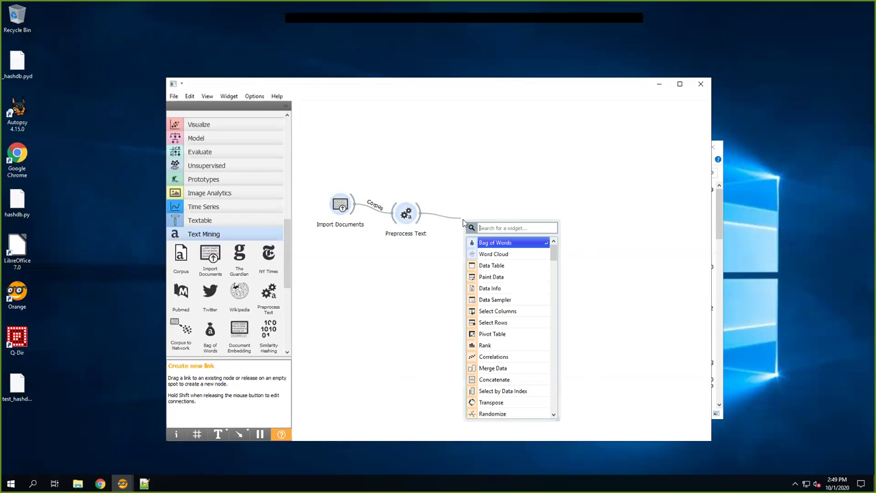
pyautogui.click(512, 247)
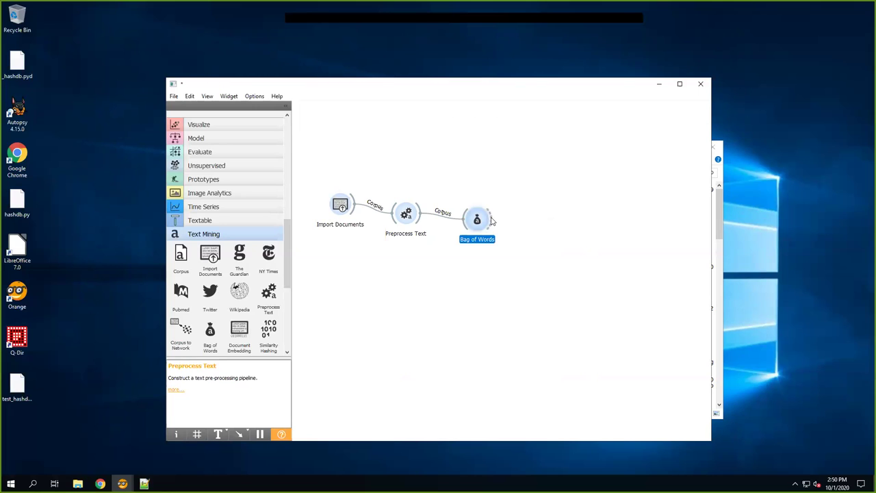
pyautogui.doubleClick(479, 221)
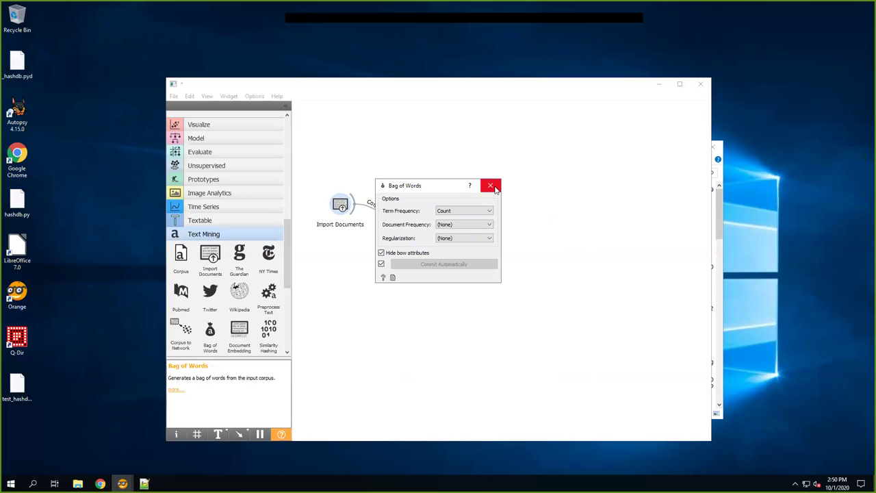
pyautogui.click(492, 190)
# Link a Data Table to Bag of Words and view the 4 ham/spam emails
pyautogui.moveTo(492, 222); pyautogui.dragTo(537, 171)
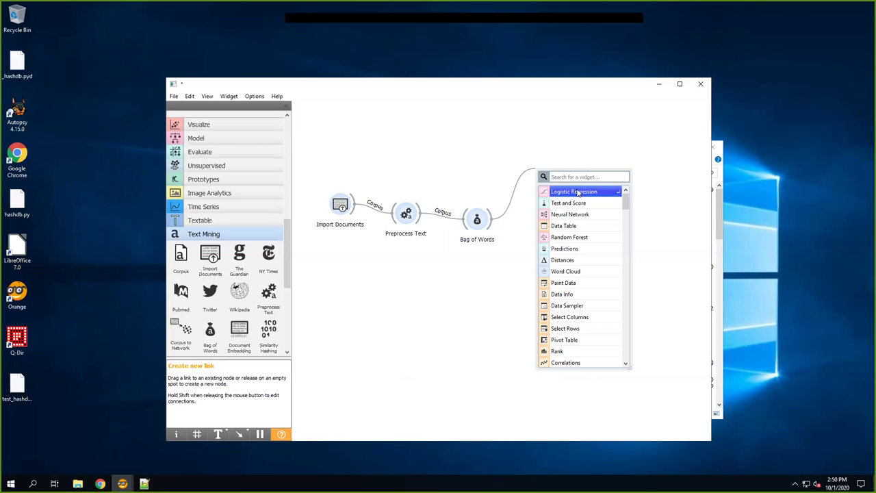
pyautogui.click(564, 226)
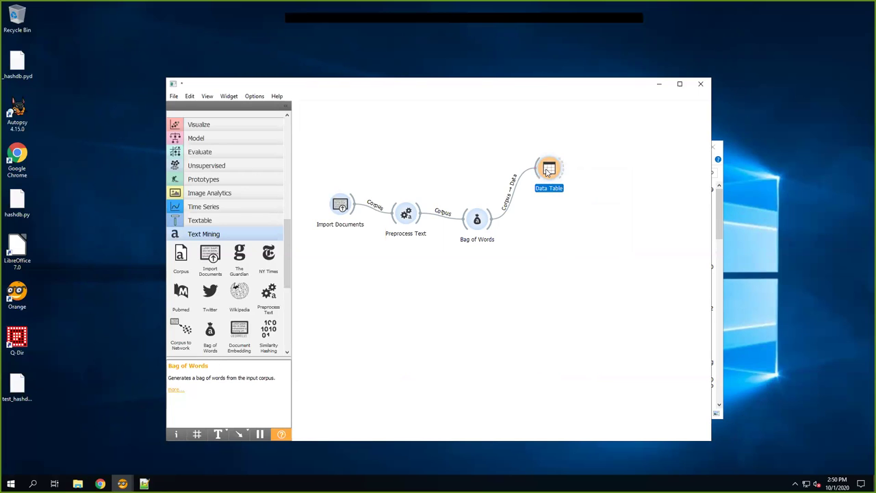
pyautogui.doubleClick(547, 171)
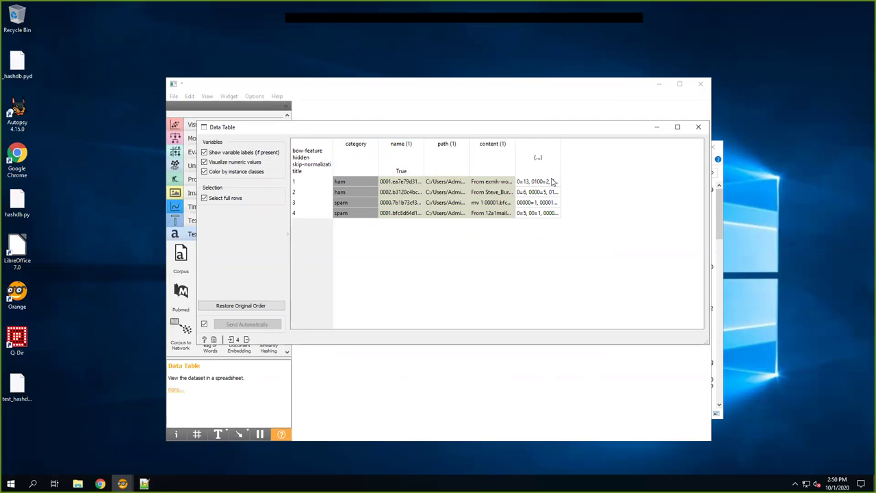
pyautogui.click(698, 127)
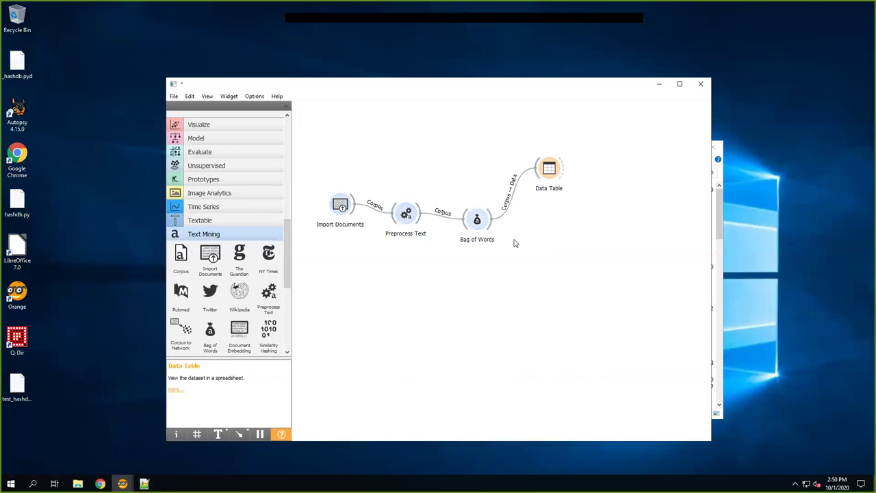
# Add Test and Score after Bag of Words and connect a Logistic Regression learner to it
pyautogui.moveTo(490, 227); pyautogui.dragTo(522, 279)
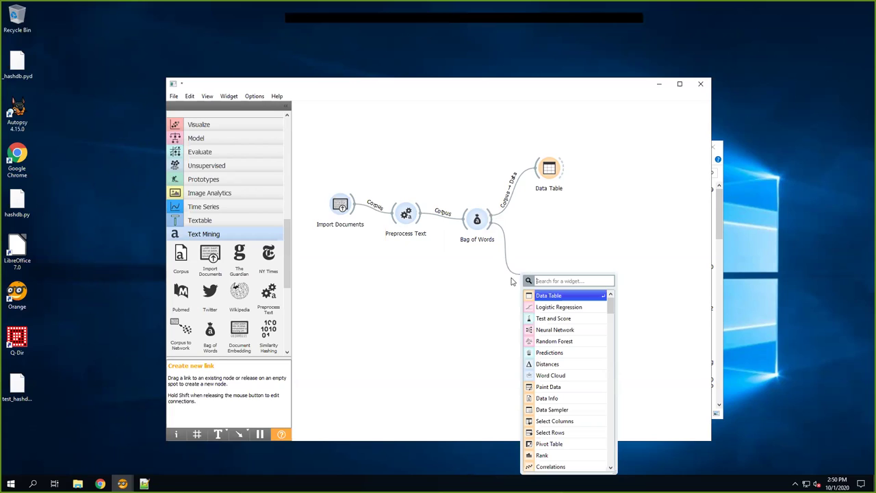
pyautogui.click(553, 318)
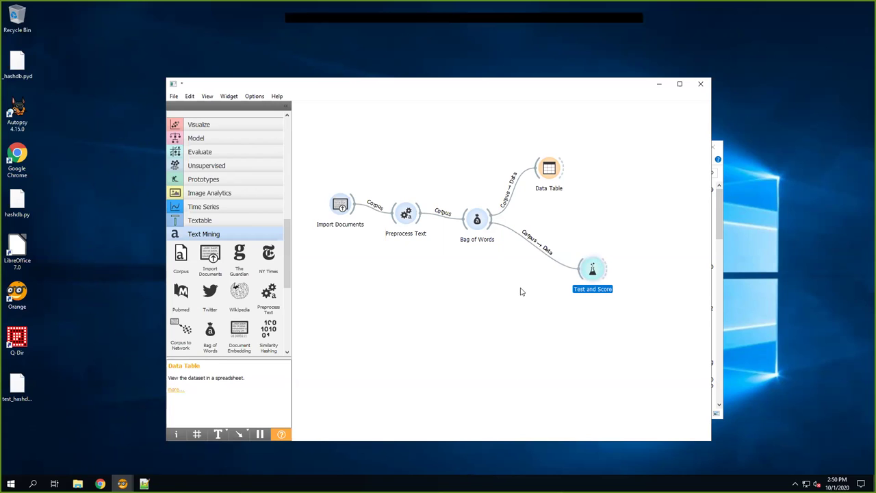
pyautogui.click(523, 279)
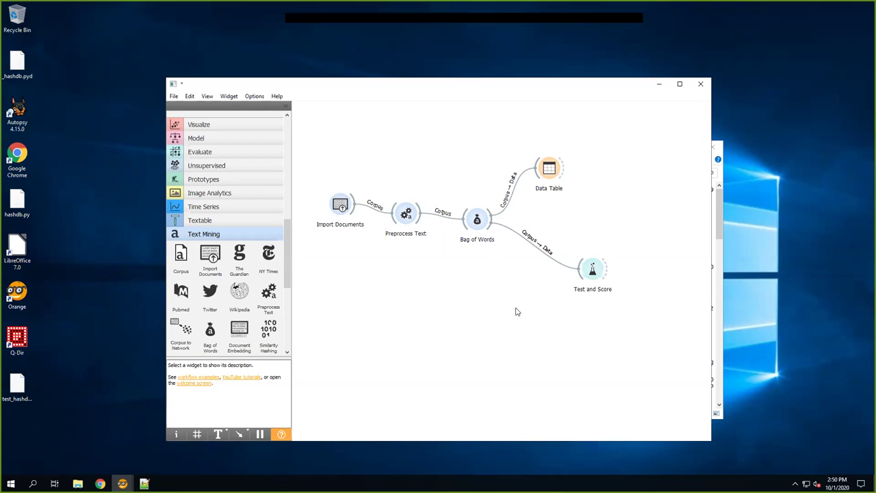
pyautogui.rightClick(490, 316)
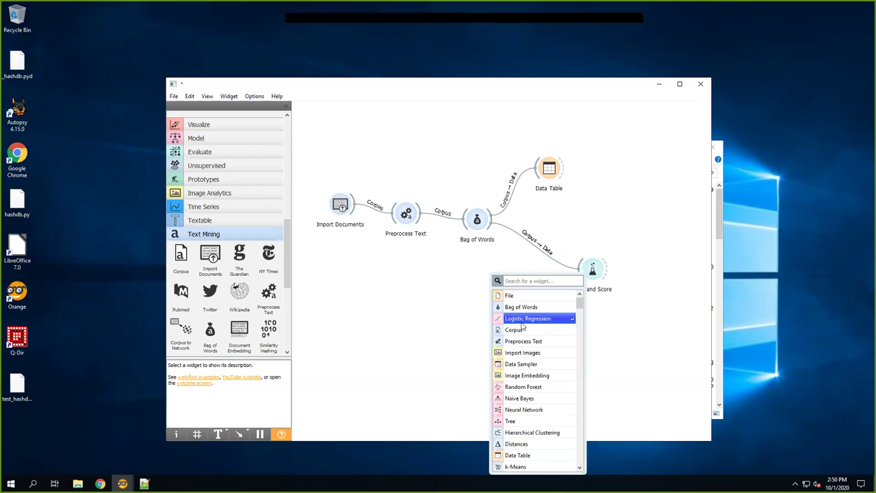
pyautogui.click(527, 319)
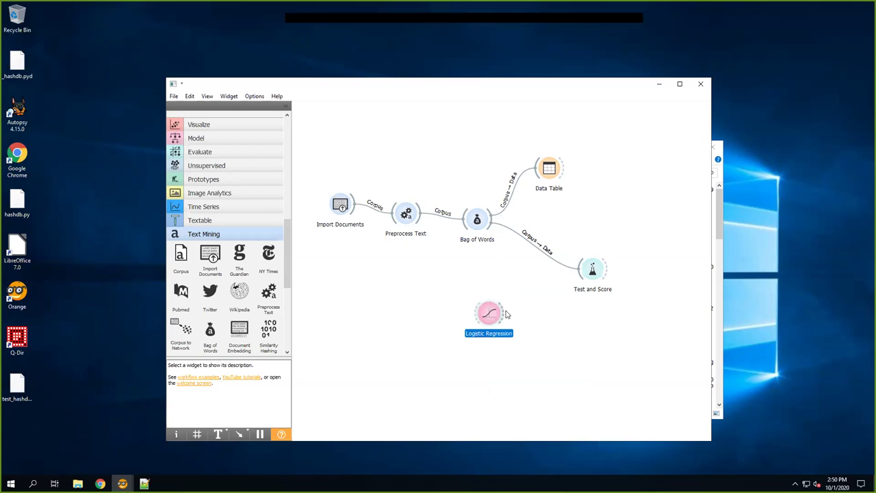
pyautogui.moveTo(503, 313); pyautogui.dragTo(589, 271)
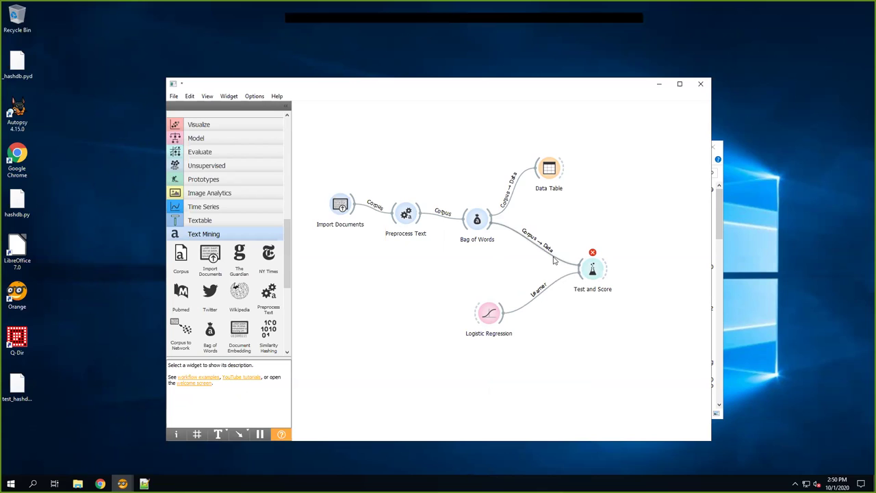
# Remove the Bag of Words data link into Test and Score
pyautogui.rightClick(555, 260)
pyautogui.click(579, 291)
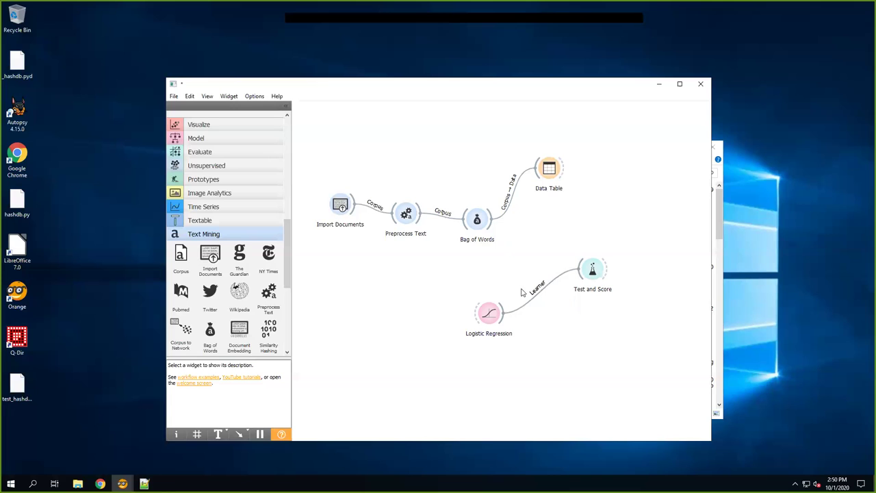
pyautogui.moveTo(382, 89); pyautogui.dragTo(354, 81)
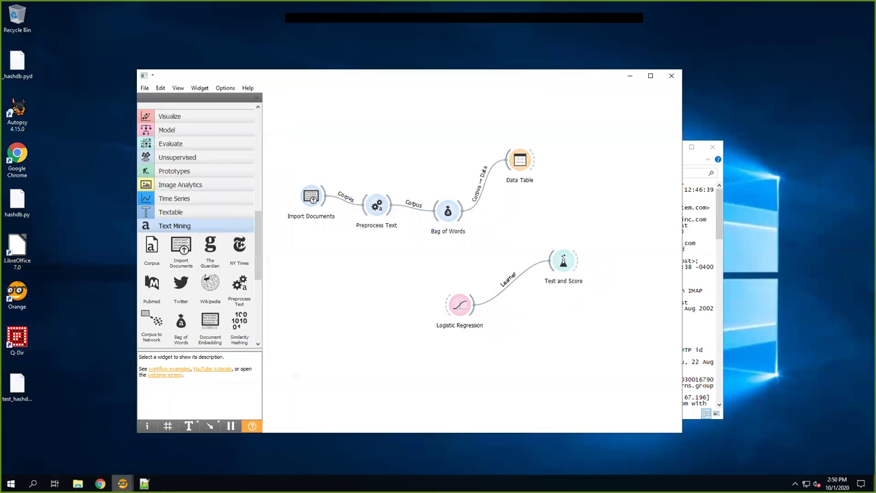
# Hide the example workflow and reconnect Bag of Words data into Test and Score
pyautogui.moveTo(122, 483)
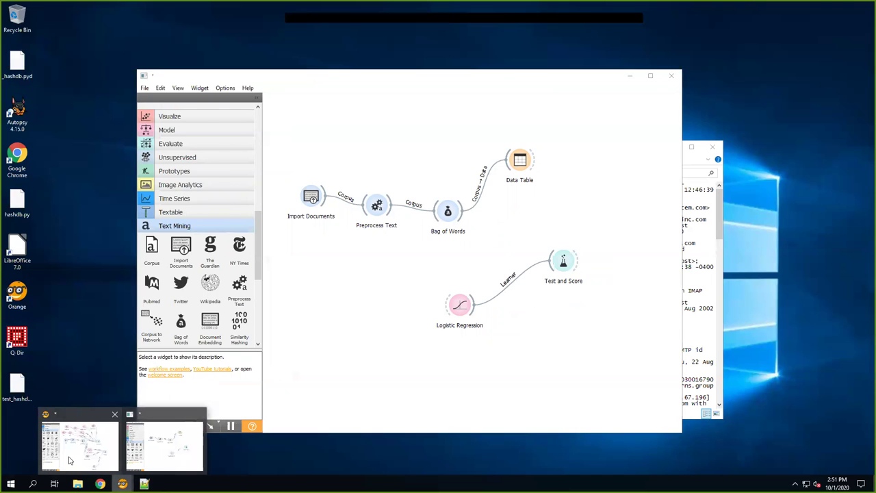
pyautogui.click(70, 460)
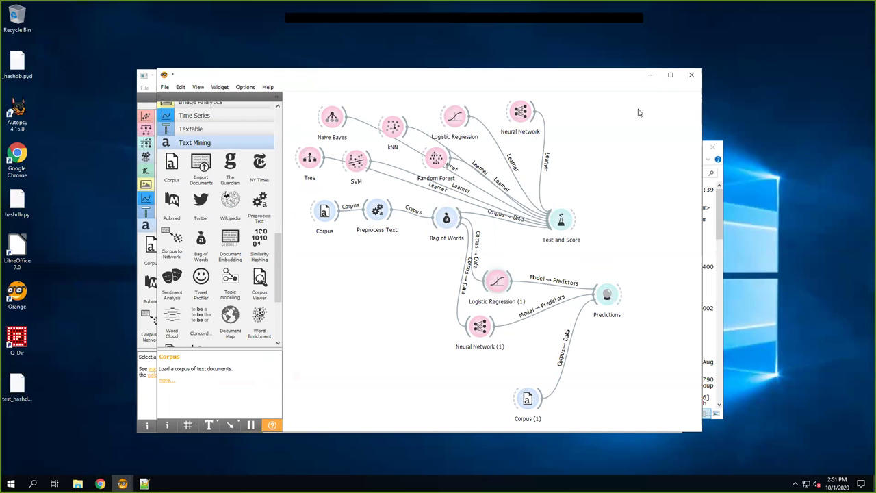
pyautogui.click(651, 76)
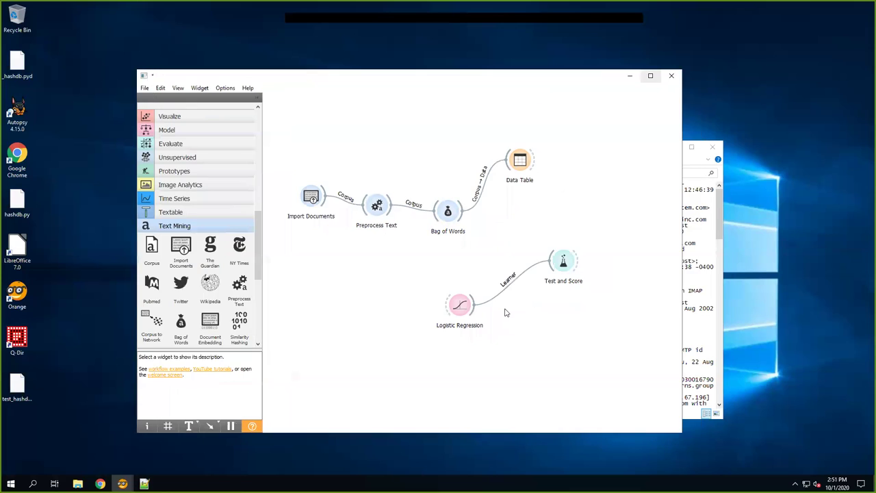
pyautogui.moveTo(463, 218); pyautogui.dragTo(549, 286)
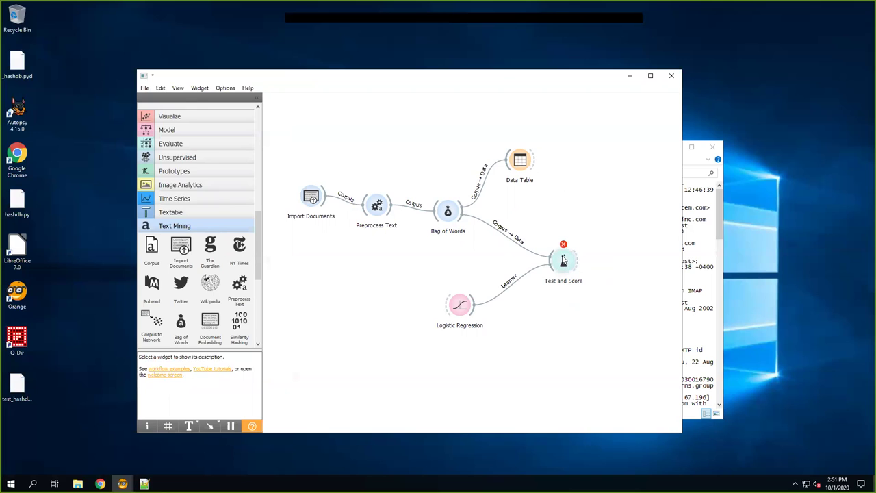
# Inspect the enlarged Test and Score results, which warn folds exceed the data size
pyautogui.doubleClick(562, 260)
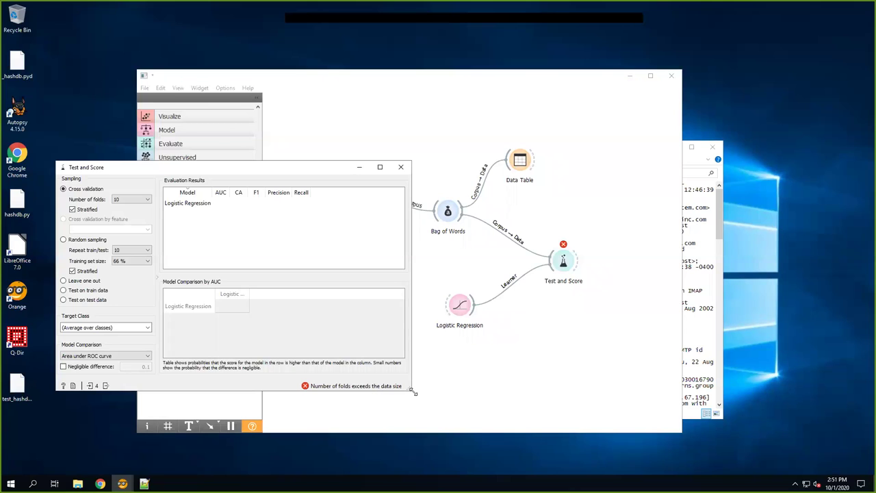
pyautogui.moveTo(414, 392); pyautogui.dragTo(481, 402)
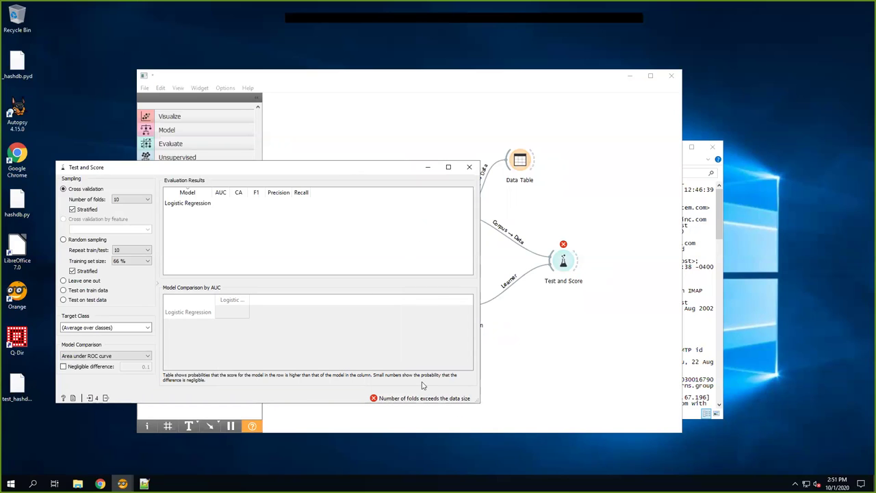
pyautogui.click(470, 167)
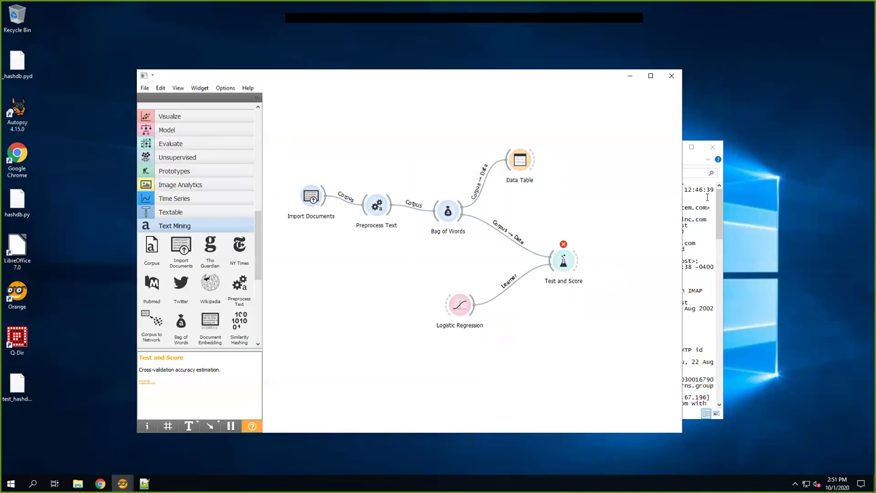
pyautogui.click(694, 162)
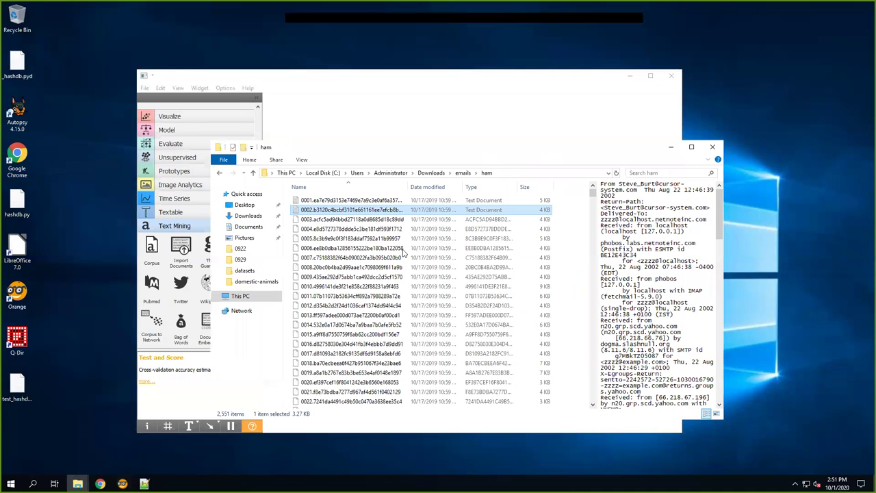
# Browse the spam folder under emails, then reopen Test and Score, still warning about too many folds
pyautogui.click(464, 174)
pyautogui.click(319, 213)
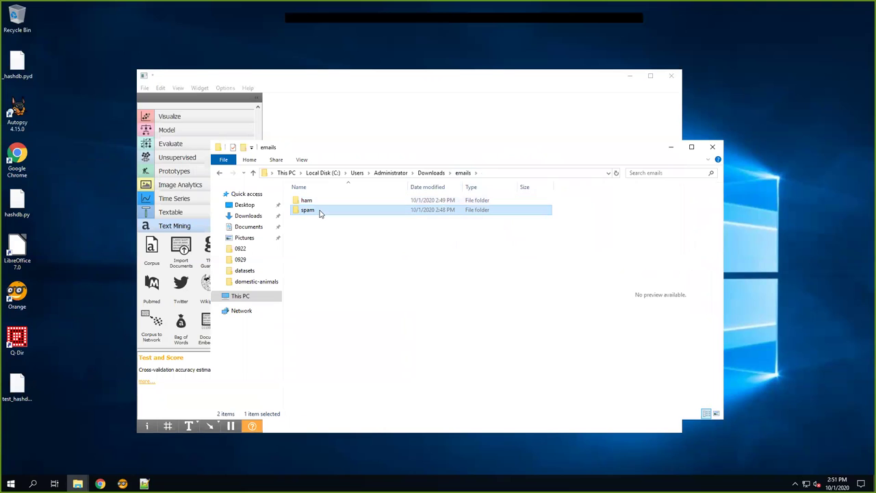
pyautogui.doubleClick(319, 210)
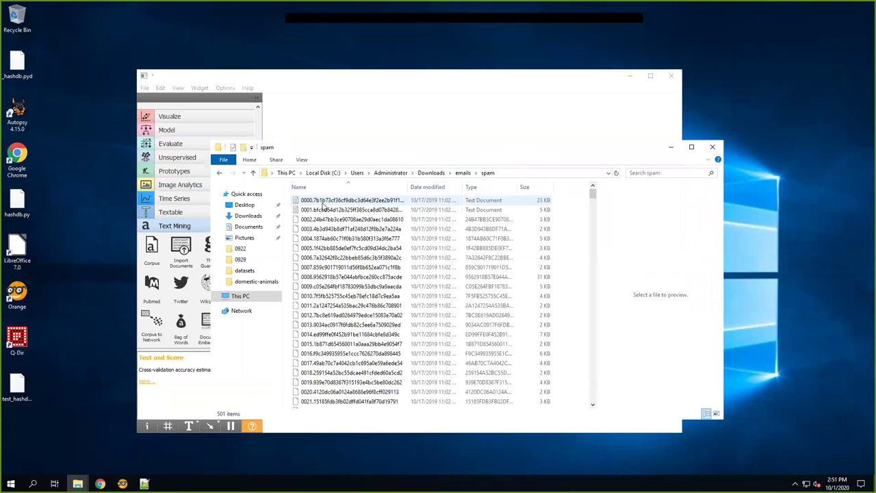
pyautogui.click(464, 173)
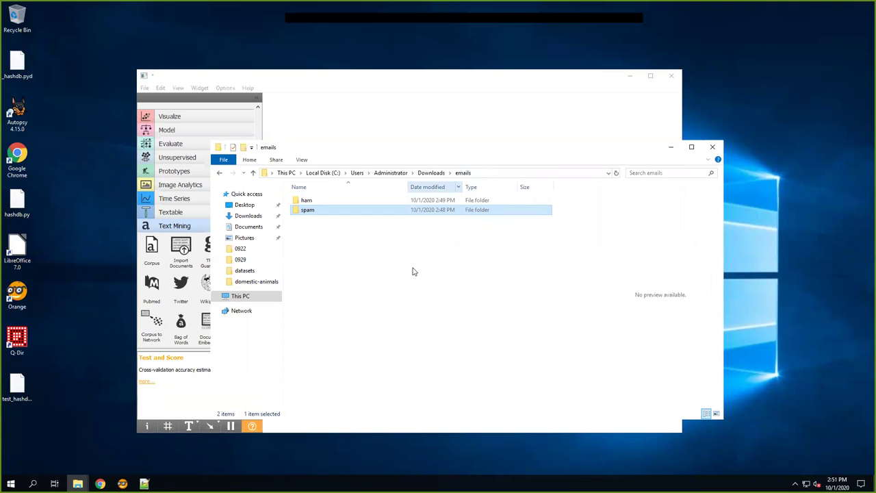
pyautogui.click(504, 87)
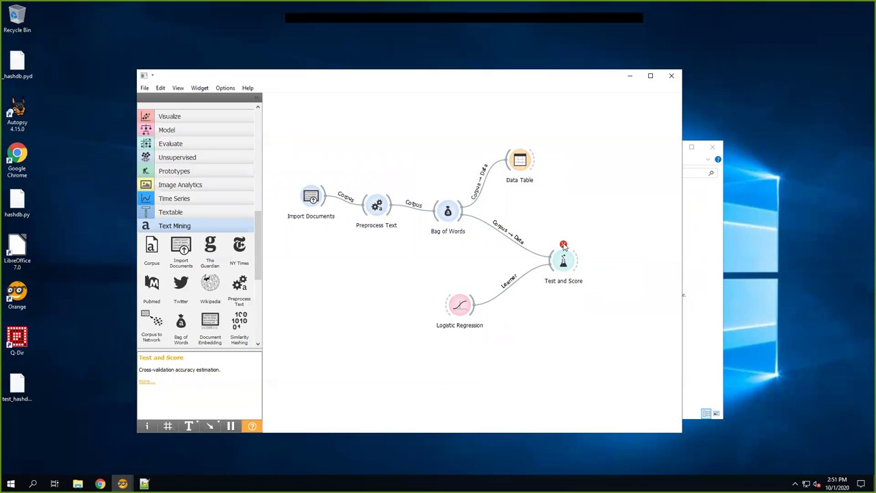
pyautogui.doubleClick(561, 260)
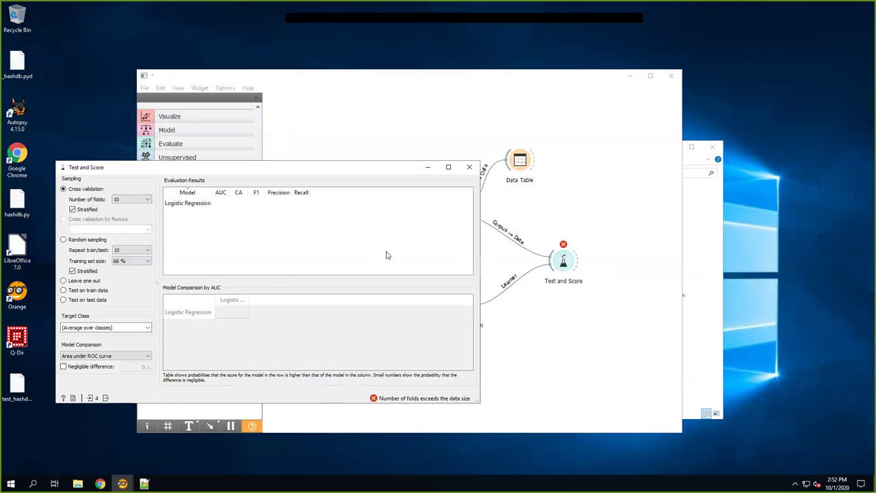
# Close the Test and Score window and open the ham folder in the emails Explorer window
pyautogui.click(469, 169)
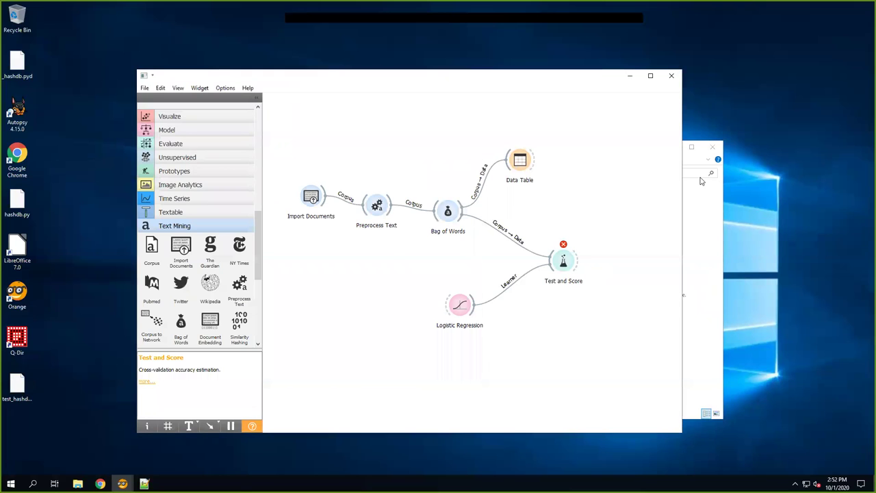
pyautogui.click(685, 189)
pyautogui.doubleClick(306, 201)
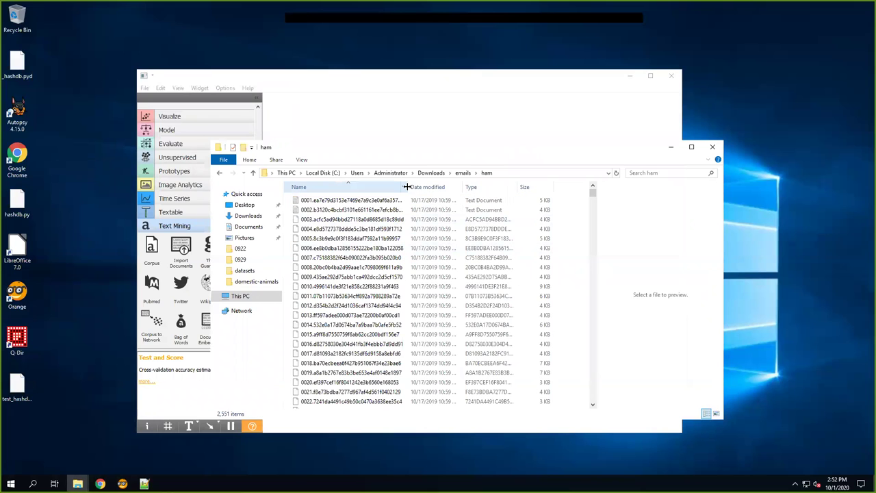
# Select ham files 0003 through 0062 and start a rename, then cancel it with Esc
pyautogui.moveTo(433, 188); pyautogui.dragTo(444, 187)
pyautogui.click(368, 221)
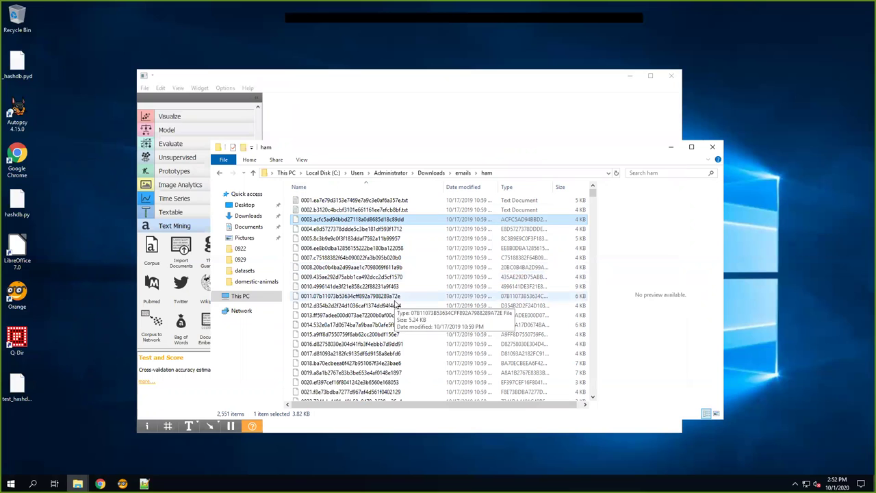
pyautogui.scroll(-10, 410, 356)
pyautogui.scroll(-5, 518, 290)
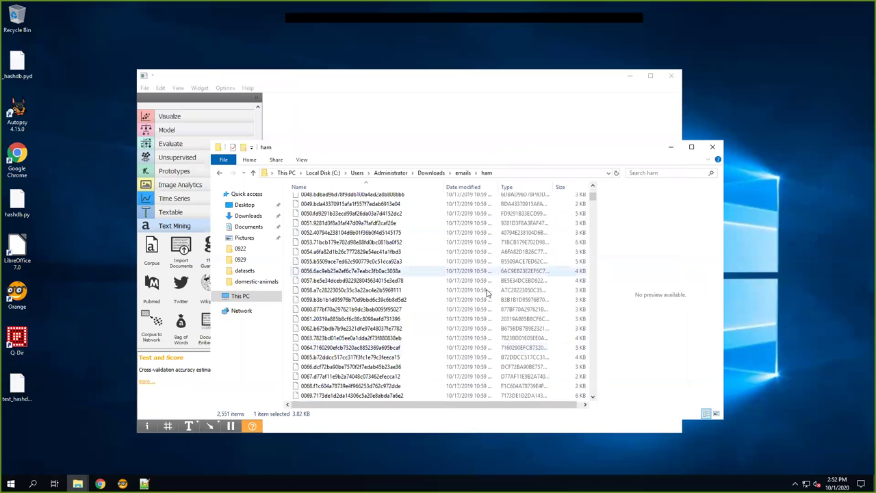
pyautogui.keyDown('shift'); pyautogui.click(365, 330); pyautogui.keyUp('shift')
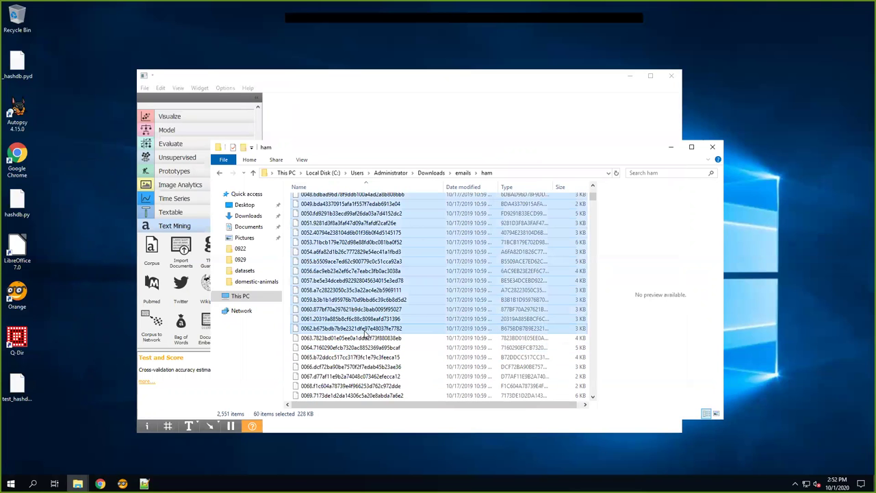
pyautogui.rightClick(363, 330)
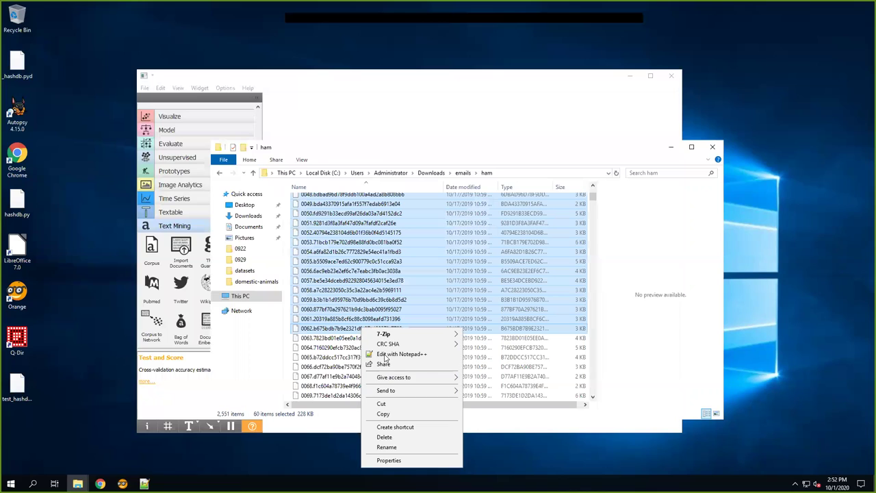
pyautogui.click(386, 447)
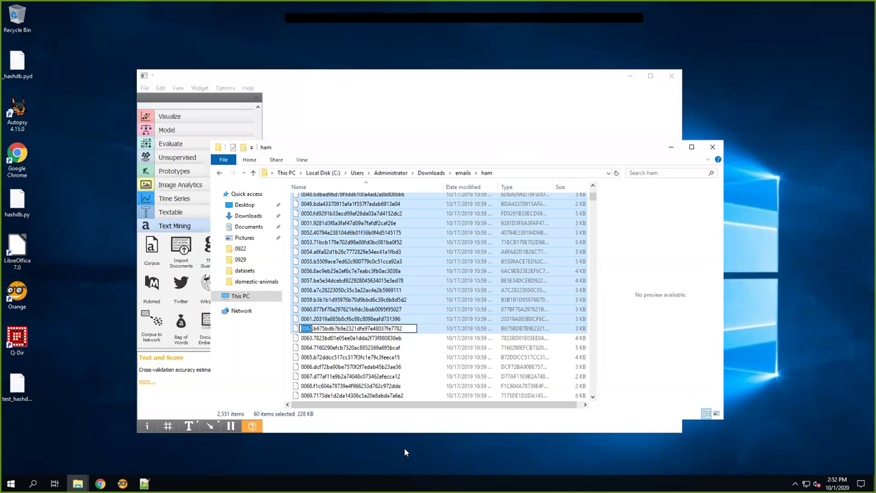
pyautogui.press('Escape')
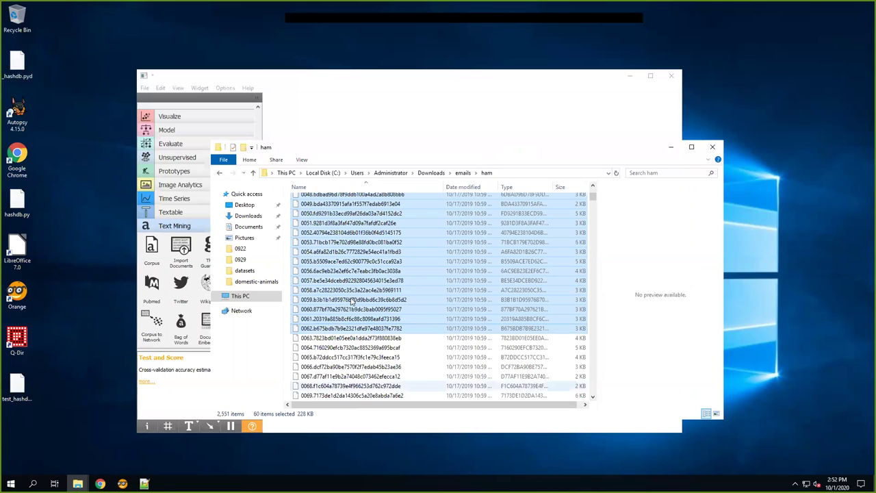
# Scroll back up, nudge the Explorer window right, and bring Chrome to the front
pyautogui.scroll(5, 353, 290)
pyautogui.scroll(11, 353, 291)
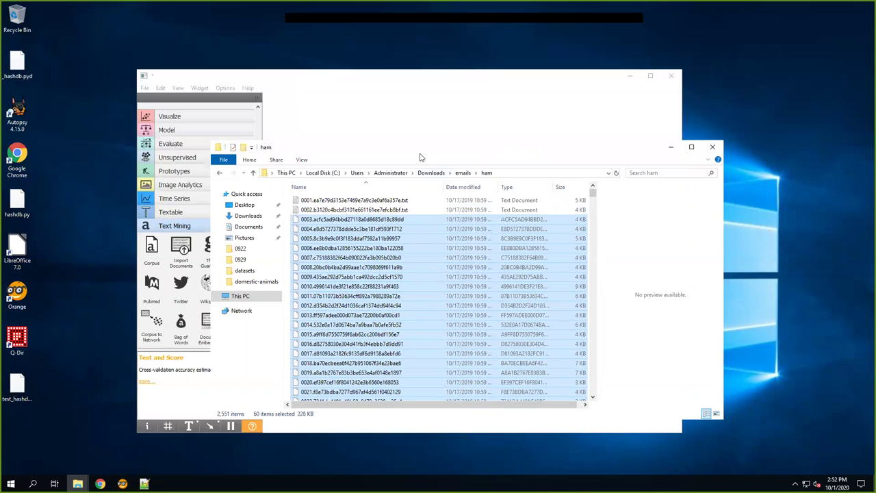
pyautogui.moveTo(424, 155); pyautogui.dragTo(432, 156)
pyautogui.click(104, 310)
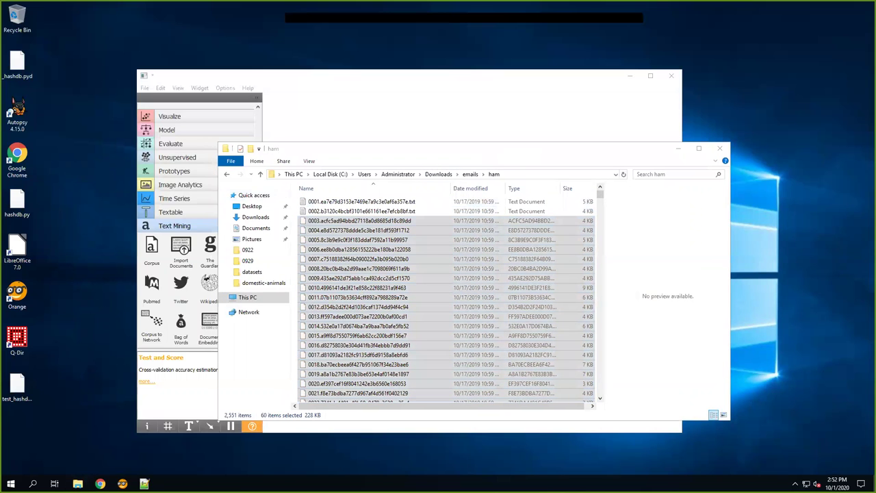
pyautogui.click(100, 484)
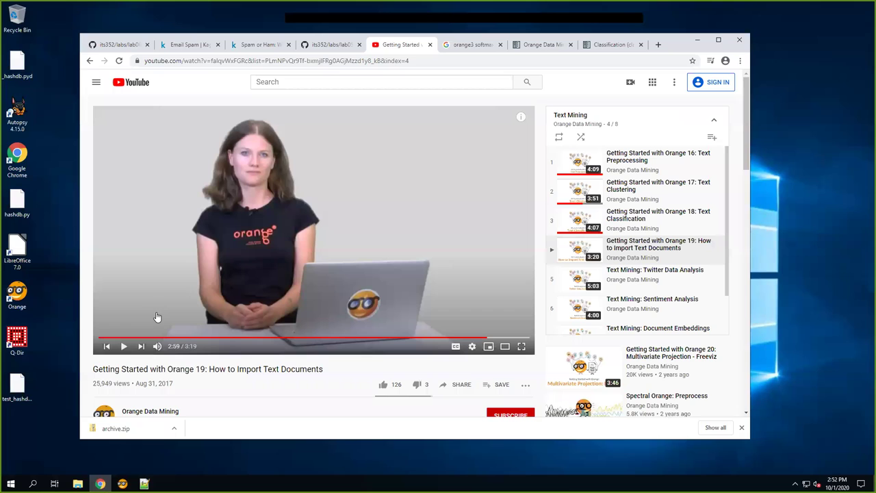
# Search Google in a new tab for 'rename multiple files windows'
pyautogui.click(658, 45)
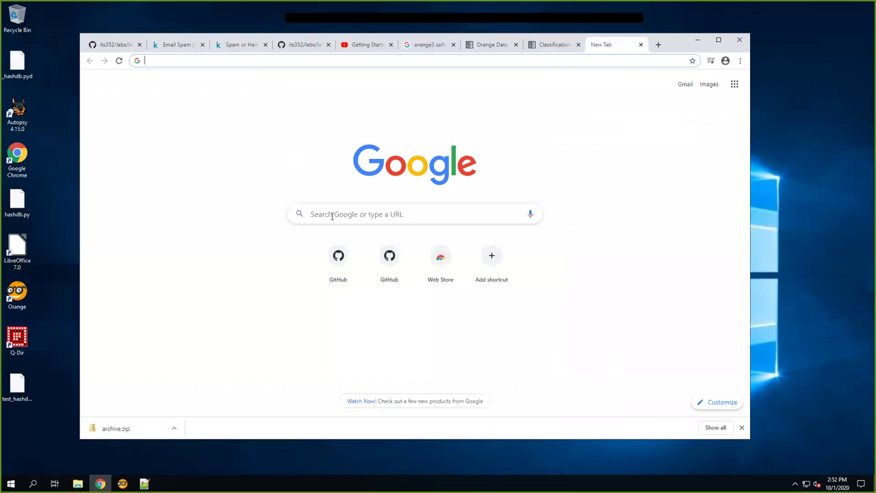
pyautogui.click(332, 215)
pyautogui.write('rena')
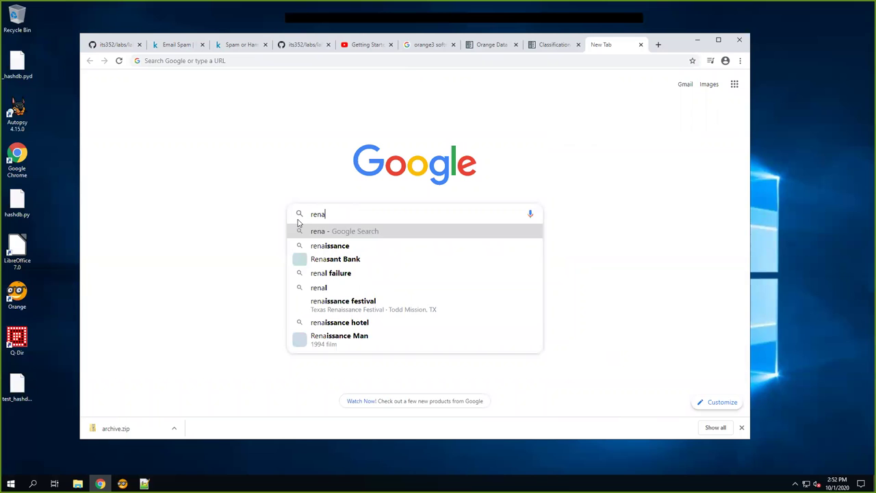
pyautogui.write('me mul')
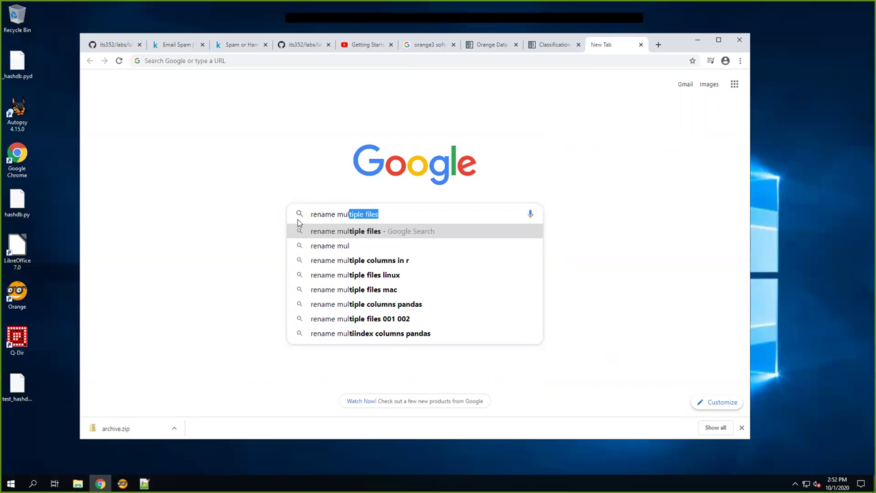
pyautogui.press('Right')
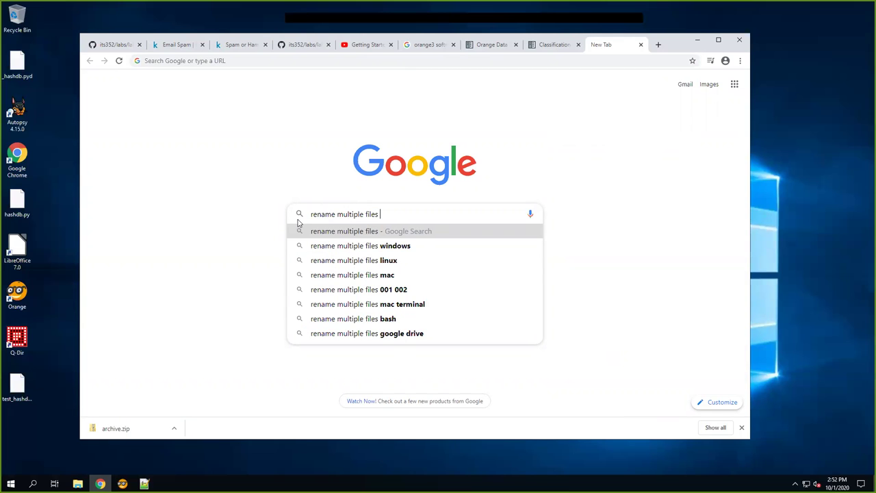
pyautogui.press('Down')
pyautogui.press('Return')
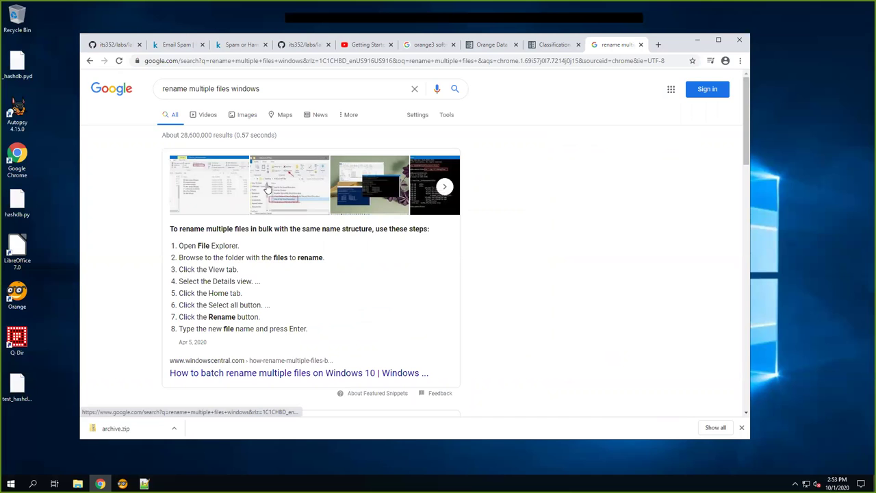
# Open the Windows Central batch-rename result in a new tab and switch to it
pyautogui.scroll(-3, 277, 271)
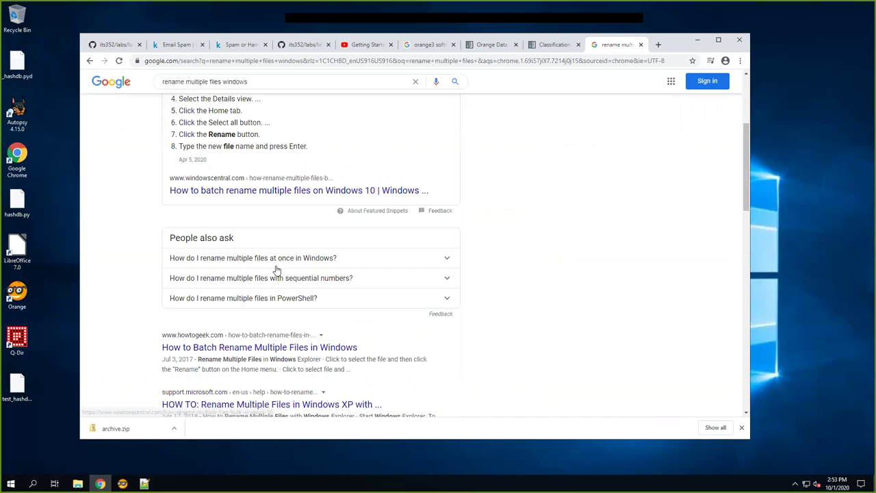
pyautogui.rightClick(267, 192)
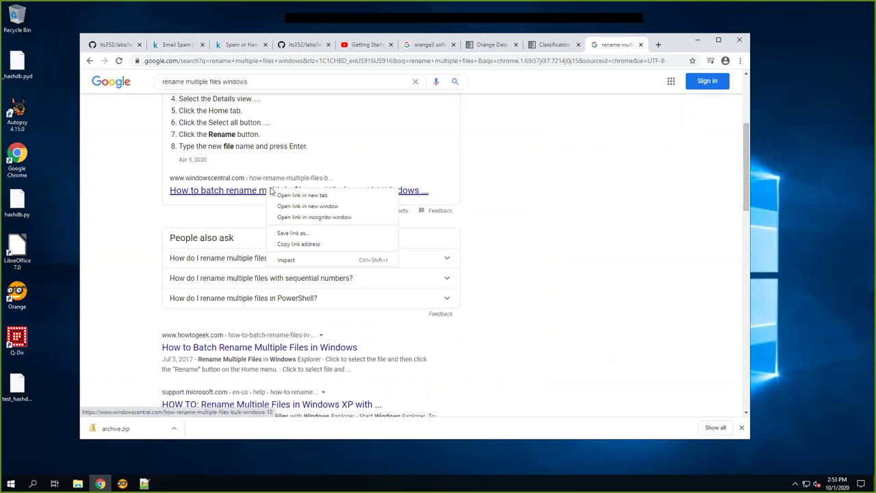
pyautogui.click(348, 215)
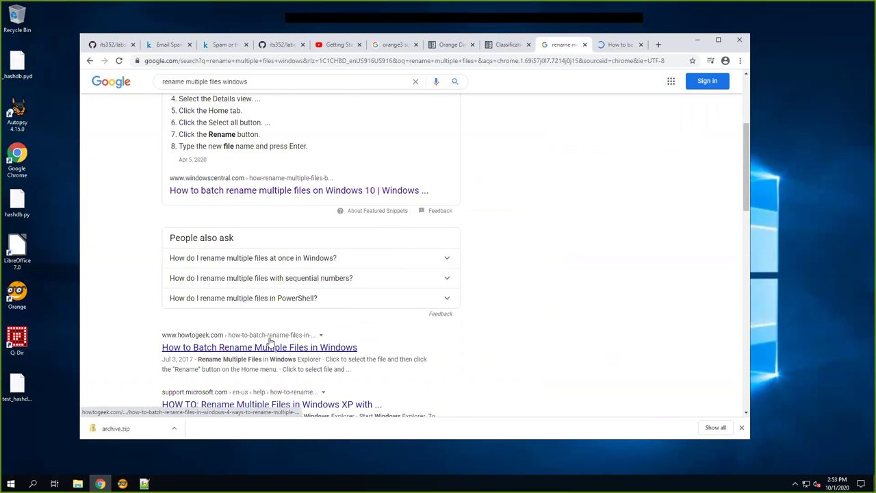
pyautogui.scroll(-1, 267, 353)
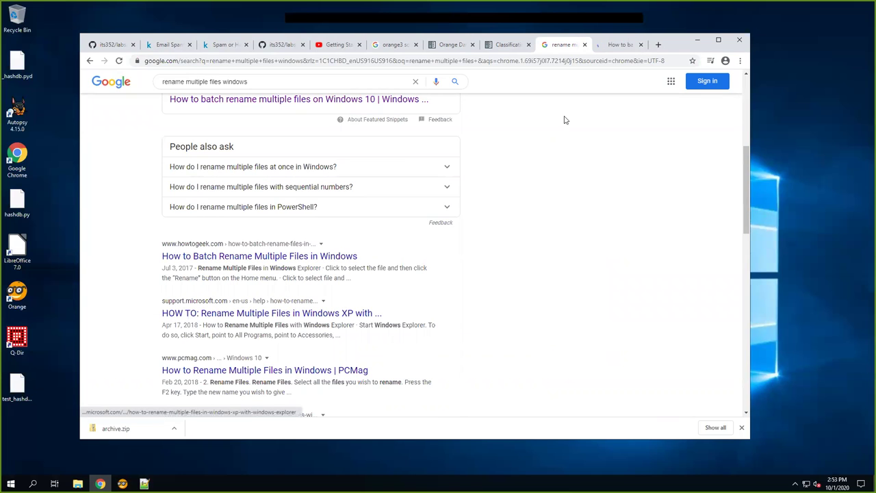
pyautogui.click(616, 46)
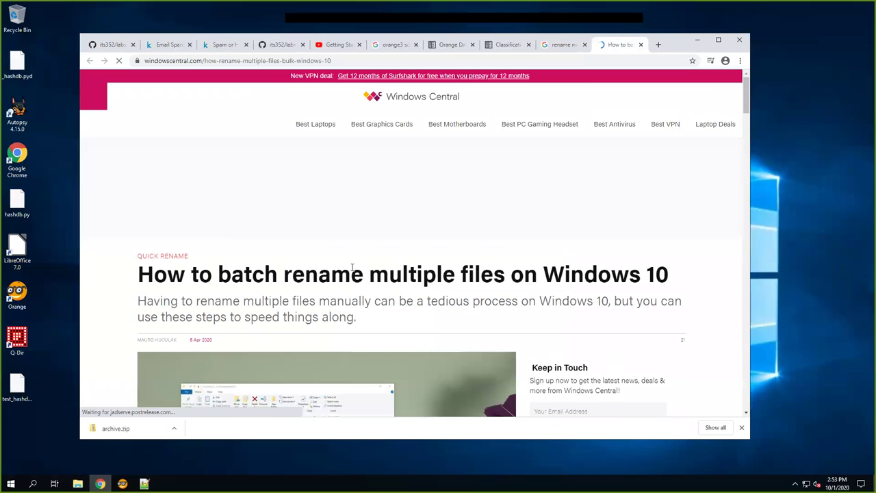
# Read down through the article's File Explorer rename steps to the Previous/Next links
pyautogui.scroll(-3, 340, 263)
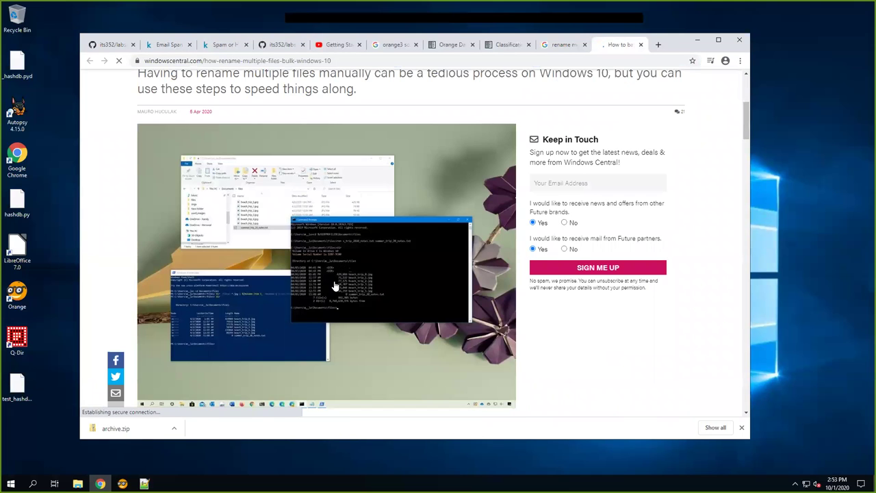
pyautogui.scroll(-1, 339, 284)
pyautogui.scroll(-2, 358, 221)
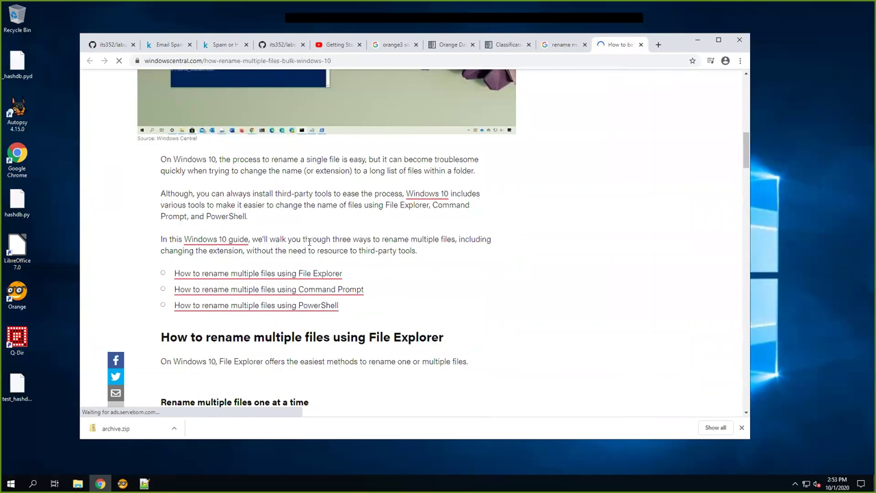
pyautogui.scroll(-3, 288, 239)
pyautogui.scroll(-2, 197, 240)
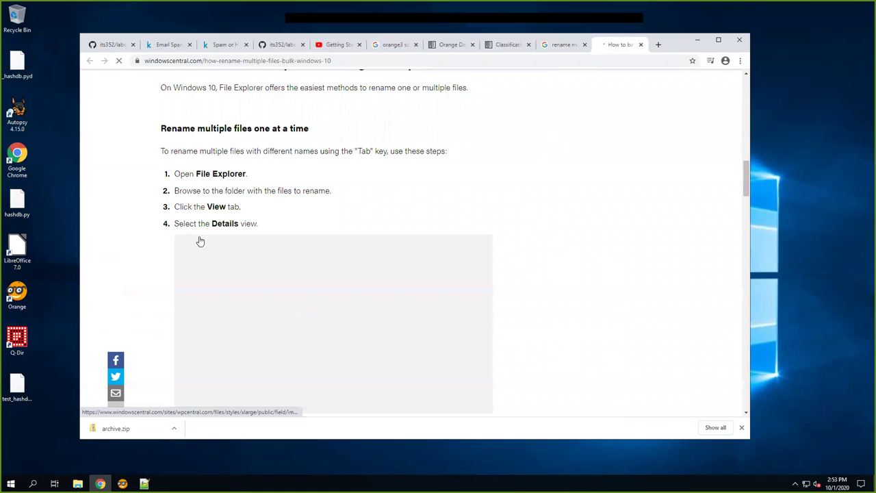
pyautogui.scroll(-1, 298, 133)
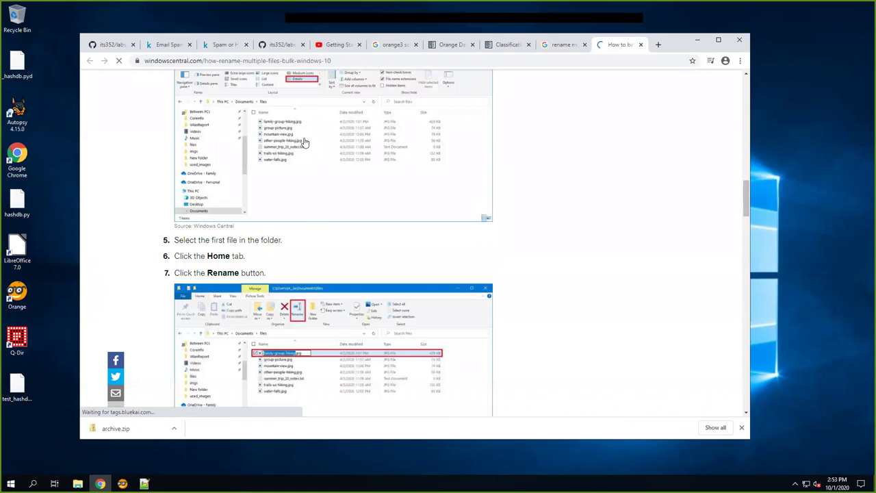
pyautogui.scroll(-2, 303, 217)
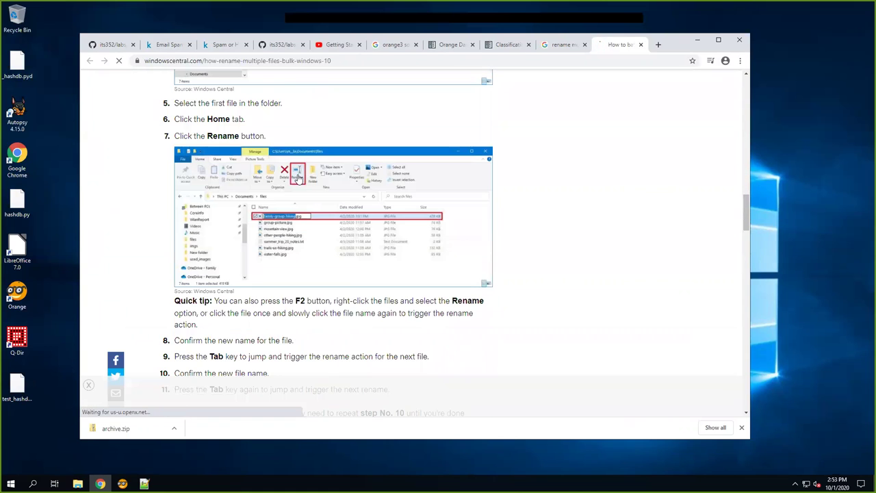
pyautogui.scroll(-1, 303, 179)
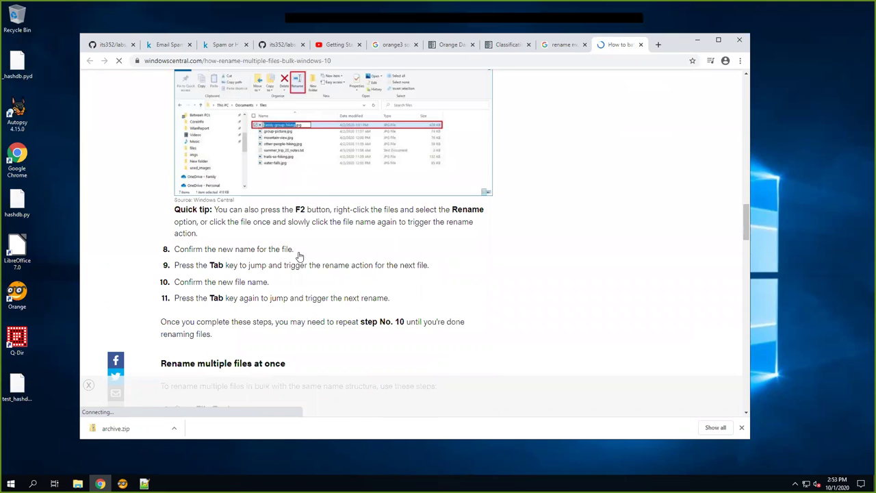
pyautogui.scroll(-1, 251, 253)
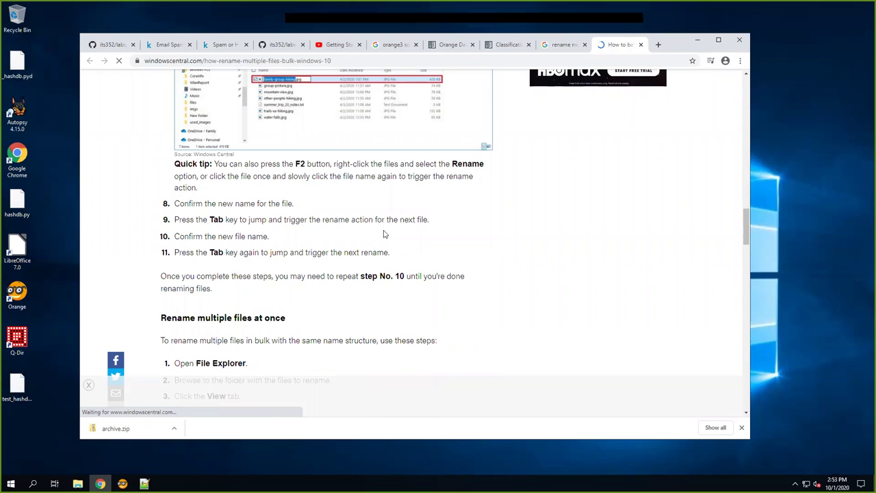
pyautogui.scroll(-1, 185, 192)
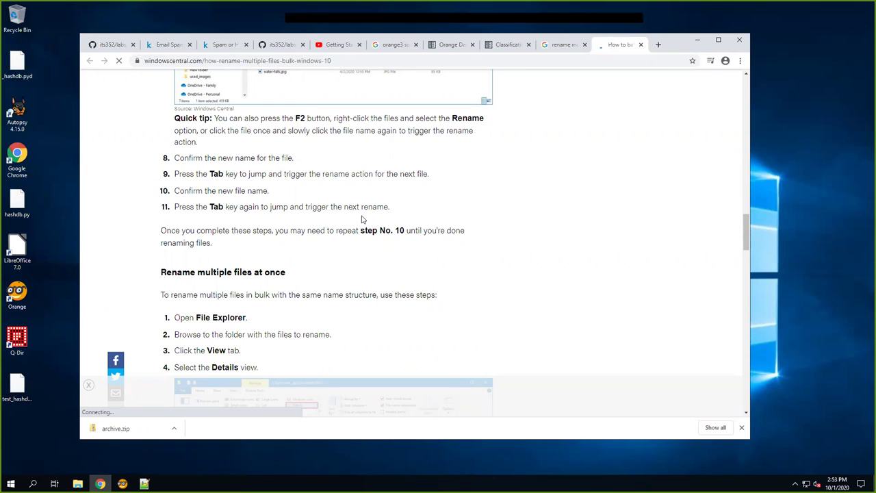
pyautogui.scroll(-2, 396, 241)
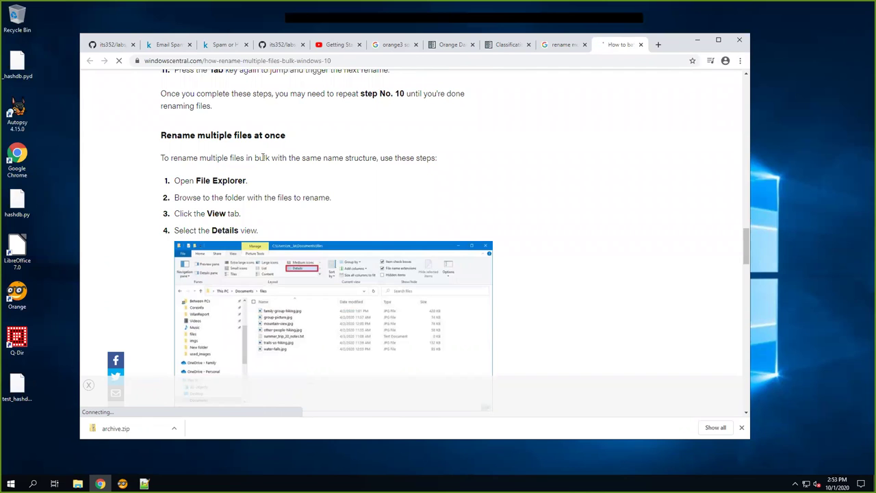
pyautogui.scroll(-1, 288, 224)
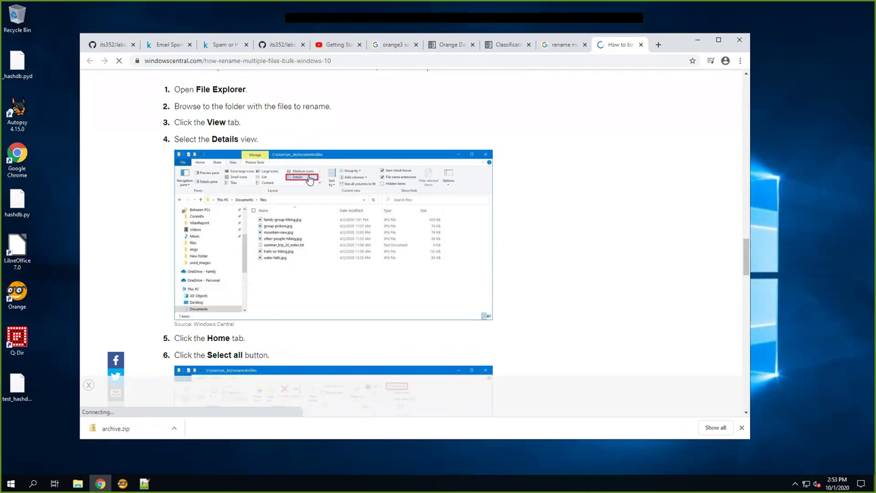
pyautogui.scroll(-1, 301, 199)
pyautogui.scroll(-2, 305, 218)
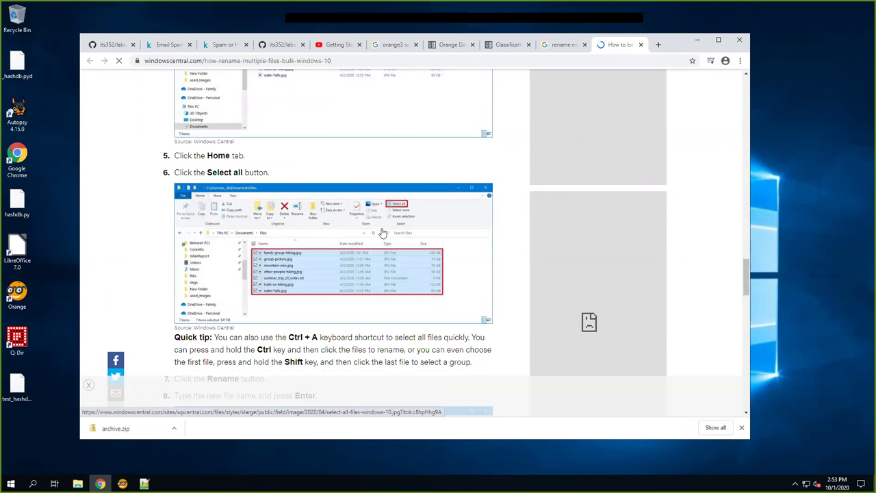
pyautogui.scroll(-3, 380, 234)
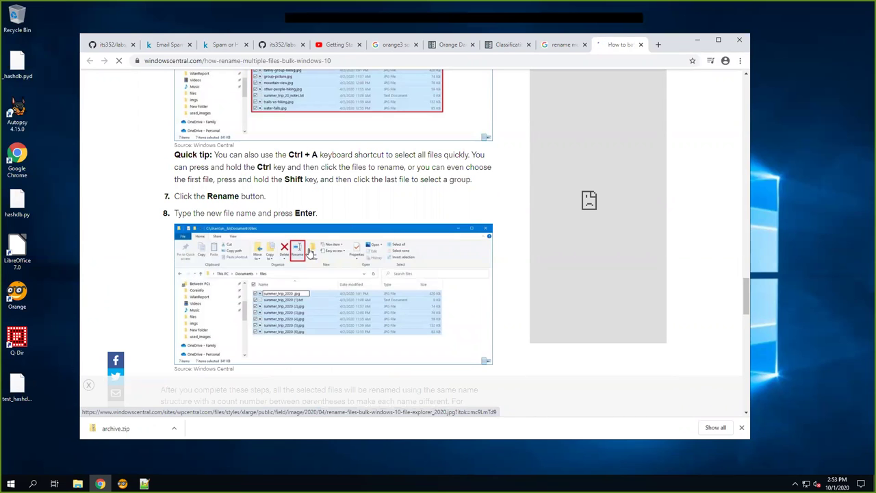
pyautogui.scroll(-2, 301, 252)
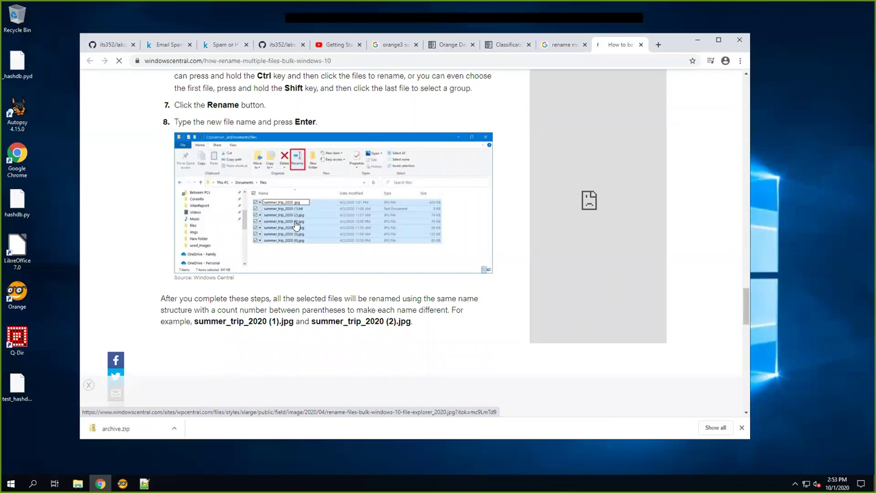
pyautogui.scroll(-6, 298, 263)
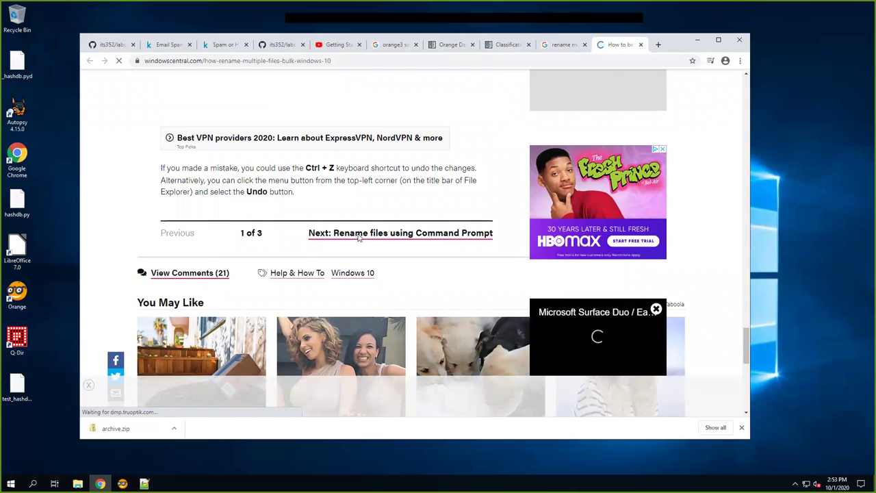
# Open 'Rename files using Command Prompt' and read down to the ren wildcard example in step 5
pyautogui.click(357, 233)
pyautogui.scroll(-6, 338, 291)
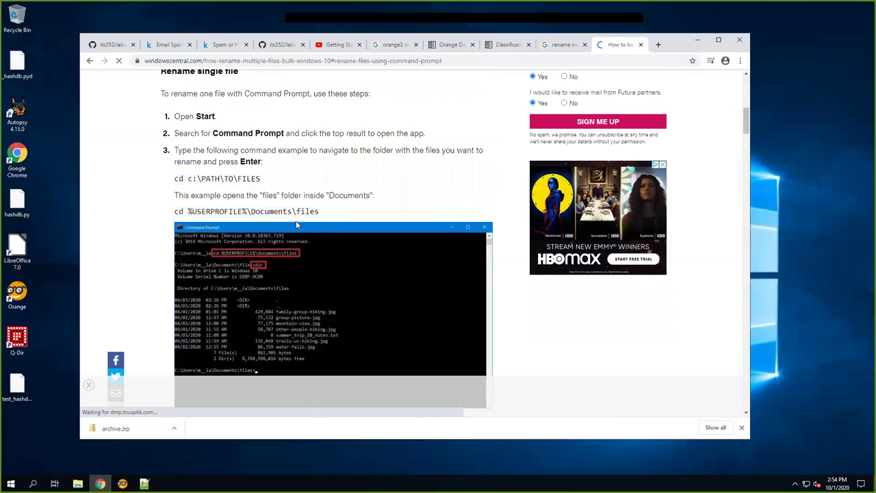
pyautogui.scroll(-1, 297, 223)
pyautogui.scroll(-1, 270, 215)
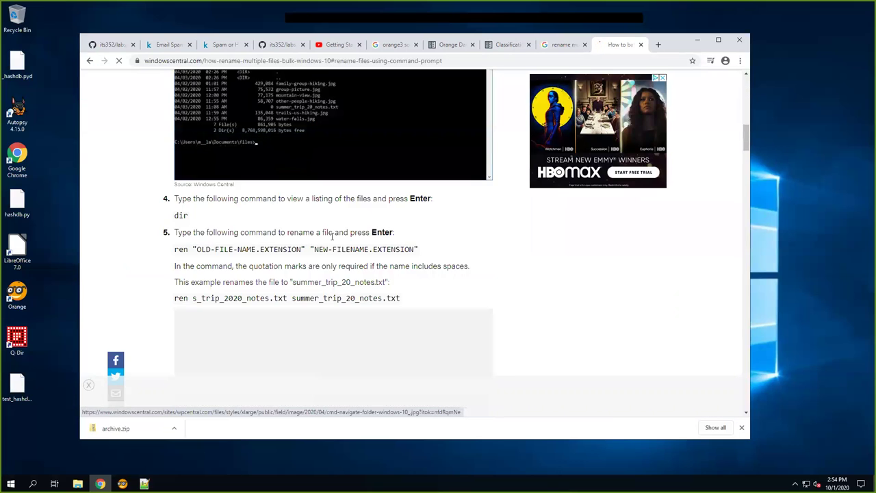
pyautogui.scroll(-1, 333, 219)
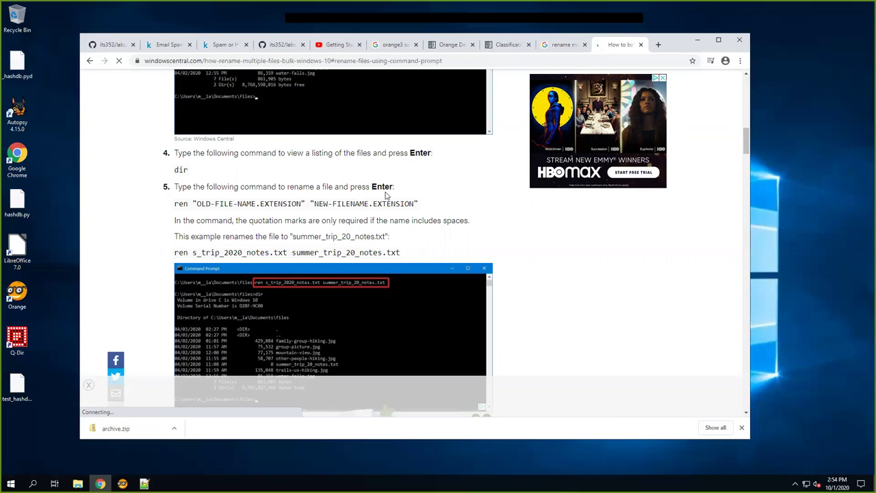
pyautogui.scroll(-2, 341, 227)
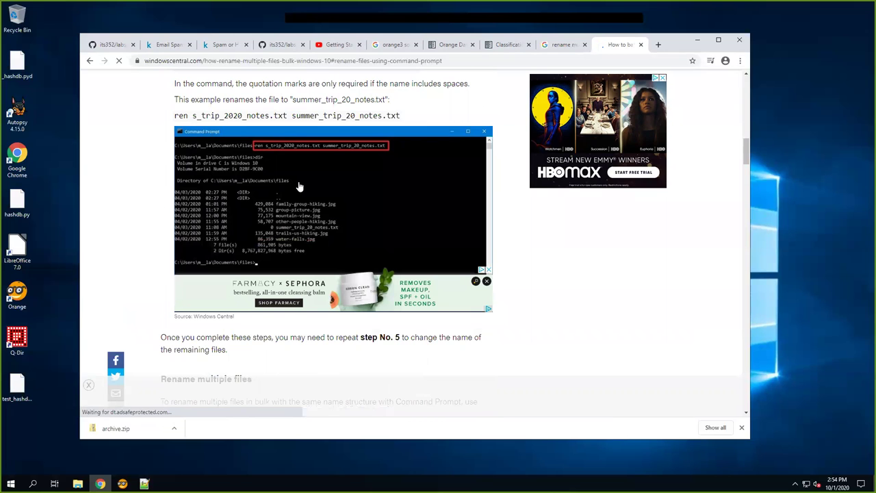
pyautogui.scroll(-3, 300, 199)
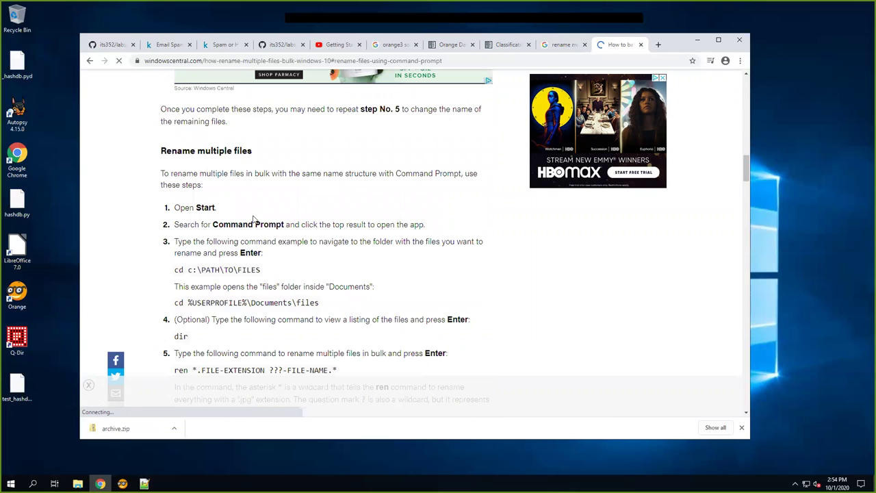
pyautogui.scroll(-2, 254, 220)
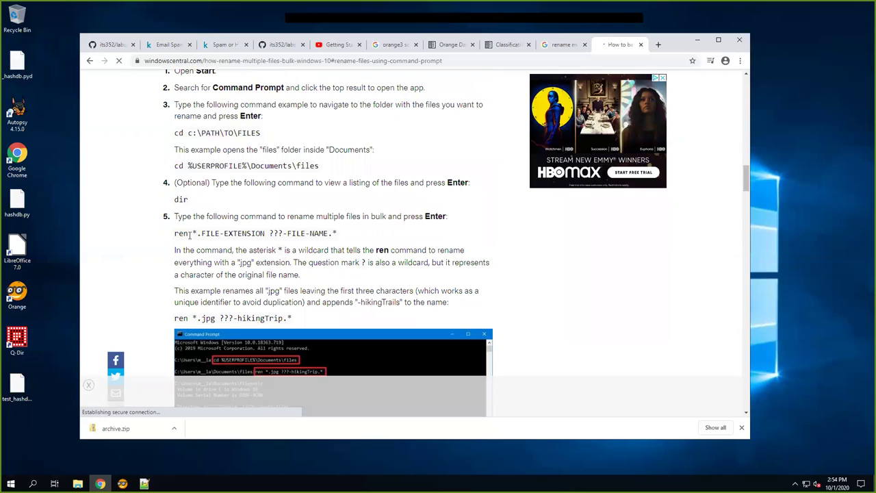
pyautogui.scroll(-1, 294, 229)
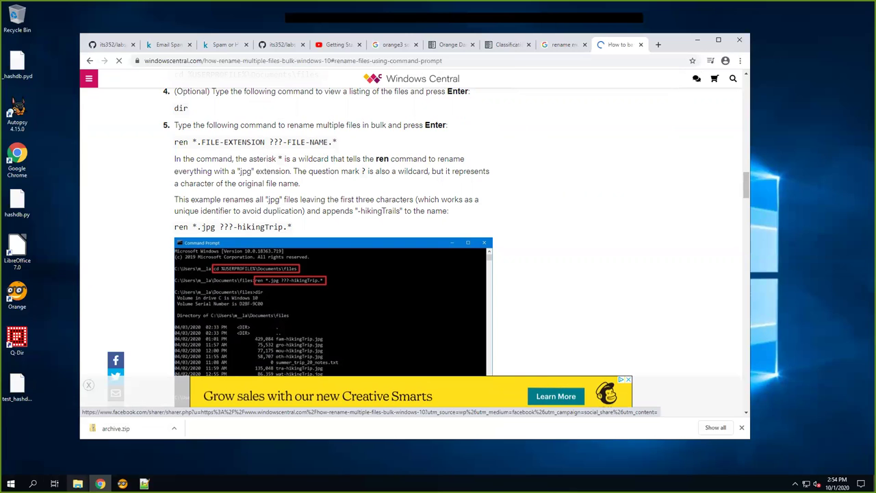
pyautogui.moveTo(77, 483)
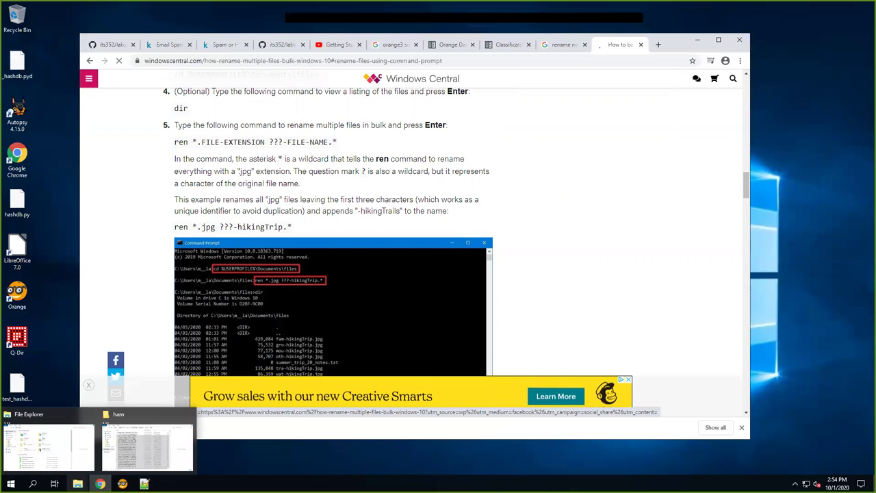
# Switch the ham folder view to List and clear the file selection
pyautogui.click(137, 419)
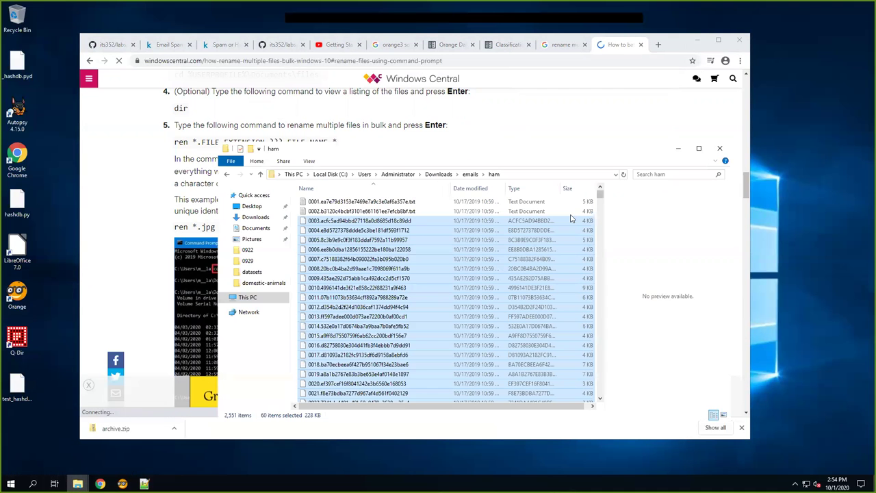
pyautogui.scroll(-12, 570, 321)
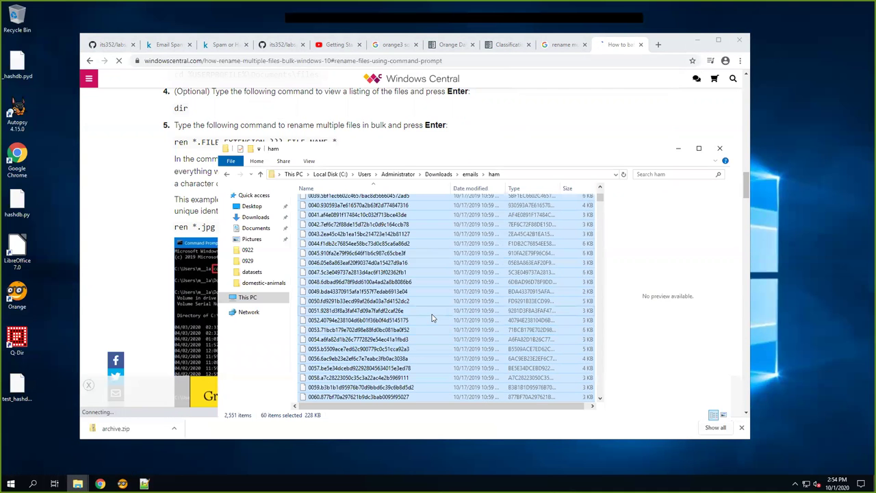
pyautogui.click(434, 311)
pyautogui.scroll(-17, 440, 326)
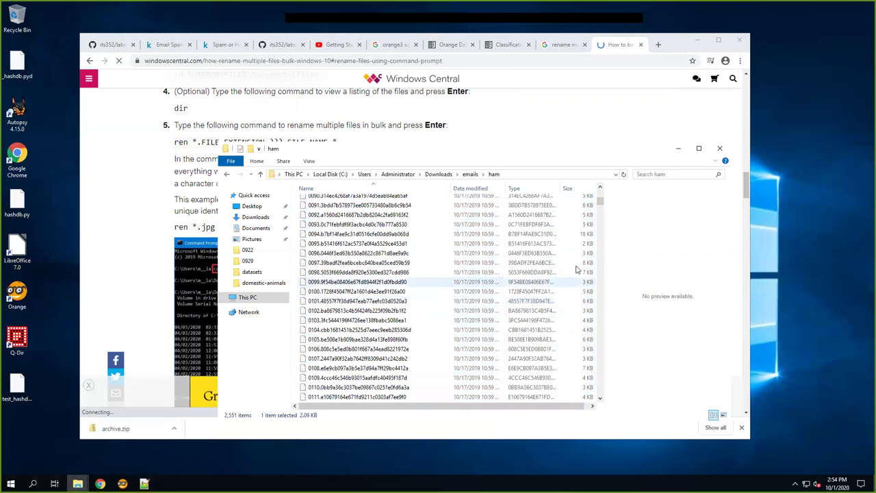
pyautogui.click(309, 161)
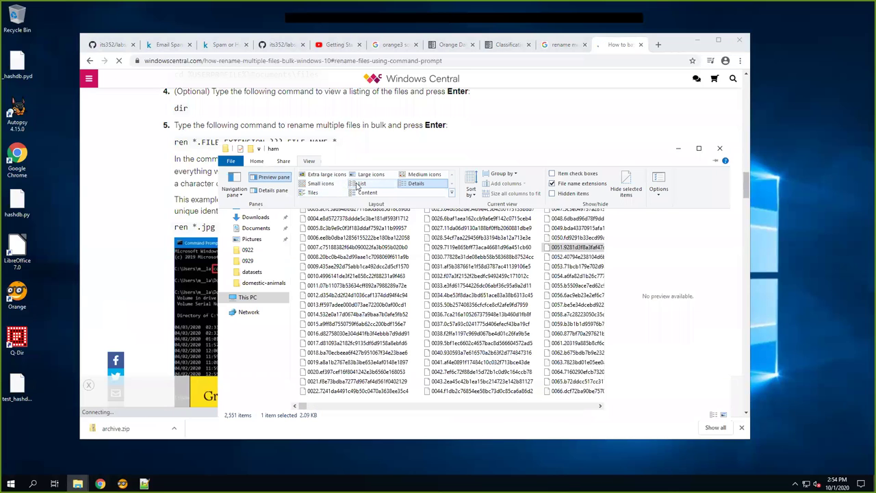
pyautogui.click(357, 185)
pyautogui.scroll(-5, 384, 308)
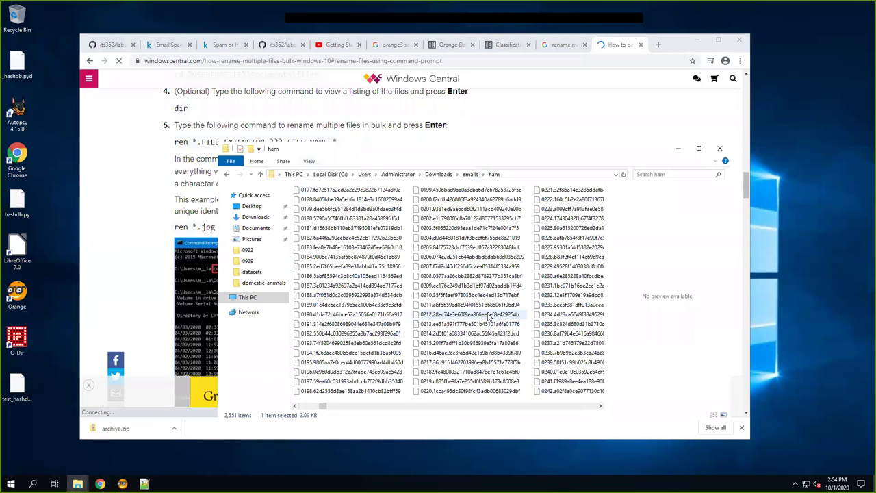
pyautogui.moveTo(332, 407); pyautogui.dragTo(605, 411)
pyautogui.click(459, 293)
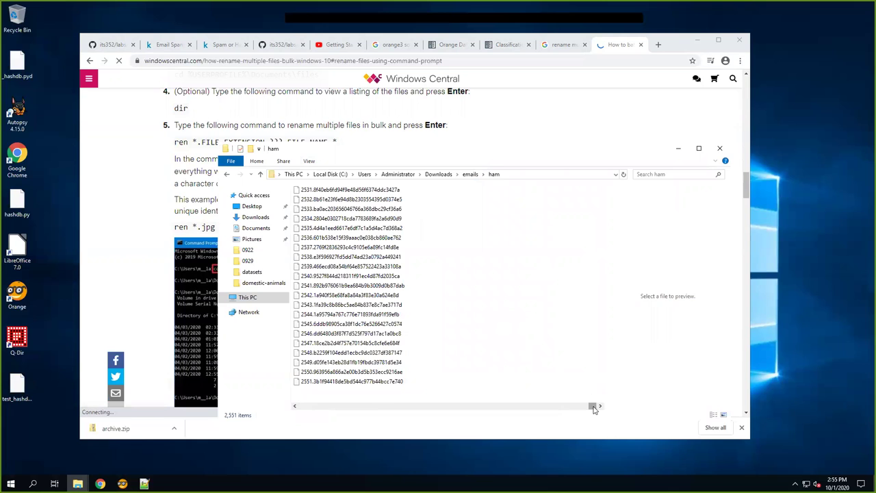
pyautogui.click(493, 406)
pyautogui.click(630, 406)
# Open a PowerShell window in the ham folder from its right-click menu
pyautogui.rightClick(462, 253)
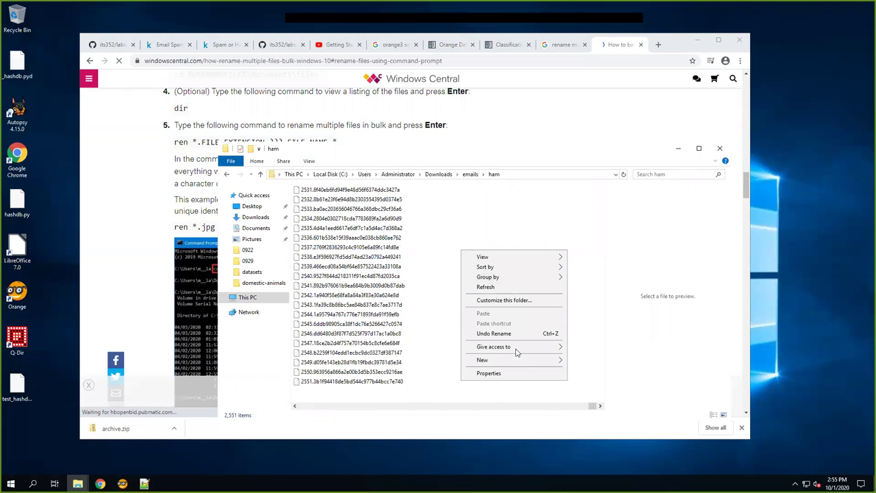
pyautogui.click(499, 287)
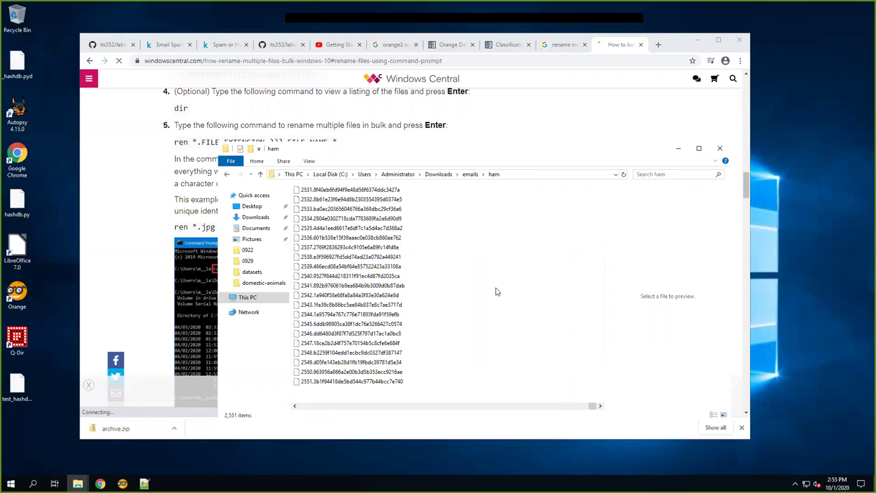
pyautogui.rightClick(497, 292)
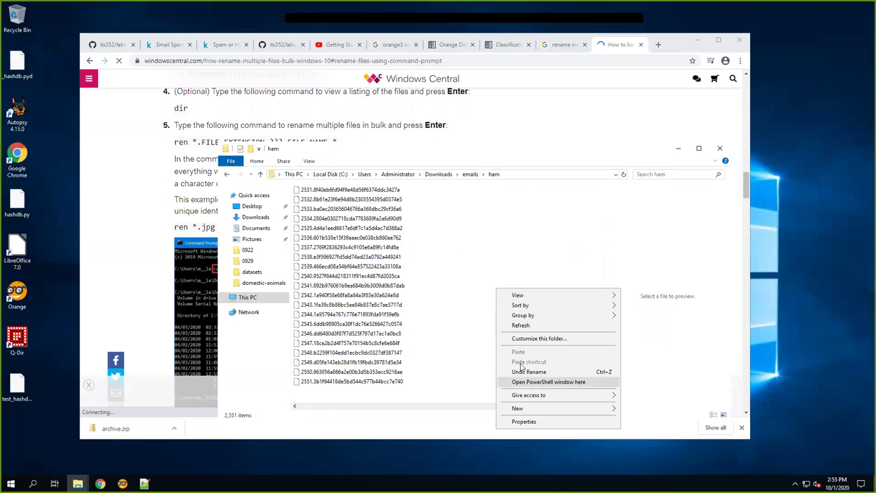
pyautogui.click(555, 385)
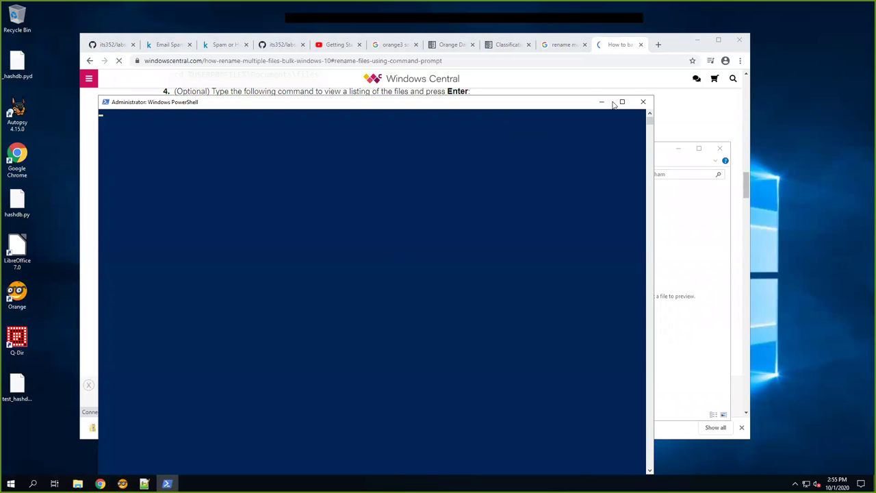
# Resize and reposition the PowerShell window, then try the ren *.txt rename
pyautogui.moveTo(654, 96); pyautogui.dragTo(686, 266)
pyautogui.moveTo(441, 274); pyautogui.dragTo(507, 275)
pyautogui.write('ren')
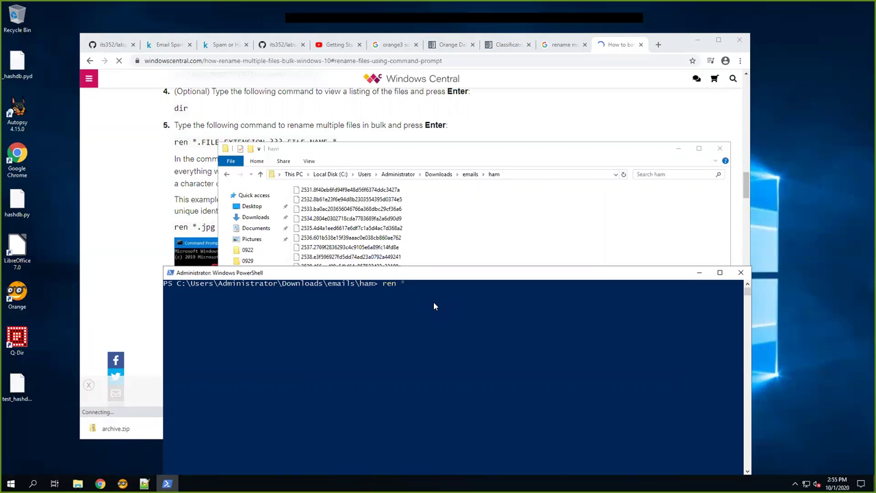
pyautogui.write('*.txt')
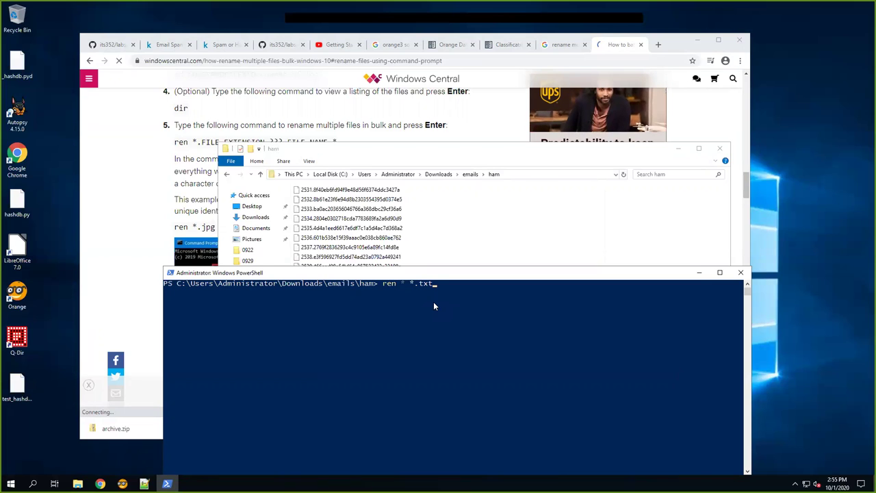
pyautogui.press('Return')
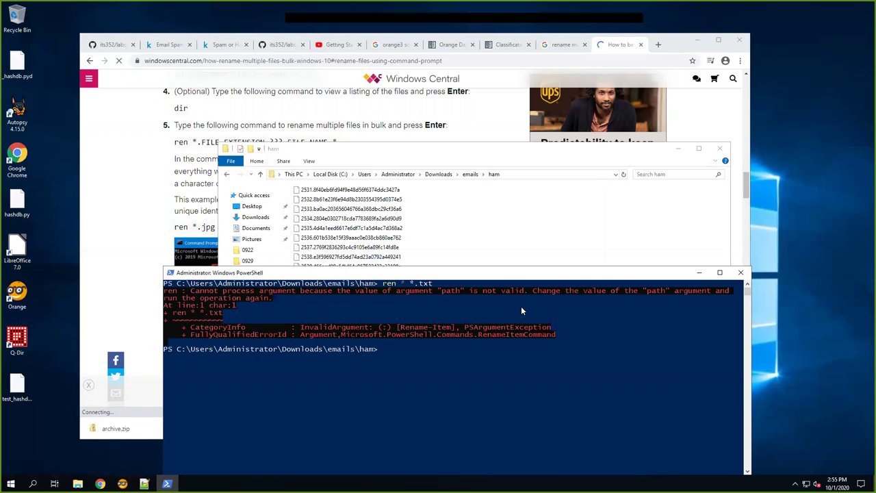
# Start cmd and run ren * *.txt to give every ham file a .txt extension
pyautogui.write('cmd')
pyautogui.press('Return')
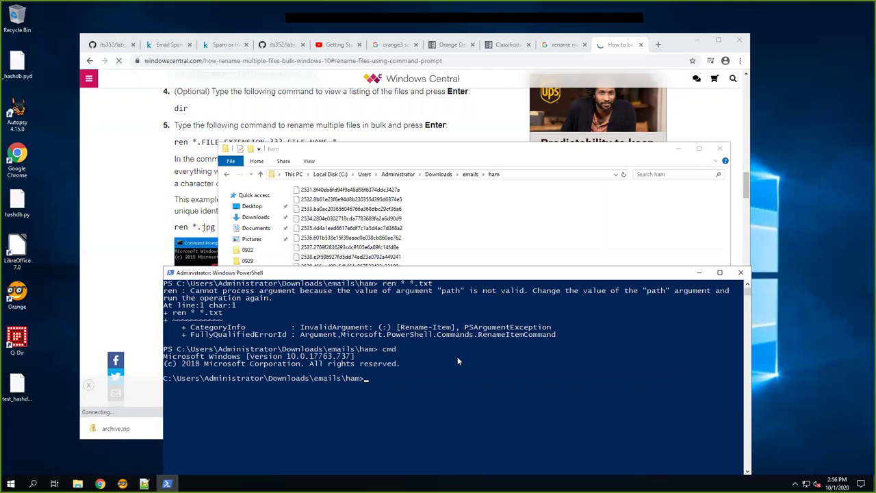
pyautogui.write('ren * *.txt')
pyautogui.press('Return')
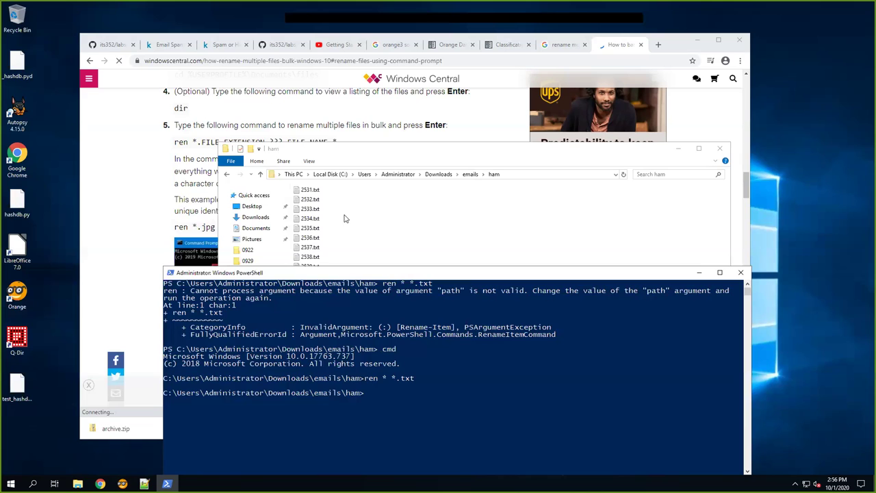
# Preview the first two ham emails, then permanently delete the long-named 0001 and 0002 files
pyautogui.click(336, 210)
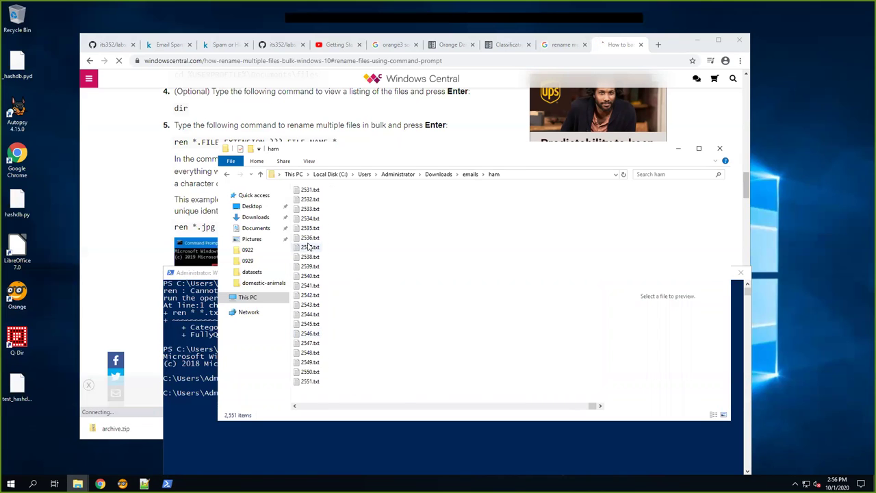
pyautogui.scroll(5, 336, 255)
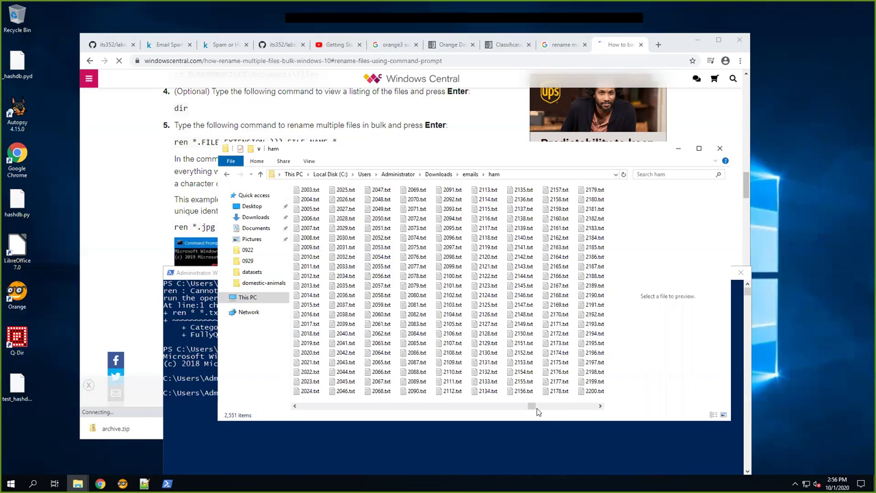
pyautogui.moveTo(534, 411); pyautogui.dragTo(296, 408)
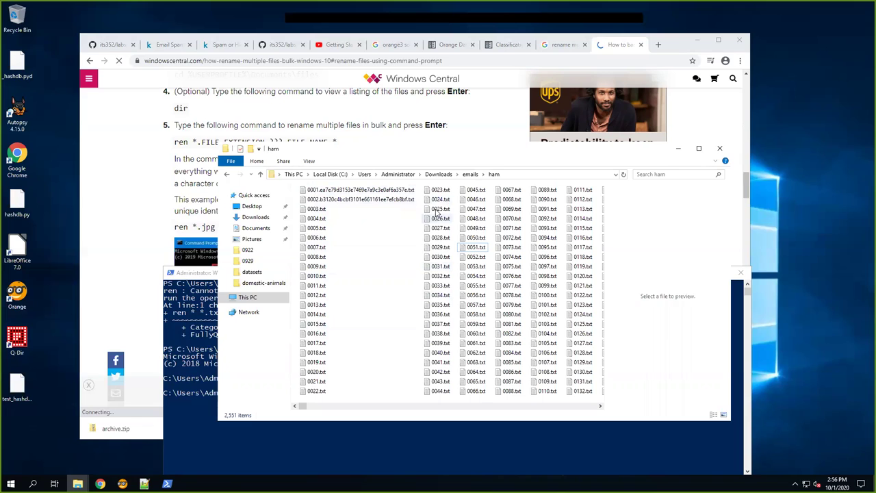
pyautogui.click(375, 198)
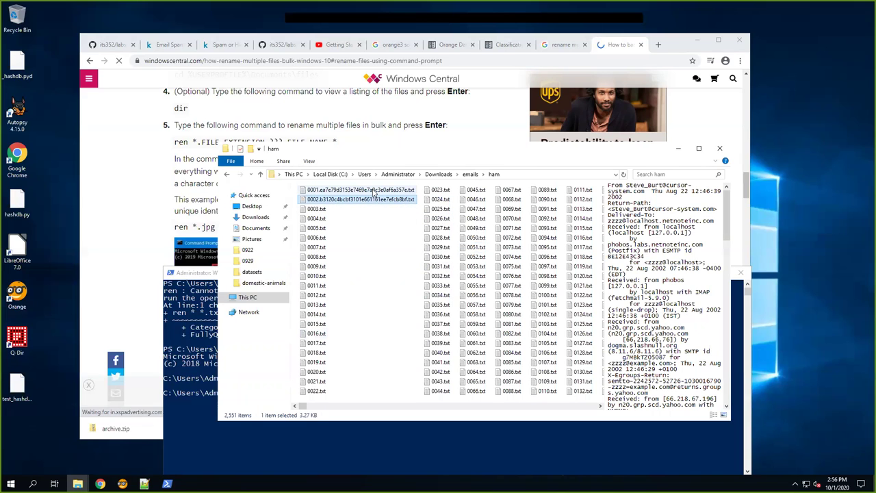
pyautogui.click(350, 189)
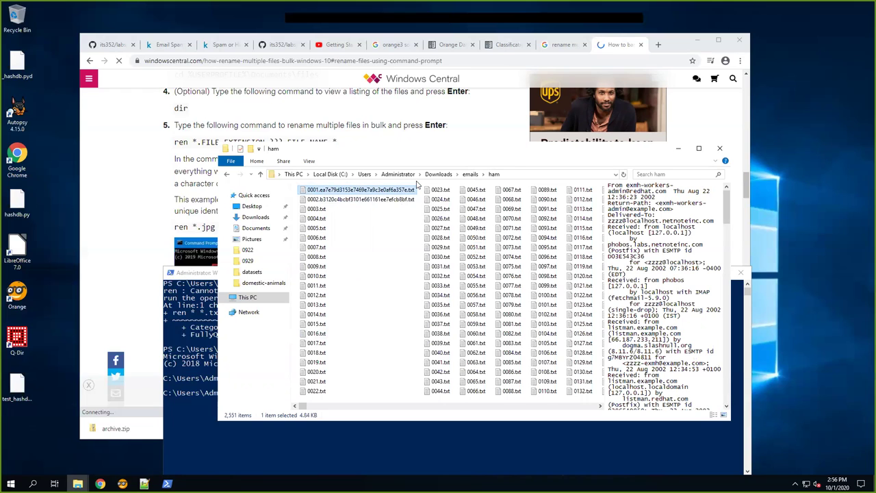
pyautogui.click(382, 199)
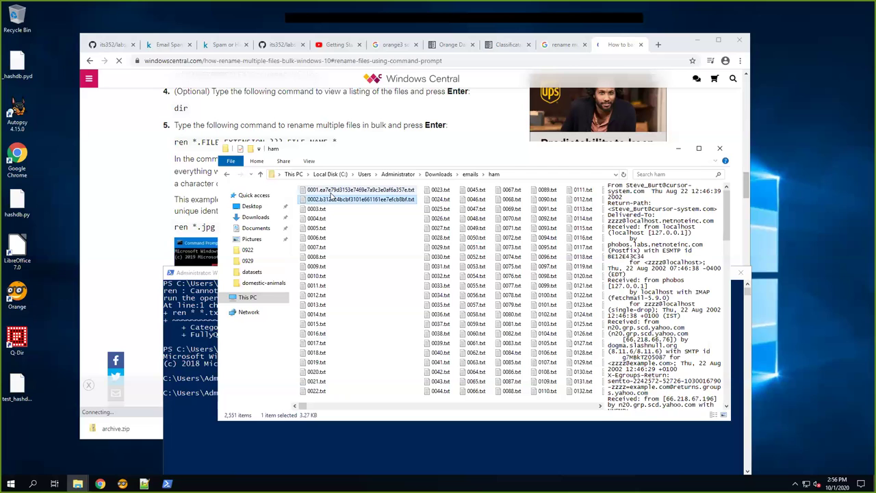
pyautogui.keyDown('ctrl'); pyautogui.click(331, 191); pyautogui.keyUp('ctrl')
pyautogui.hotkey('shift', 'Delete')
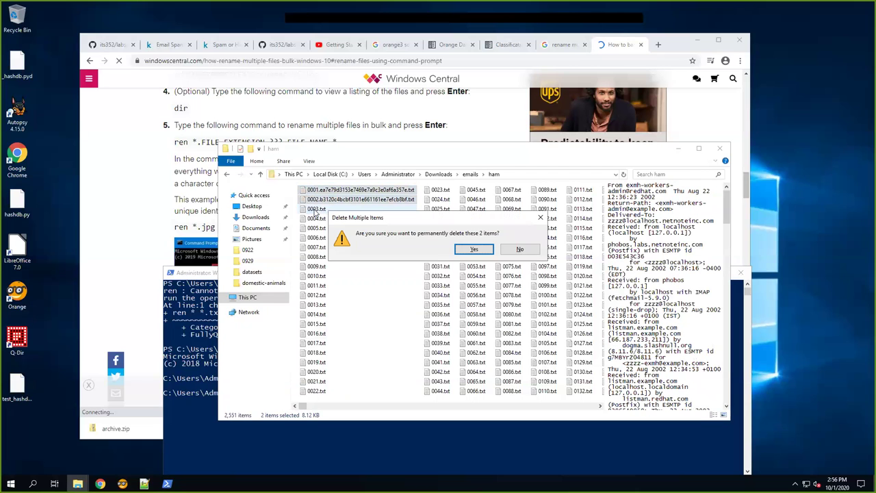
pyautogui.press('Return')
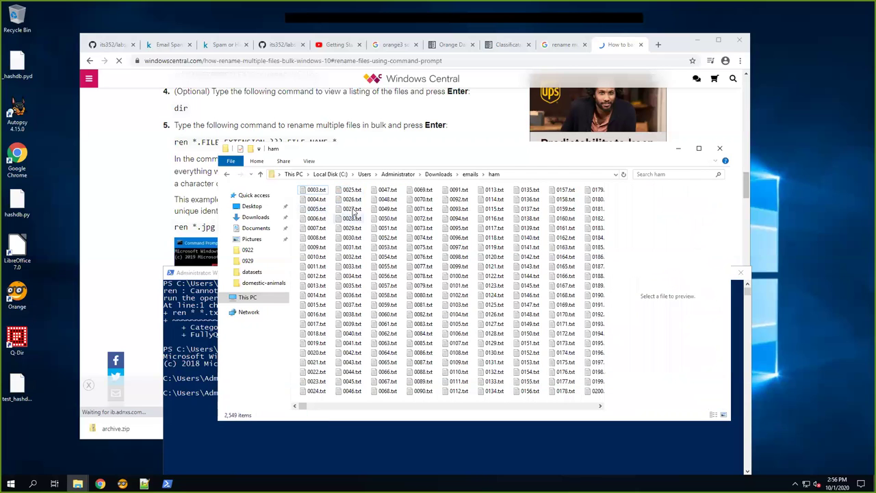
# Permanently delete the 2,505 files from 0047.txt through 2551.txt
pyautogui.click(386, 195)
pyautogui.scroll(-2, 474, 291)
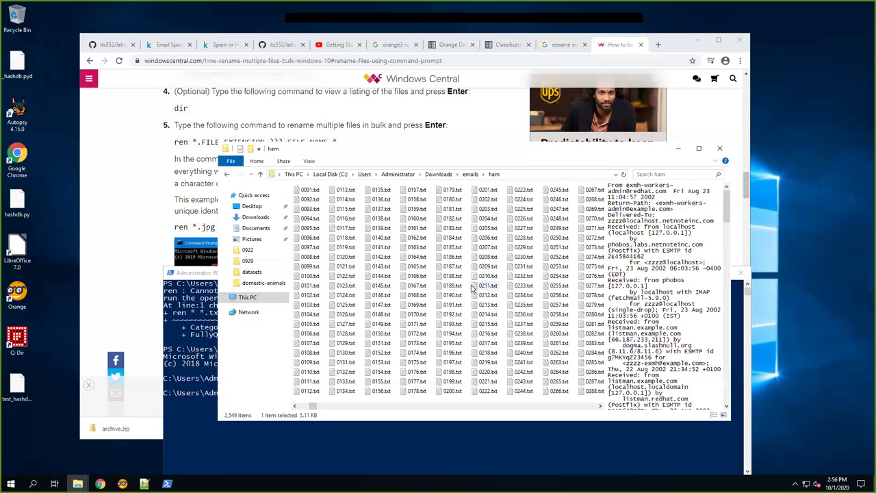
pyautogui.moveTo(479, 406); pyautogui.dragTo(585, 409)
pyautogui.click(585, 409)
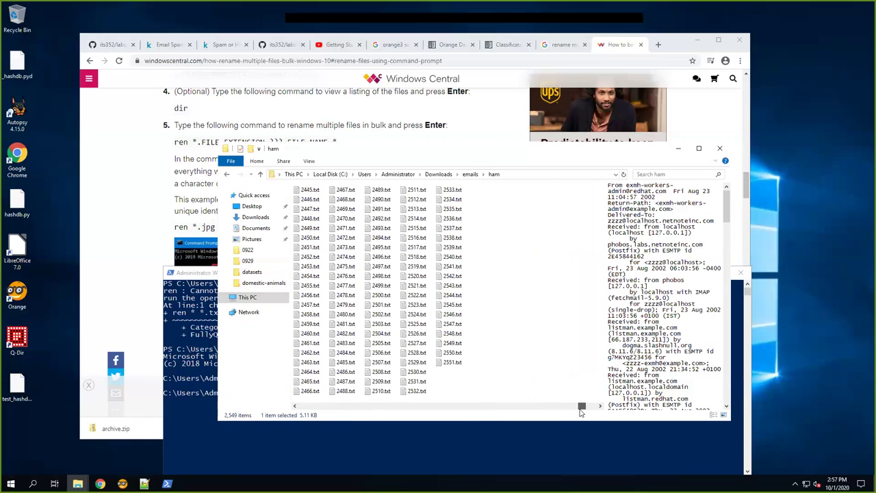
pyautogui.keyDown('shift'); pyautogui.click(453, 363); pyautogui.keyUp('shift')
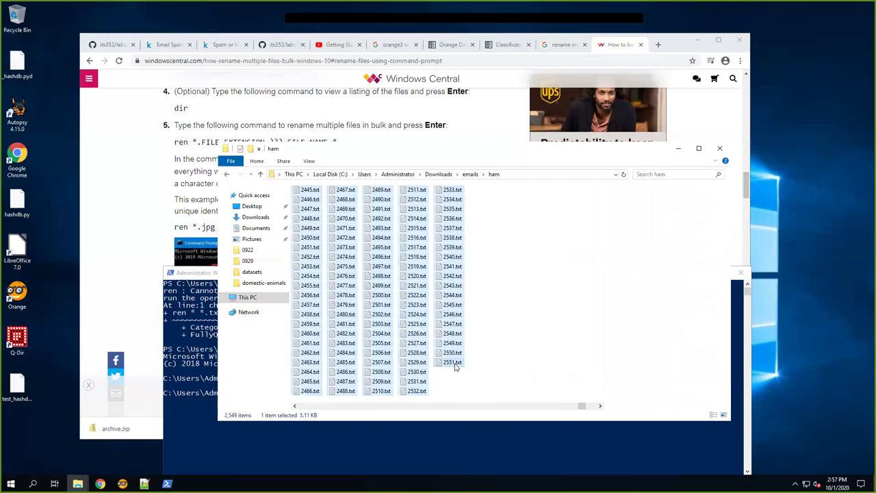
pyautogui.hotkey('shift', 'Delete')
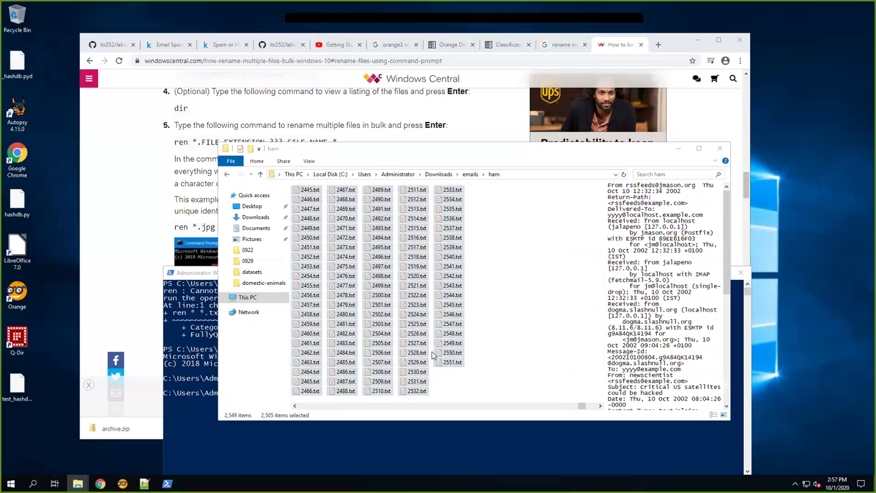
pyautogui.press('Return')
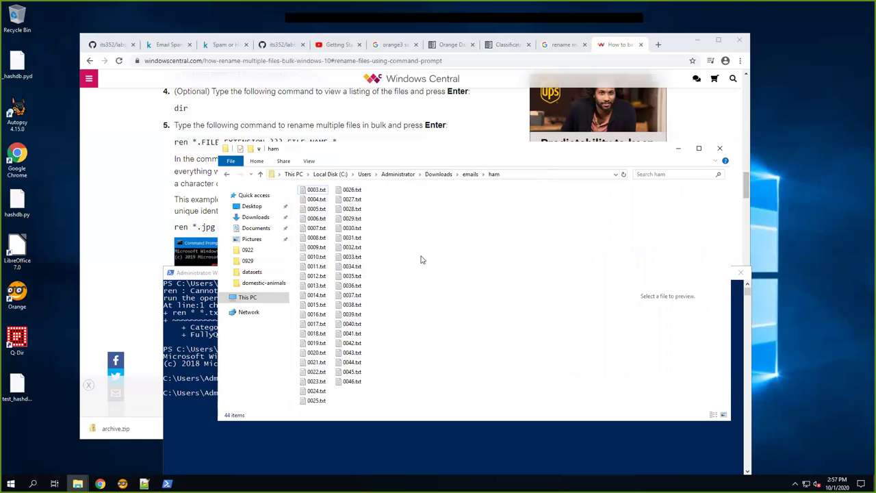
# Go to the spam folder and widen its Name column to show full file names
pyautogui.click(469, 175)
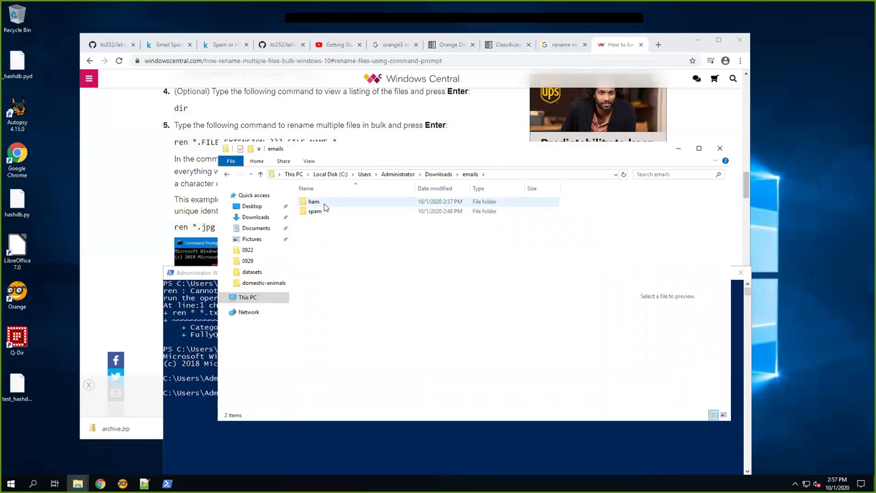
pyautogui.doubleClick(322, 202)
pyautogui.click(471, 174)
pyautogui.doubleClick(314, 211)
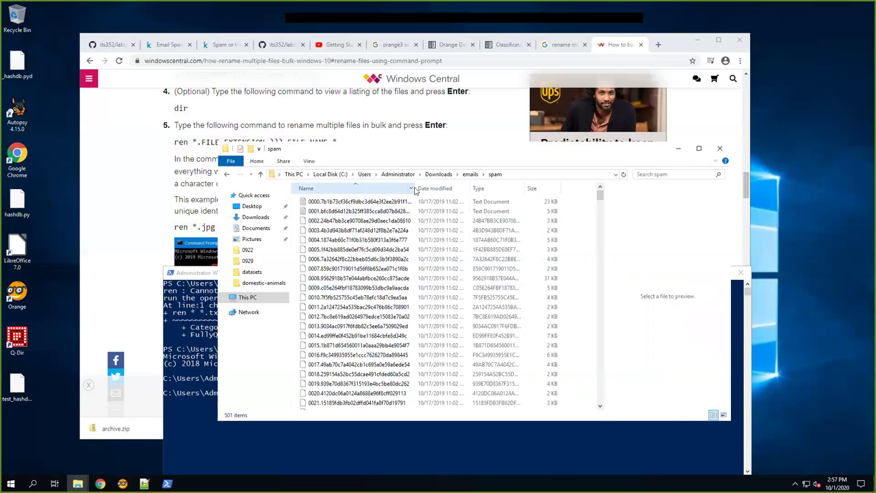
pyautogui.moveTo(416, 189); pyautogui.dragTo(472, 192)
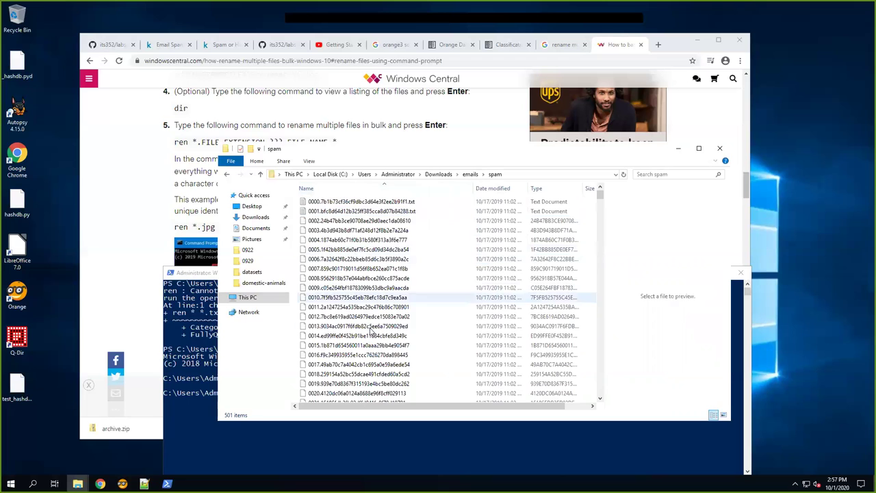
# Permanently delete the 429 spam files from 0072 through 0500
pyautogui.scroll(-12, 370, 330)
pyautogui.scroll(-9, 369, 330)
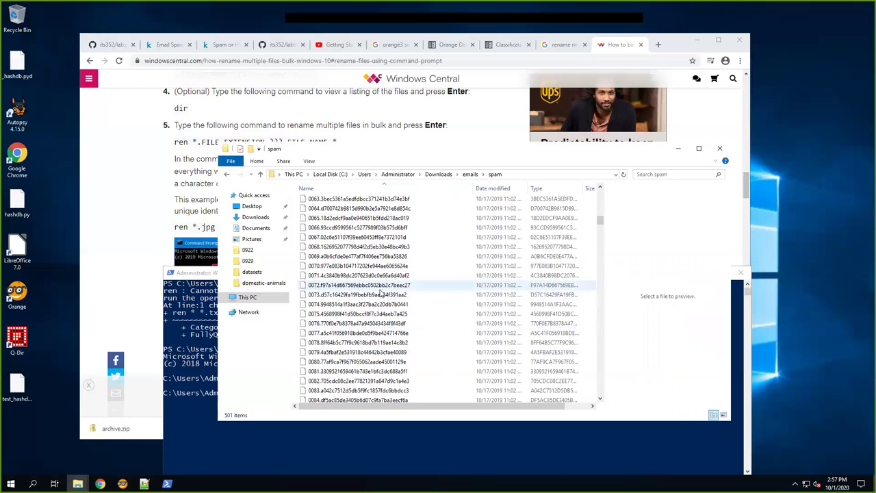
pyautogui.click(380, 285)
pyautogui.moveTo(600, 221); pyautogui.dragTo(586, 402)
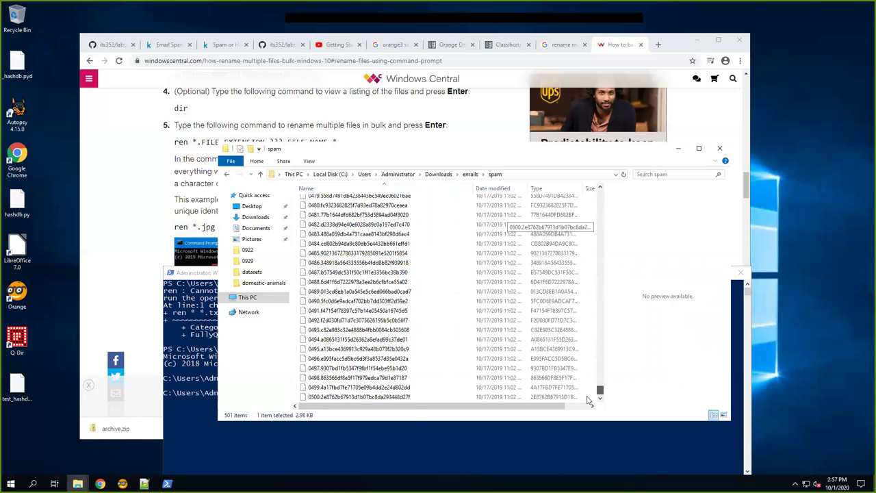
pyautogui.keyDown('shift'); pyautogui.click(395, 398); pyautogui.keyUp('shift')
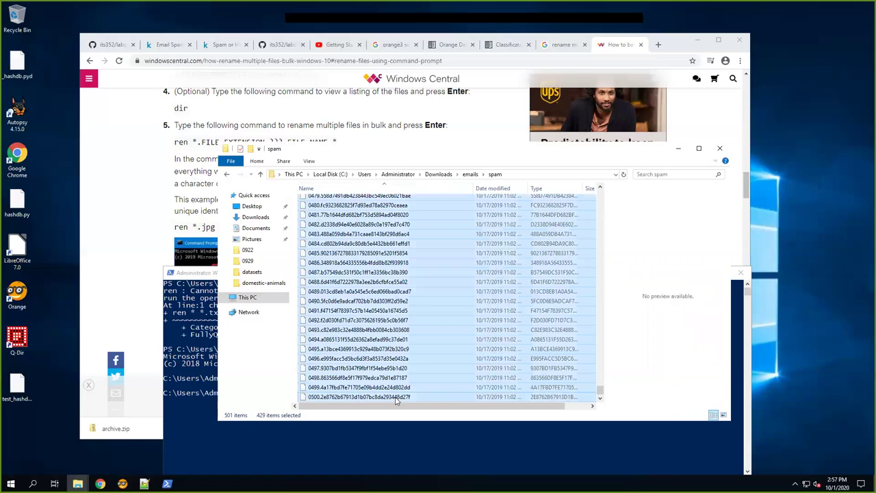
pyautogui.hotkey('shift', 'Delete')
pyautogui.press('Return')
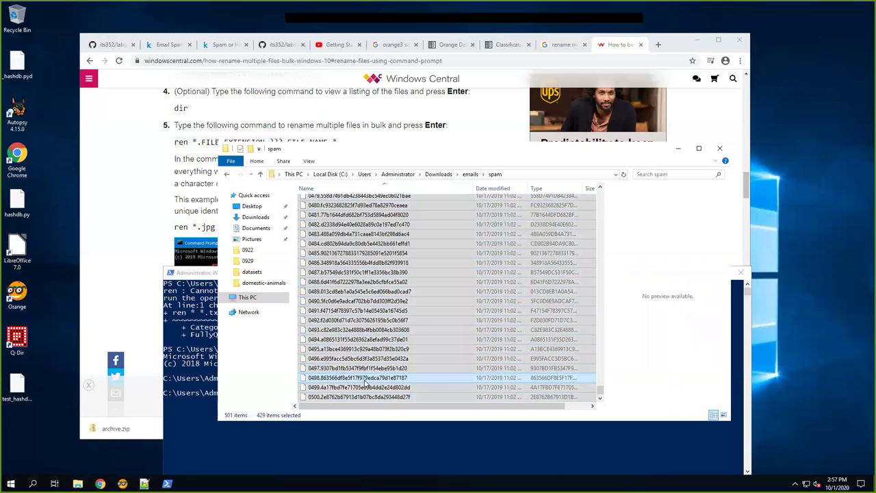
# Bring the console window back to the front and focus it
pyautogui.scroll(5, 521, 318)
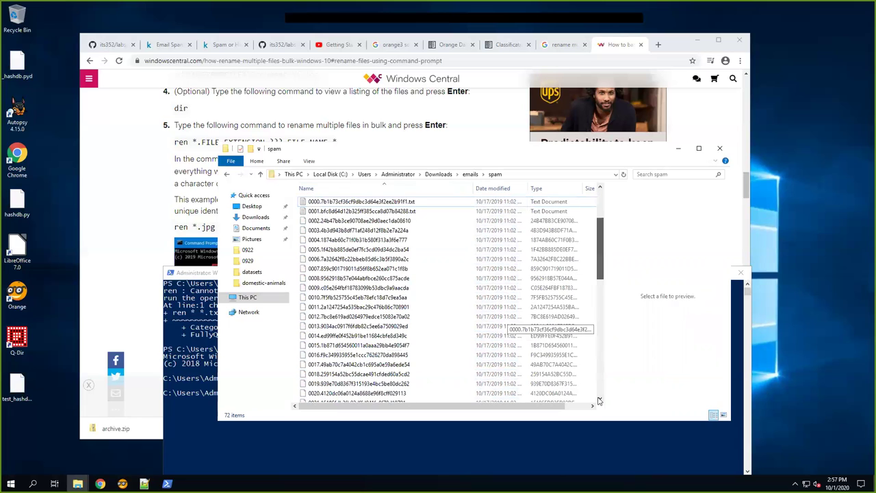
pyautogui.scroll(-5, 592, 253)
pyautogui.click(344, 440)
pyautogui.click(376, 392)
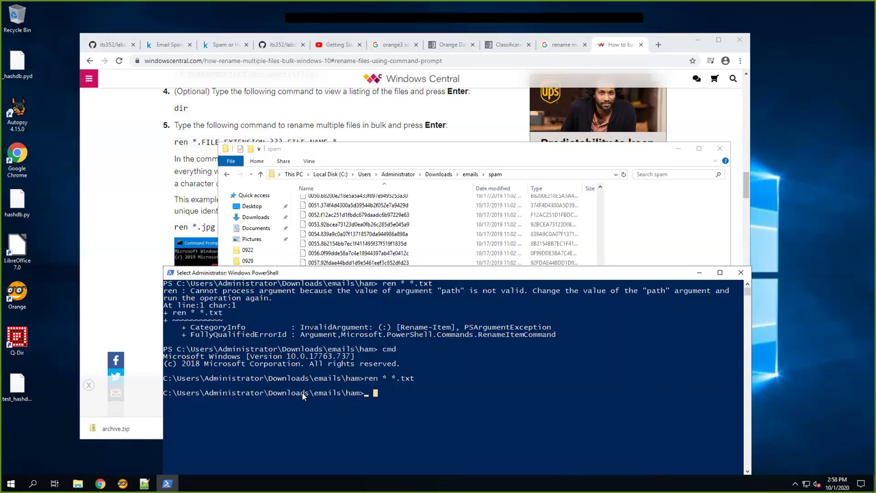
# Run cd ..\spam and ren * *.txt to add .txt to every spam file
pyautogui.write('cd')
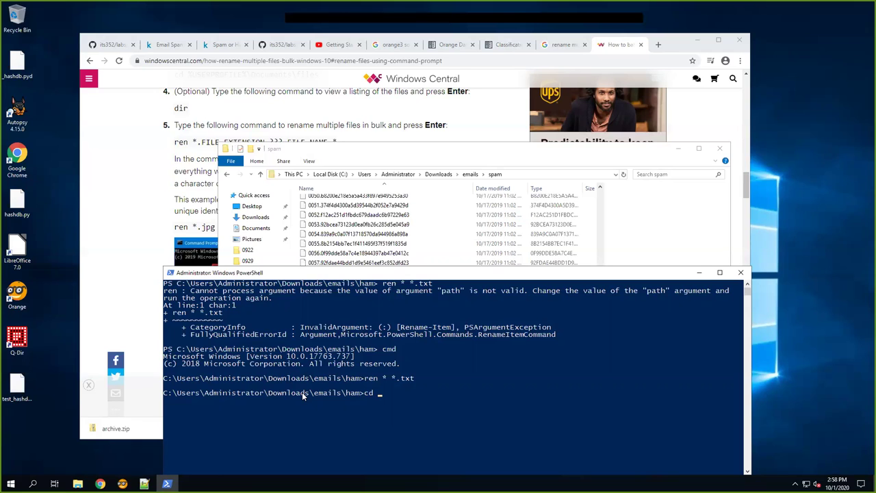
pyautogui.write(' ..\\spam')
pyautogui.press('Return')
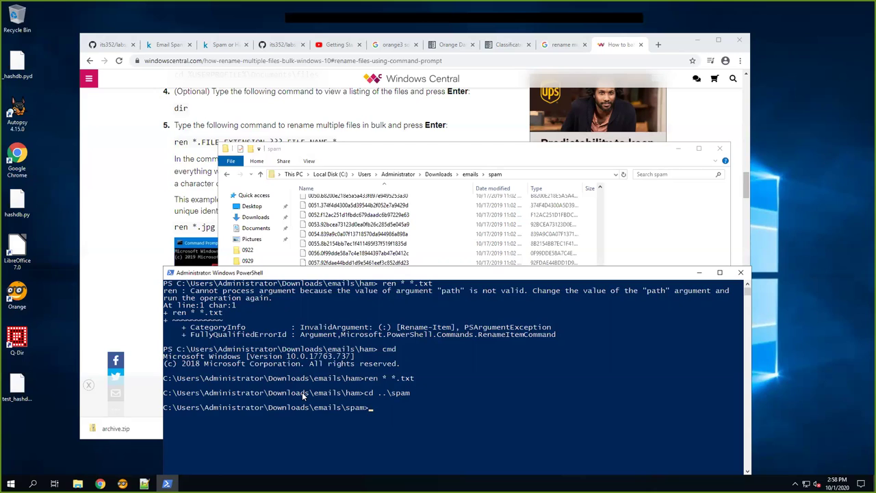
pyautogui.write('ren * *.txt')
pyautogui.press('Return')
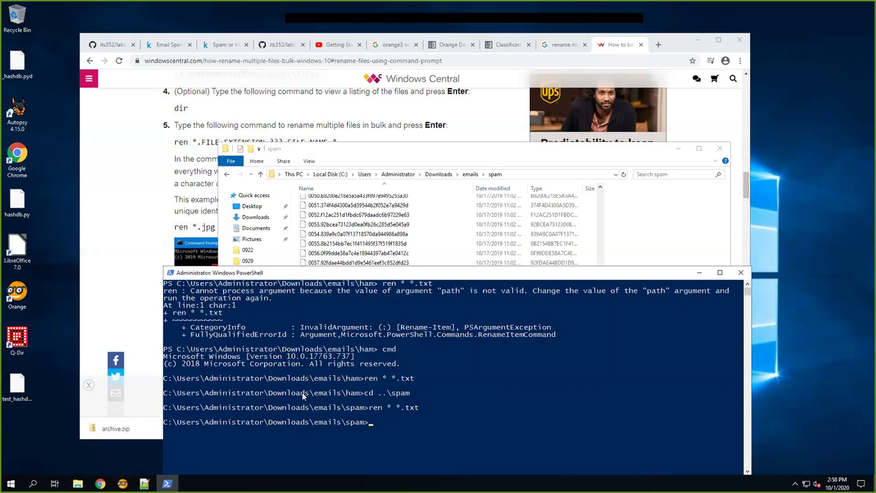
# Delete the long-named 0000 and 0001 spam files in Explorer
pyautogui.click(356, 205)
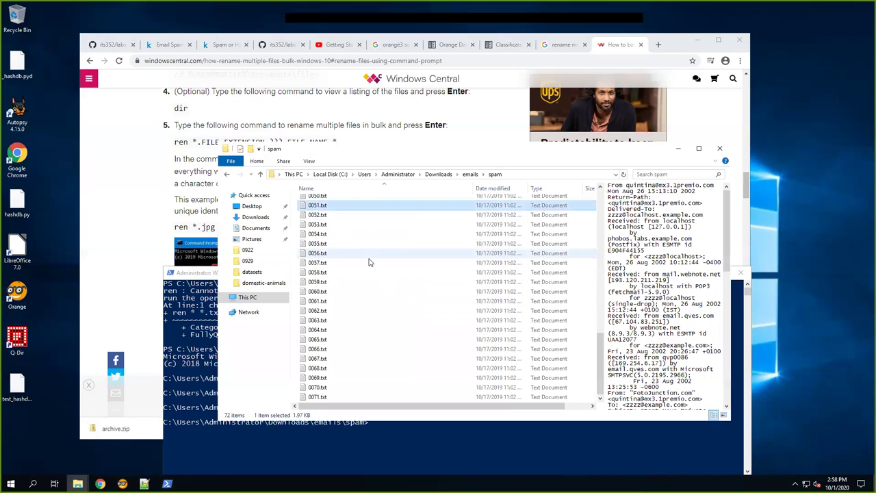
pyautogui.scroll(15, 366, 246)
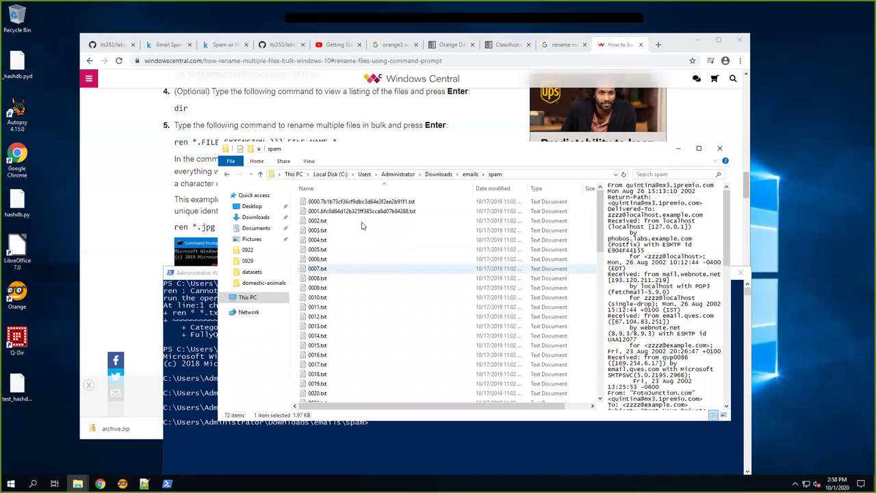
pyautogui.click(365, 203)
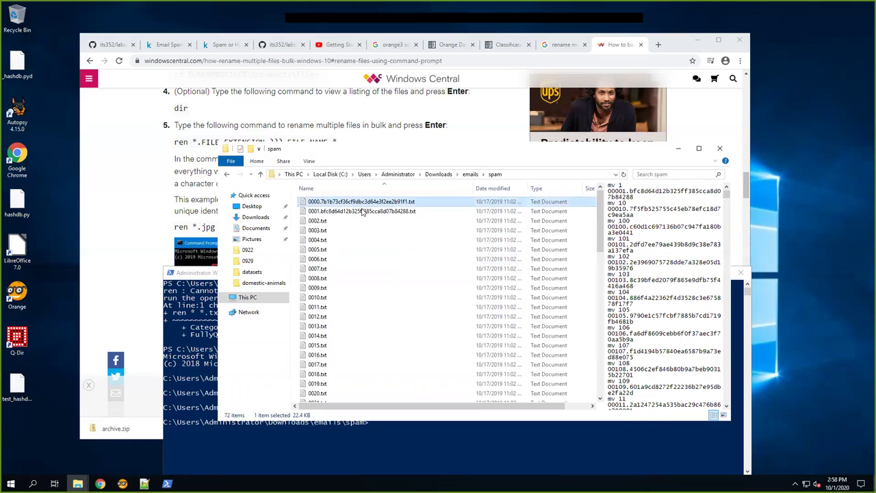
pyautogui.keyDown('shift'); pyautogui.click(362, 212); pyautogui.keyUp('shift')
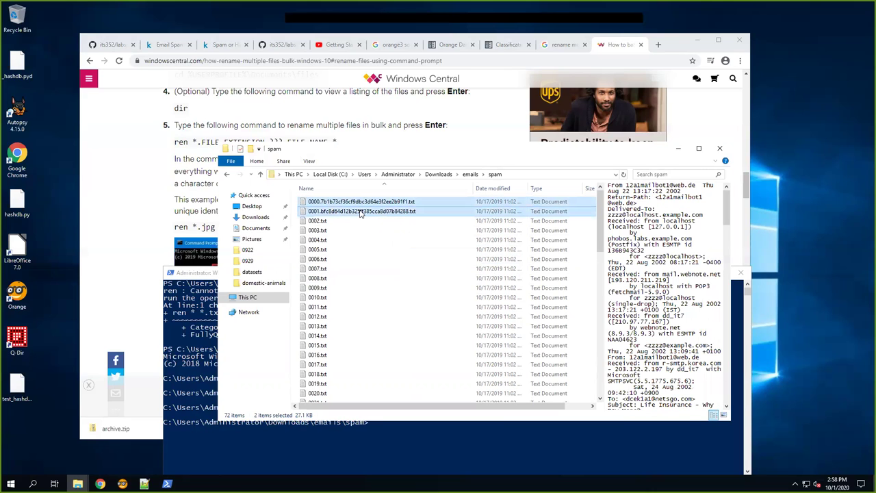
pyautogui.press('Delete')
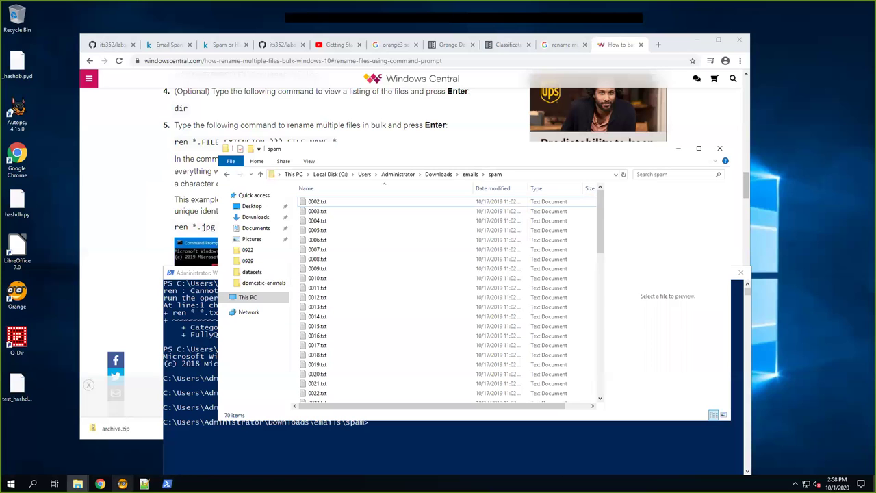
pyautogui.moveTo(122, 483)
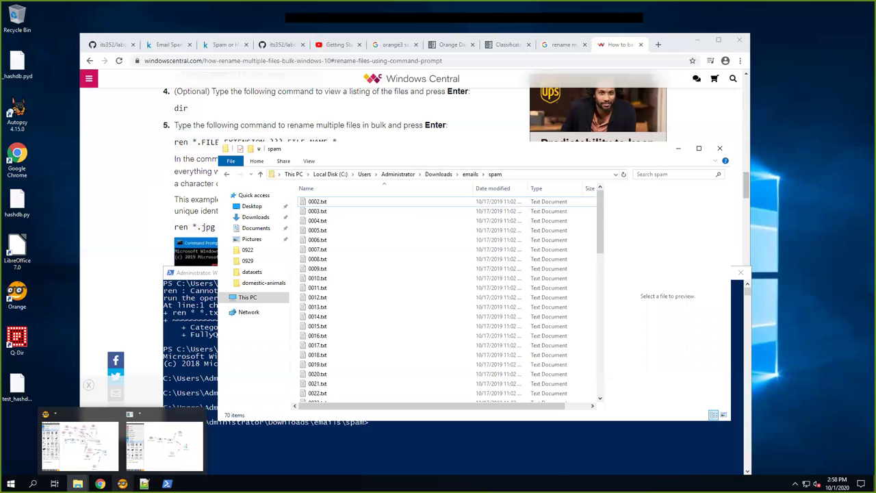
# Back in Orange, reload the emails folder in Import Documents to get 103 documents
pyautogui.click(167, 414)
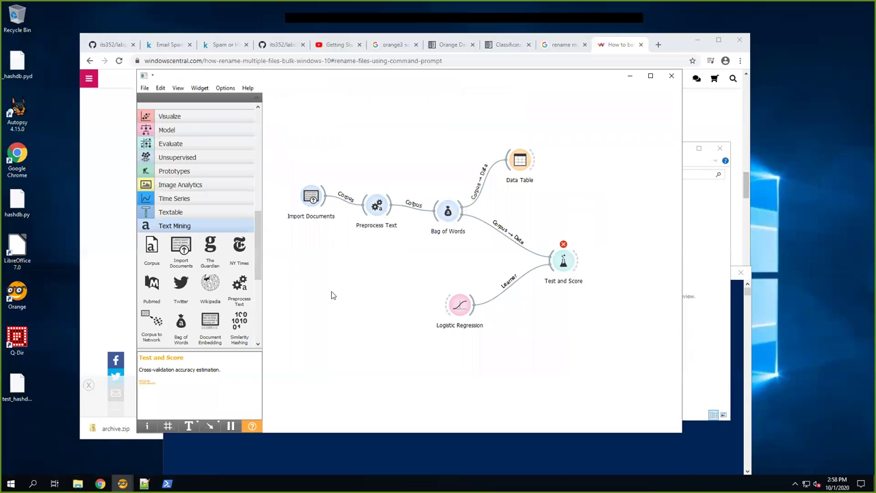
pyautogui.click(311, 198)
pyautogui.doubleClick(311, 199)
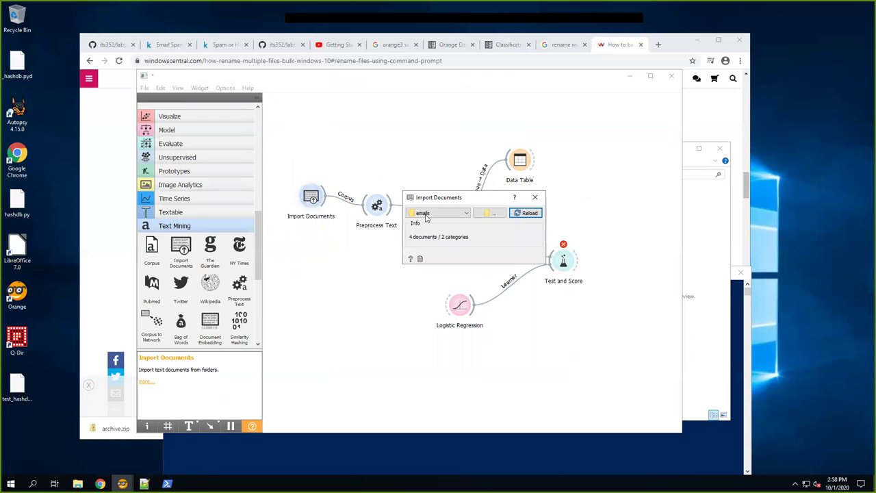
pyautogui.click(525, 215)
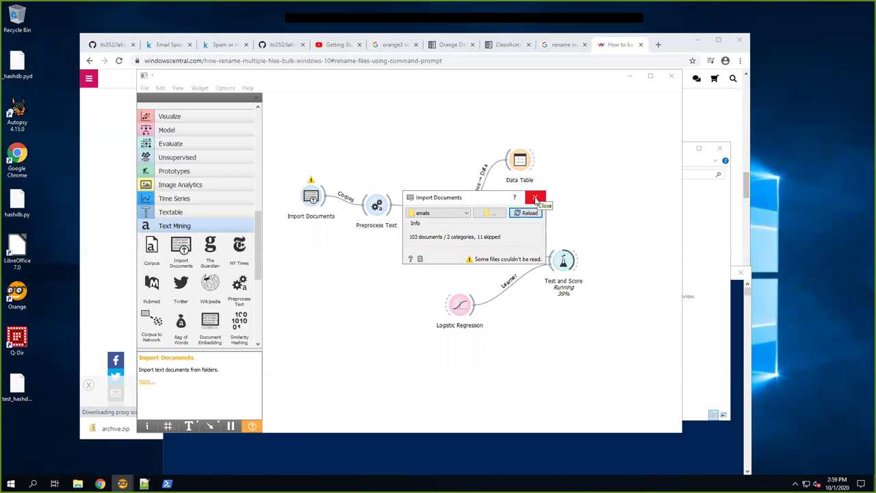
pyautogui.click(536, 198)
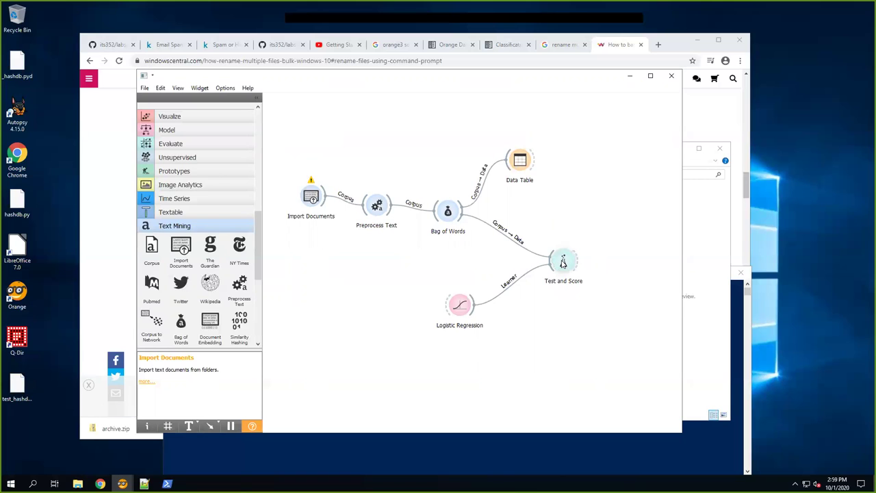
# Check the Logistic Regression scores (AUC 0.998, CA 0.990), then bring up the canvas widget search
pyautogui.doubleClick(562, 262)
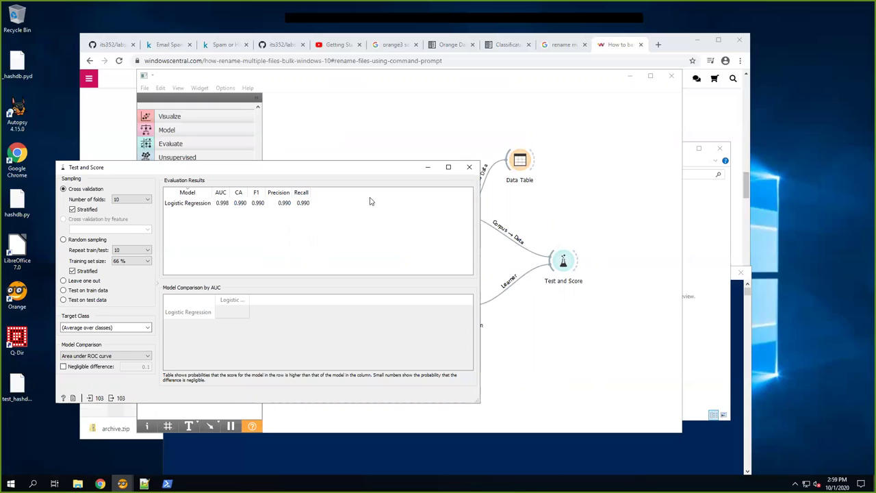
pyautogui.click(469, 167)
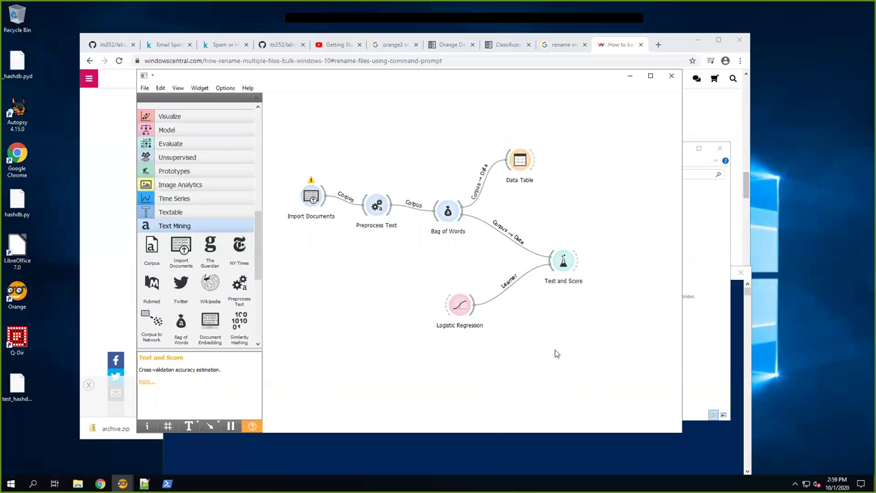
pyautogui.rightClick(553, 354)
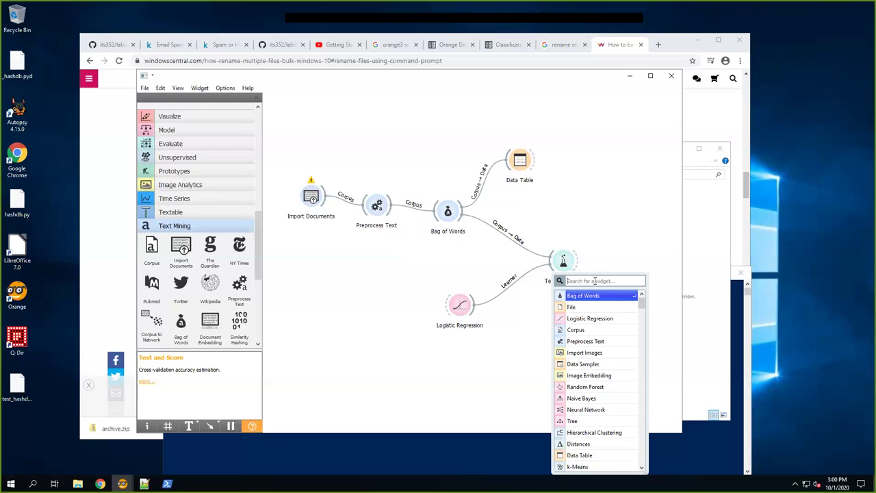
# Add a Predictions widget to the canvas by searching 'pre'
pyautogui.write('pre')
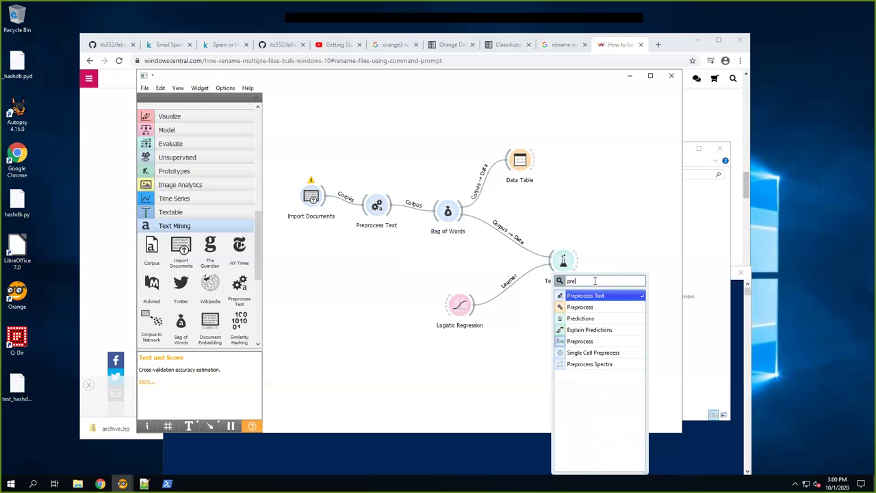
pyautogui.click(577, 319)
pyautogui.click(507, 359)
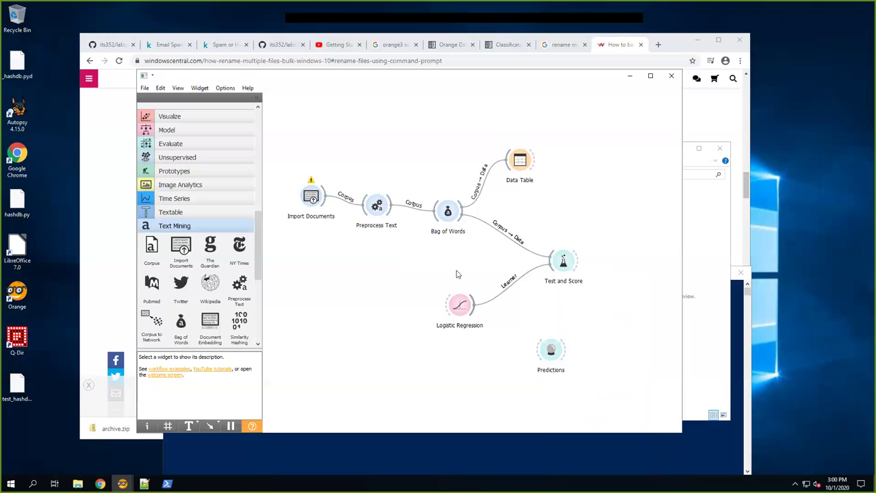
# Add a Random Forest fed by Bag of Words, with its model linked into Predictions
pyautogui.rightClick(457, 363)
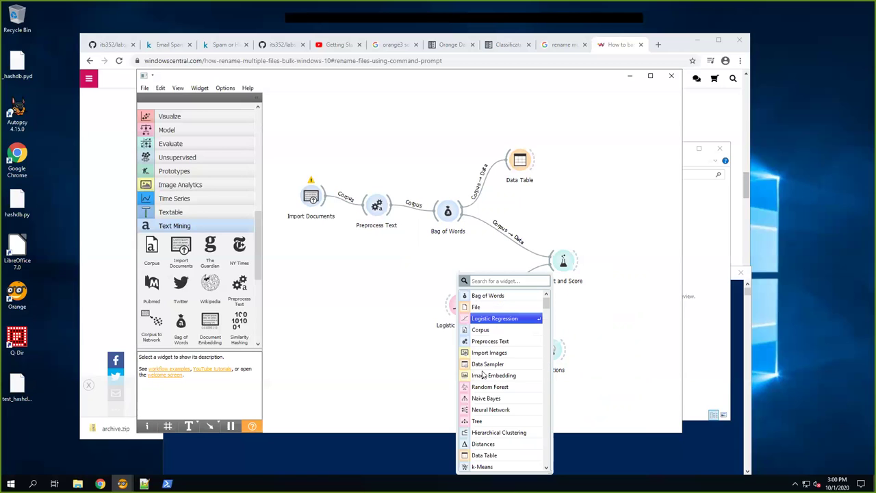
pyautogui.click(404, 372)
pyautogui.rightClick(464, 354)
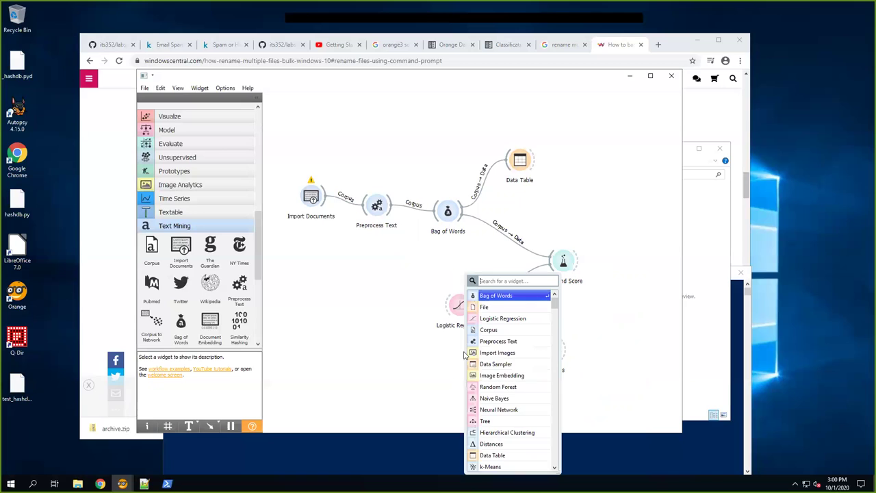
pyautogui.click(490, 387)
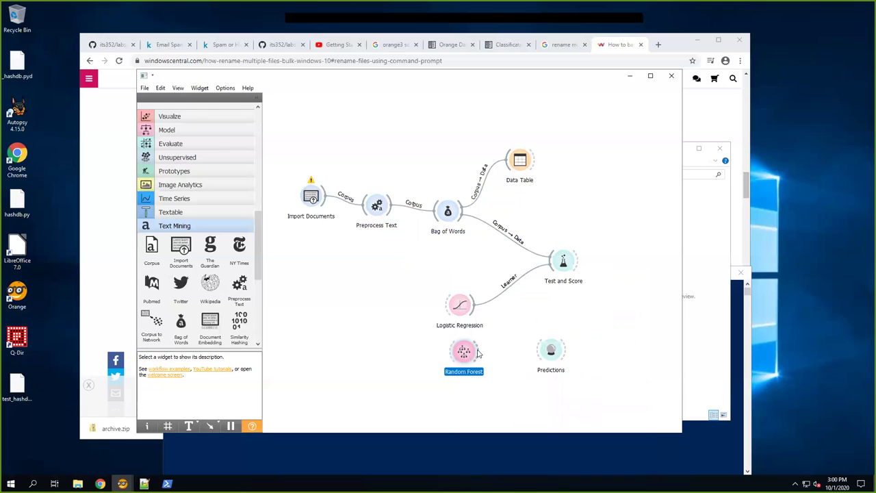
pyautogui.moveTo(463, 209); pyautogui.dragTo(452, 352)
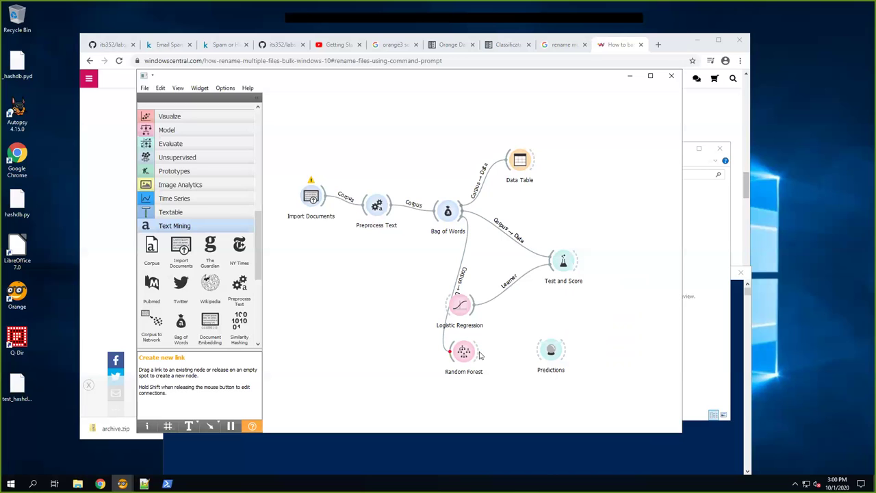
pyautogui.moveTo(479, 353); pyautogui.dragTo(540, 357)
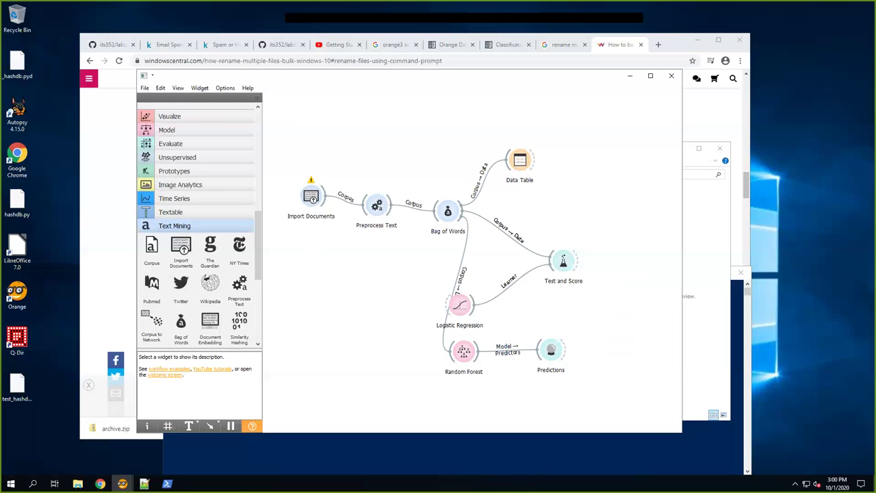
# In Downloads, extract archive.zip in place with 7-Zip's Extract Here
pyautogui.moveTo(78, 484)
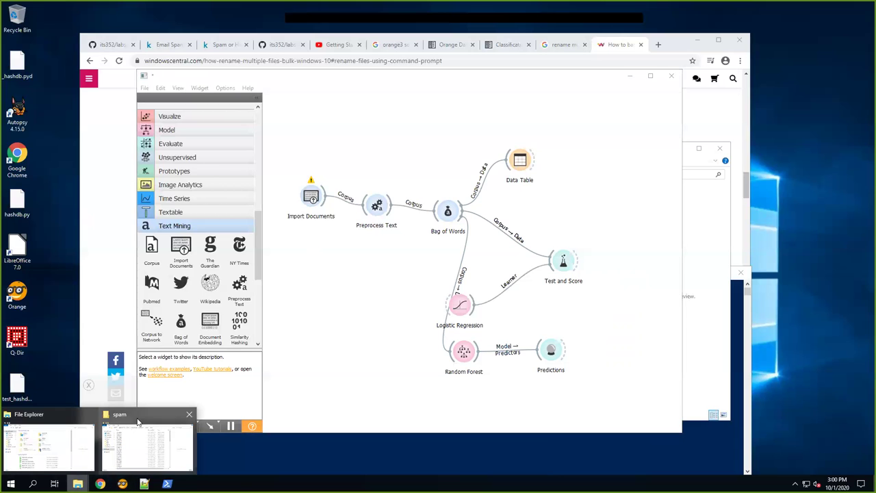
pyautogui.click(147, 445)
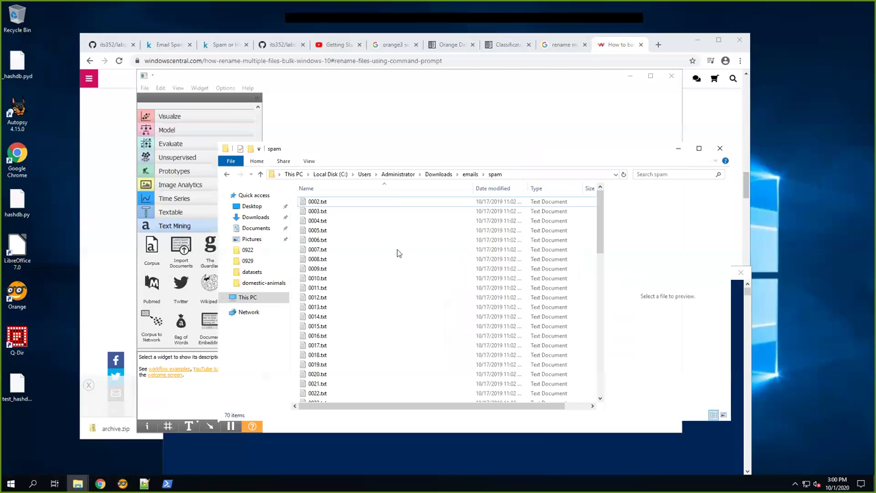
pyautogui.click(467, 176)
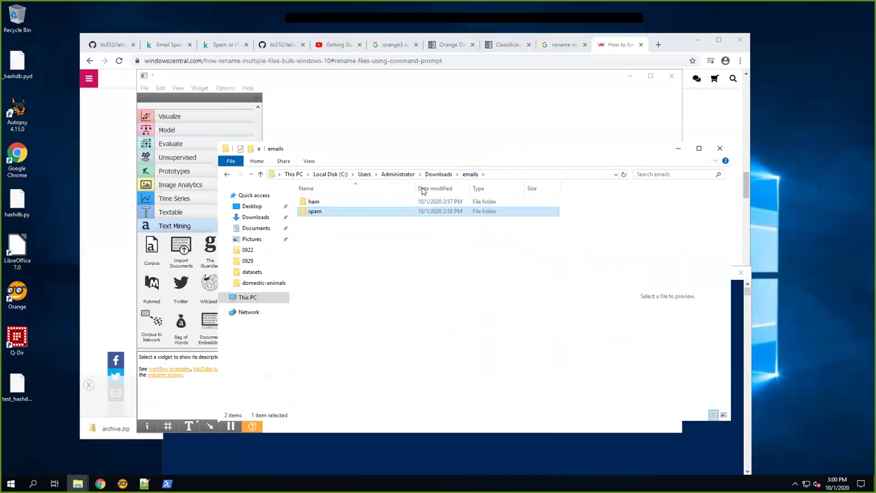
pyautogui.click(436, 175)
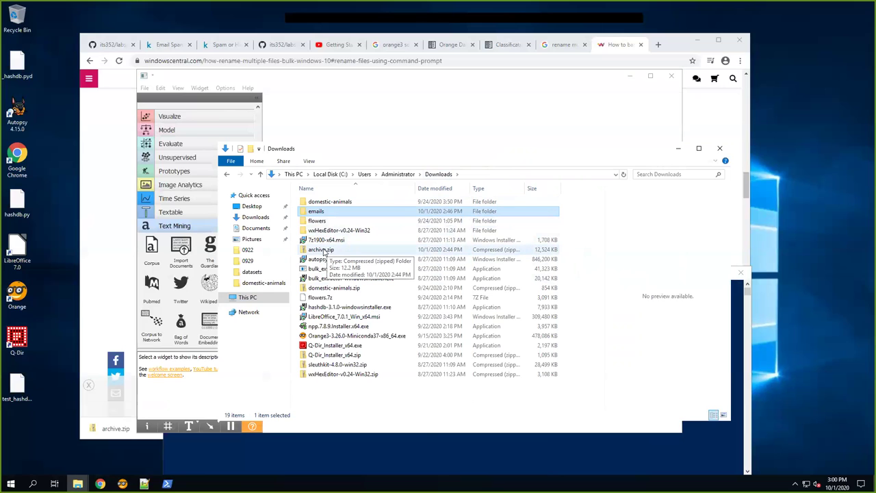
pyautogui.rightClick(323, 251)
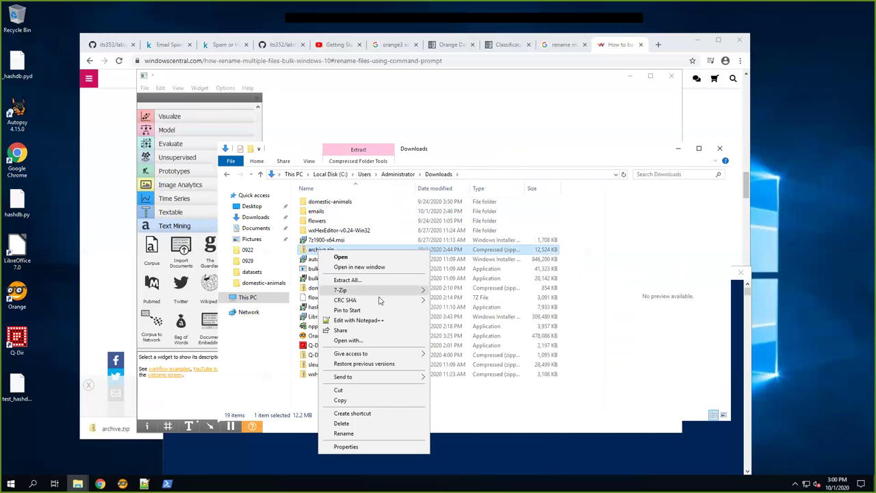
pyautogui.moveTo(397, 296)
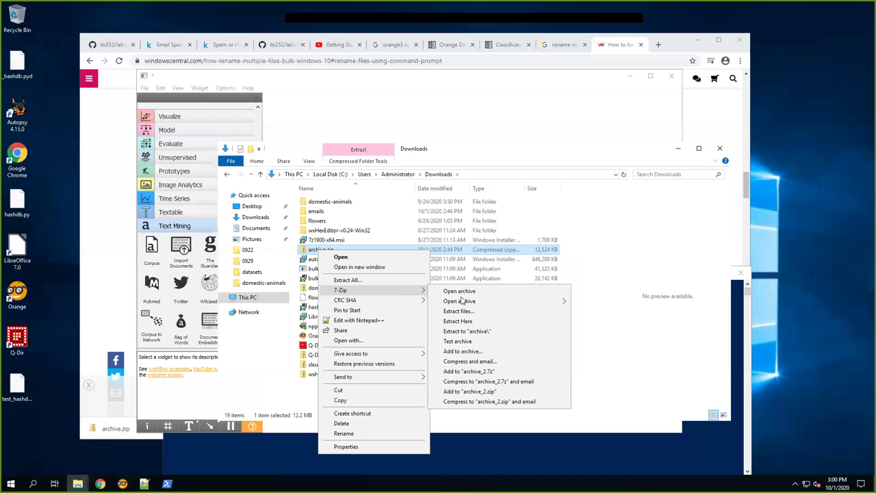
pyautogui.click(479, 321)
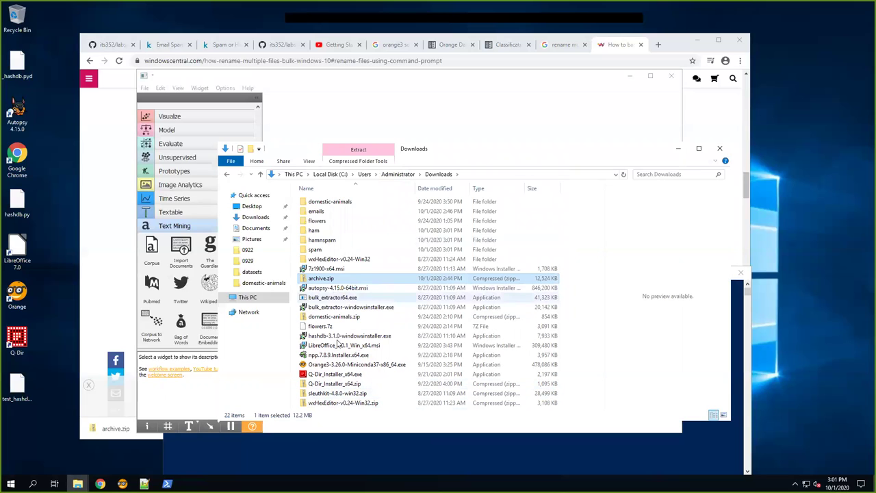
# Browse the 2,551 files in hamnspam\ham, select the last three, and return to hamnspam
pyautogui.doubleClick(330, 241)
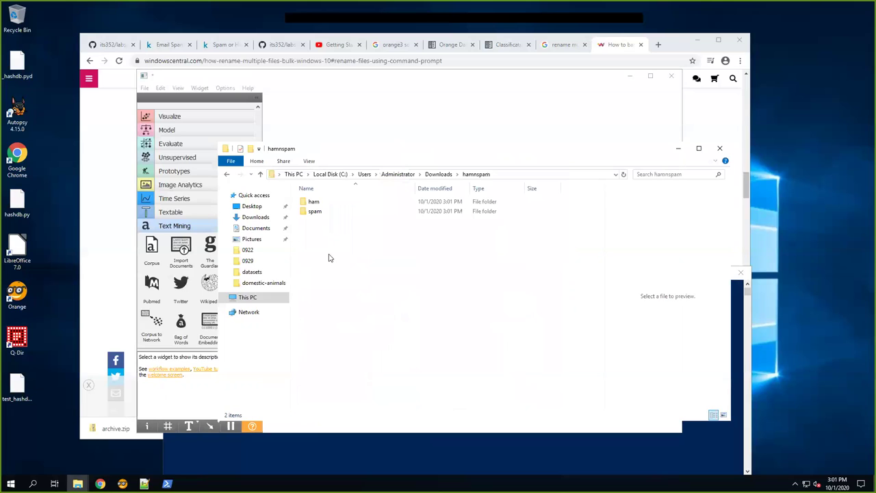
pyautogui.doubleClick(315, 203)
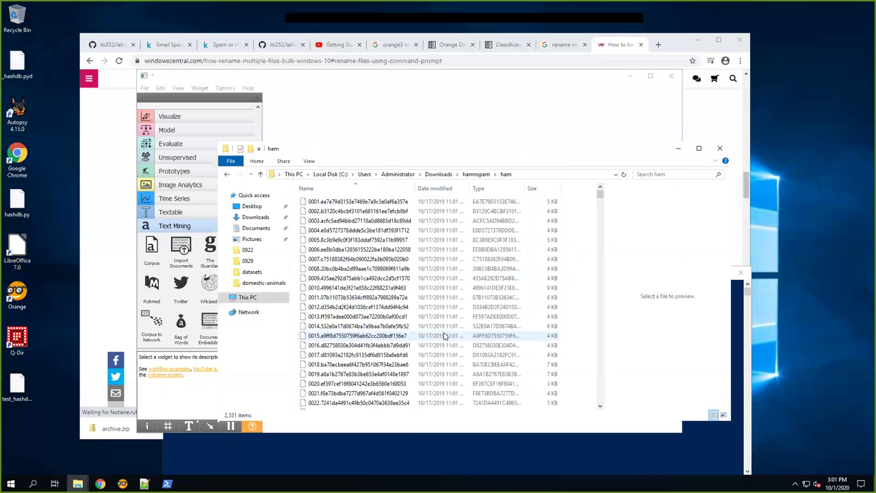
pyautogui.scroll(-6, 443, 336)
pyautogui.scroll(-19, 444, 335)
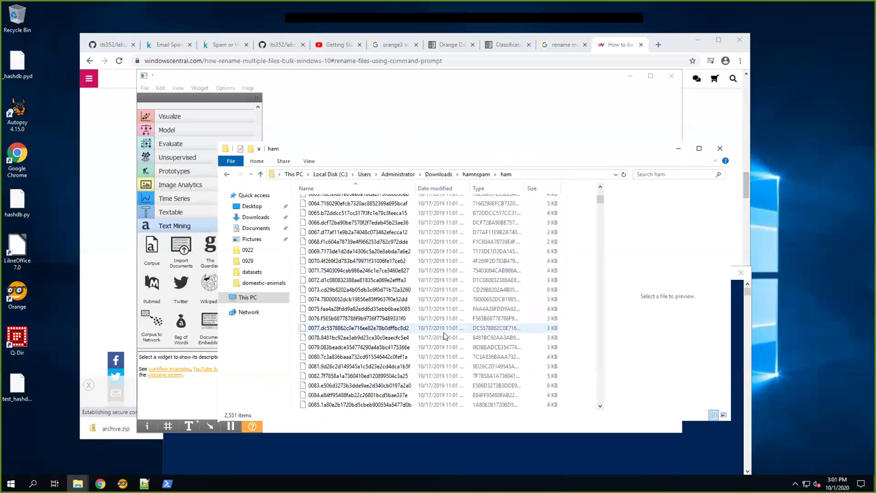
pyautogui.scroll(-10, 470, 314)
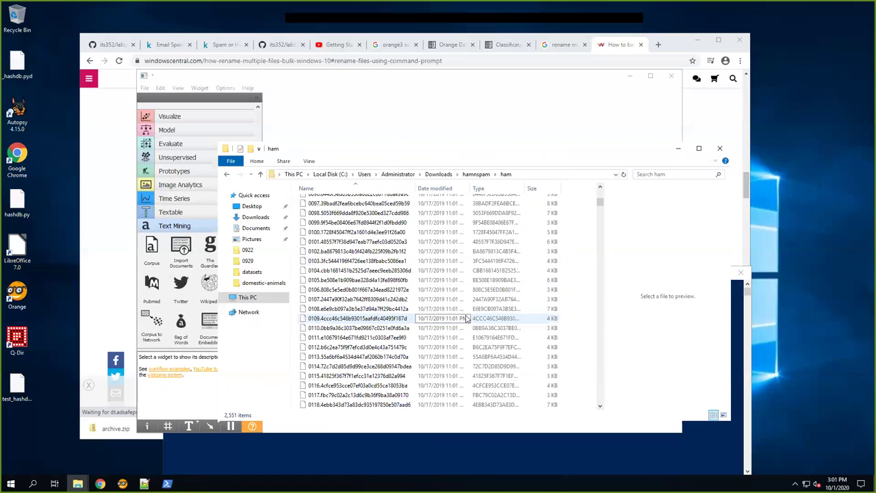
pyautogui.moveTo(601, 212); pyautogui.dragTo(600, 346)
pyautogui.moveTo(600, 378); pyautogui.dragTo(602, 208)
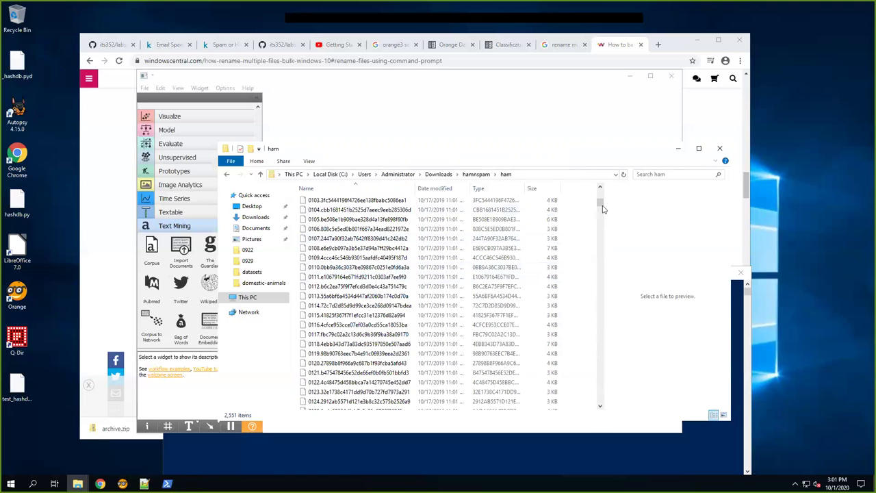
pyautogui.moveTo(600, 203); pyautogui.dragTo(600, 390)
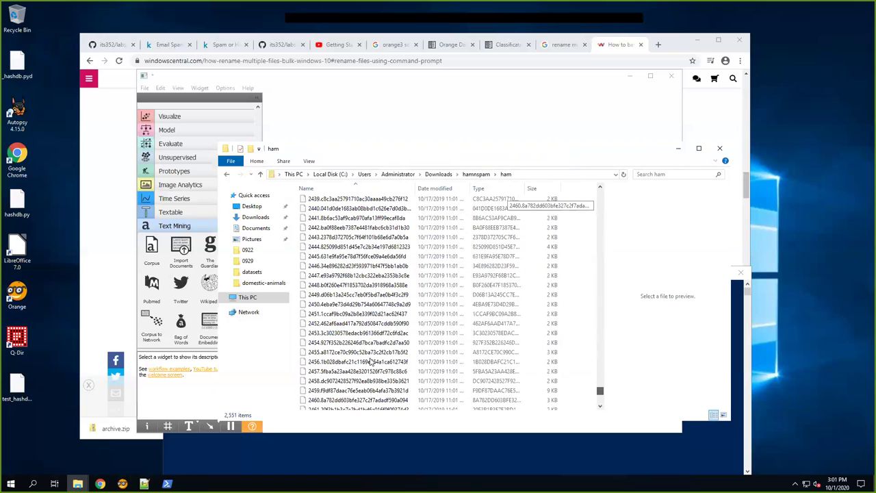
pyautogui.scroll(-2, 370, 361)
pyautogui.click(354, 336)
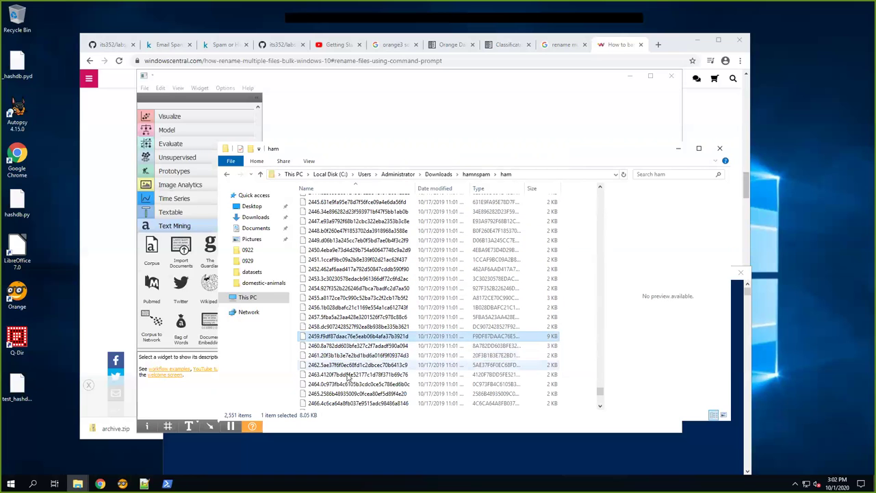
pyautogui.keyDown('shift'); pyautogui.click(358, 356); pyautogui.keyUp('shift')
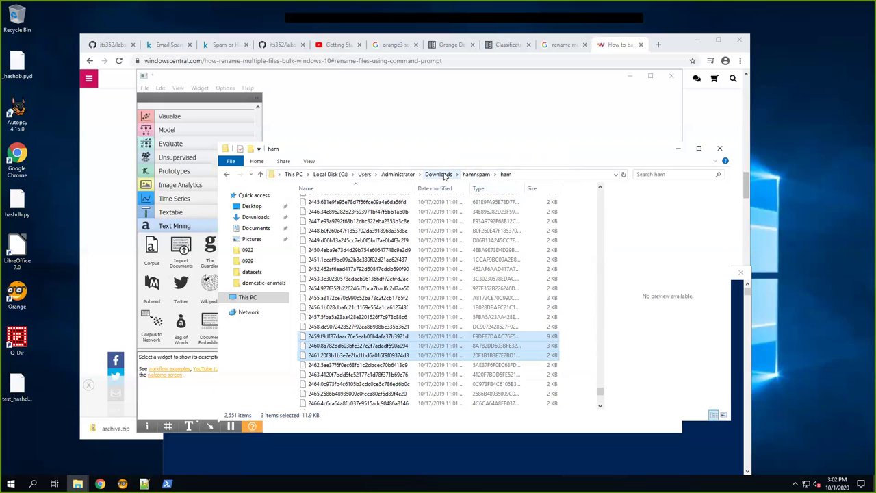
pyautogui.click(475, 174)
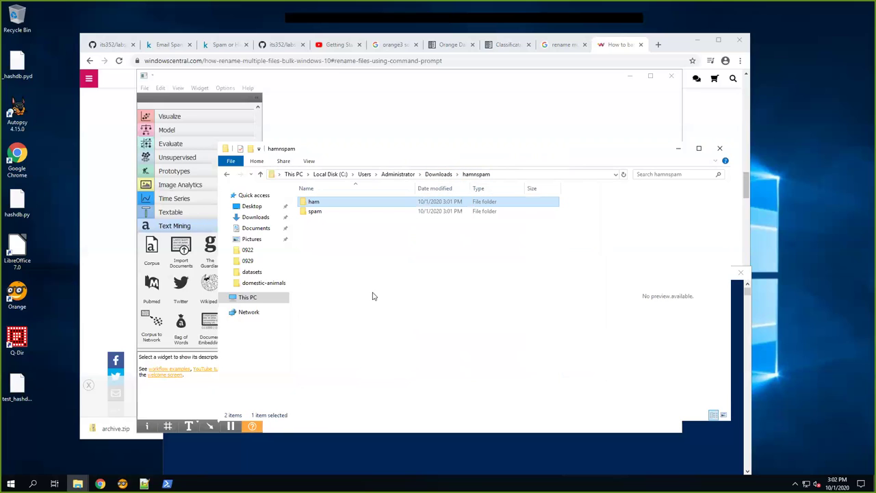
# Create a new folder named prediction inside hamnspam
pyautogui.rightClick(322, 273)
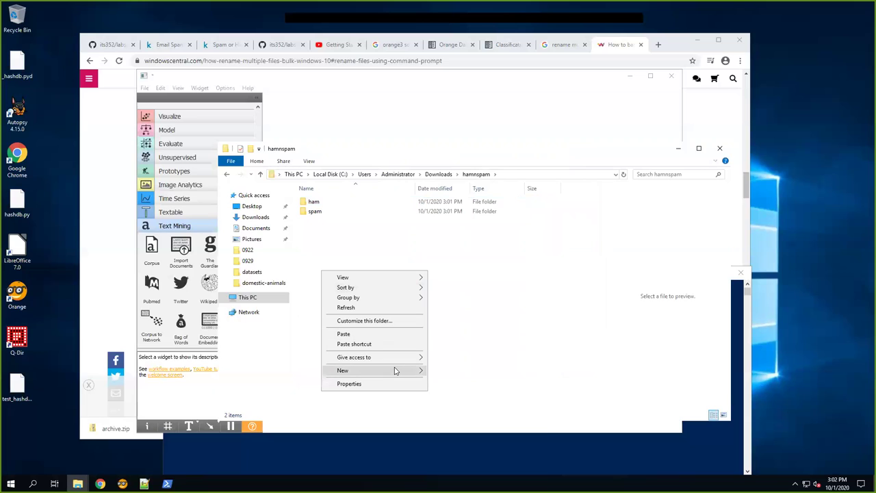
pyautogui.moveTo(396, 371)
pyautogui.click(470, 370)
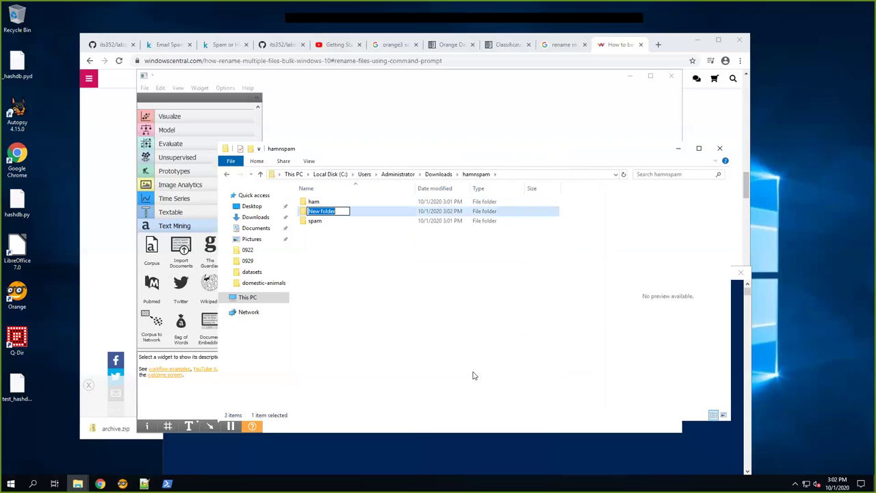
pyautogui.write('prediction')
pyautogui.press('Return')
pyautogui.press('Return')
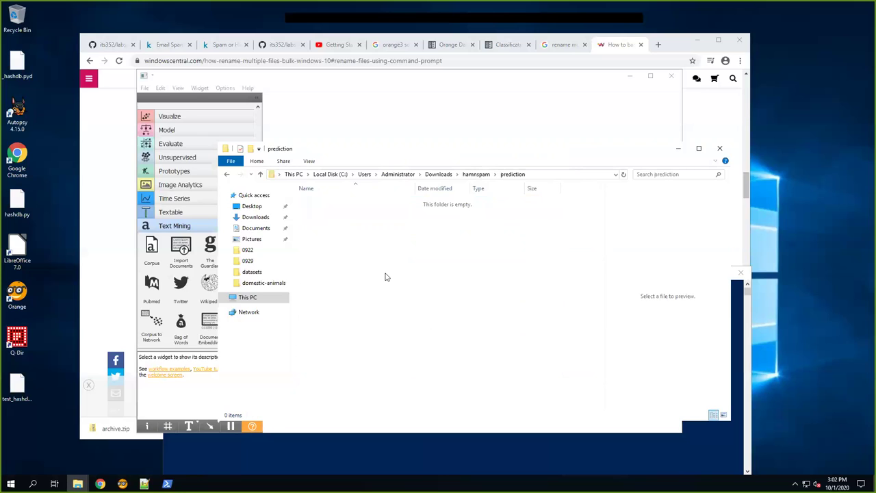
# Inside prediction, create two subfolders named ham and spam
pyautogui.rightClick(356, 248)
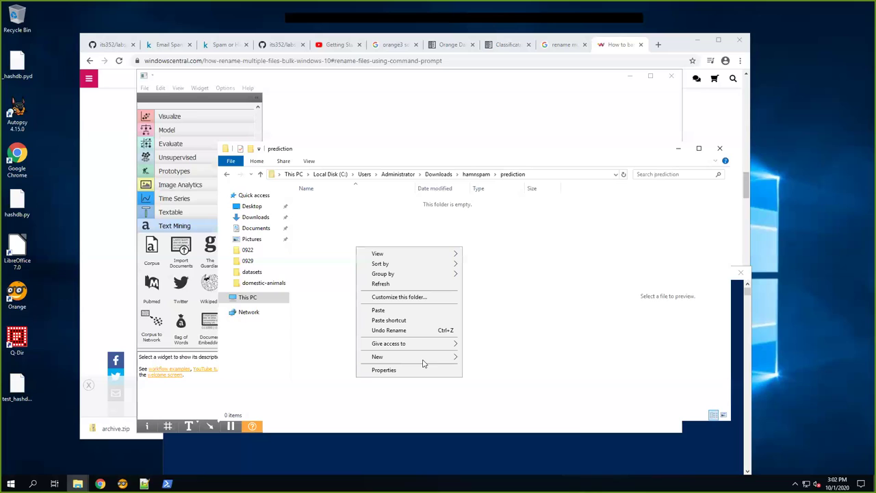
pyautogui.moveTo(431, 356)
pyautogui.click(517, 356)
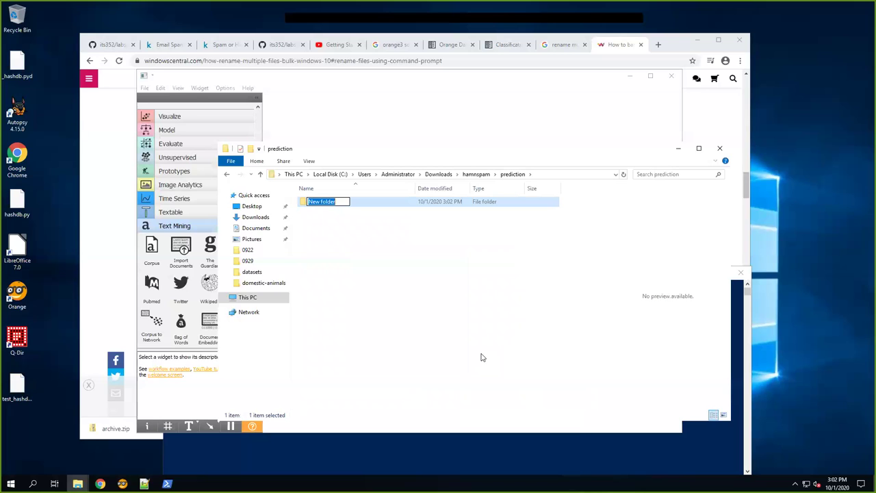
pyautogui.write('ham')
pyautogui.press('Return')
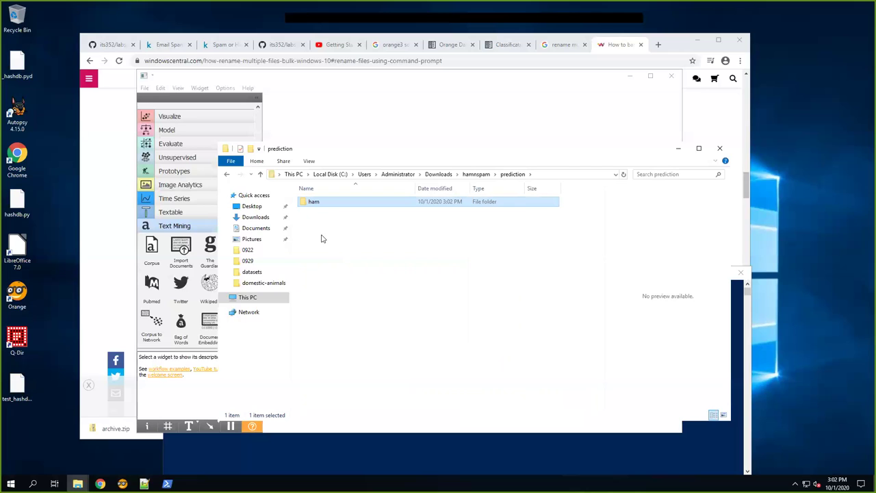
pyautogui.rightClick(322, 236)
pyautogui.moveTo(389, 345)
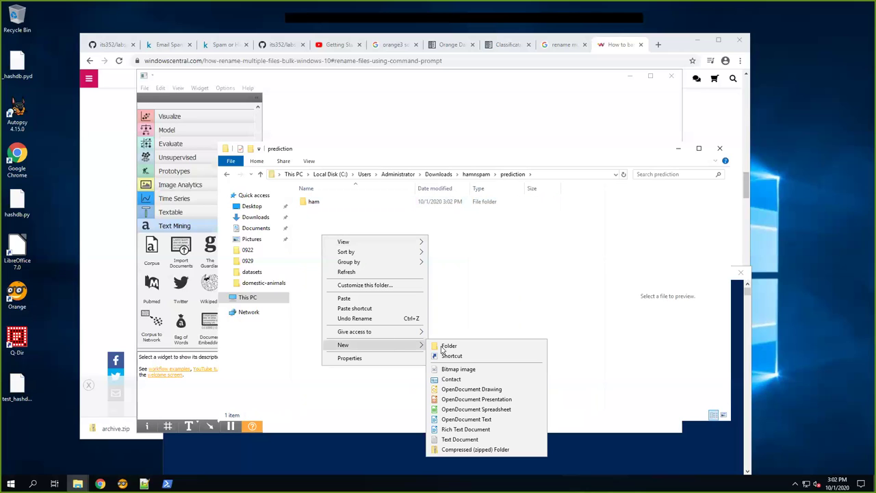
pyautogui.click(445, 349)
pyautogui.write('spam')
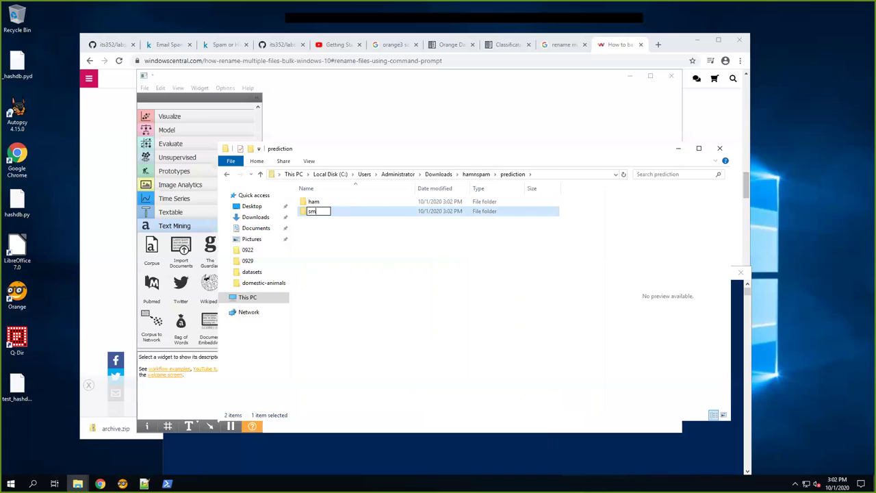
pyautogui.press('BackSpace')
pyautogui.press('BackSpace')
pyautogui.press('BackSpace')
pyautogui.press('BackSpace')
pyautogui.write('spam')
pyautogui.press('Return')
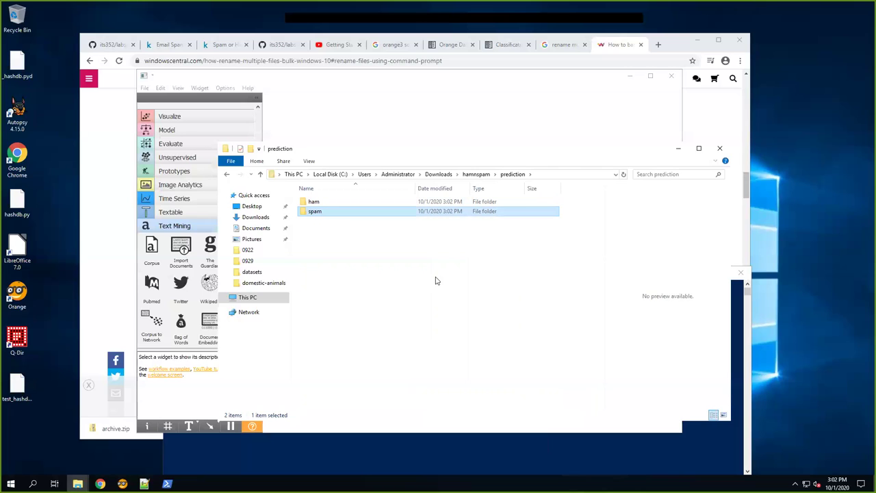
# Copy ham files 2267–2269 into prediction\ham
pyautogui.click(475, 175)
pyautogui.click(313, 203)
pyautogui.doubleClick(313, 204)
pyautogui.scroll(-7, 416, 335)
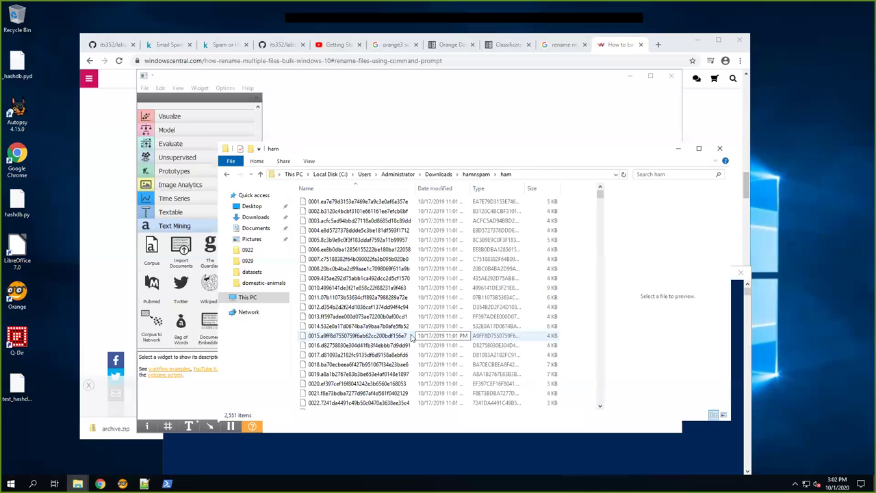
pyautogui.moveTo(599, 197); pyautogui.dragTo(596, 376)
pyautogui.click(375, 336)
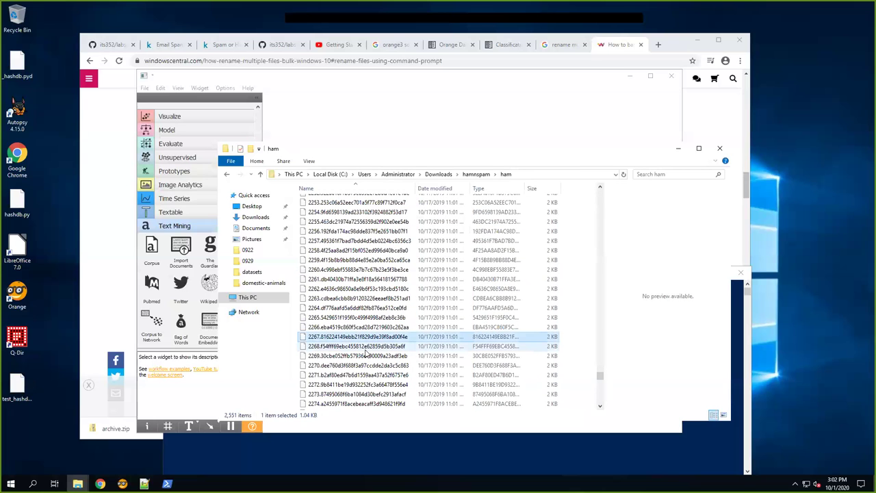
pyautogui.keyDown('shift'); pyautogui.click(368, 356); pyautogui.keyUp('shift')
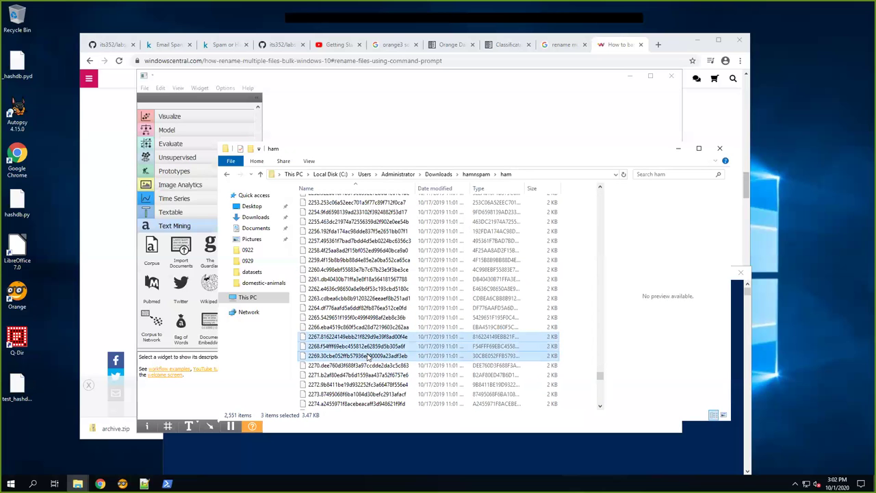
pyautogui.click(476, 174)
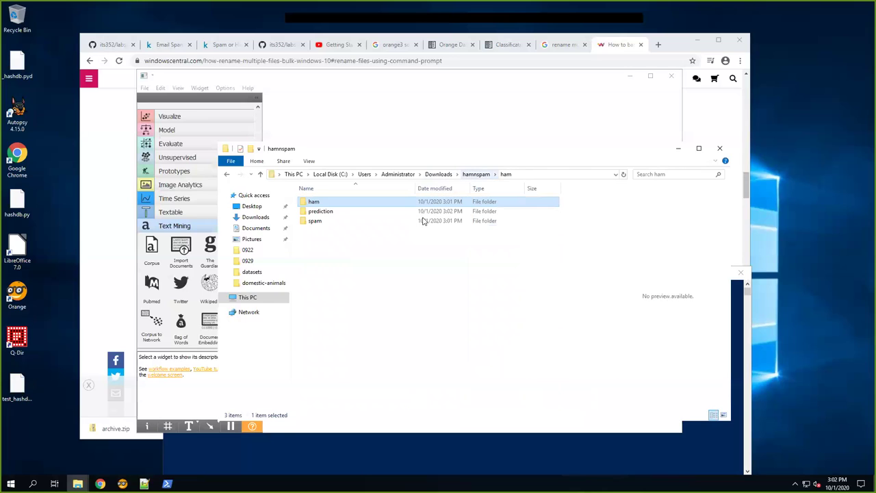
pyautogui.click(327, 213)
pyautogui.doubleClick(326, 212)
pyautogui.click(329, 204)
pyautogui.doubleClick(328, 203)
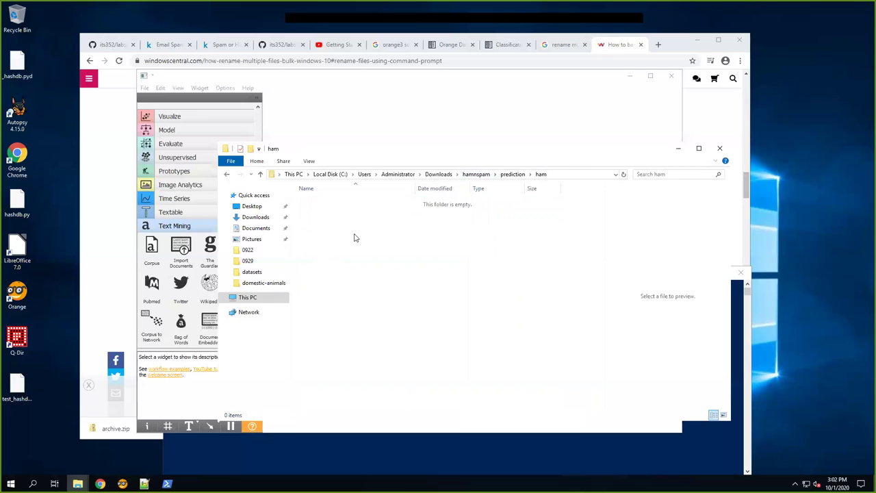
pyautogui.hotkey('ctrl', 'v')
pyautogui.click(438, 256)
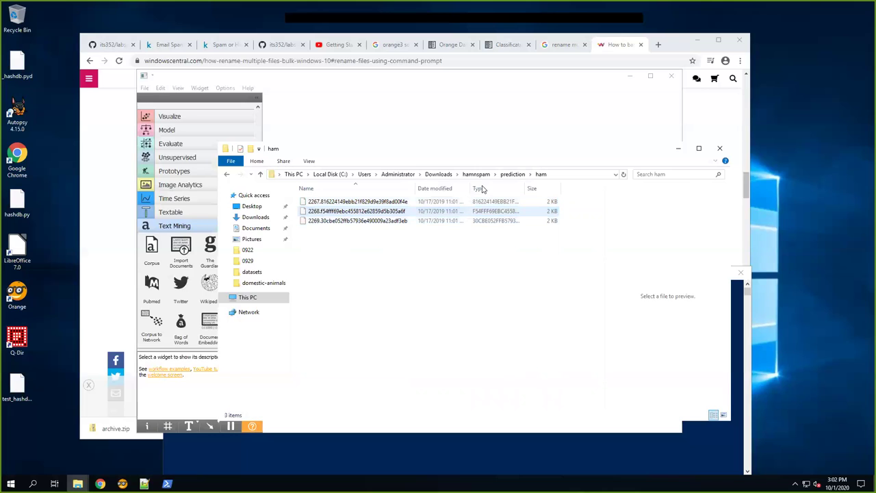
# Copy spam files 0448–0450 into prediction\spam
pyautogui.click(512, 174)
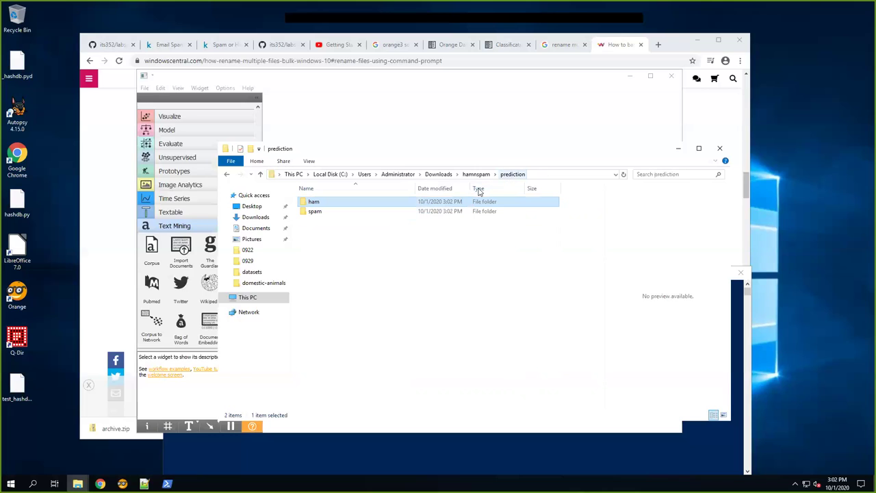
pyautogui.click(477, 174)
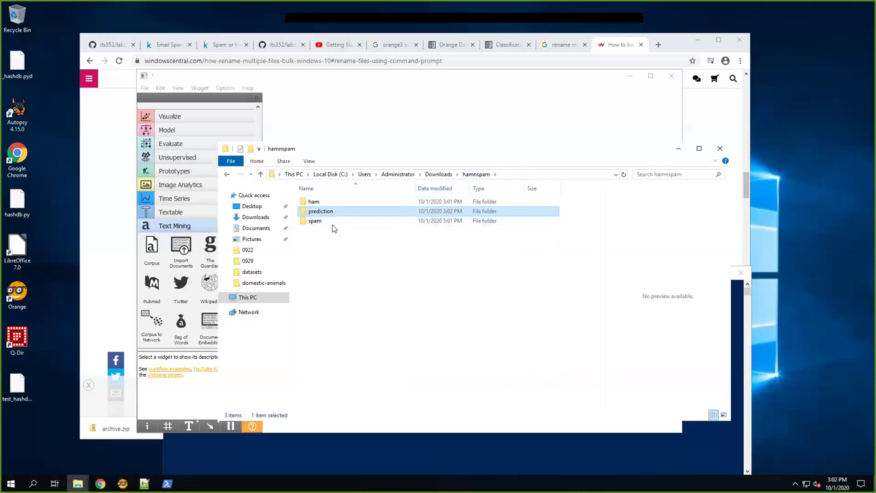
pyautogui.doubleClick(332, 222)
pyautogui.moveTo(600, 200); pyautogui.dragTo(600, 378)
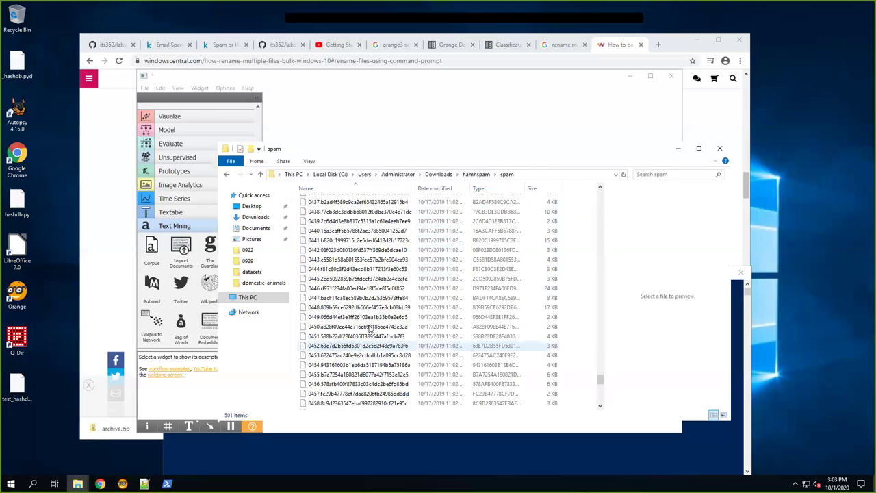
pyautogui.click(362, 307)
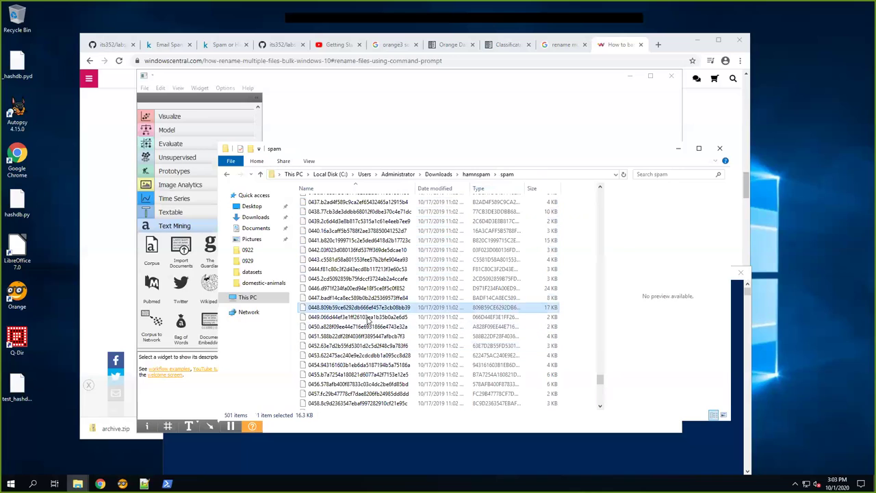
pyautogui.keyDown('shift'); pyautogui.click(371, 327); pyautogui.keyUp('shift')
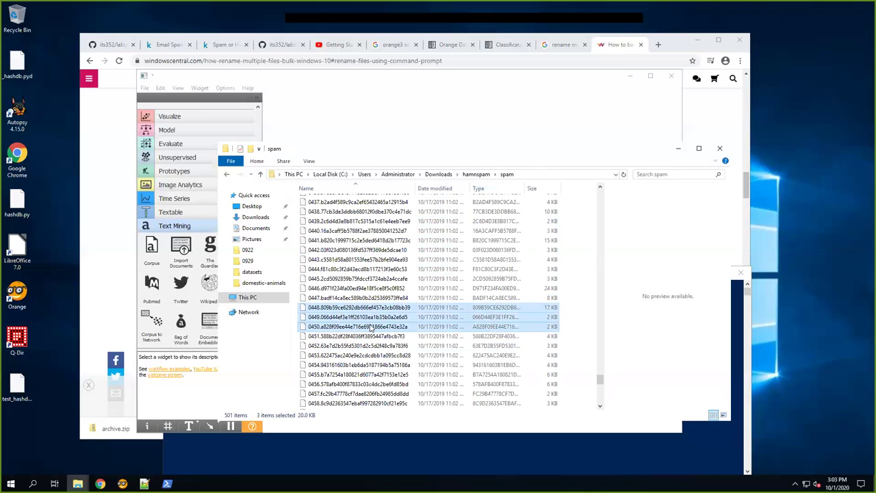
pyautogui.click(476, 174)
pyautogui.doubleClick(319, 212)
pyautogui.doubleClick(321, 211)
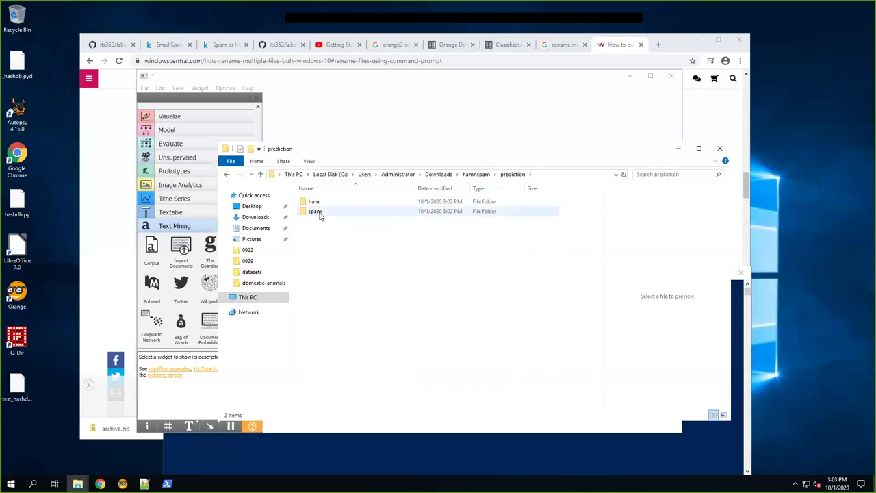
pyautogui.hotkey('ctrl', 'v')
pyautogui.click(367, 258)
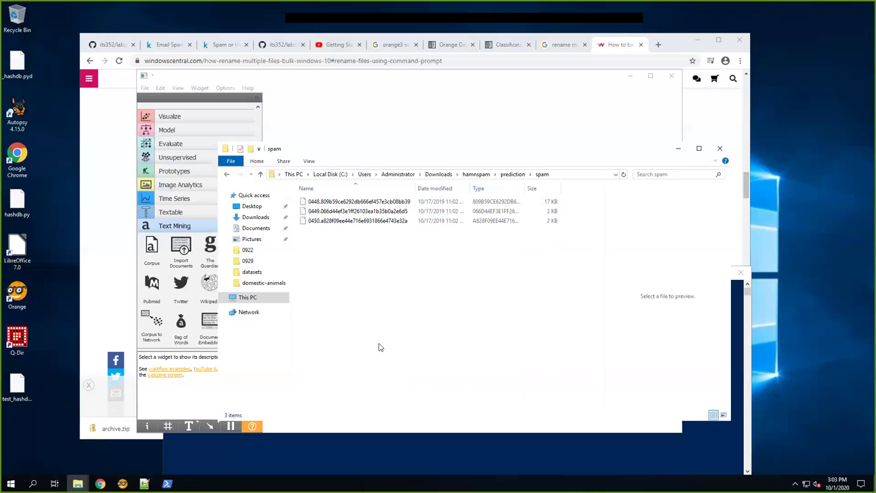
pyautogui.keyDown('shift'); pyautogui.rightClick(361, 297); pyautogui.keyUp('shift')
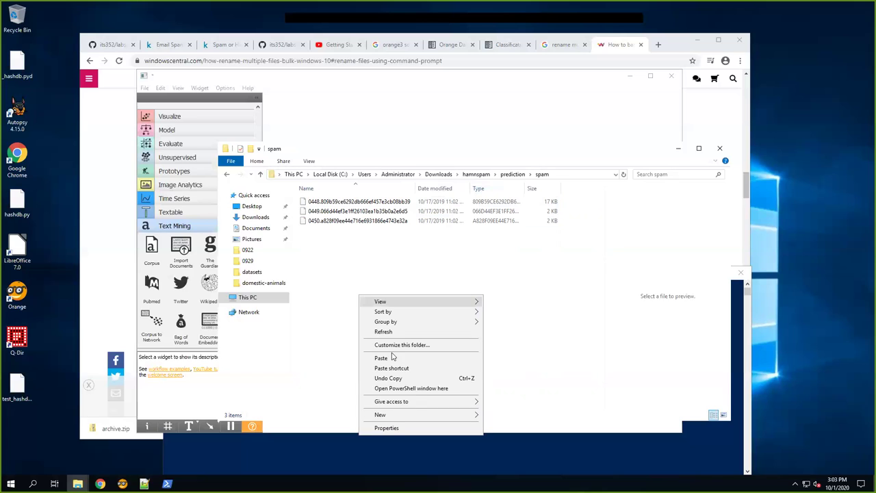
# From a shell in prediction\spam, rename all files to .txt with 'ren * *.txt' and list them
pyautogui.click(426, 389)
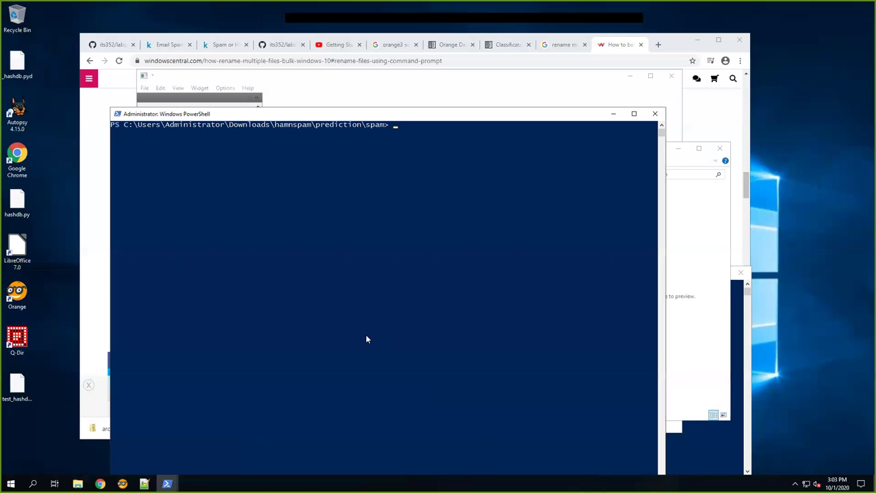
pyautogui.write('cmd')
pyautogui.press('Return')
pyautogui.write('re')
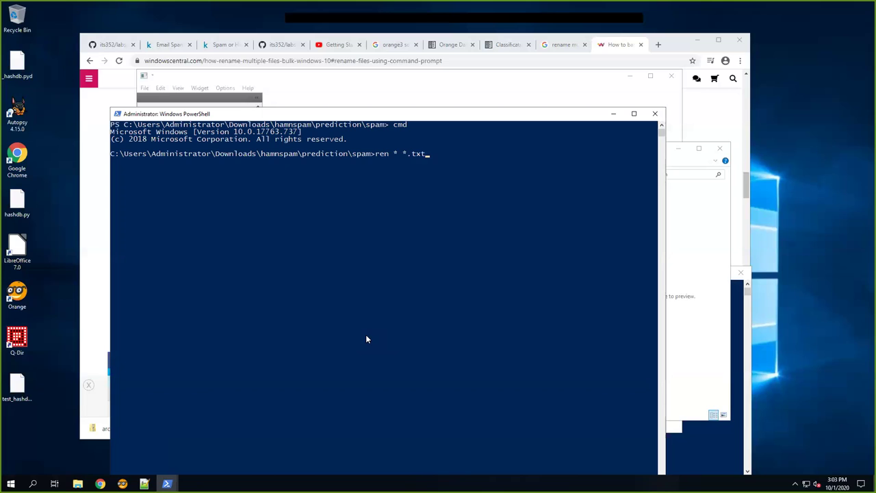
pyautogui.write('n * *.txt')
pyautogui.press('Return')
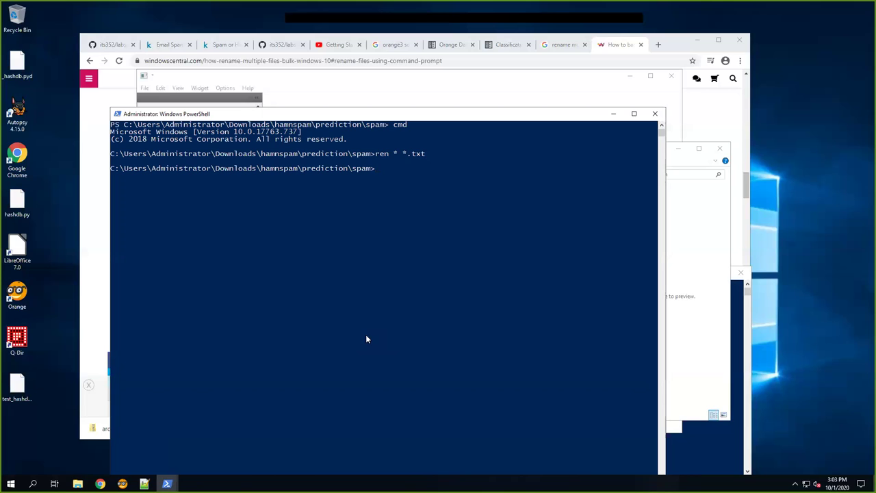
pyautogui.write('dir')
pyautogui.press('Return')
# Switch to prediction\ham, rename its files to .txt too, and list them
pyautogui.write('cd')
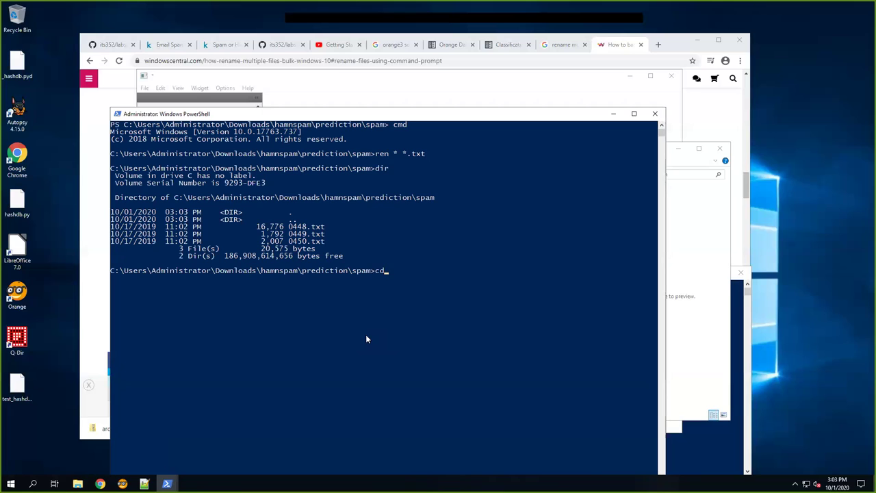
pyautogui.write(' ..\\ham')
pyautogui.press('Return')
pyautogui.press('Up')
pyautogui.press('Up')
pyautogui.press('Up')
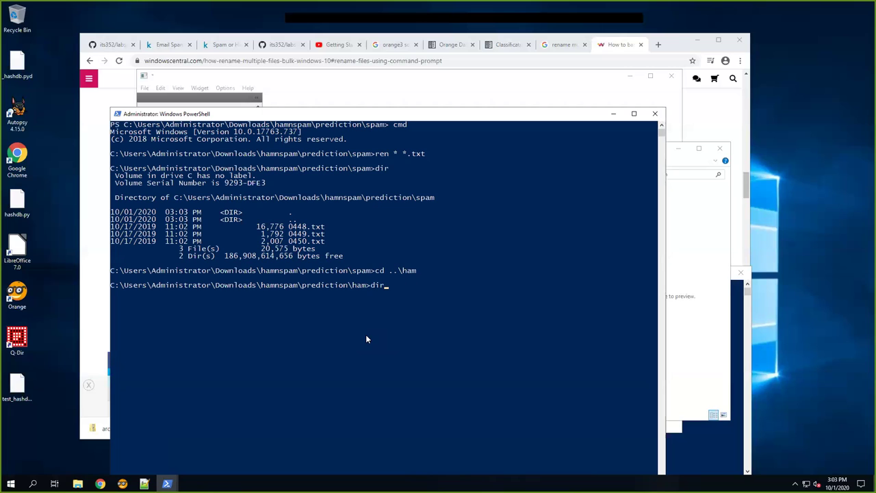
pyautogui.press('Return')
pyautogui.press('Up')
pyautogui.press('Escape')
pyautogui.write('dir')
pyautogui.press('Up')
pyautogui.press('Down')
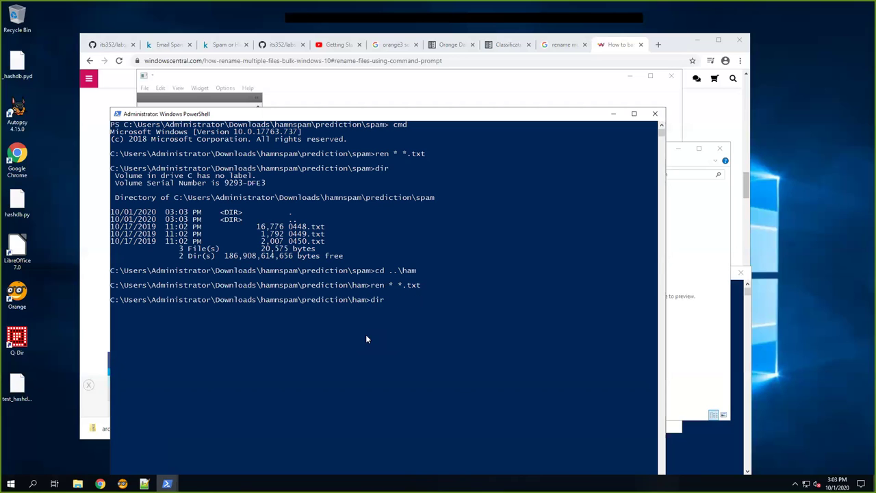
pyautogui.press('Return')
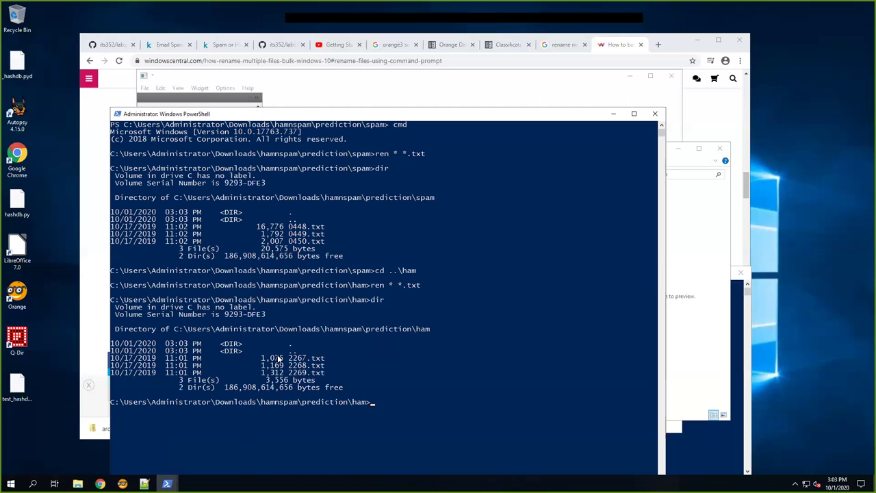
pyautogui.click(611, 115)
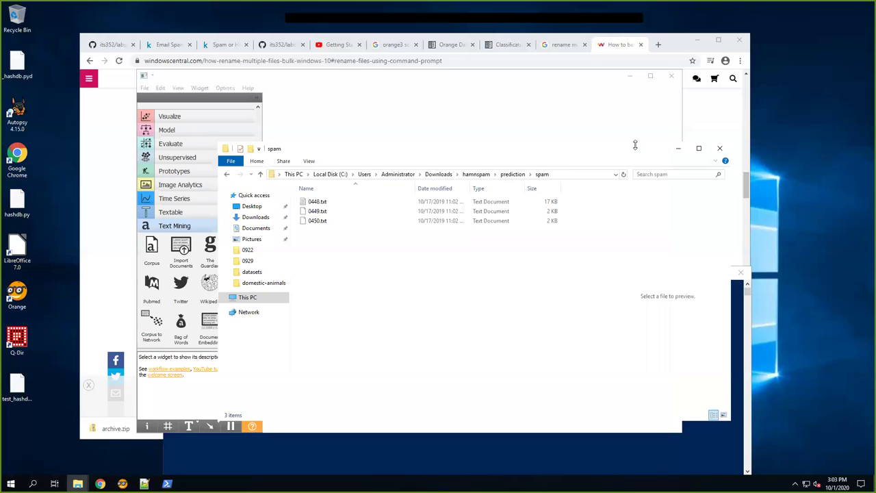
# Add a second Import Documents widget to the Orange canvas by searching 'imp'
pyautogui.click(679, 149)
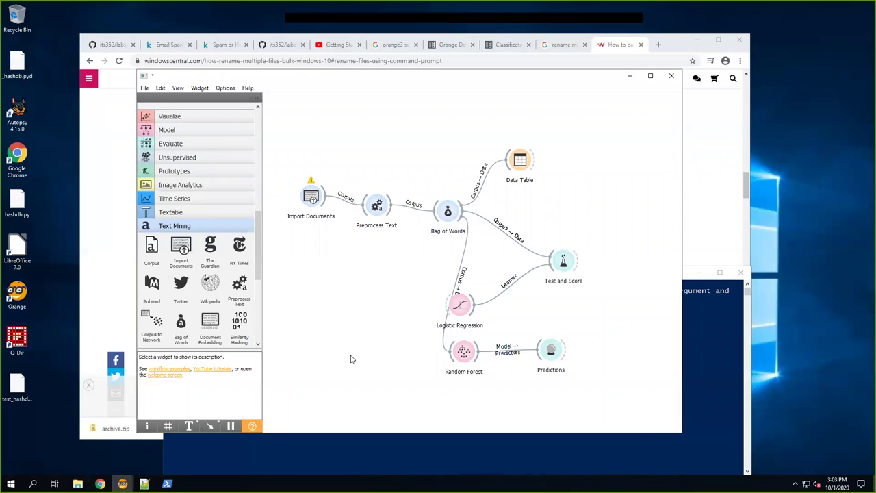
pyautogui.rightClick(318, 357)
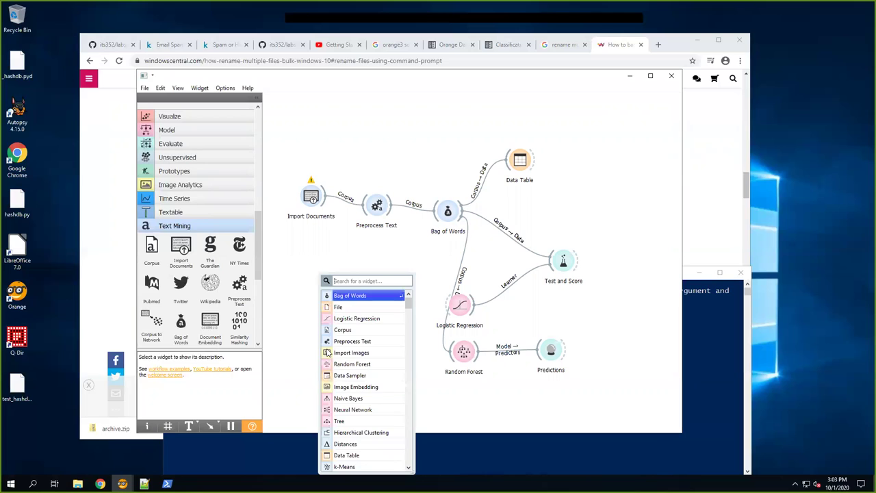
pyautogui.write('imp')
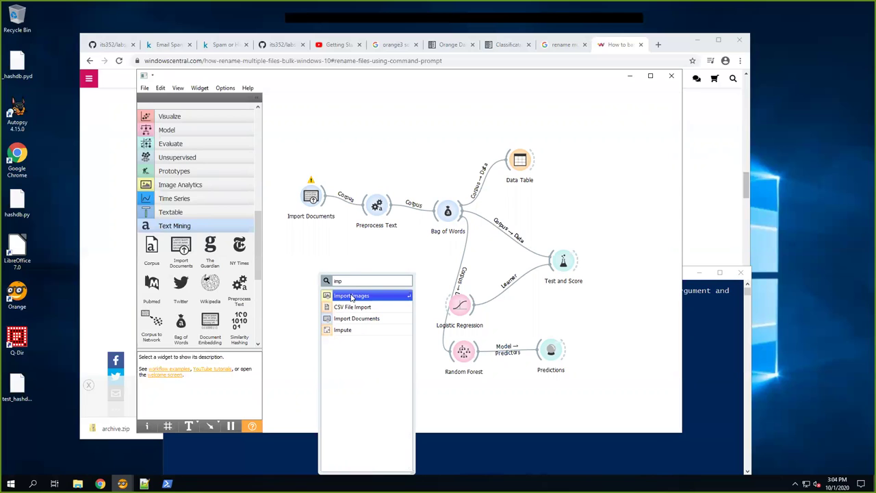
pyautogui.click(351, 319)
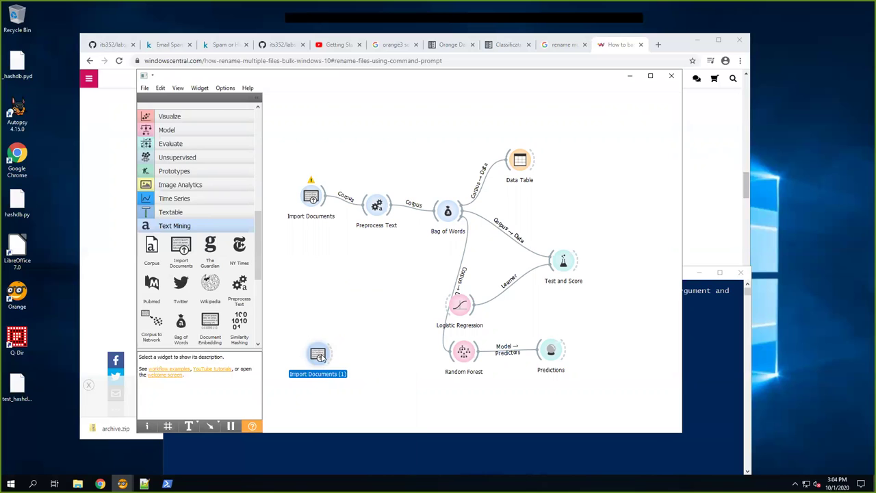
pyautogui.moveTo(320, 357); pyautogui.dragTo(308, 372)
# Point Import Documents (1) at Downloads\hamnspam\prediction, loading 5 documents in 2 categories
pyautogui.doubleClick(308, 371)
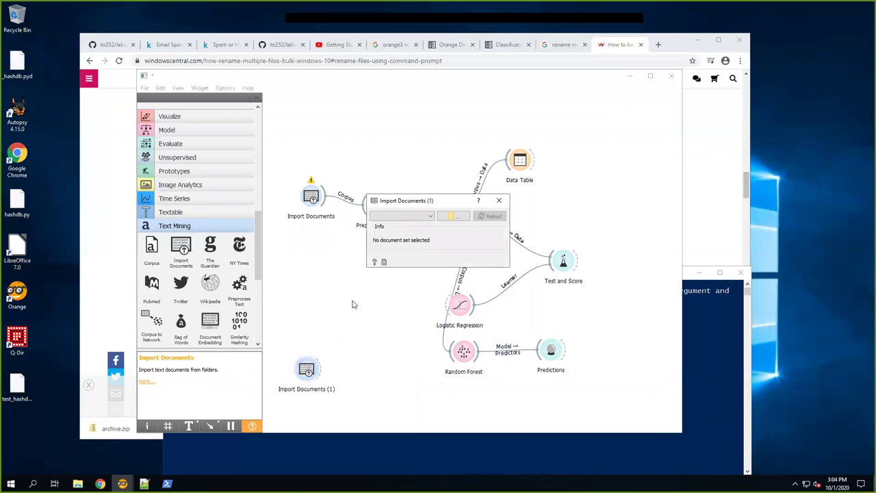
pyautogui.click(458, 216)
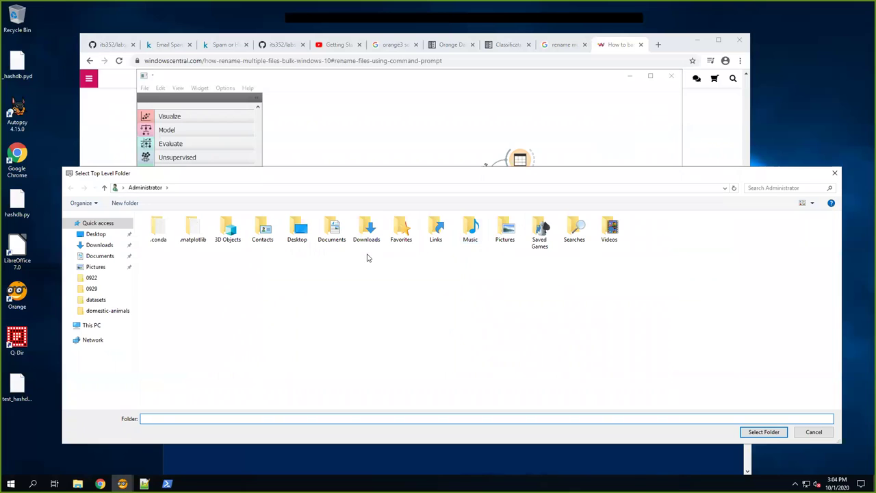
pyautogui.doubleClick(364, 236)
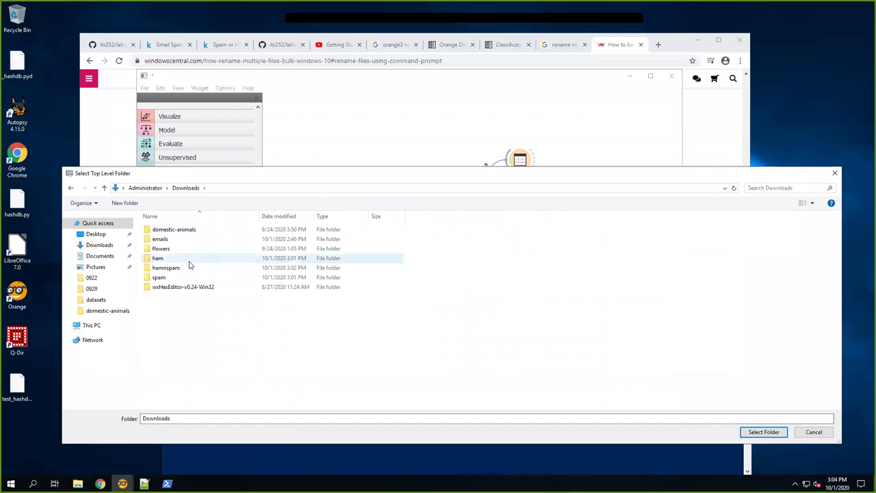
pyautogui.doubleClick(168, 268)
pyautogui.click(170, 240)
pyautogui.doubleClick(168, 239)
pyautogui.click(756, 433)
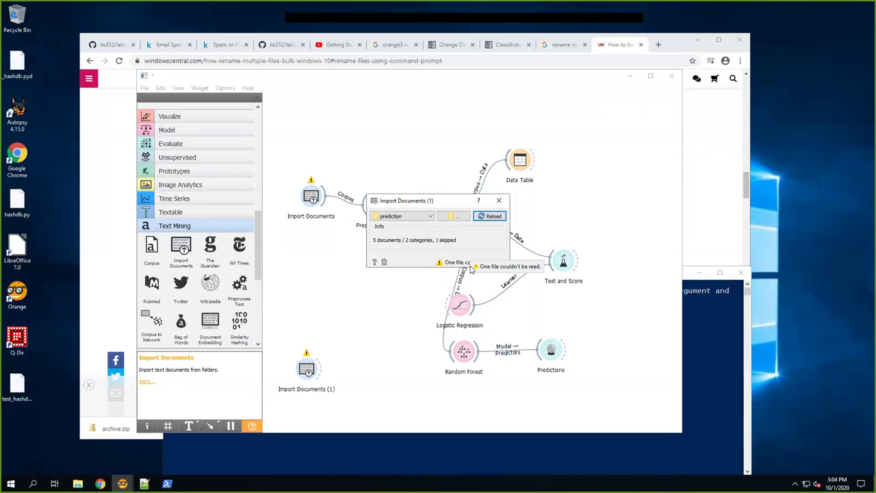
pyautogui.click(384, 262)
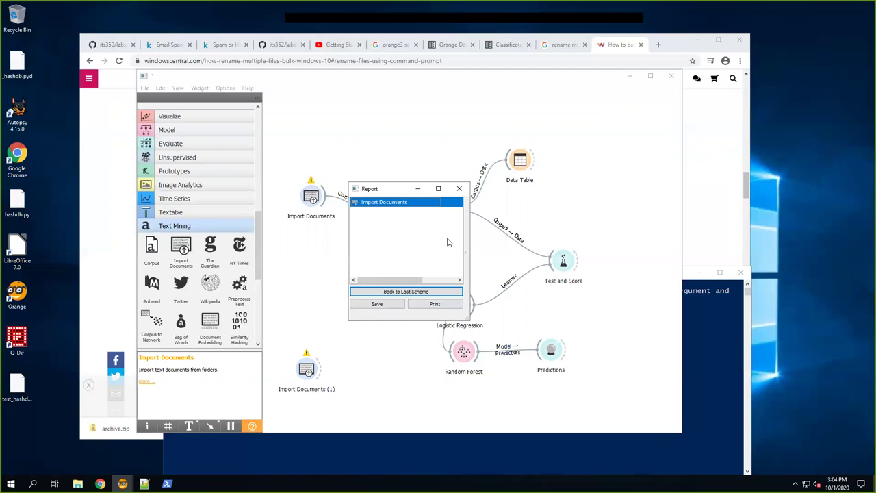
# Verify Import Documents (1)'s folder, add its details to the report, and close the report
pyautogui.click(460, 189)
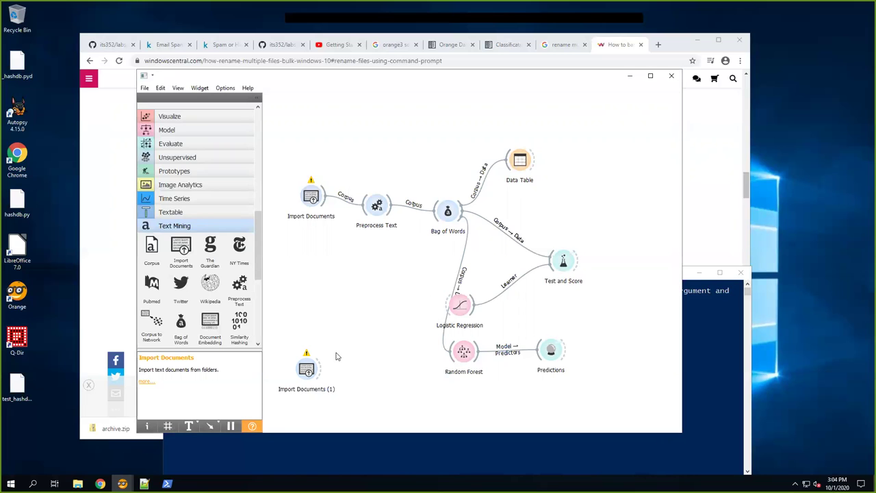
pyautogui.doubleClick(306, 370)
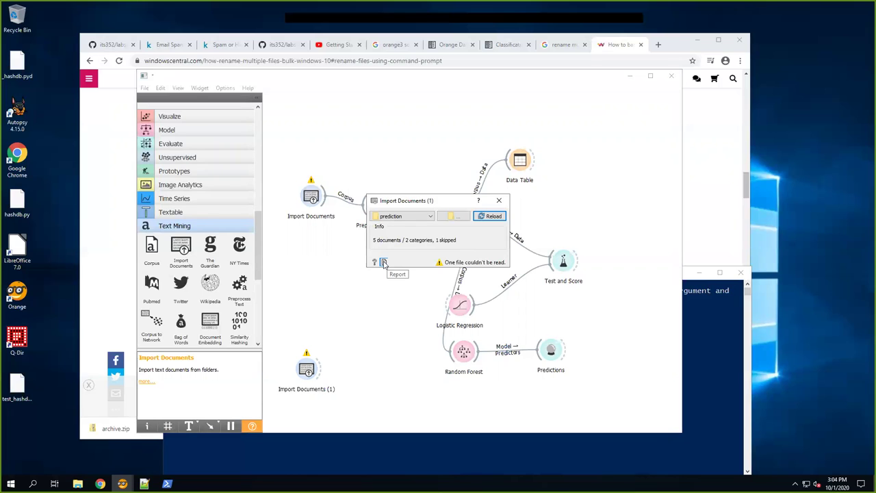
pyautogui.click(383, 264)
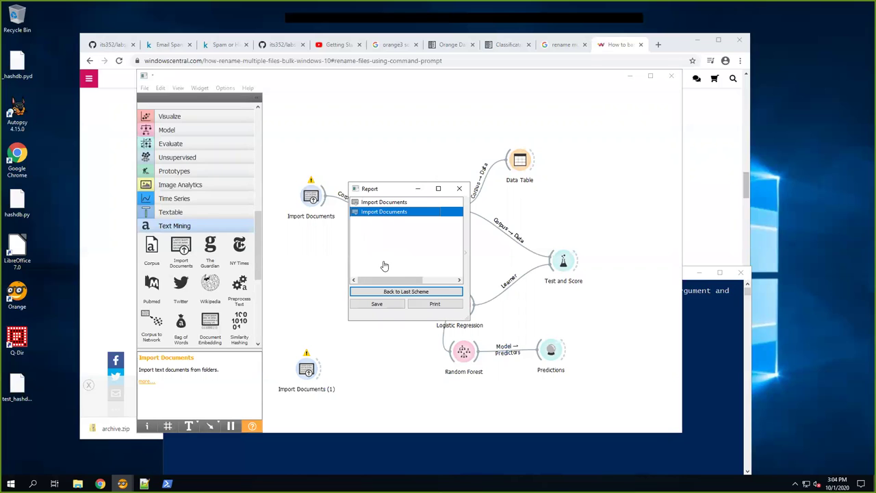
pyautogui.click(400, 203)
pyautogui.moveTo(404, 280); pyautogui.dragTo(451, 282)
pyautogui.moveTo(395, 280); pyautogui.dragTo(357, 280)
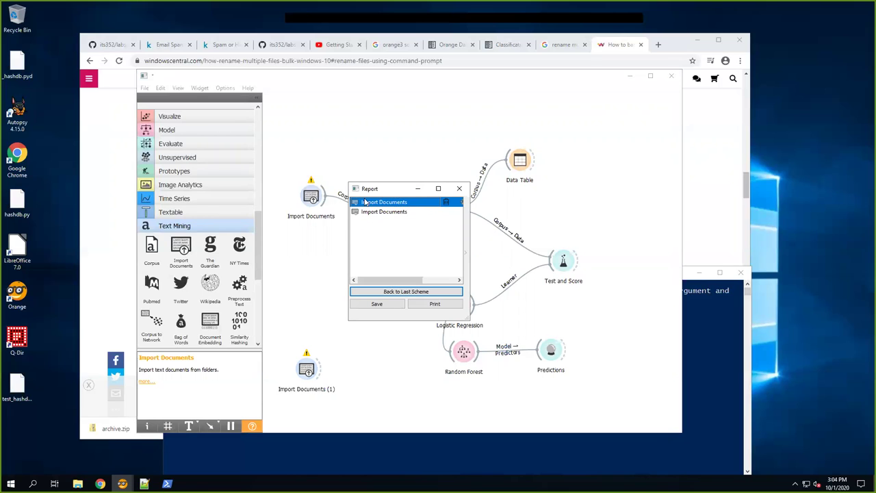
pyautogui.click(459, 189)
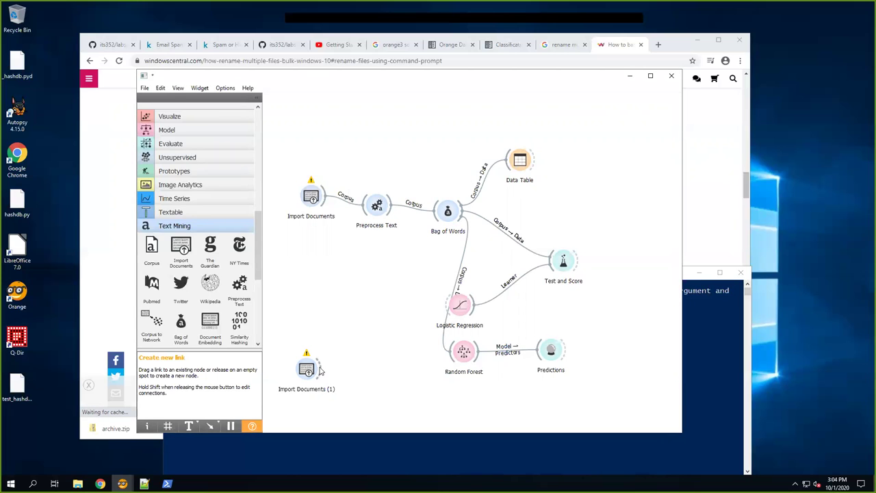
# Chain Import Documents (1) through new Preprocess Text and Bag of Words nodes into Predictions as data
pyautogui.moveTo(321, 370); pyautogui.dragTo(340, 369)
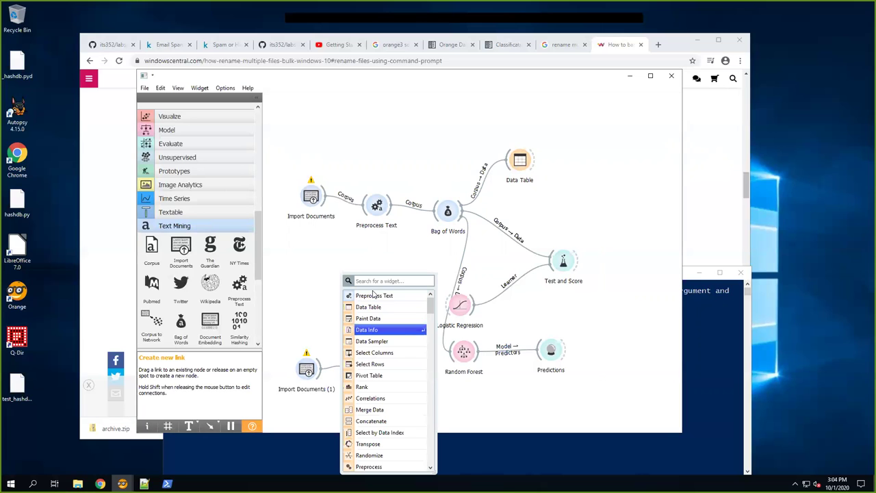
pyautogui.press('Escape')
pyautogui.moveTo(346, 374); pyautogui.dragTo(414, 409)
pyautogui.click(361, 382)
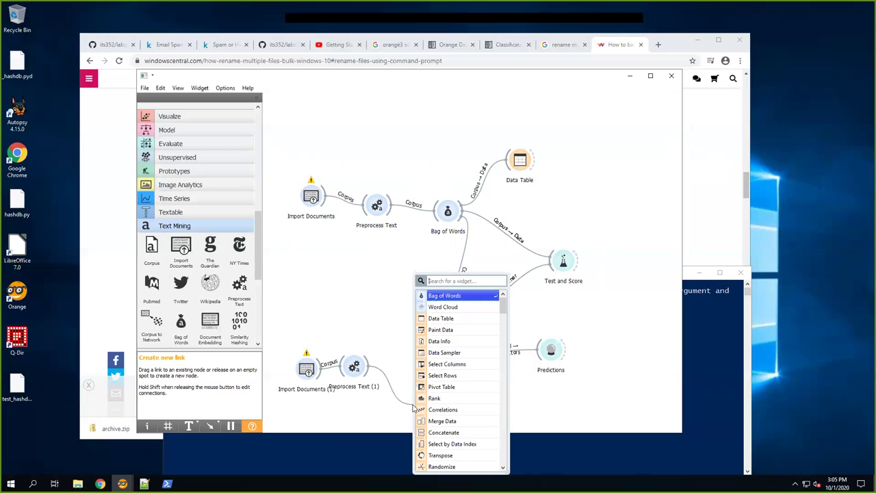
pyautogui.click(459, 299)
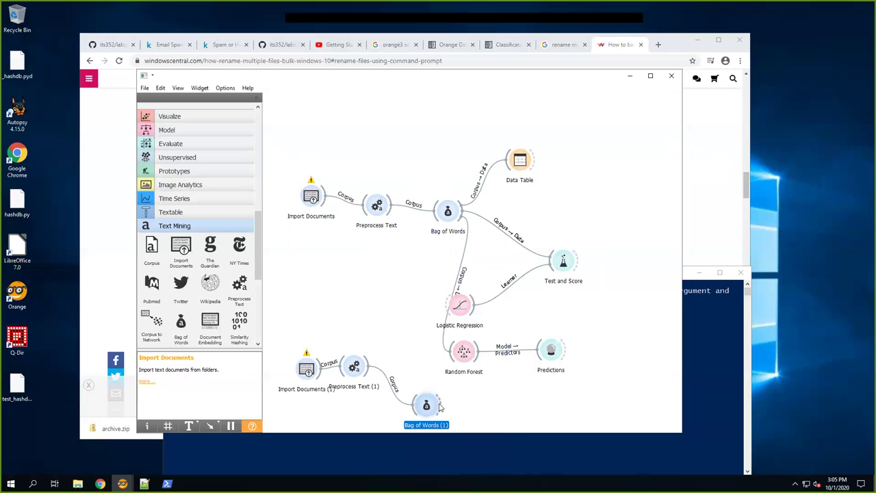
pyautogui.moveTo(441, 408); pyautogui.dragTo(537, 360)
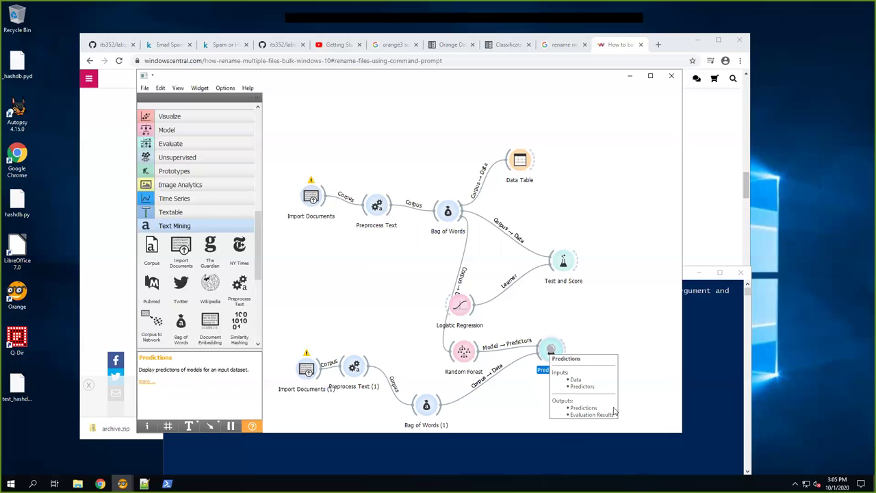
pyautogui.press('Escape')
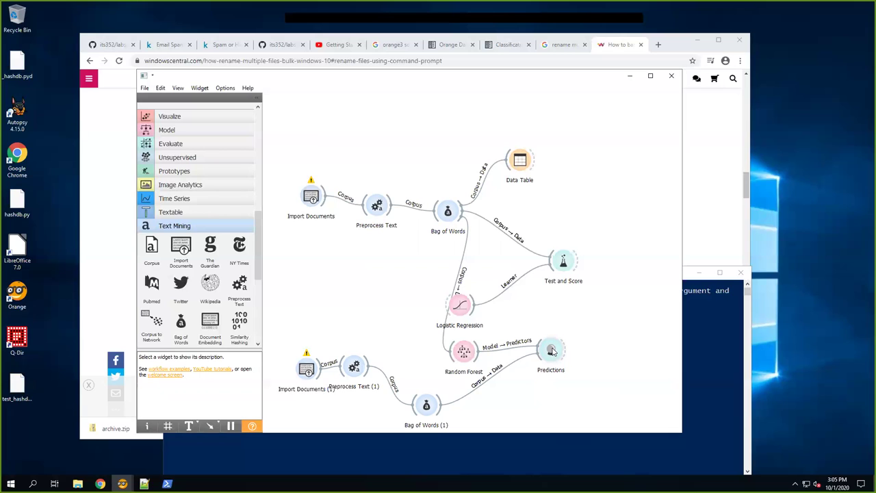
pyautogui.doubleClick(552, 351)
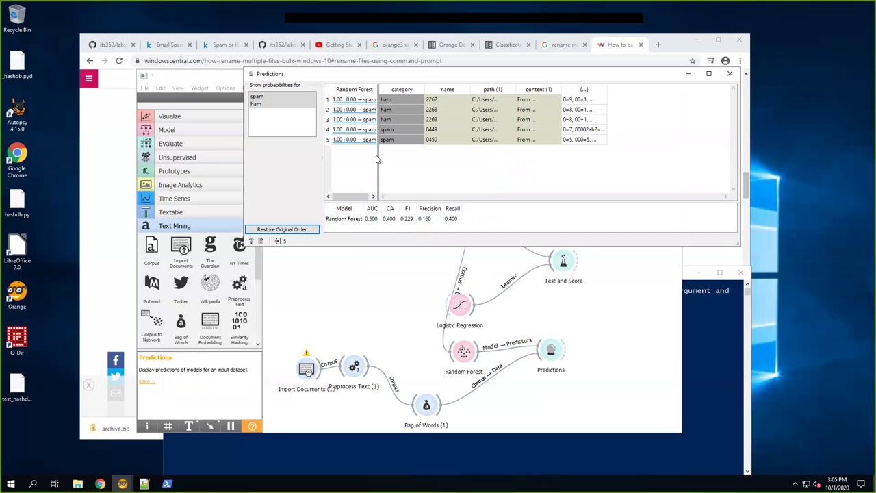
pyautogui.moveTo(376, 159); pyautogui.dragTo(436, 159)
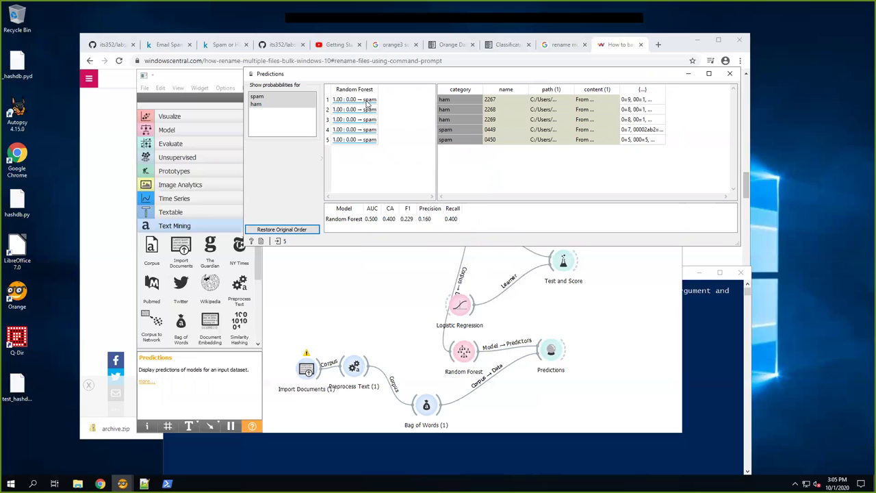
pyautogui.click(267, 98)
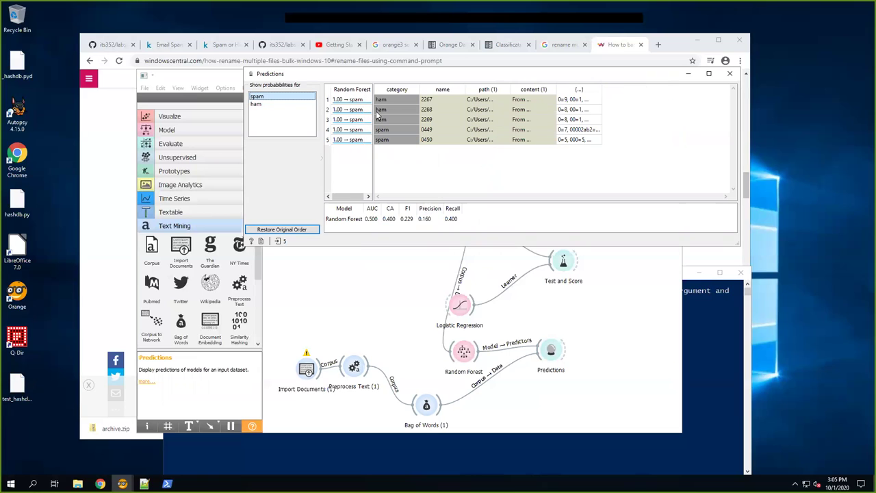
pyautogui.moveTo(373, 113); pyautogui.dragTo(394, 116)
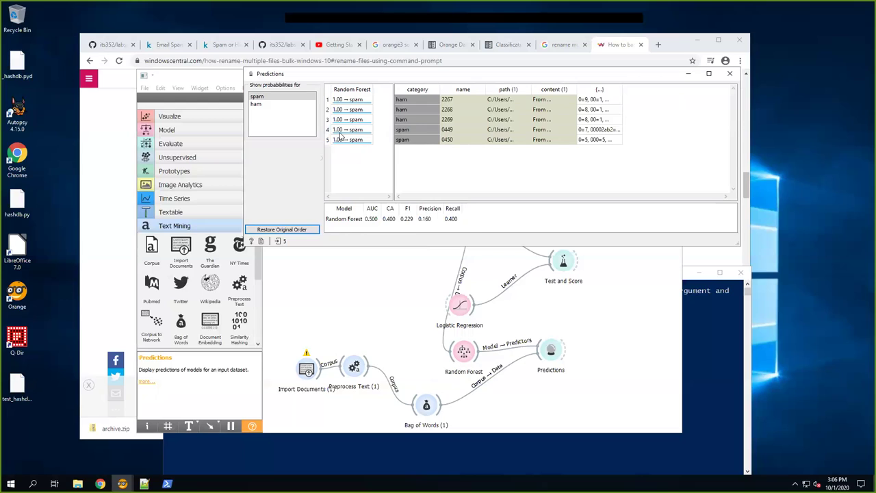
pyautogui.click(281, 104)
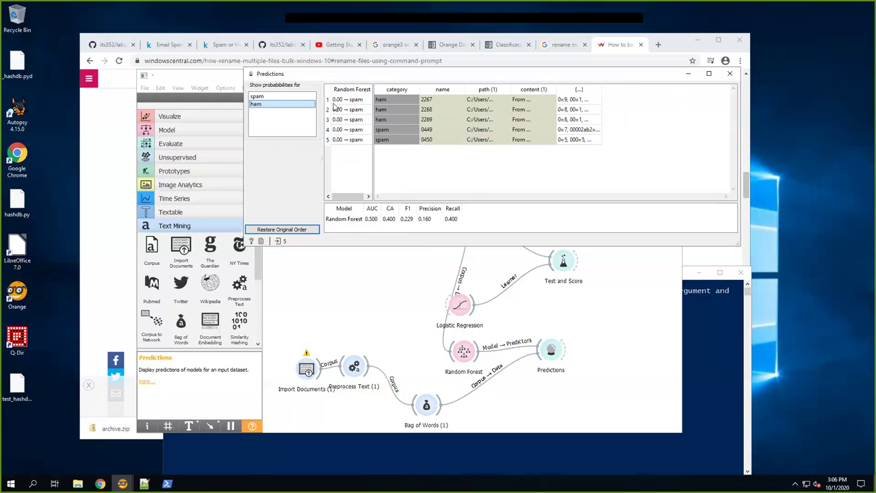
pyautogui.click(291, 96)
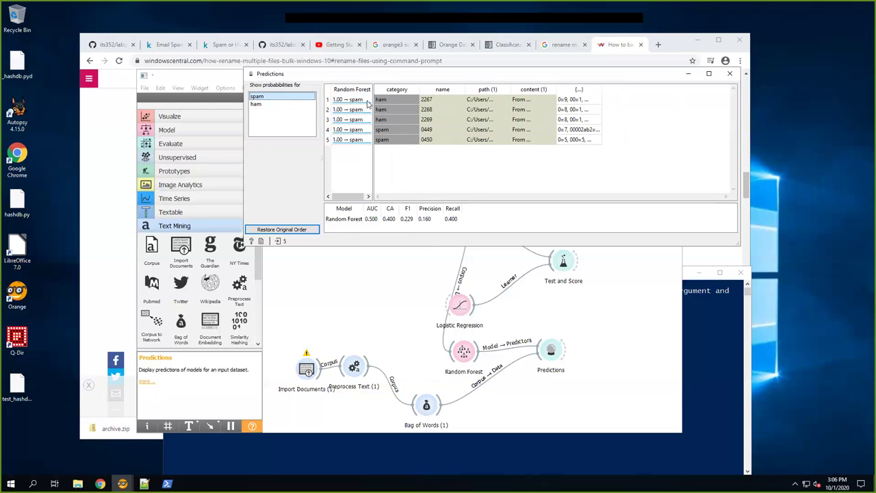
pyautogui.click(267, 105)
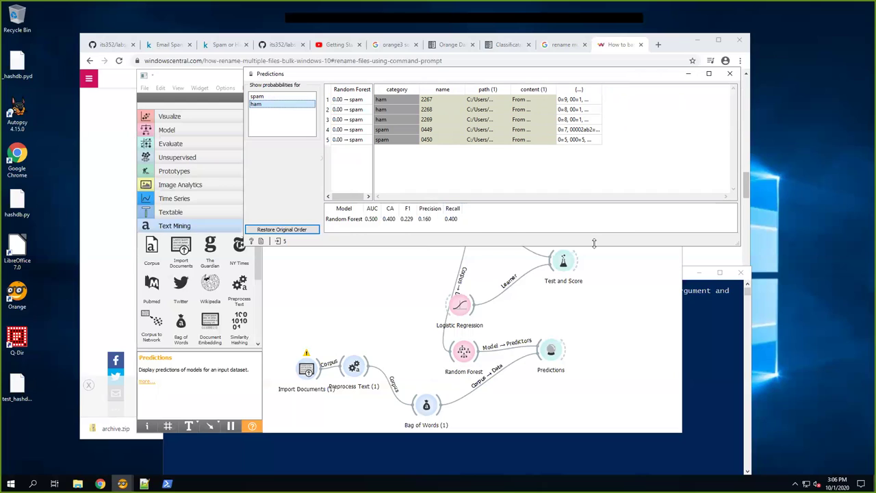
pyautogui.click(239, 175)
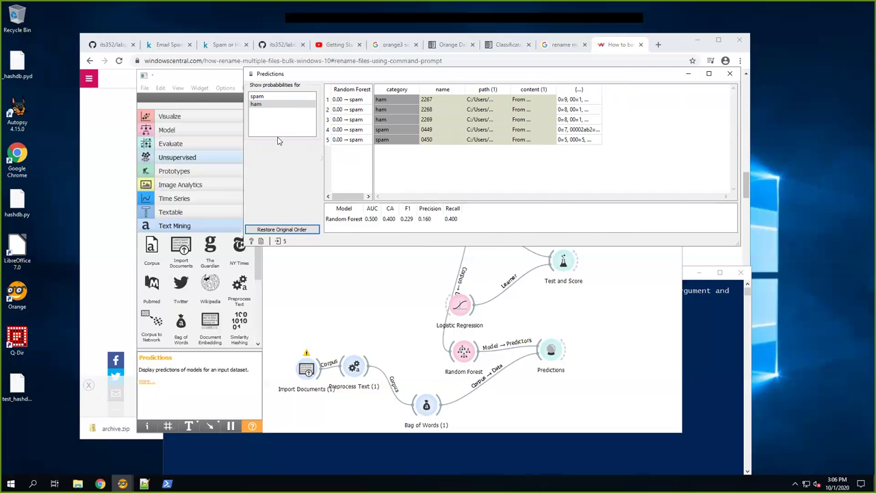
pyautogui.click(731, 75)
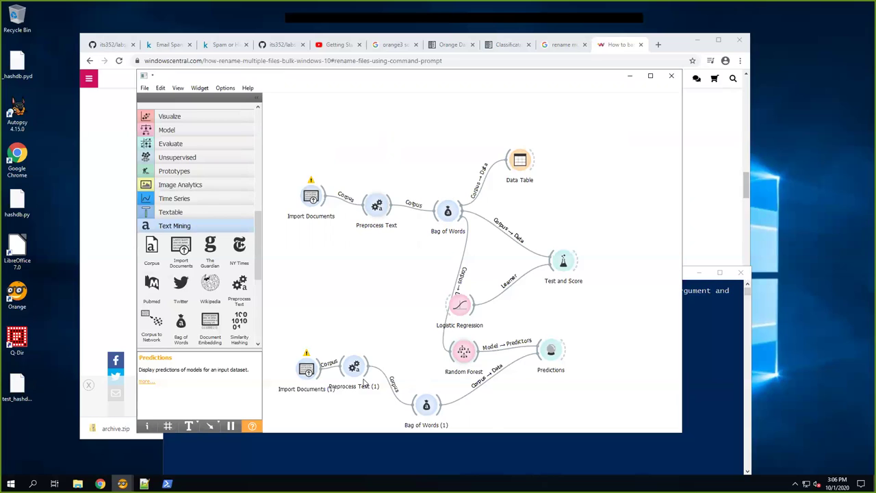
# Delete the Bag of Words (1) and Preprocess Text (1) nodes
pyautogui.click(430, 413)
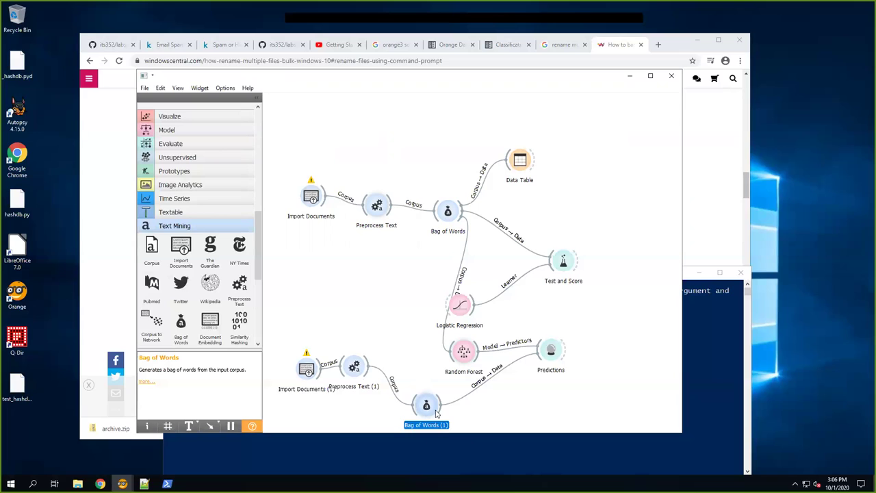
pyautogui.press('Delete')
pyautogui.click(356, 369)
pyautogui.press('Delete')
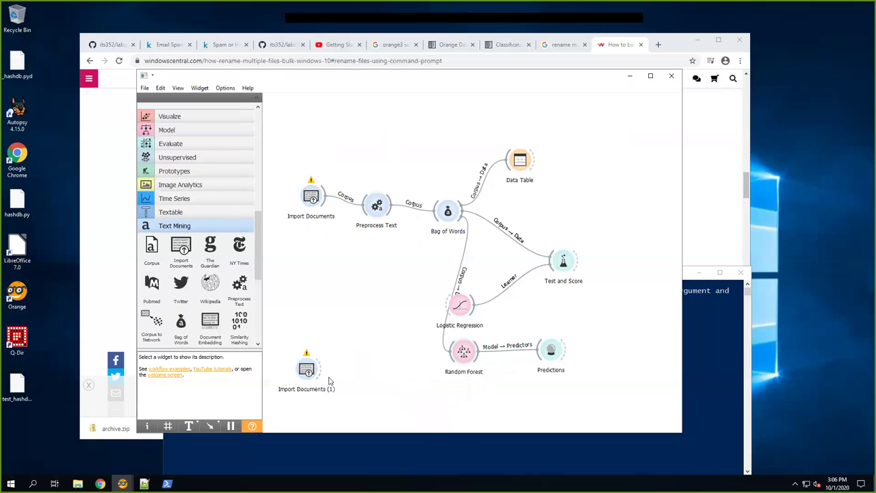
# Link Import Documents (1) directly to Predictions, place it below Predictions, and view the results
pyautogui.moveTo(321, 373); pyautogui.dragTo(538, 359)
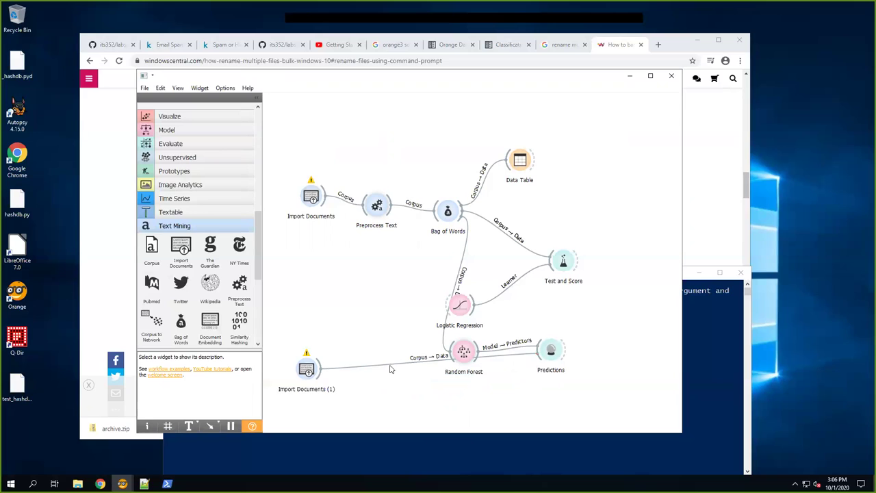
pyautogui.moveTo(308, 371); pyautogui.dragTo(499, 411)
pyautogui.click(566, 413)
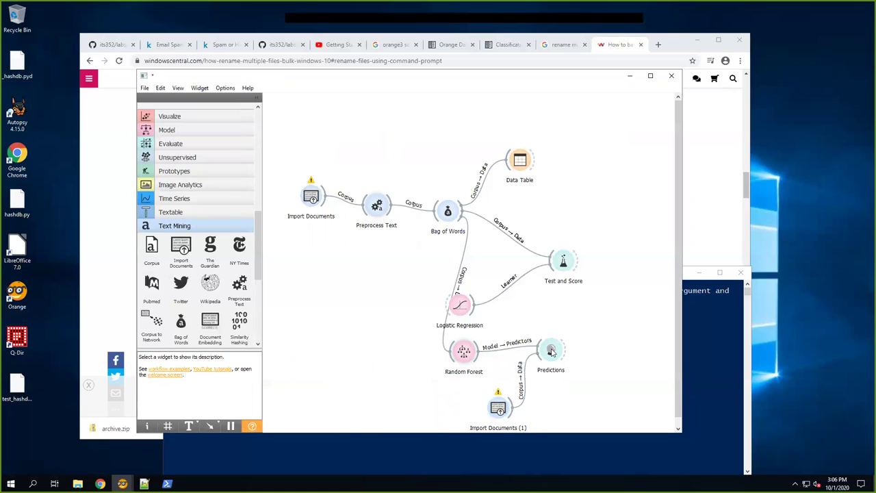
pyautogui.doubleClick(551, 351)
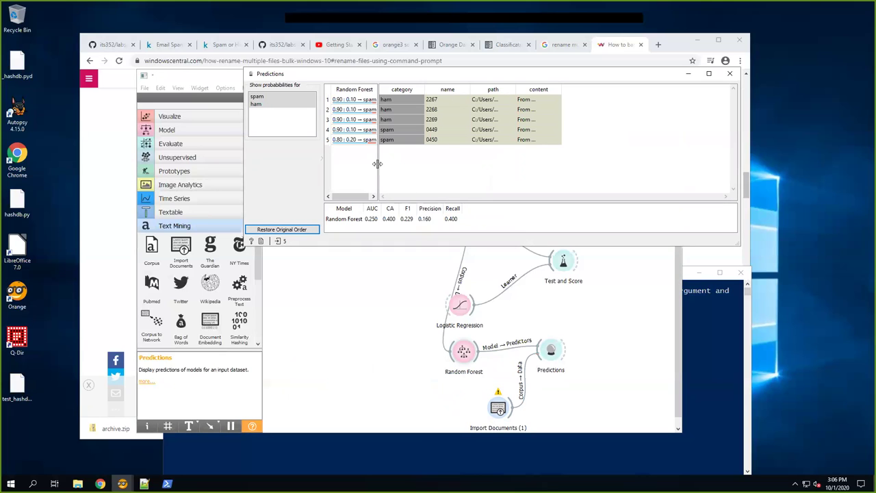
# Widen the Random Forest column and toggle between spam and ham probabilities, ending on spam
pyautogui.moveTo(379, 165); pyautogui.dragTo(409, 165)
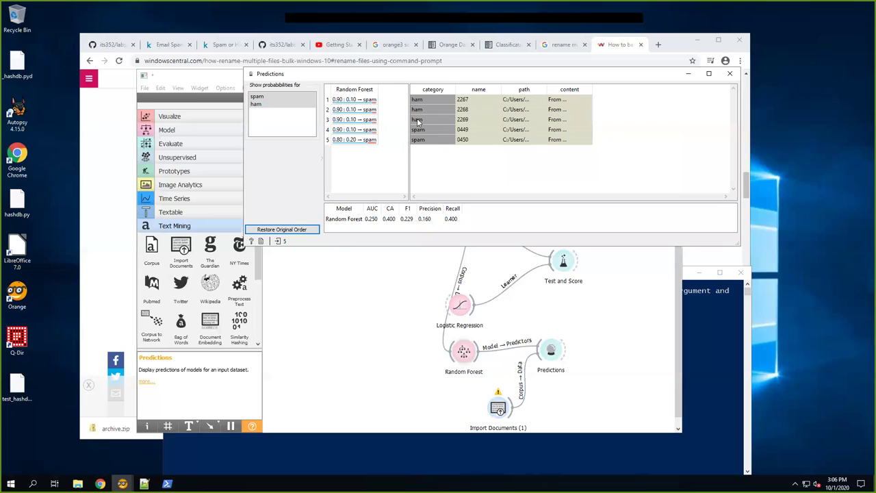
pyautogui.click(255, 97)
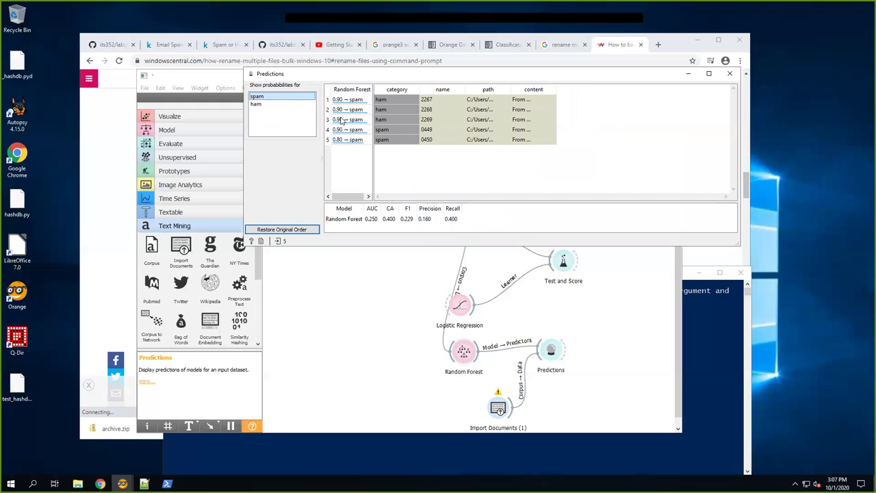
pyautogui.click(262, 105)
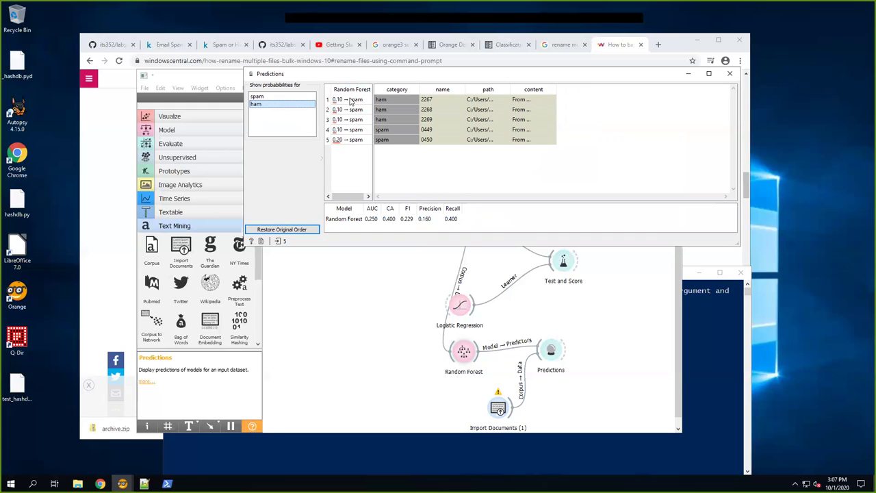
pyautogui.click(264, 97)
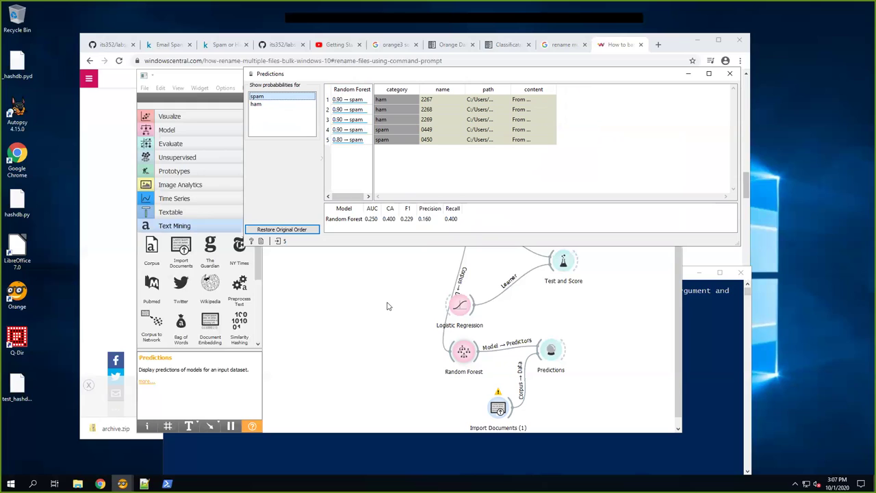
# Close Predictions and move Logistic Regression up and right, nearer Test and Score
pyautogui.click(731, 75)
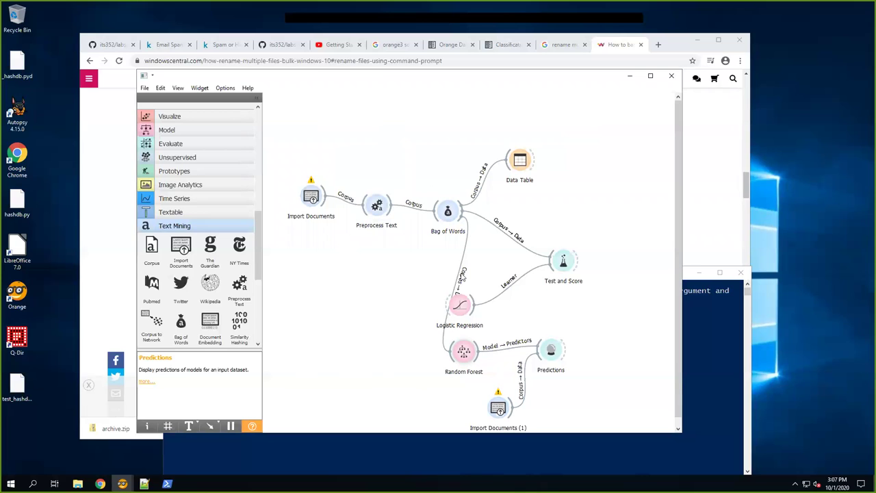
pyautogui.moveTo(464, 306); pyautogui.dragTo(501, 297)
pyautogui.click(343, 341)
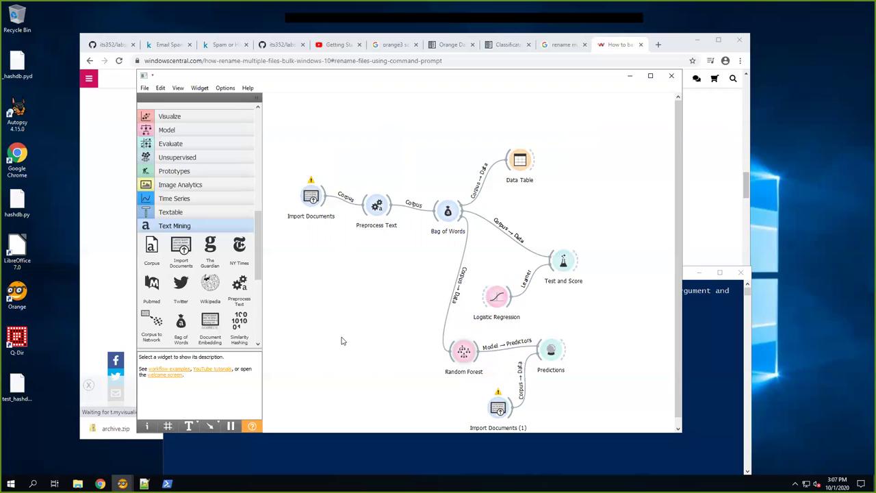